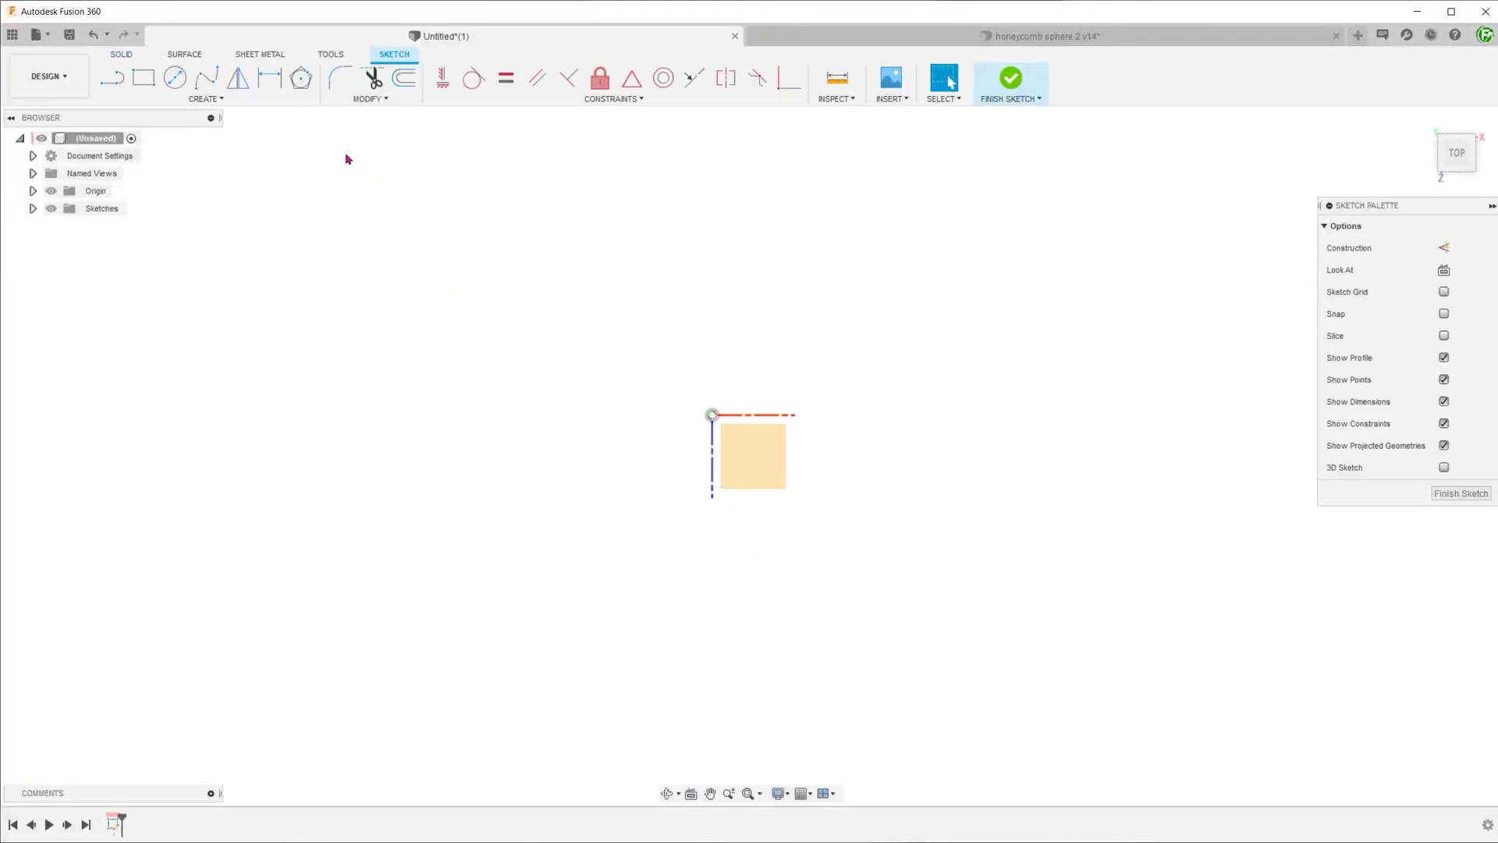
- Draw two concentric five-sided circumscribed polygons centred on the origin, the outer one with a radius of about 36 mm
left_click(300, 78)
left_click(711, 415)
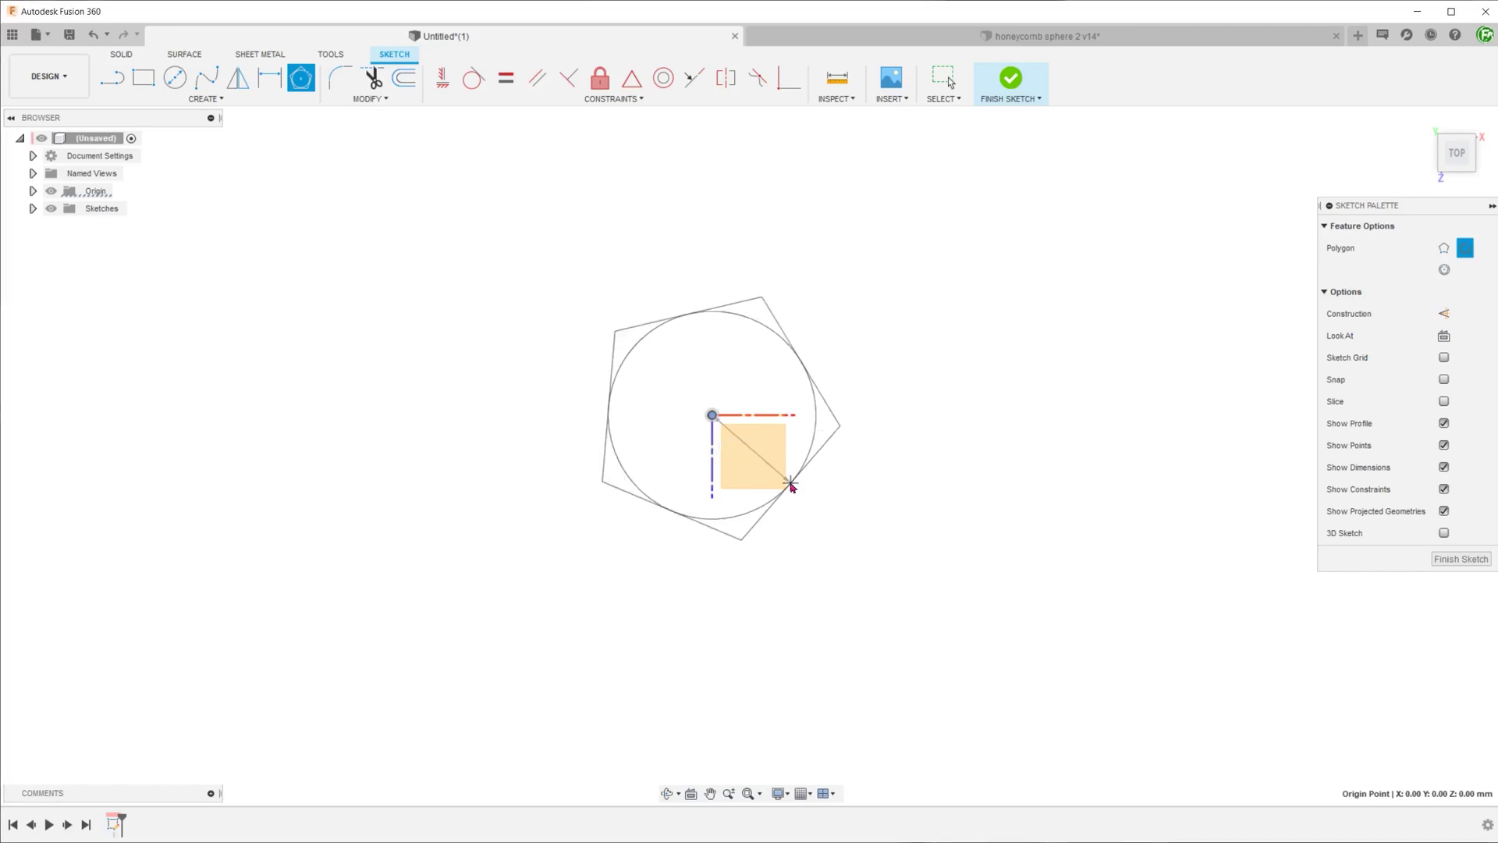
left_click(792, 485)
right_click(546, 413)
left_click(543, 364)
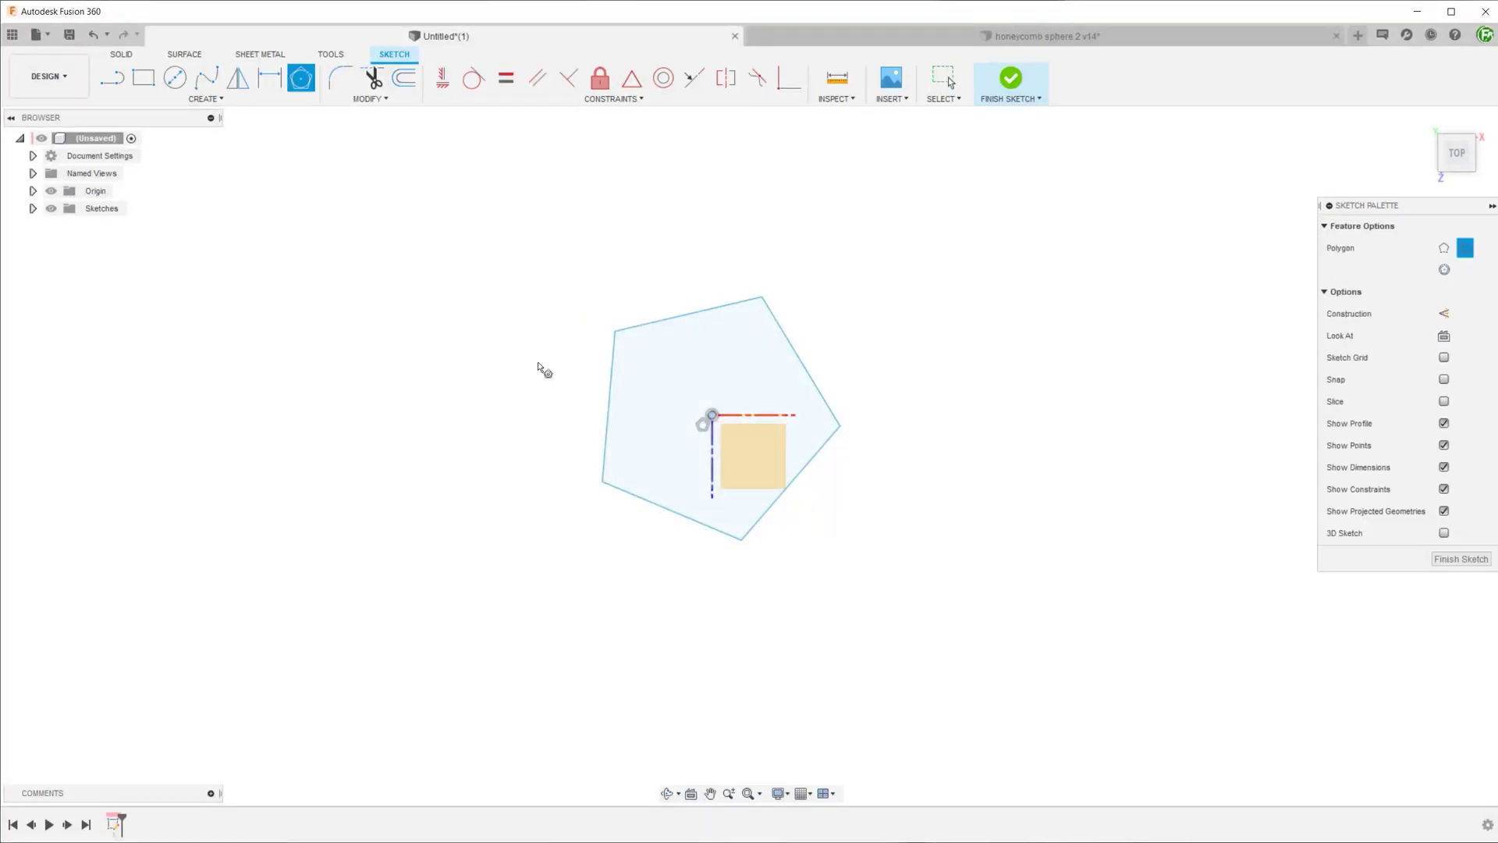
left_click(711, 415)
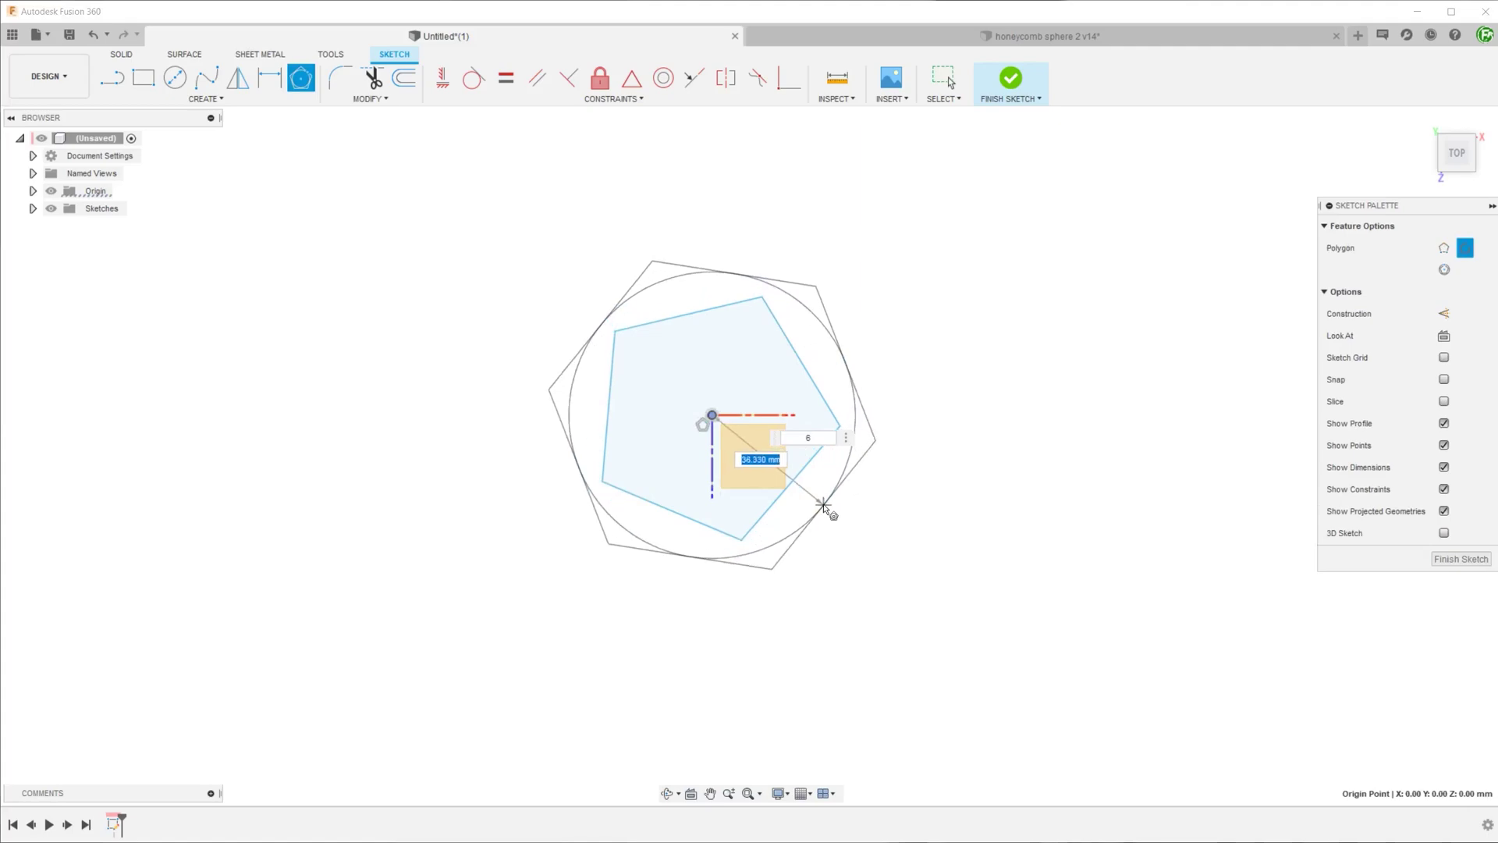
type("5")
left_click(823, 508)
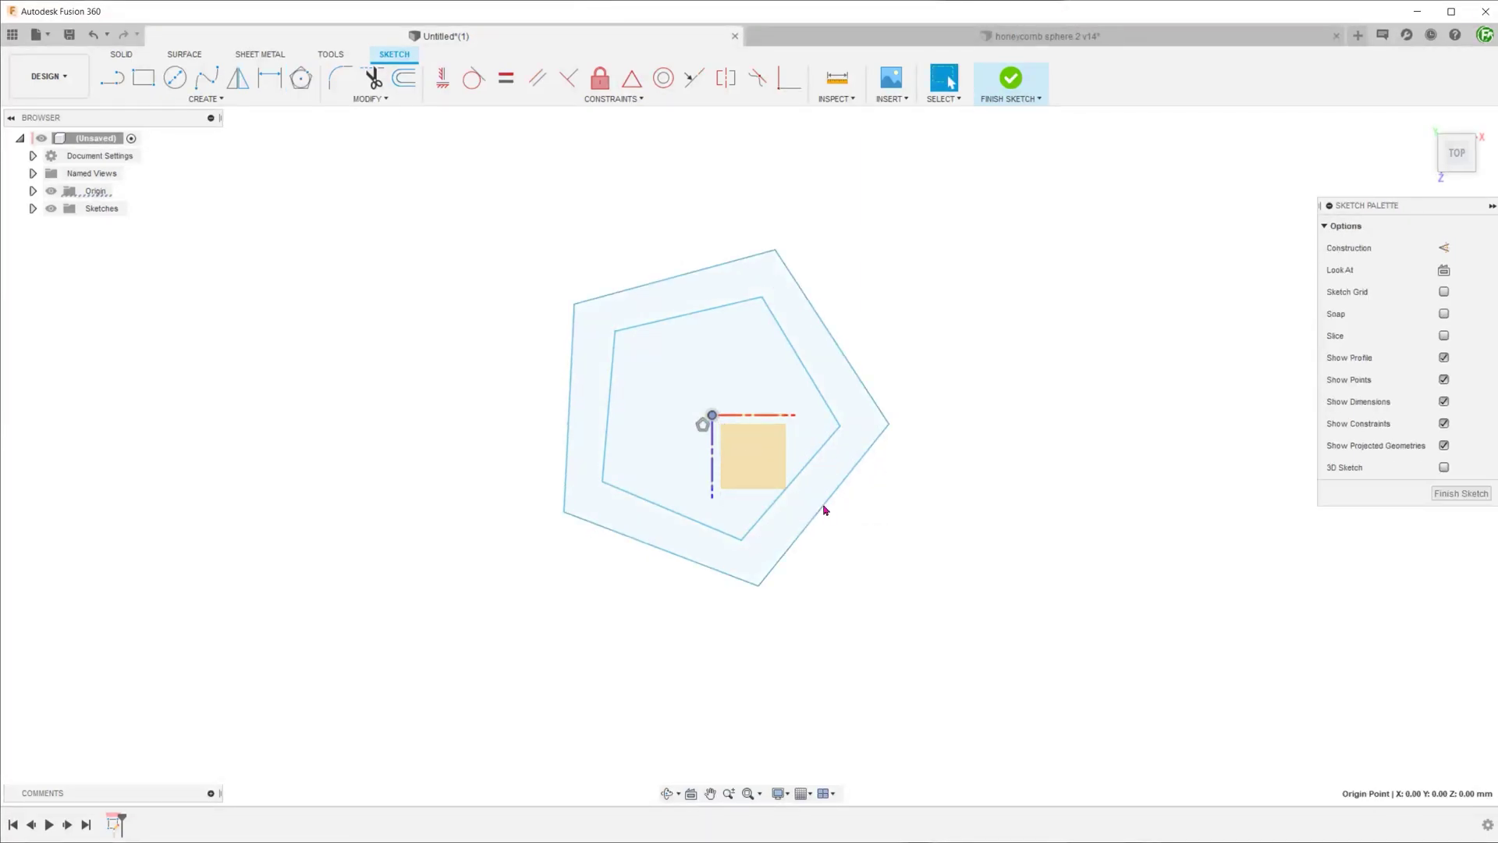
- Apply a Horizontal/Vertical constraint to one matching side of each pentagon so both sides stand vertical
left_click(797, 481)
left_click(825, 507)
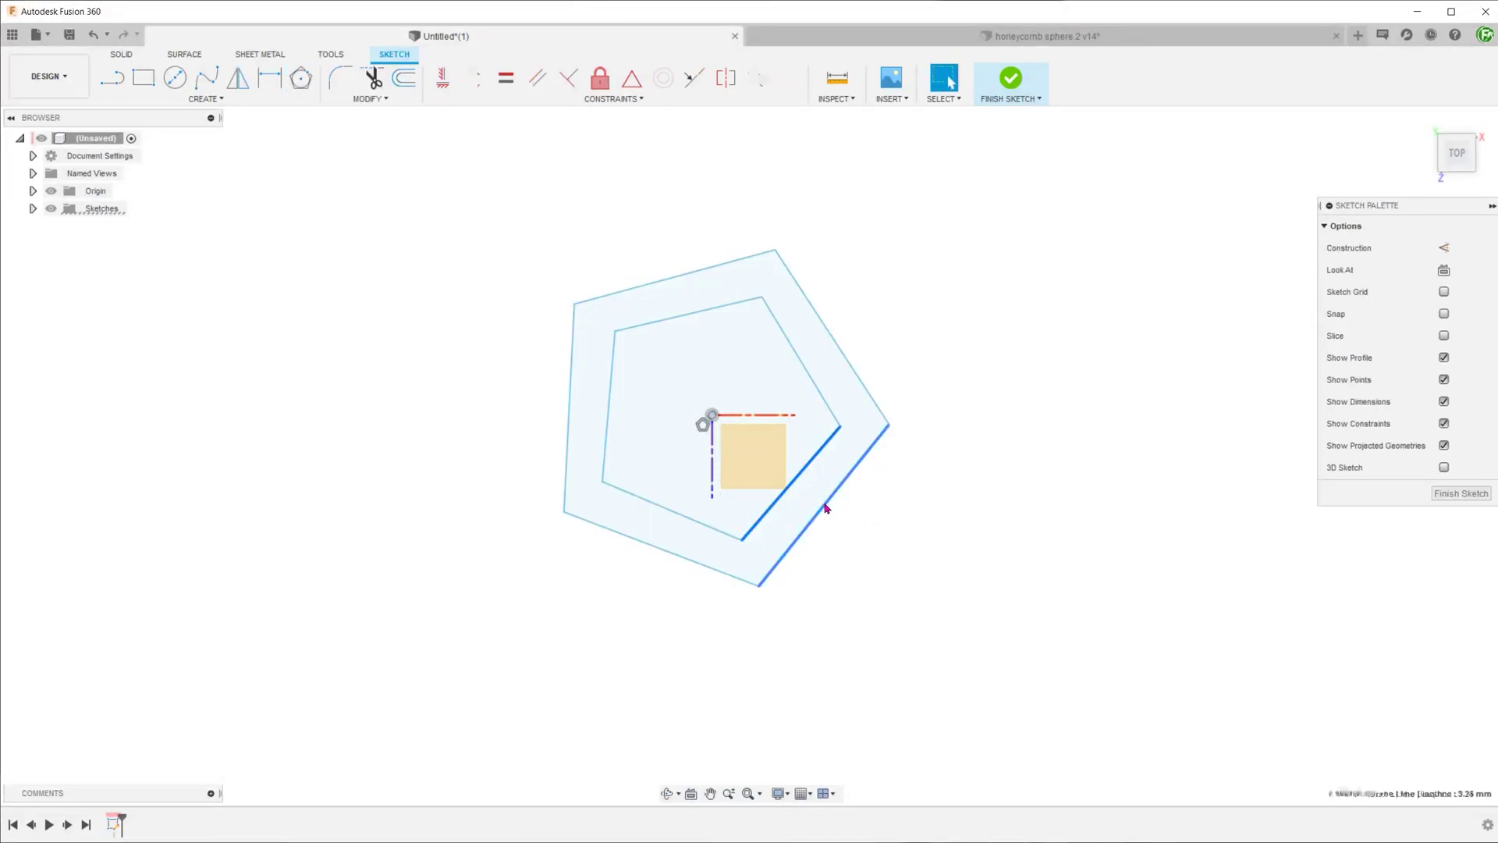
right_click(825, 507)
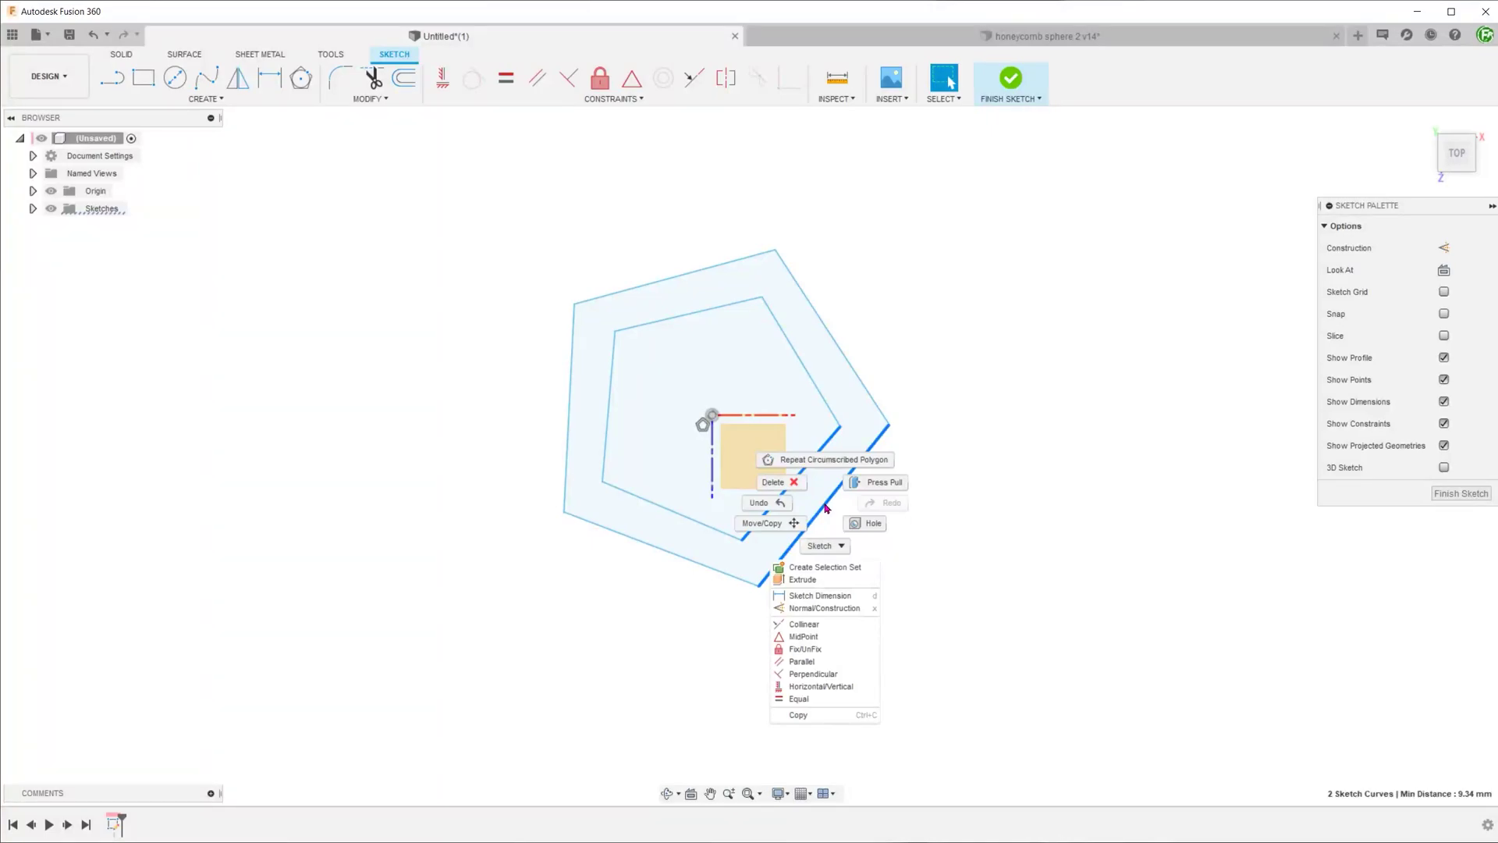
left_click(848, 683)
key("Escape")
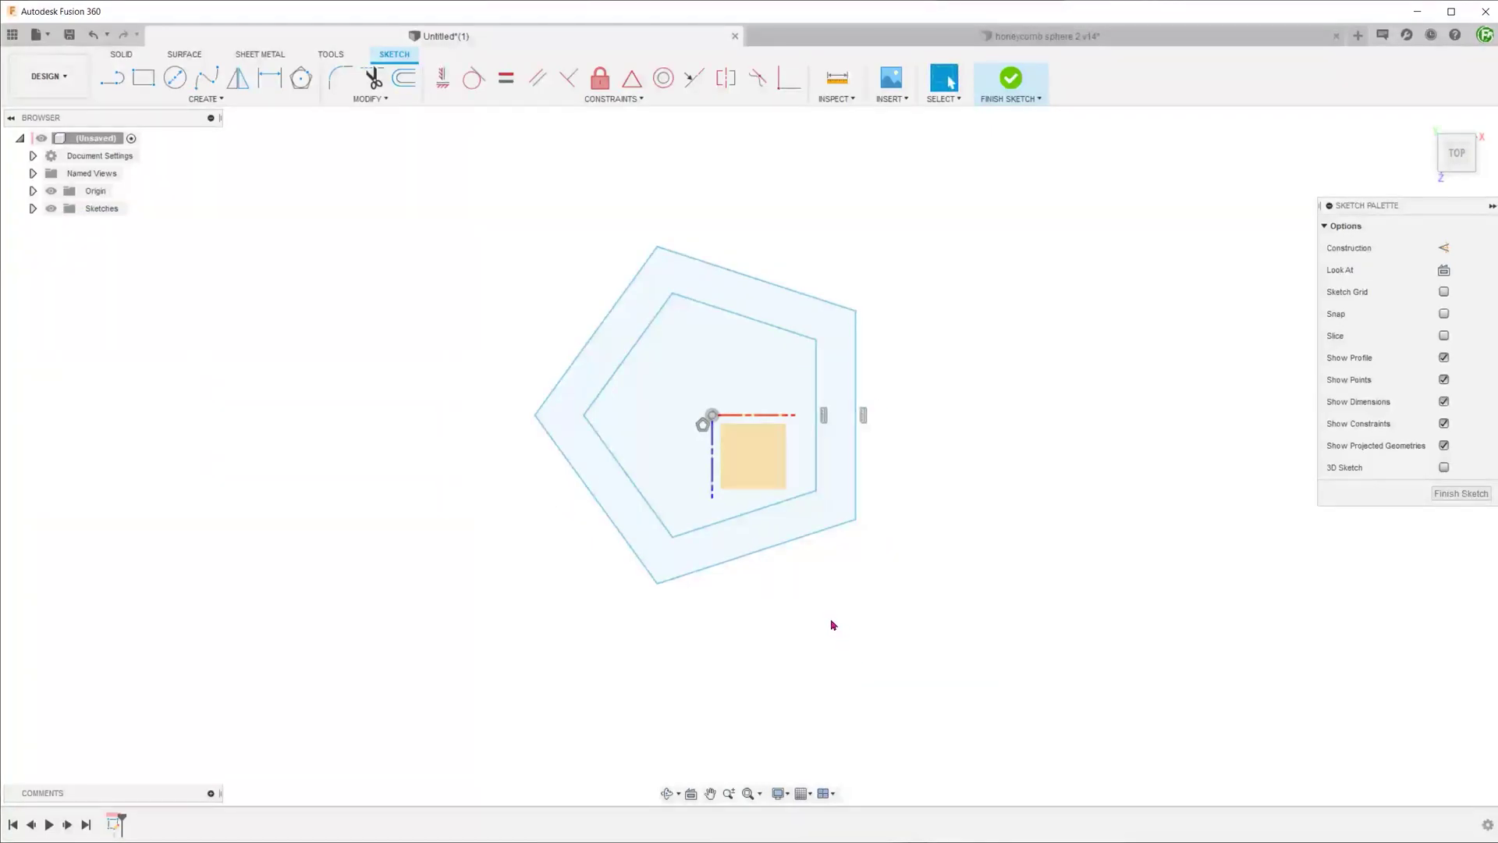
- Dimension the vertical side of the outer pentagon to 100 mm and that of the inner pentagon to 50 mm
key("d")
left_click(858, 471)
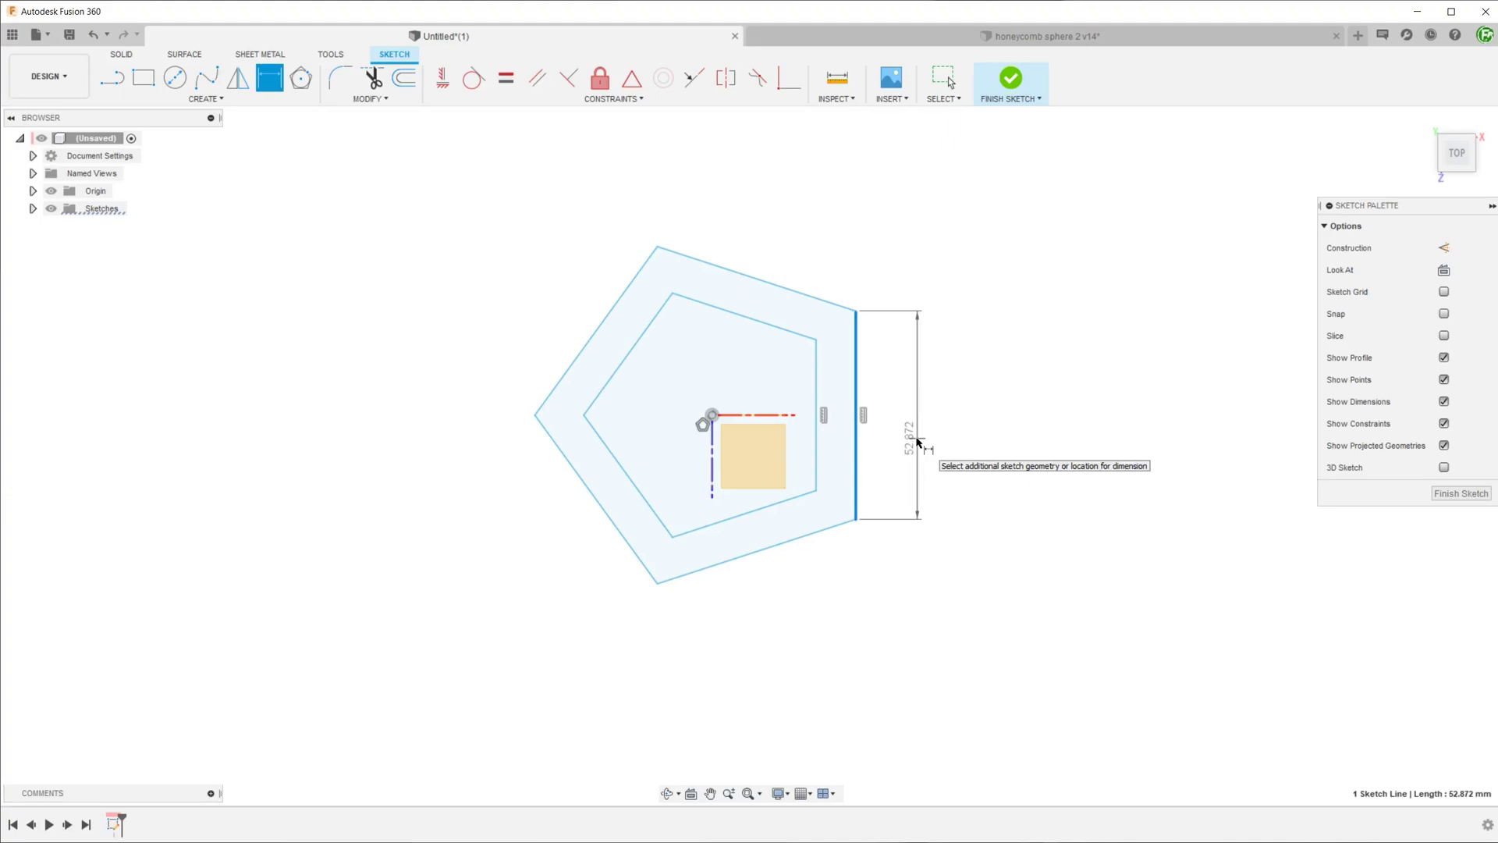
left_click(917, 442)
key("Return")
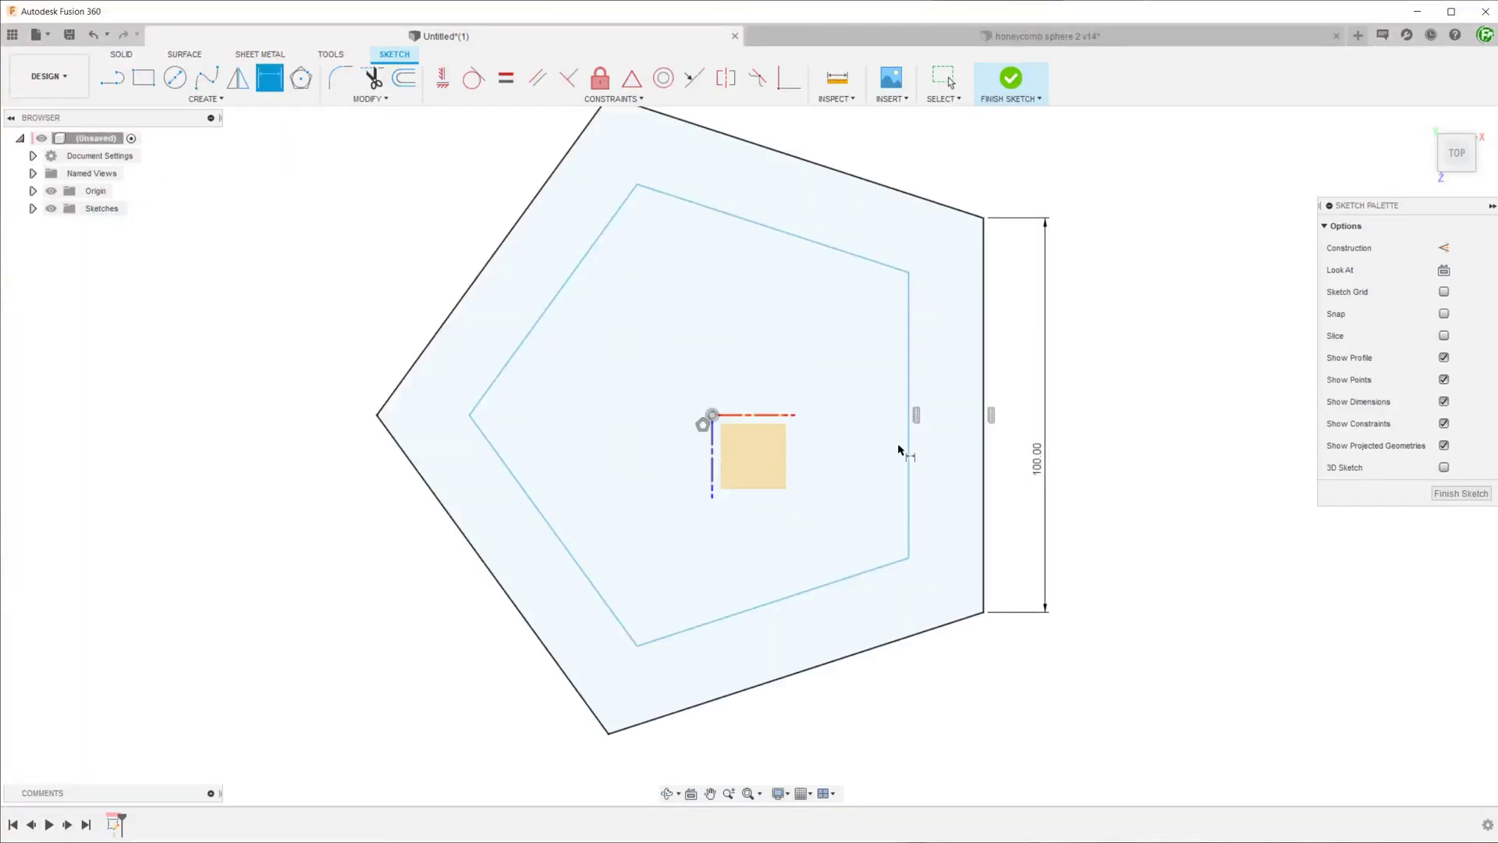
left_click(909, 461)
left_click(947, 446)
type("50")
key("Return")
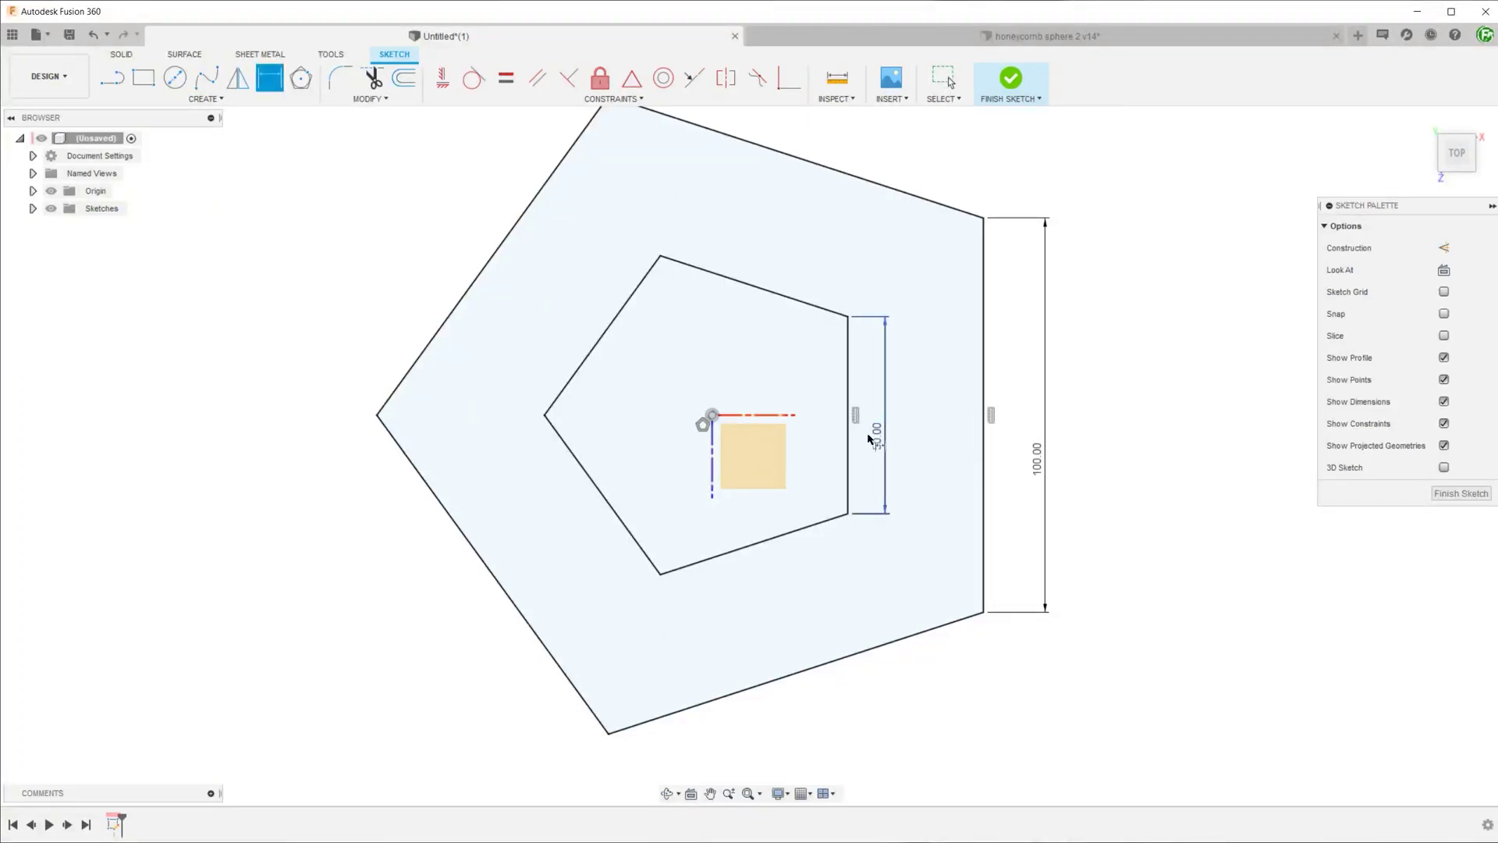
- Convert all lines of both pentagons to construction geometry
scroll(759, 460, "down", 5)
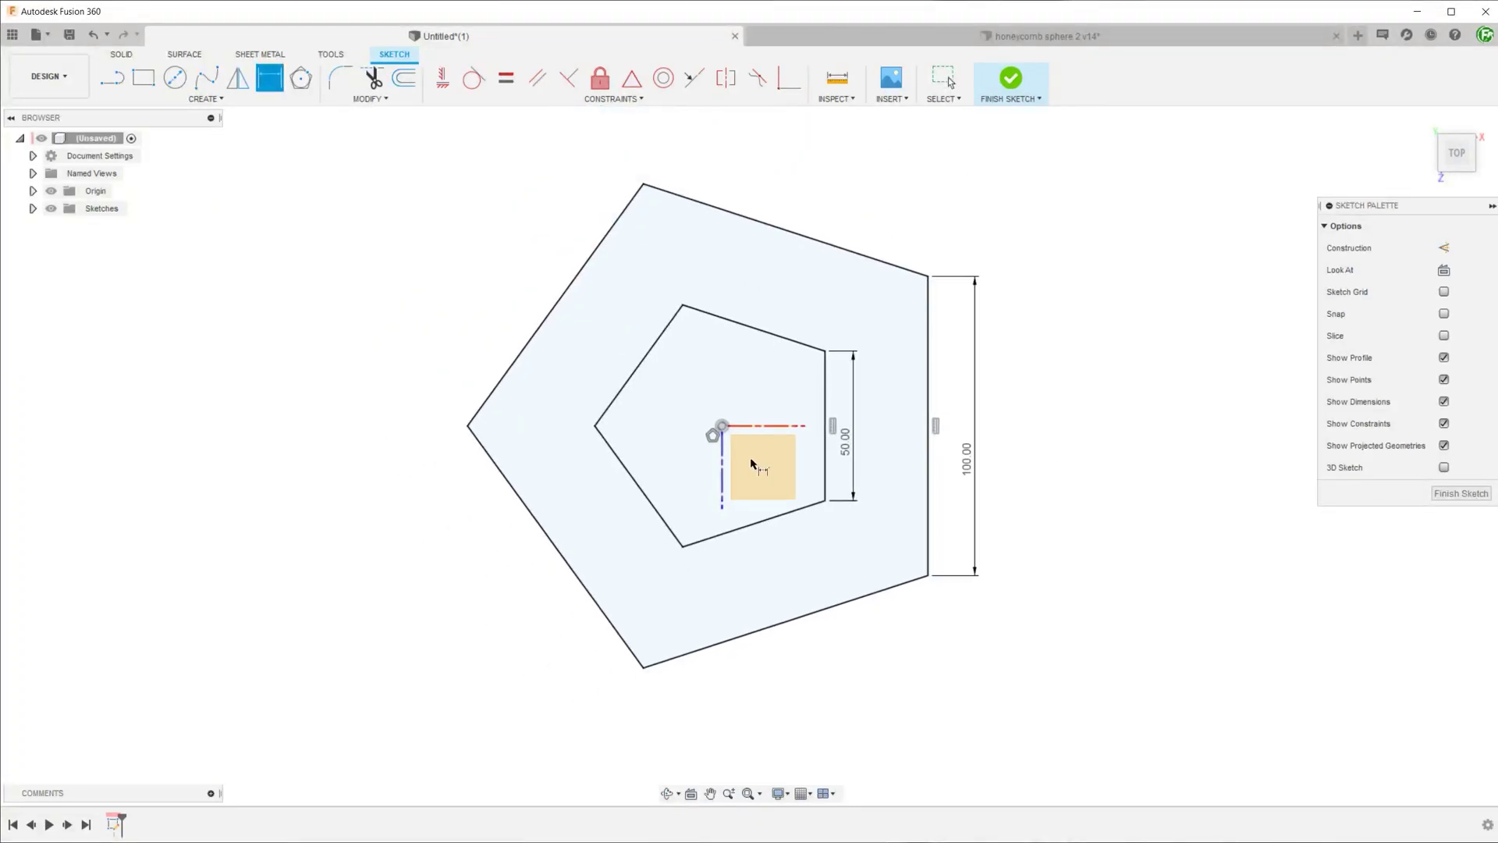
key("Escape")
left_click_drag(453, 185, 953, 668)
key("x")
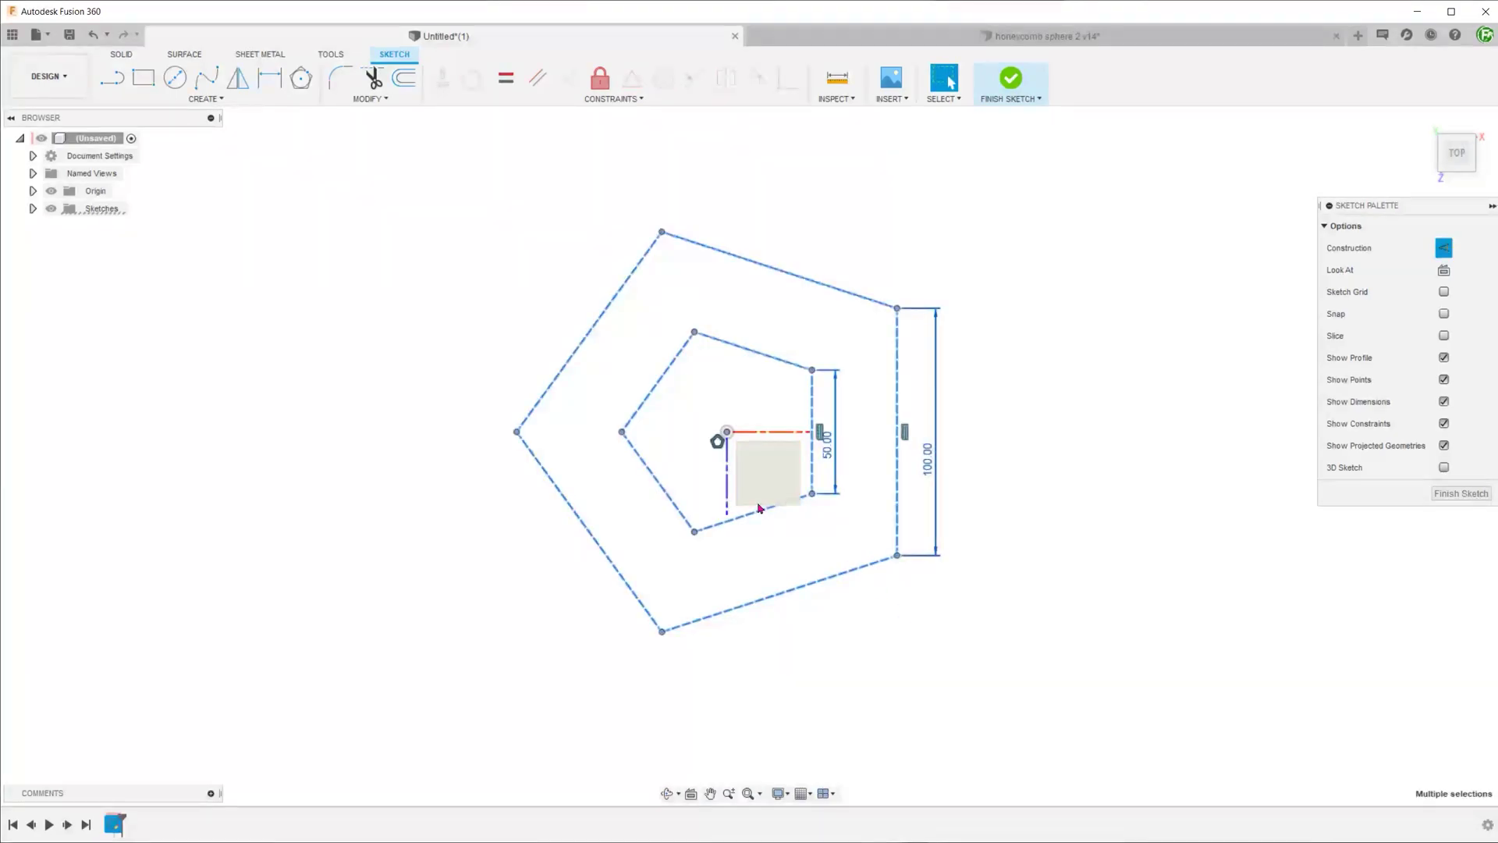
left_click(500, 321)
- Draw a smaller circumscribed pentagon centred on the origin, inside the 50 mm construction pentagon
left_click(314, 83)
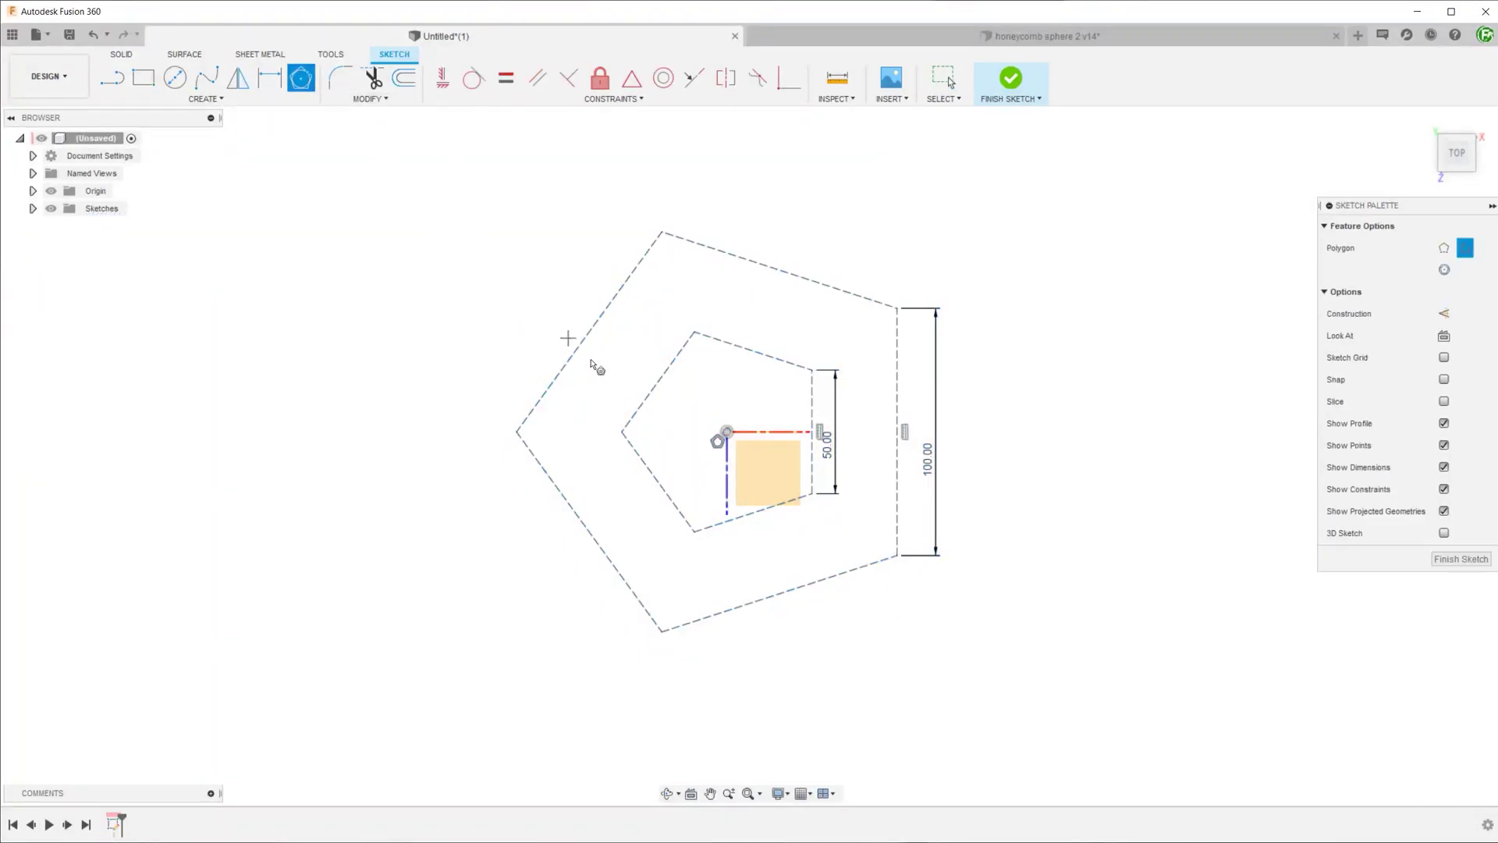
left_click(725, 431)
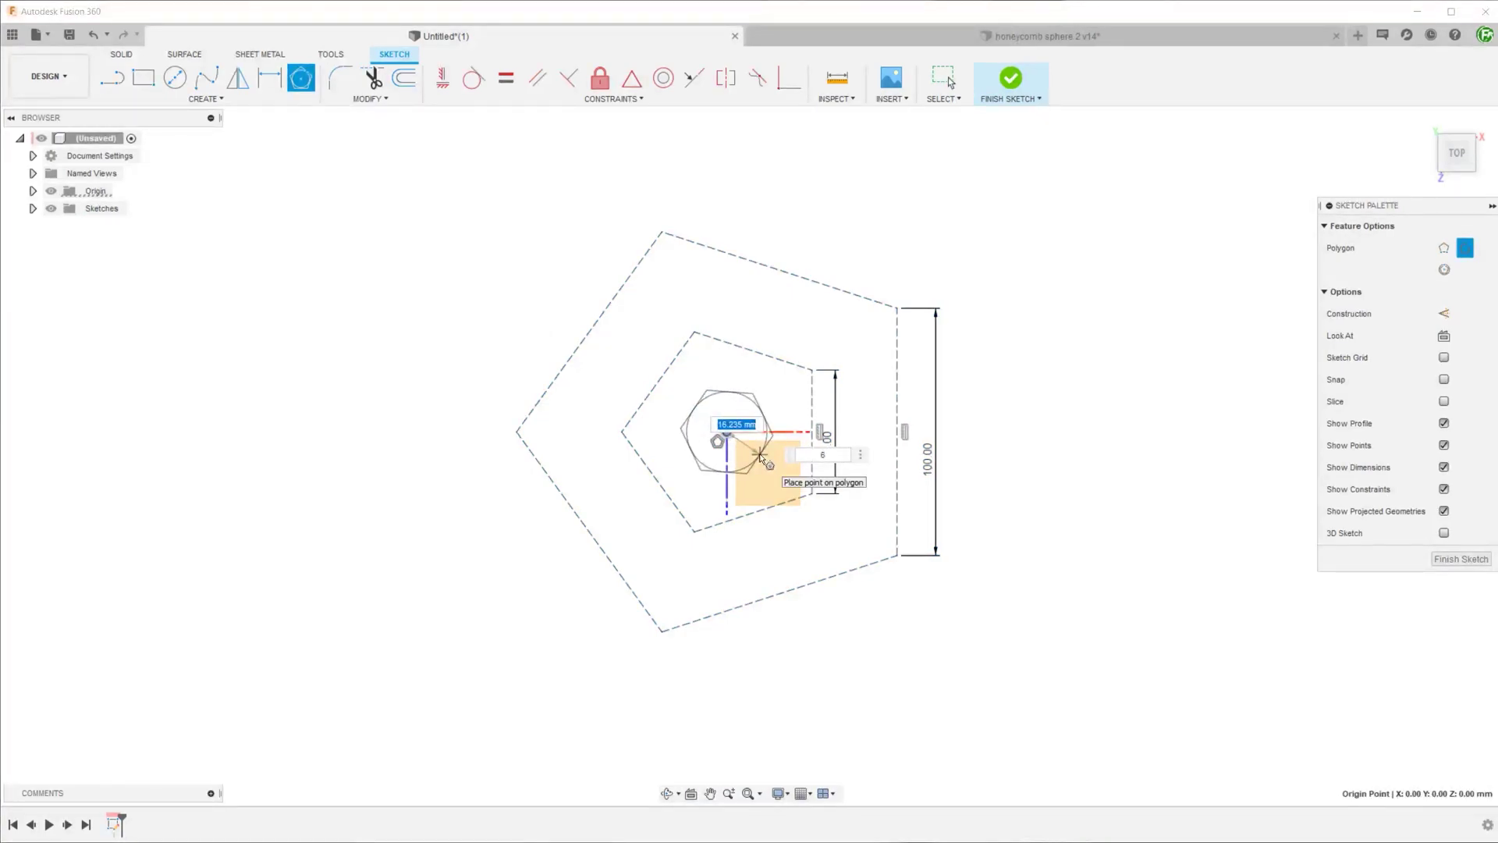
left_click(760, 454)
key("Escape")
- Constrain the side of the small pentagon facing the dimensioned sides to be vertical
scroll(729, 437, "up", 3)
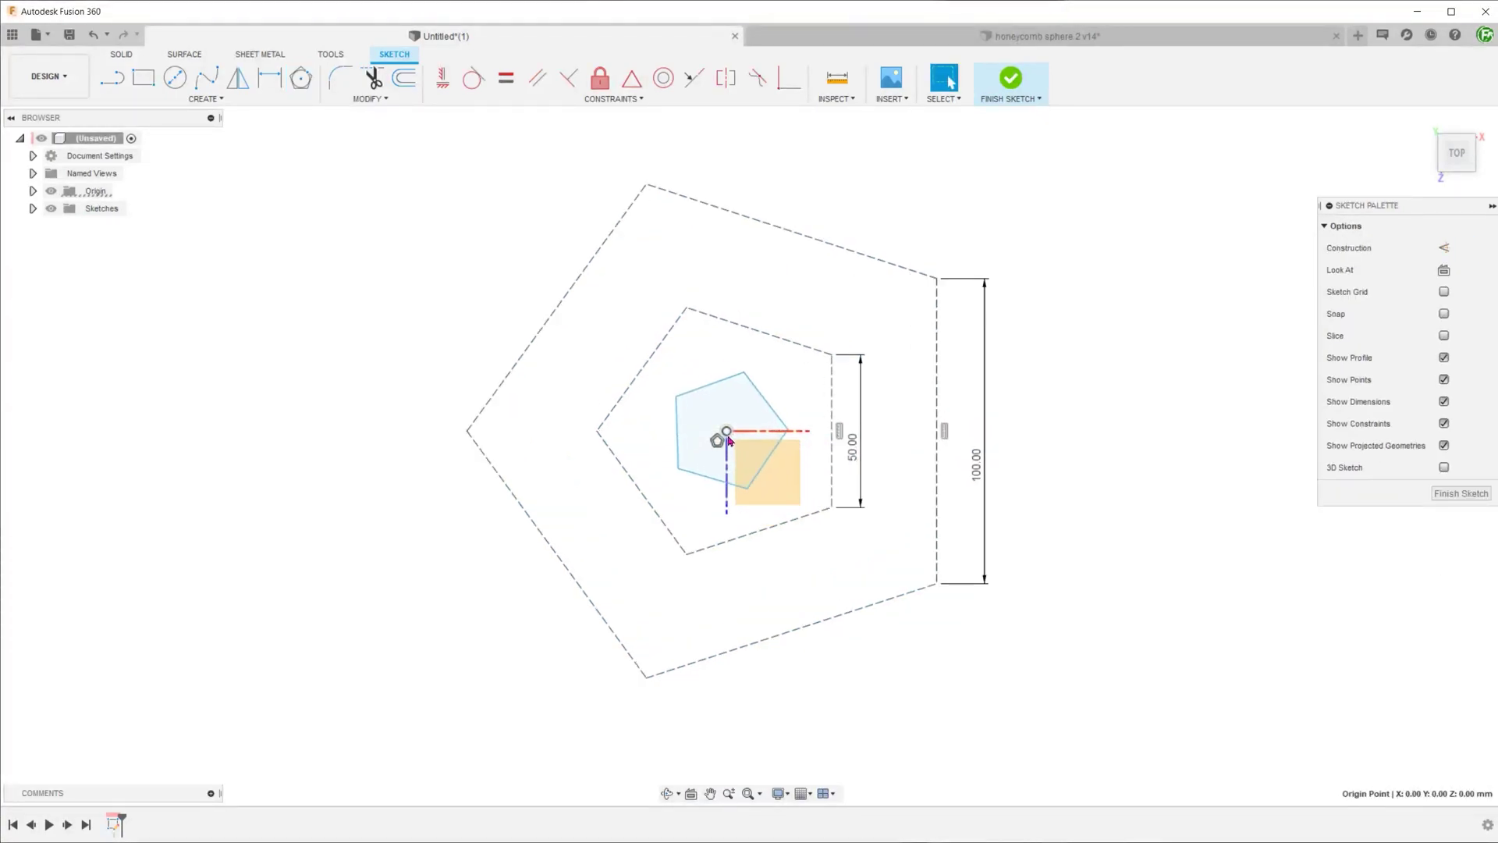
left_click(776, 470)
right_click(776, 468)
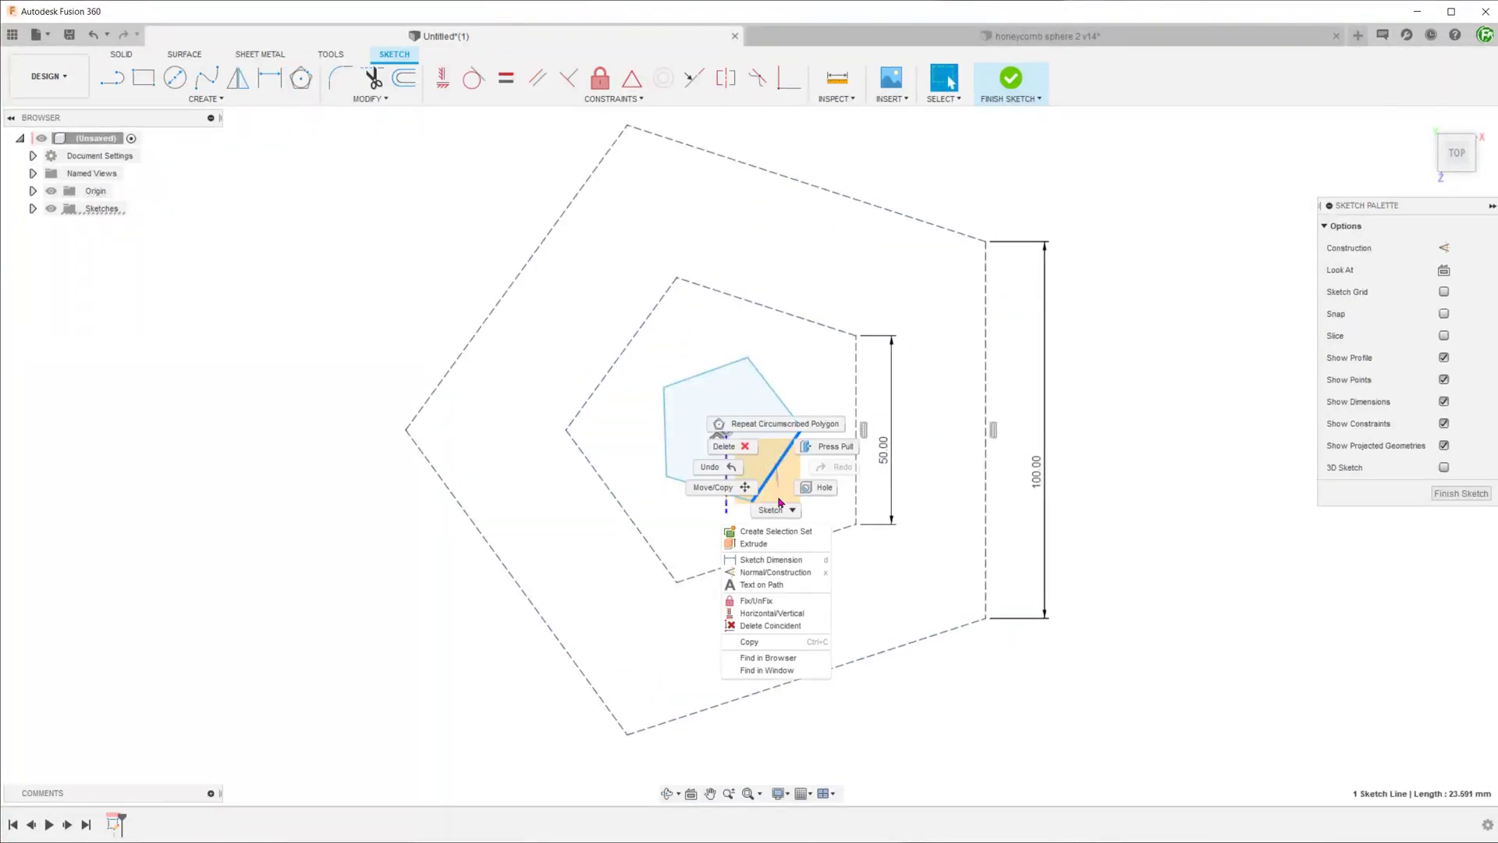
left_click(782, 615)
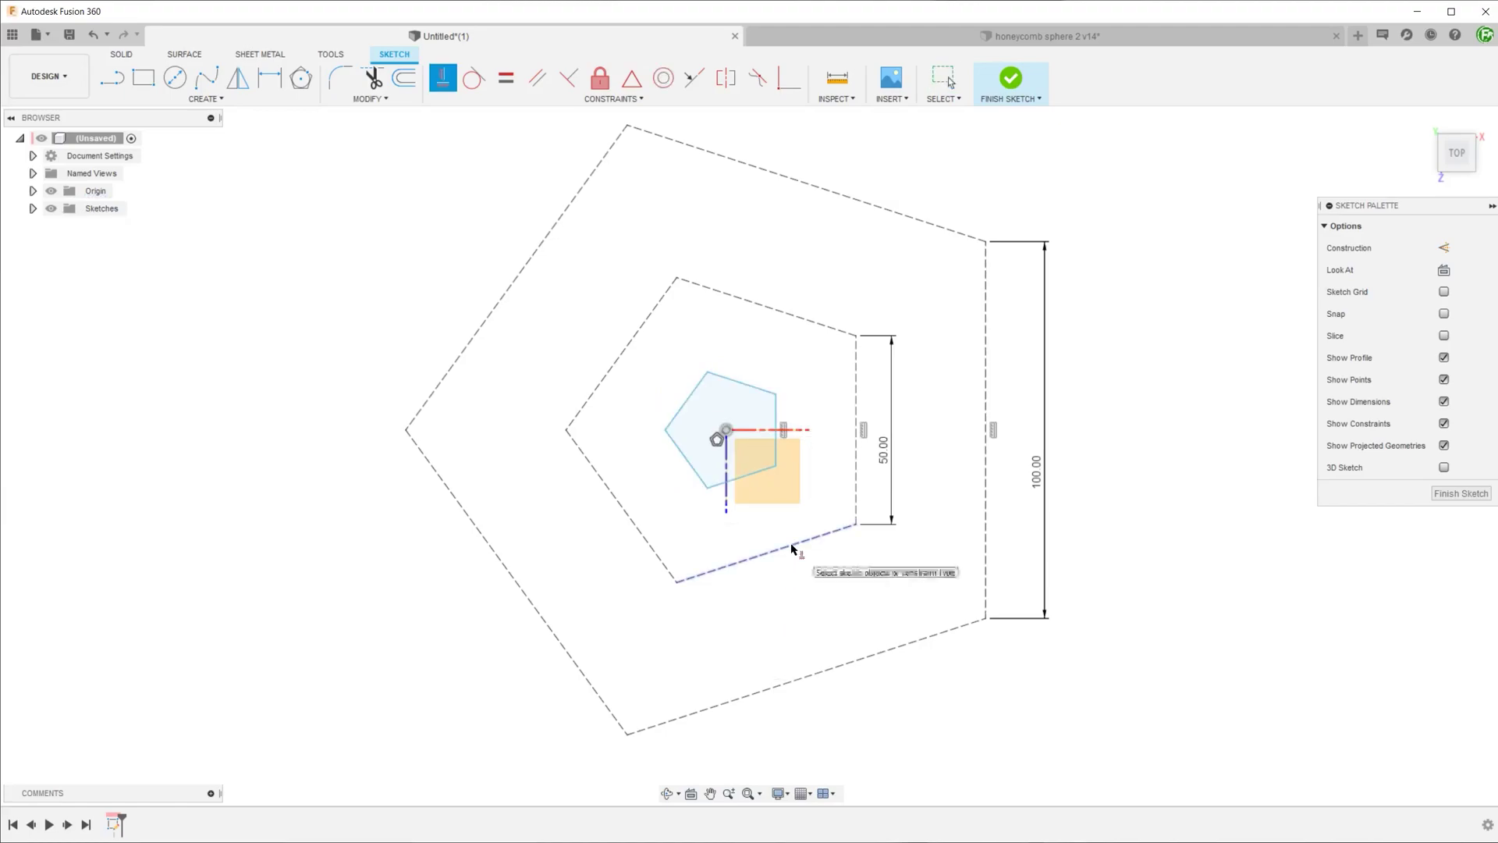
- Draw two lines joining the ends of the small pentagon's vertical side to the matching corners of the 50 mm pentagon
key("l")
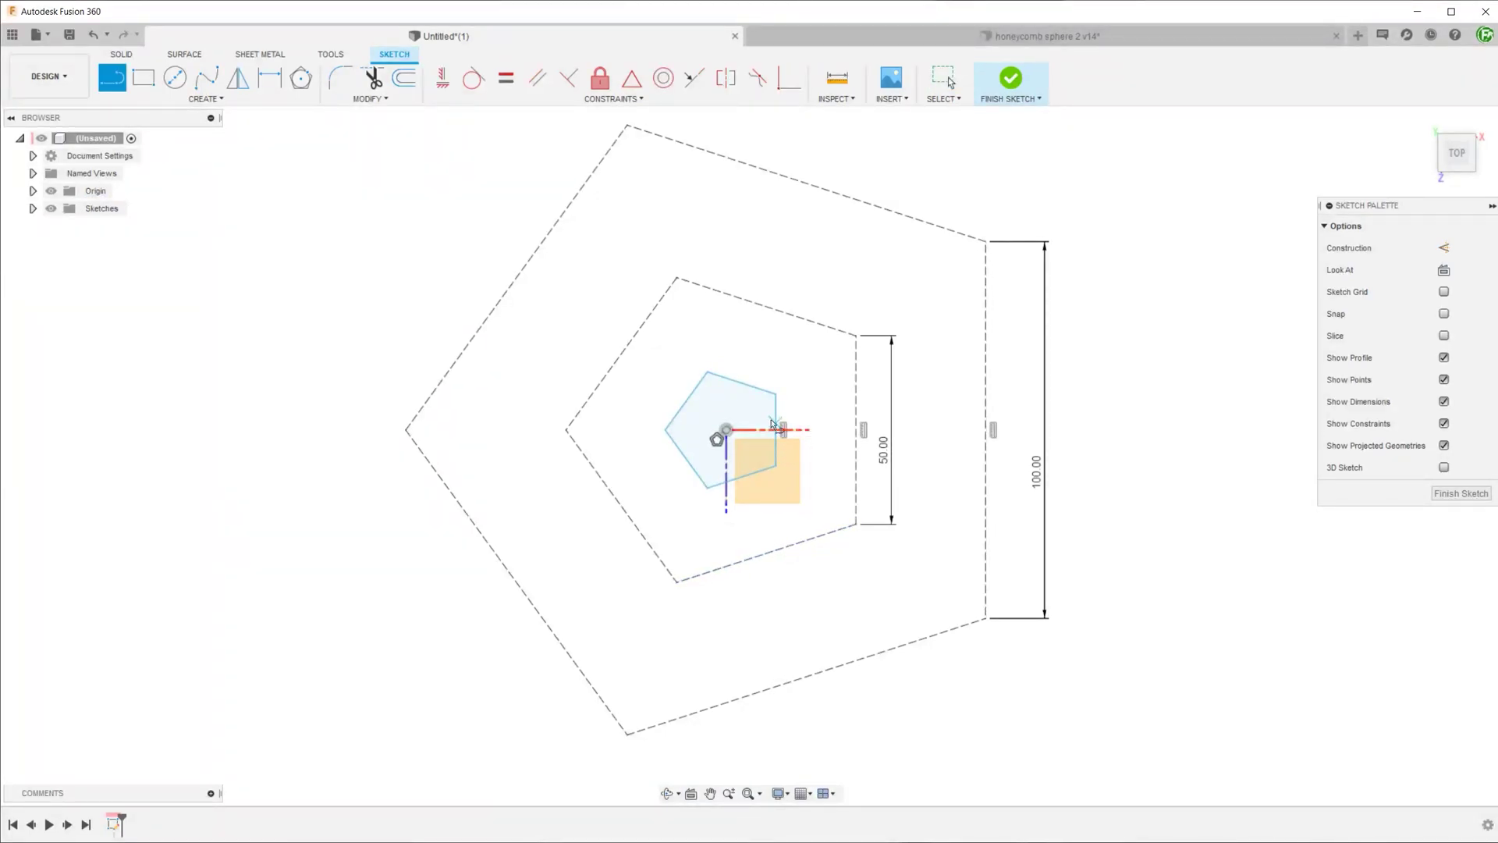
left_click(775, 395)
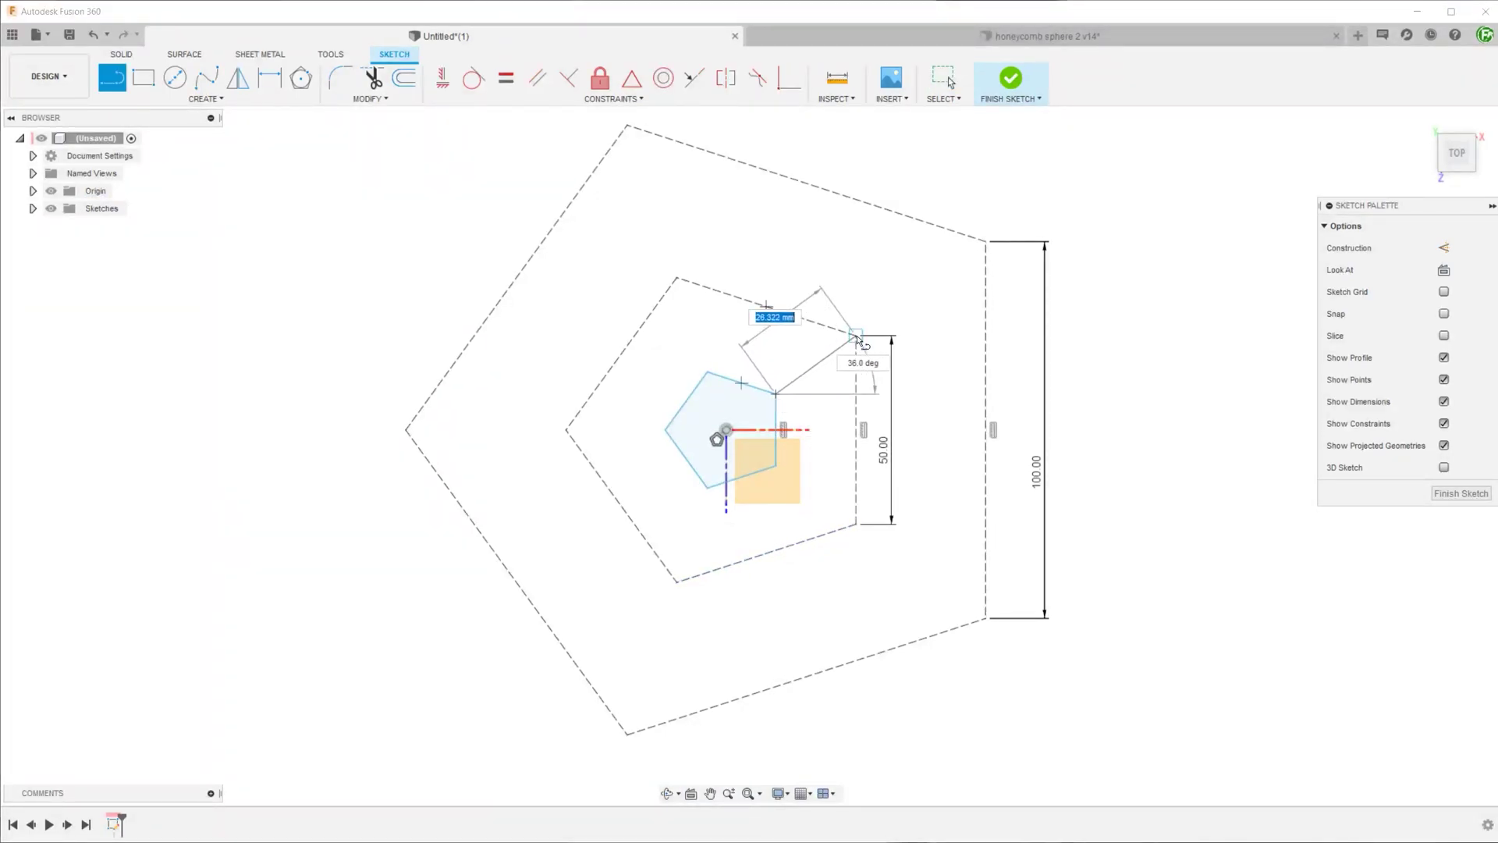
left_click(776, 466)
left_click(856, 523)
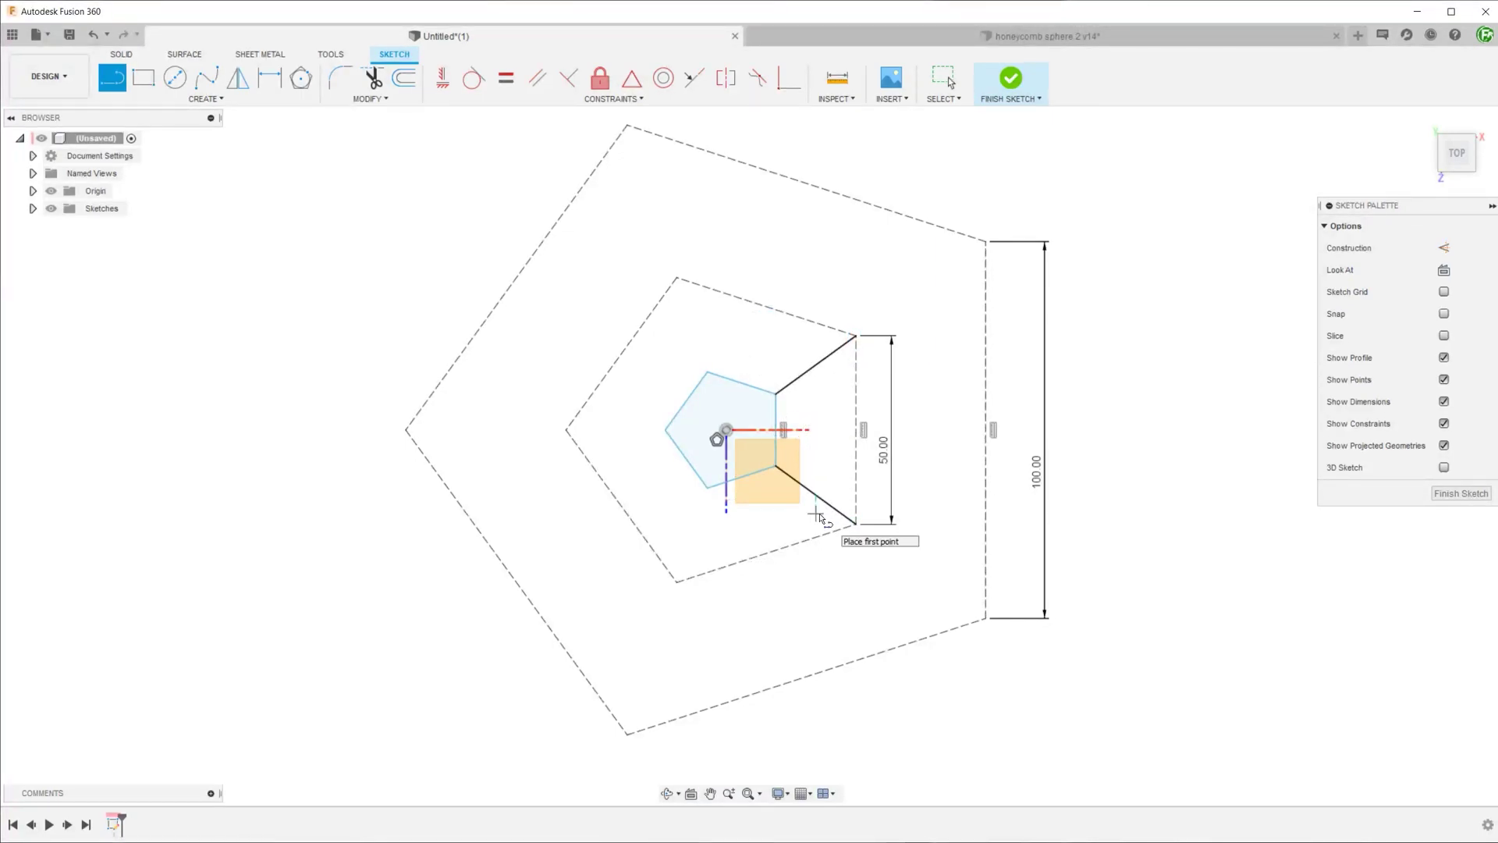
key("Escape")
- Apply an Equal constraint between the small pentagon's vertical side and the upper connecting line
left_click(777, 412)
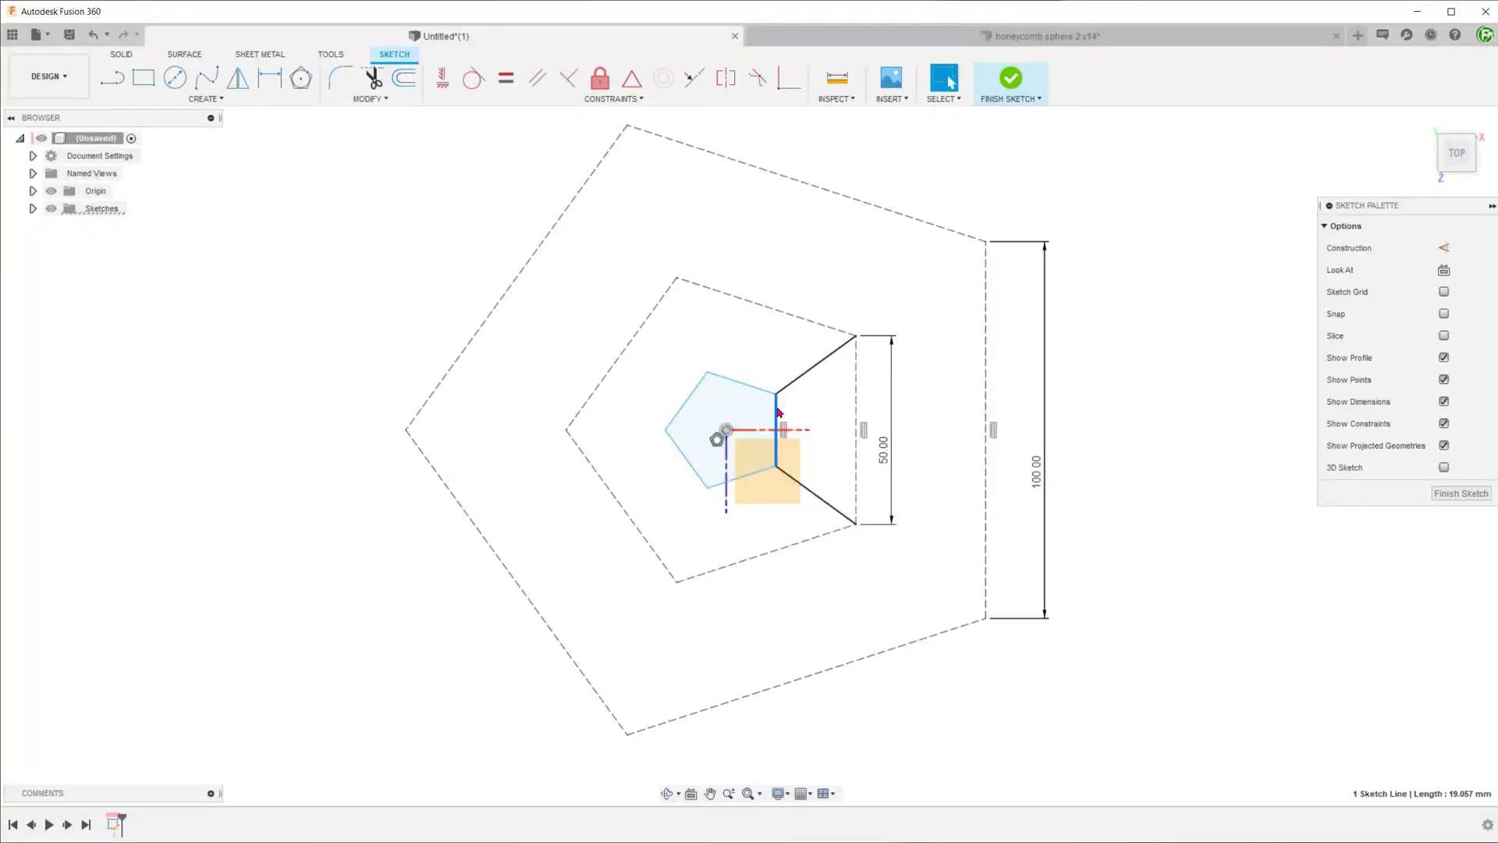
left_click(805, 384, "shift")
right_click(805, 385)
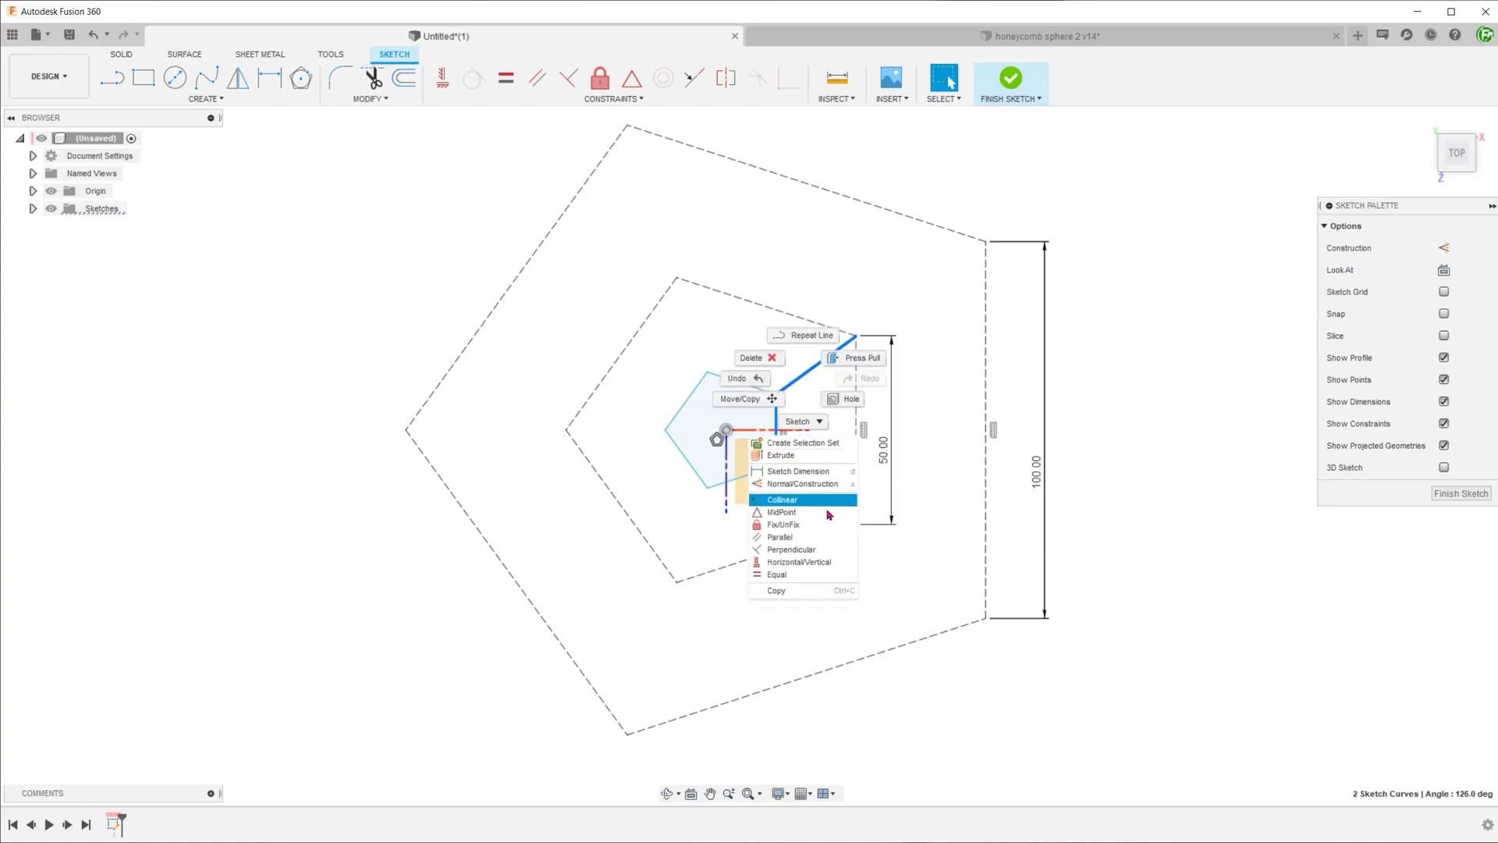
left_click(823, 576)
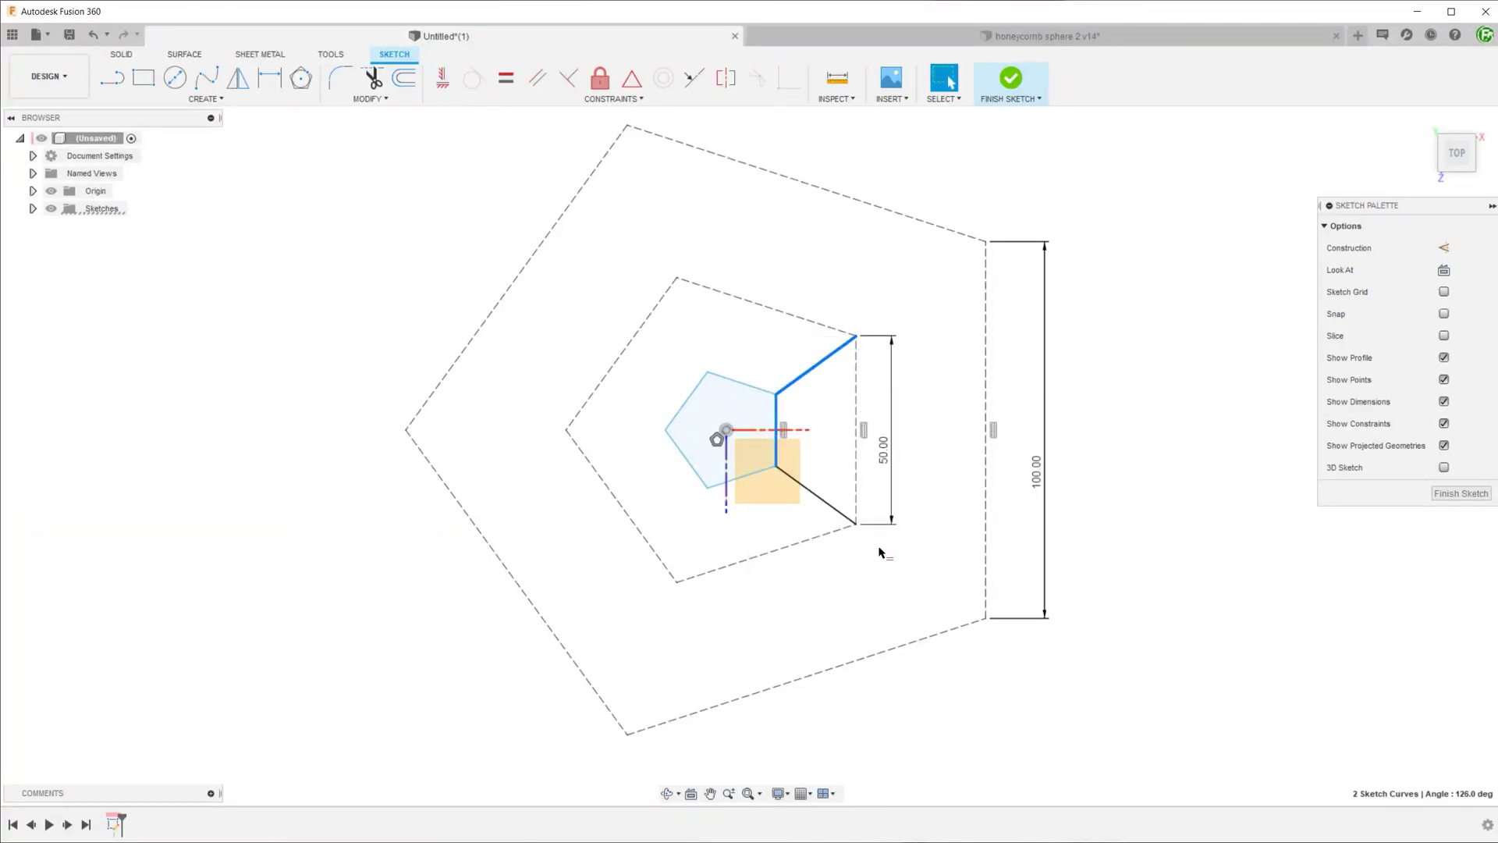
key("Escape")
- Change the 50 mm pentagon's vertical side back to a normal line and finish the sketch
left_click(857, 503)
key("x")
left_click(1130, 483)
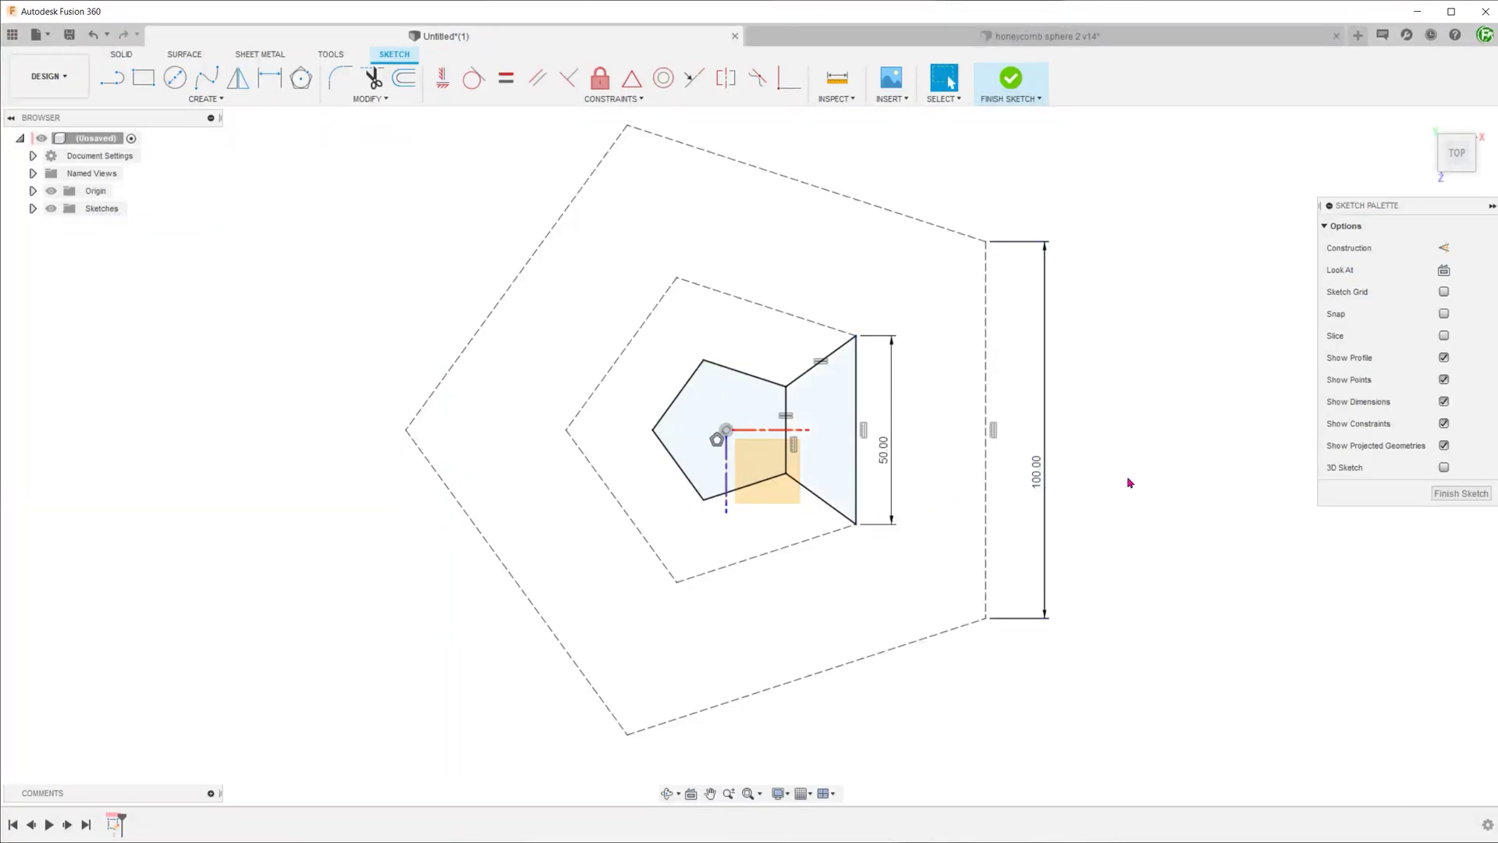
left_click(1006, 85)
- Create a new sketch on the XY origin plane
left_click(1423, 119)
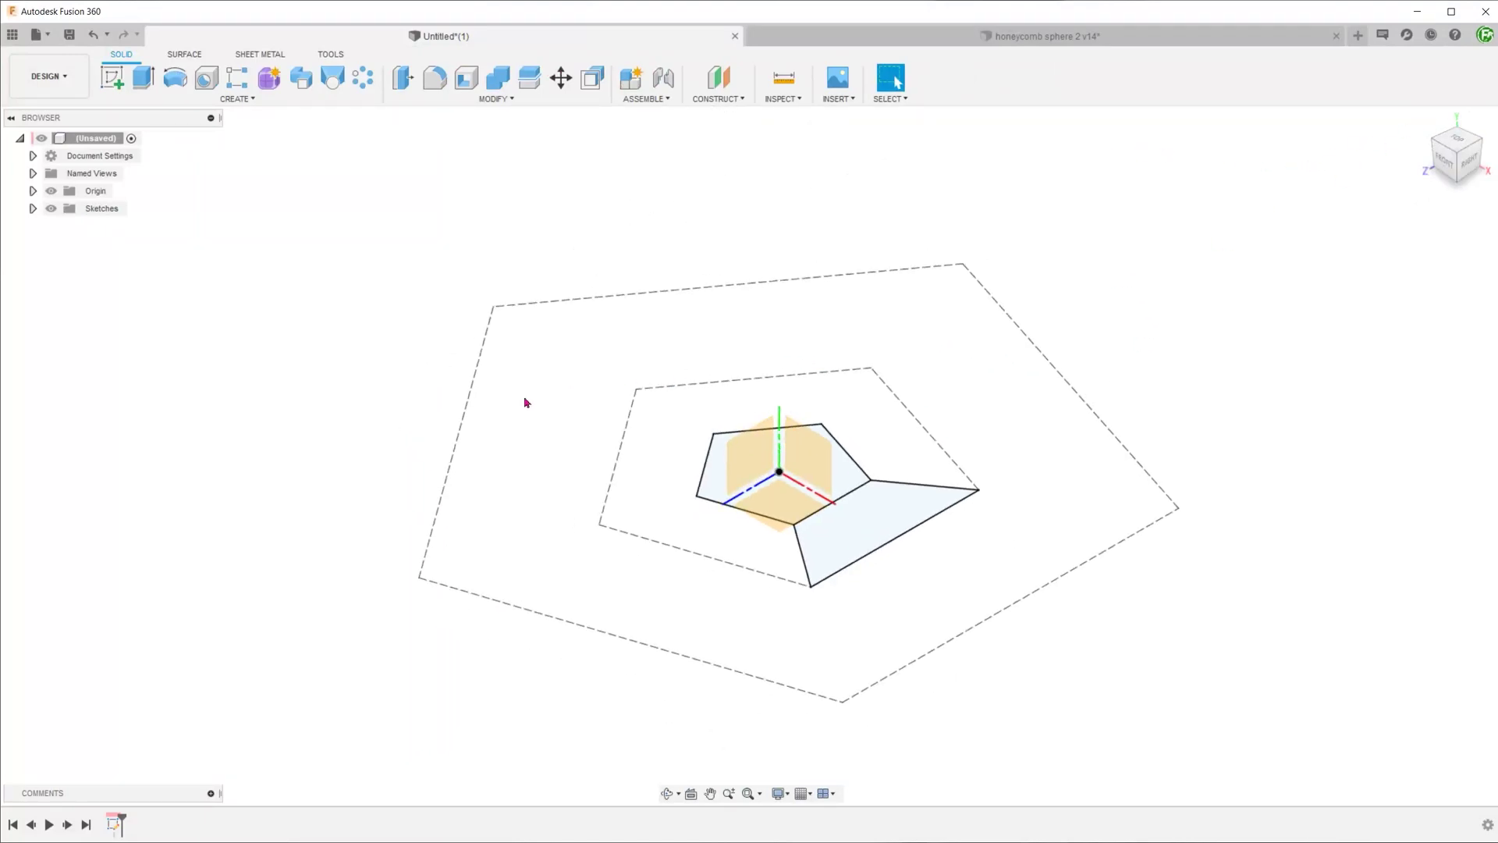
right_click(730, 456)
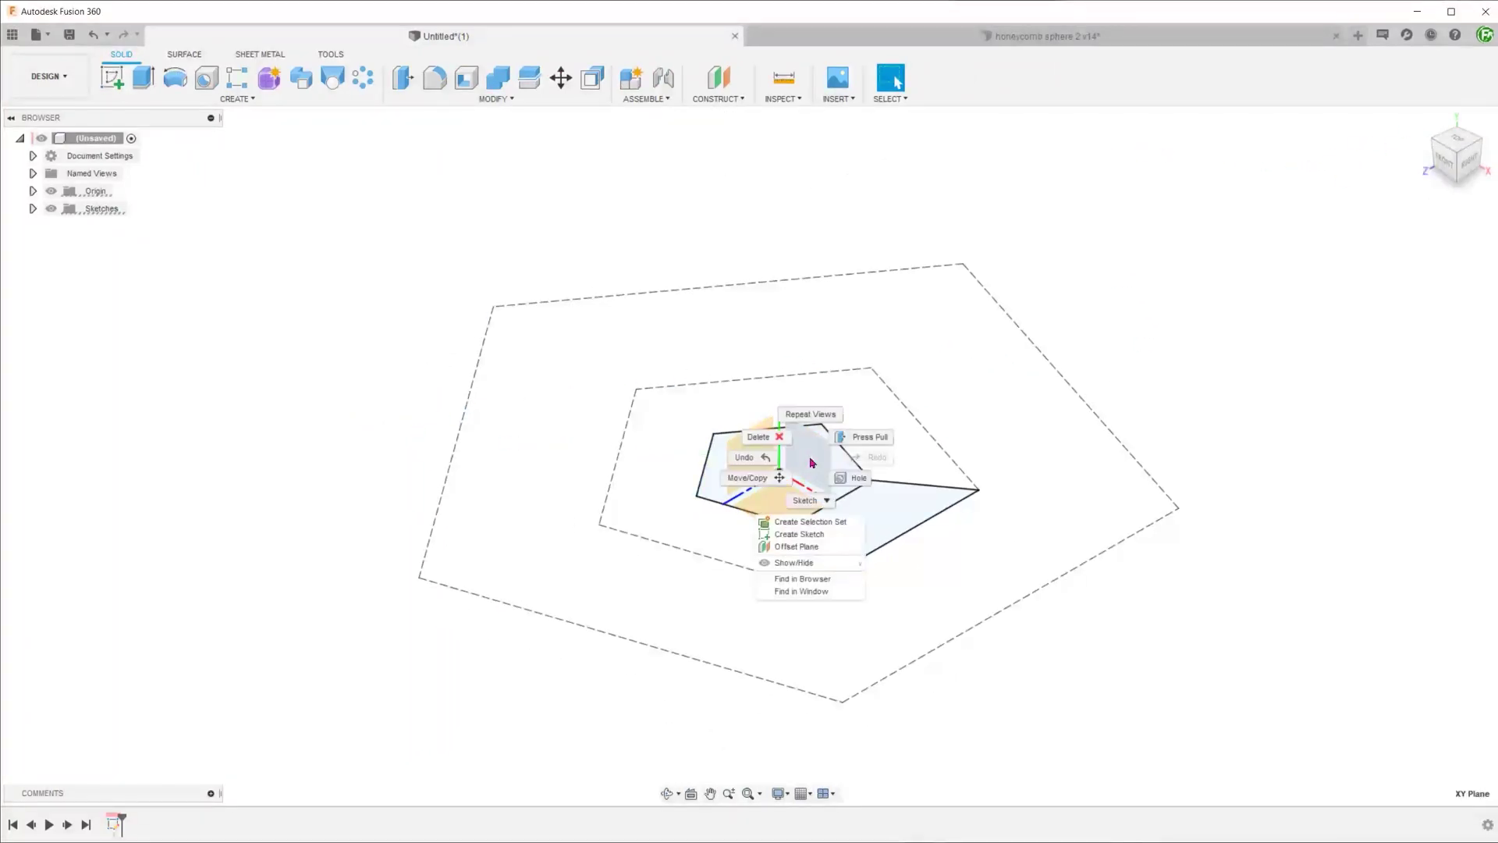
left_click(800, 521)
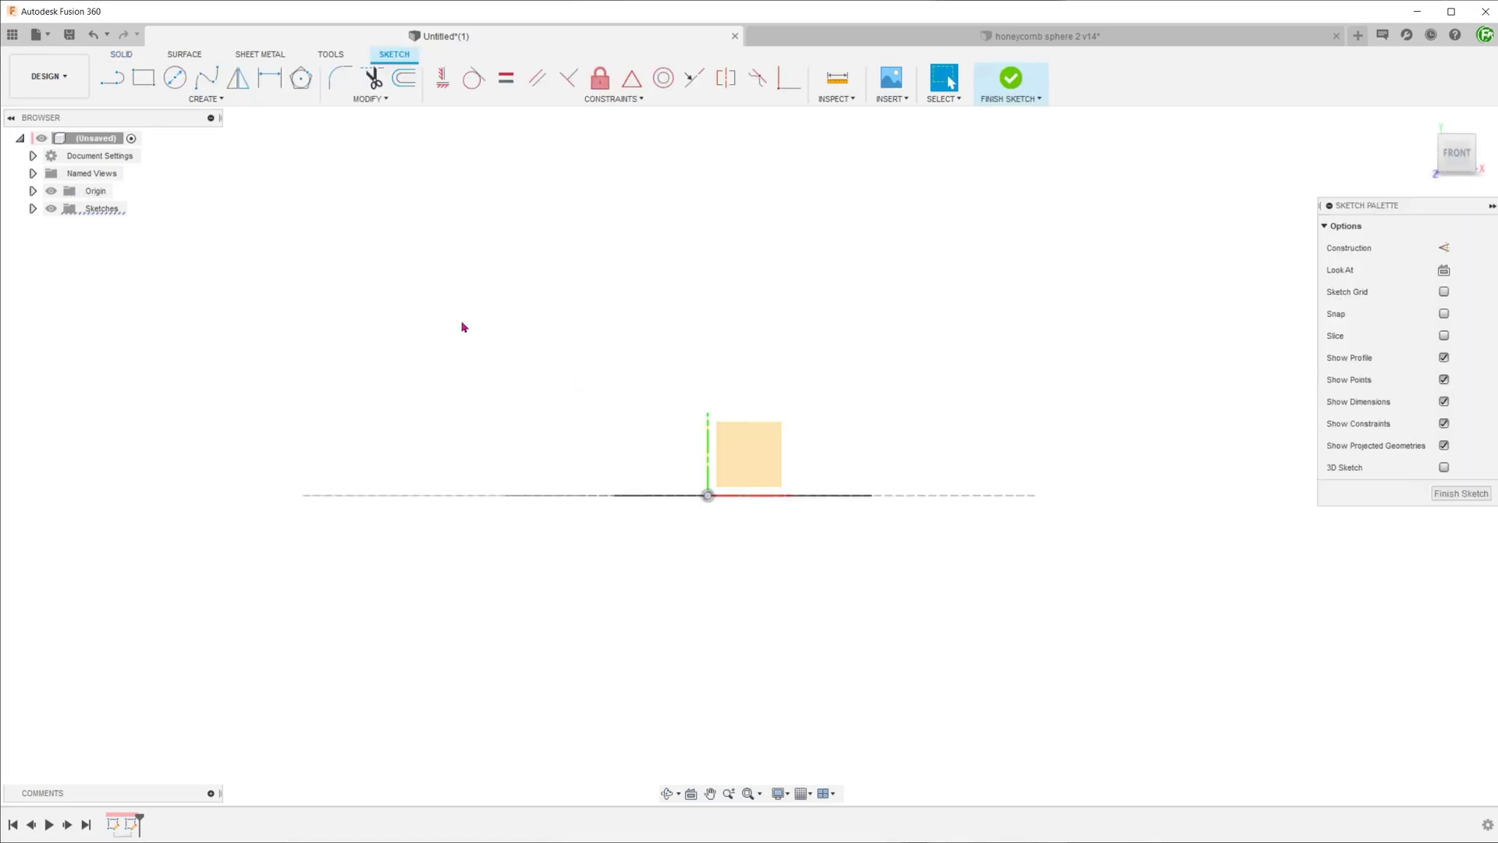
- Use Intersect to bring the crossing points of the 50 mm and 100 mm vertical pentagon sides into the sketch
left_click(221, 99)
mouse_move(211, 363)
left_click(297, 374)
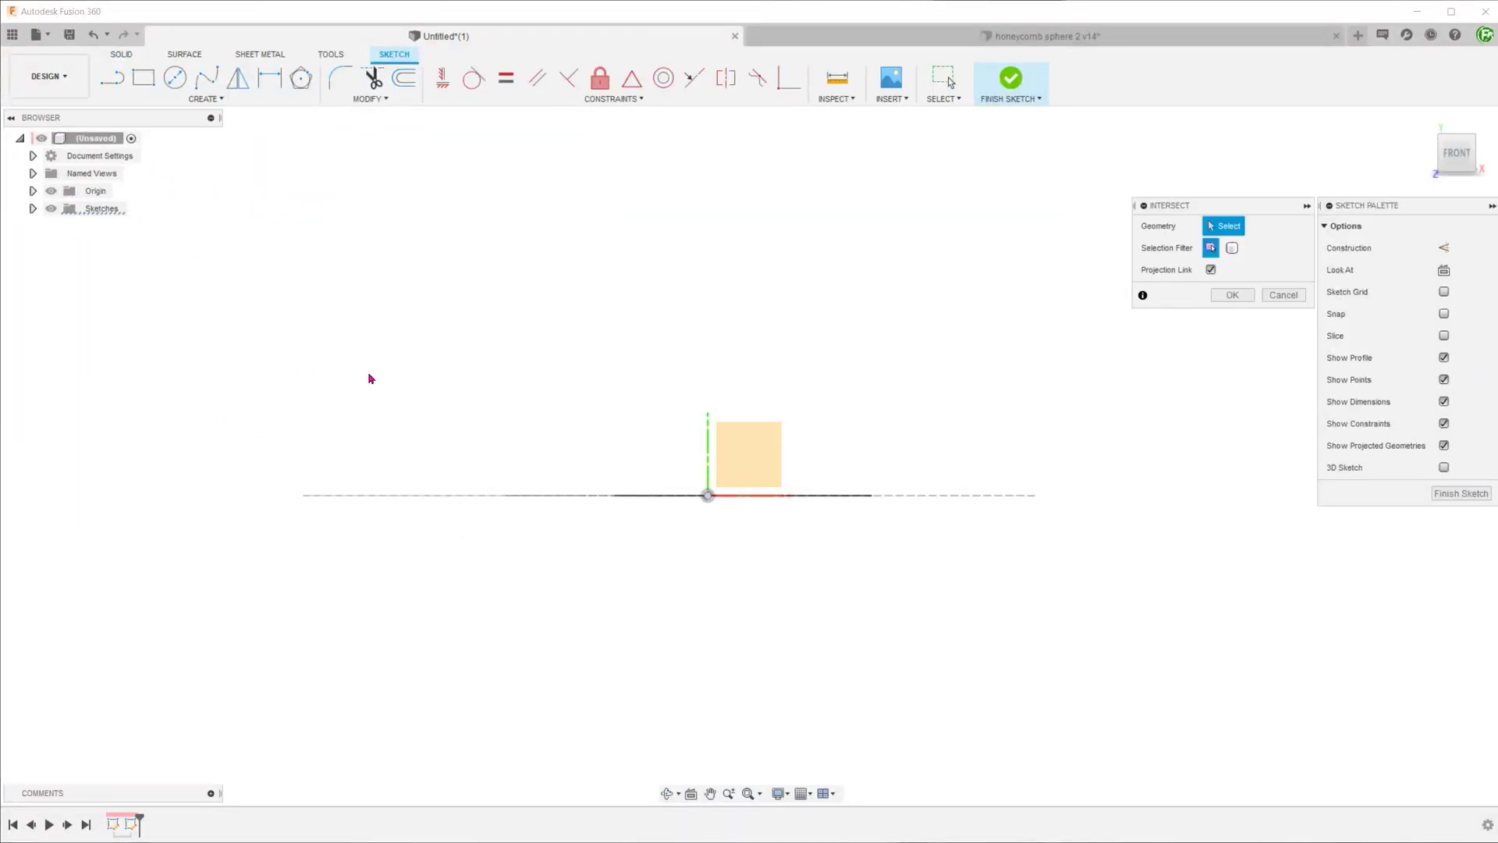
key("F6")
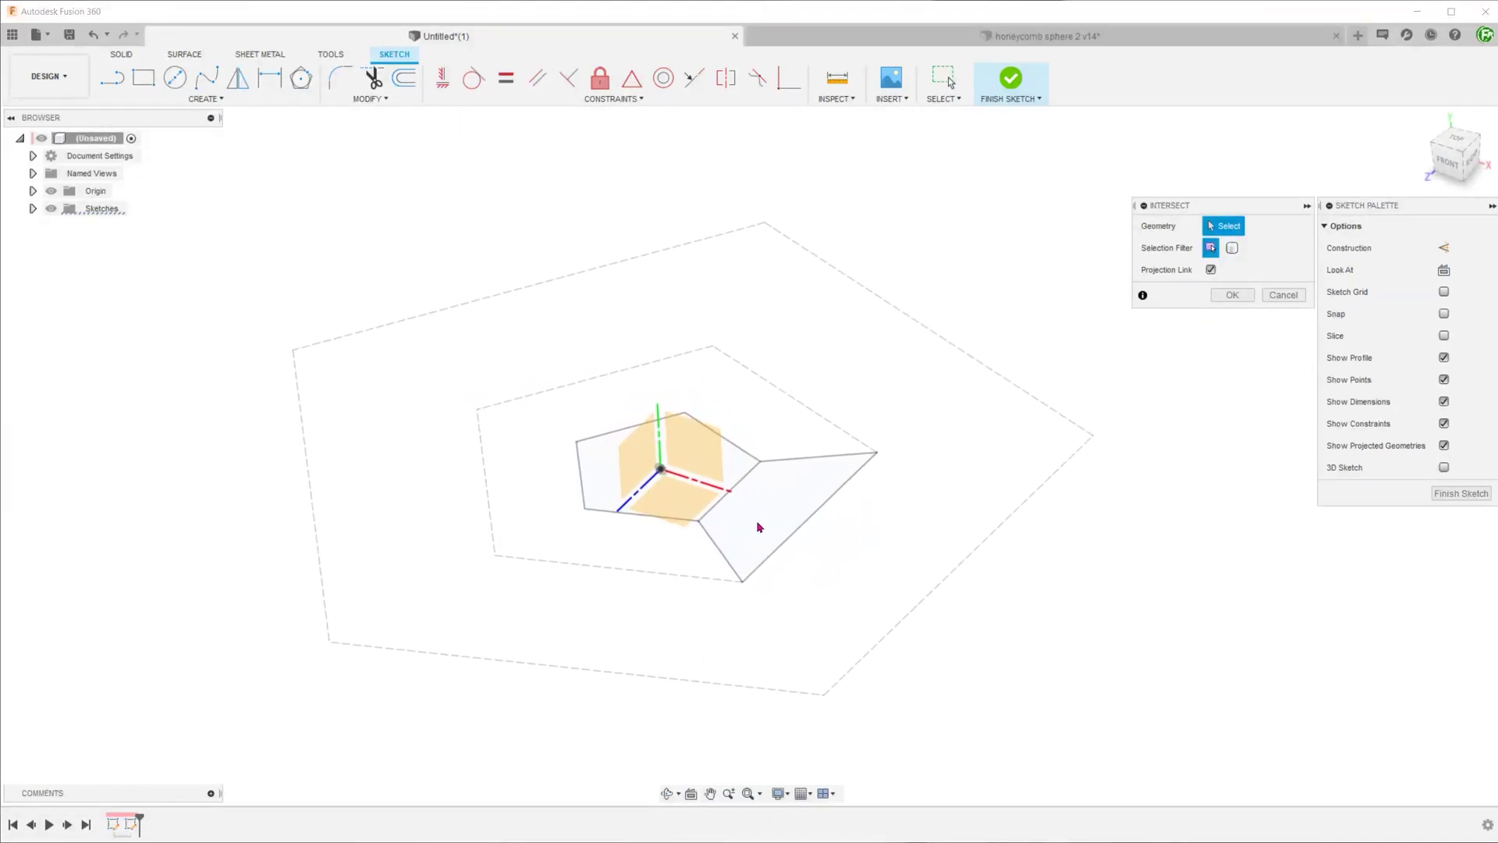
left_click(809, 521)
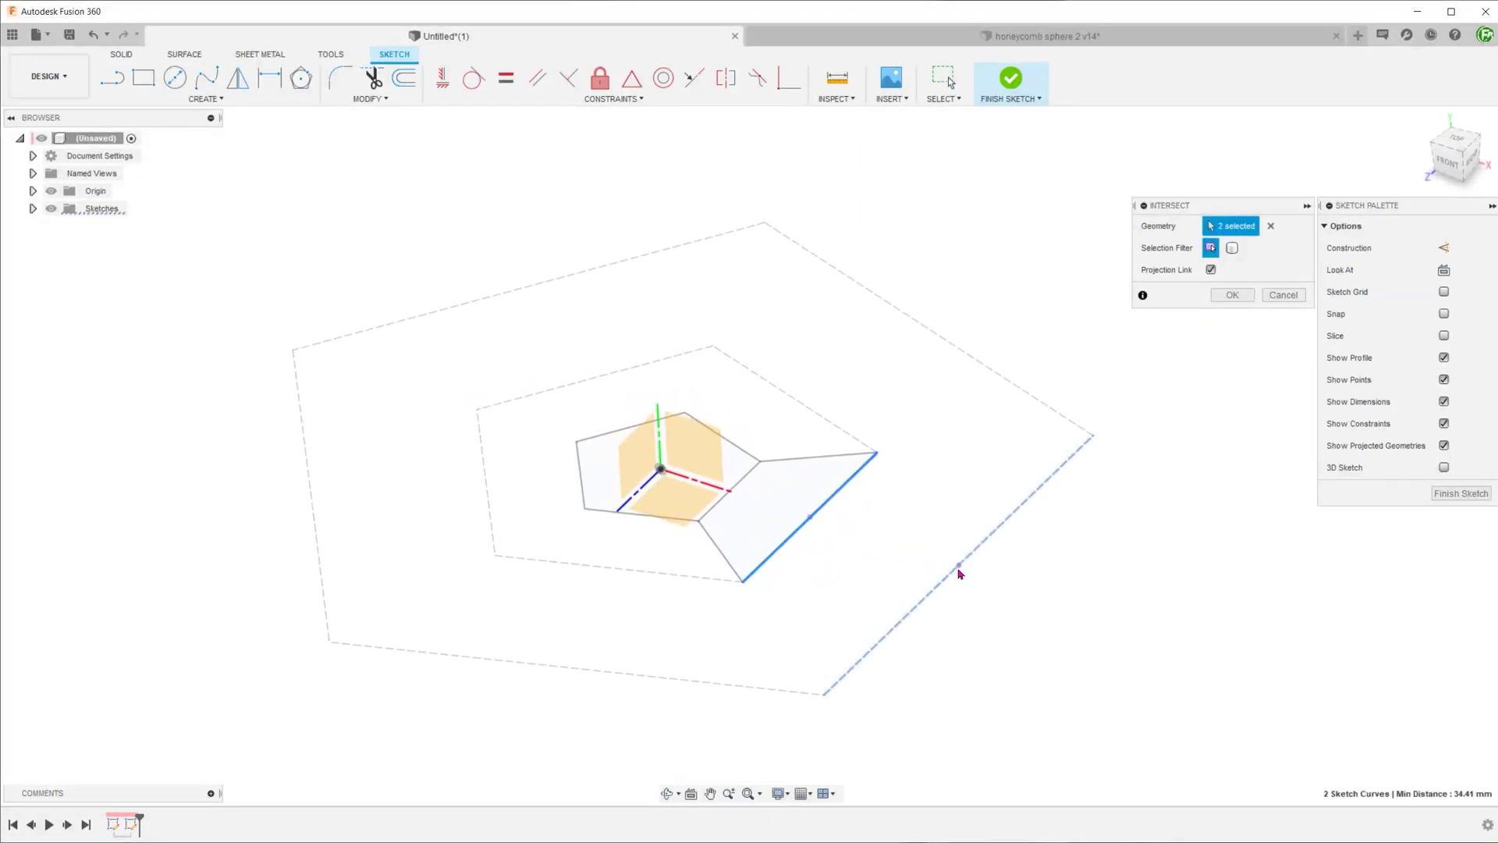
left_click(1232, 295)
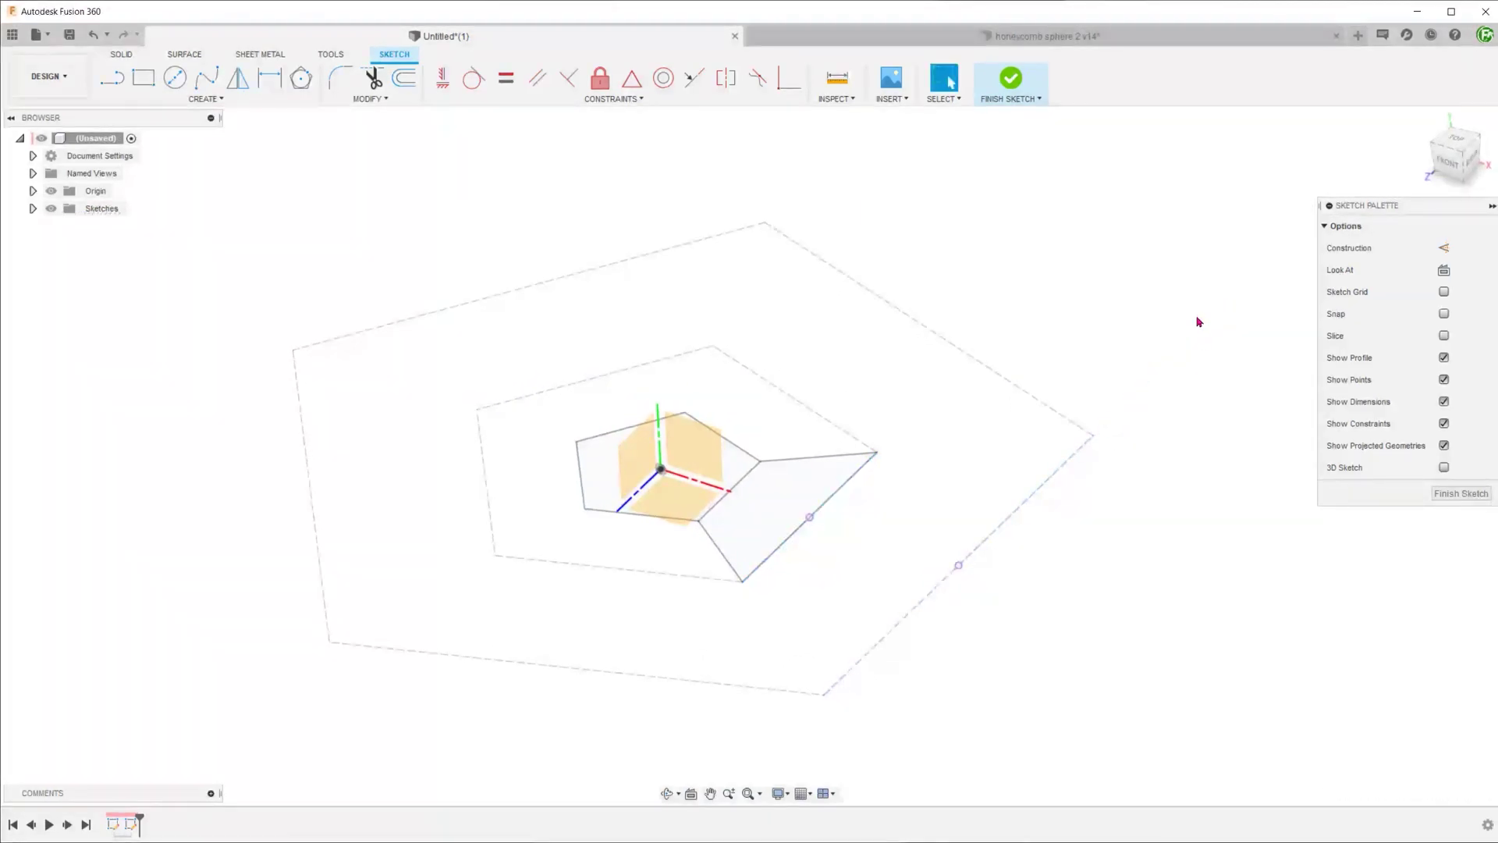
- Draw a vertical line up from the outer intersection point, and a sloping line from its upper end to the inner intersection point
key("l")
left_click(959, 565)
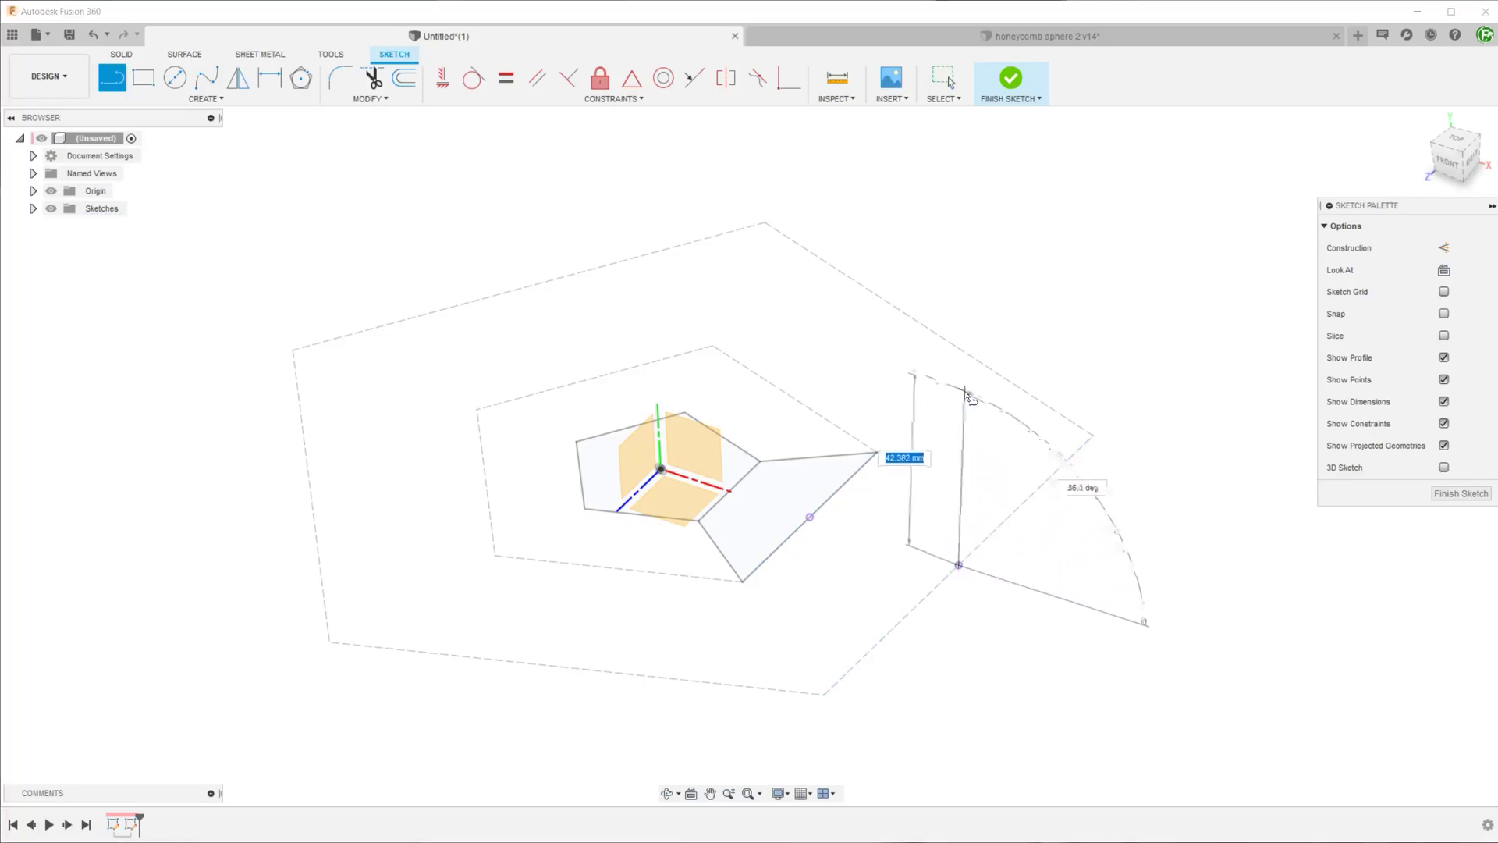
left_click(949, 379)
left_click(811, 518)
key("Escape")
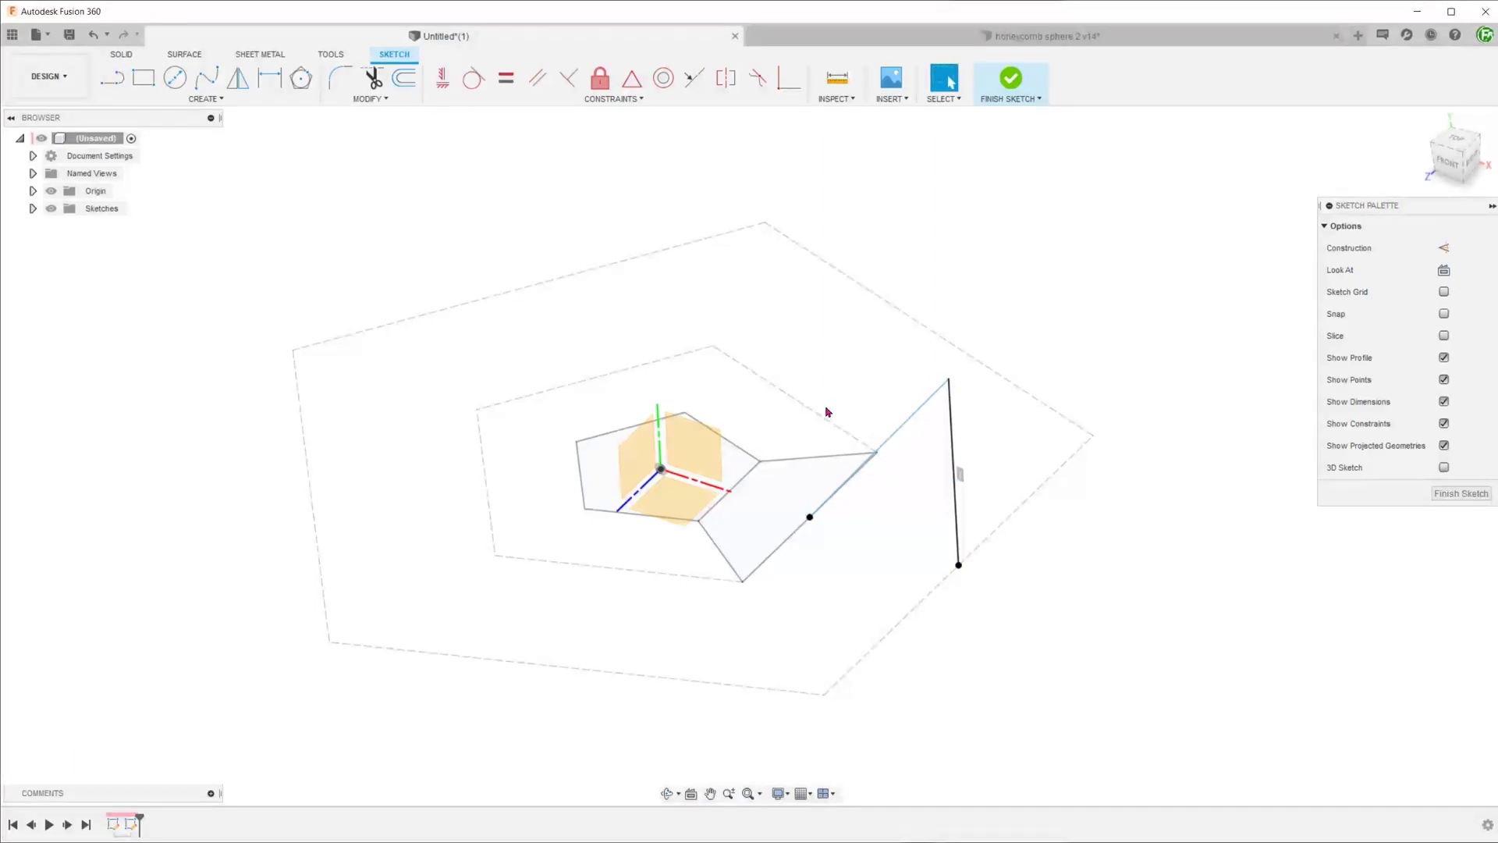
- Draw a circumscribed six-sided polygon about 41 mm in radius, centred on the upper end of the vertical line
middle_click_drag(823, 408, 797, 392, "shift")
left_click(300, 77)
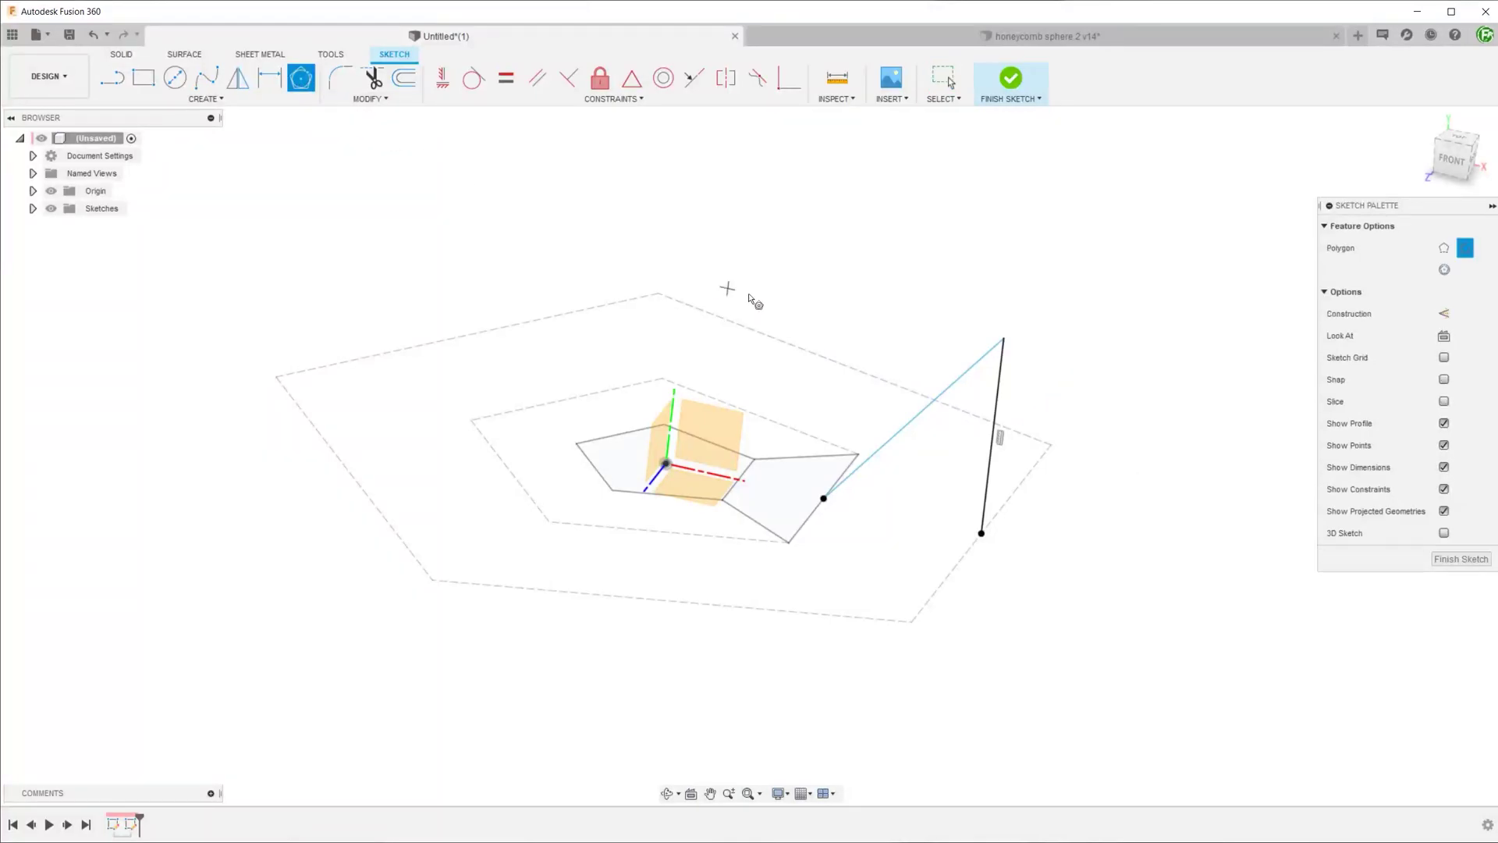
left_click(1004, 340)
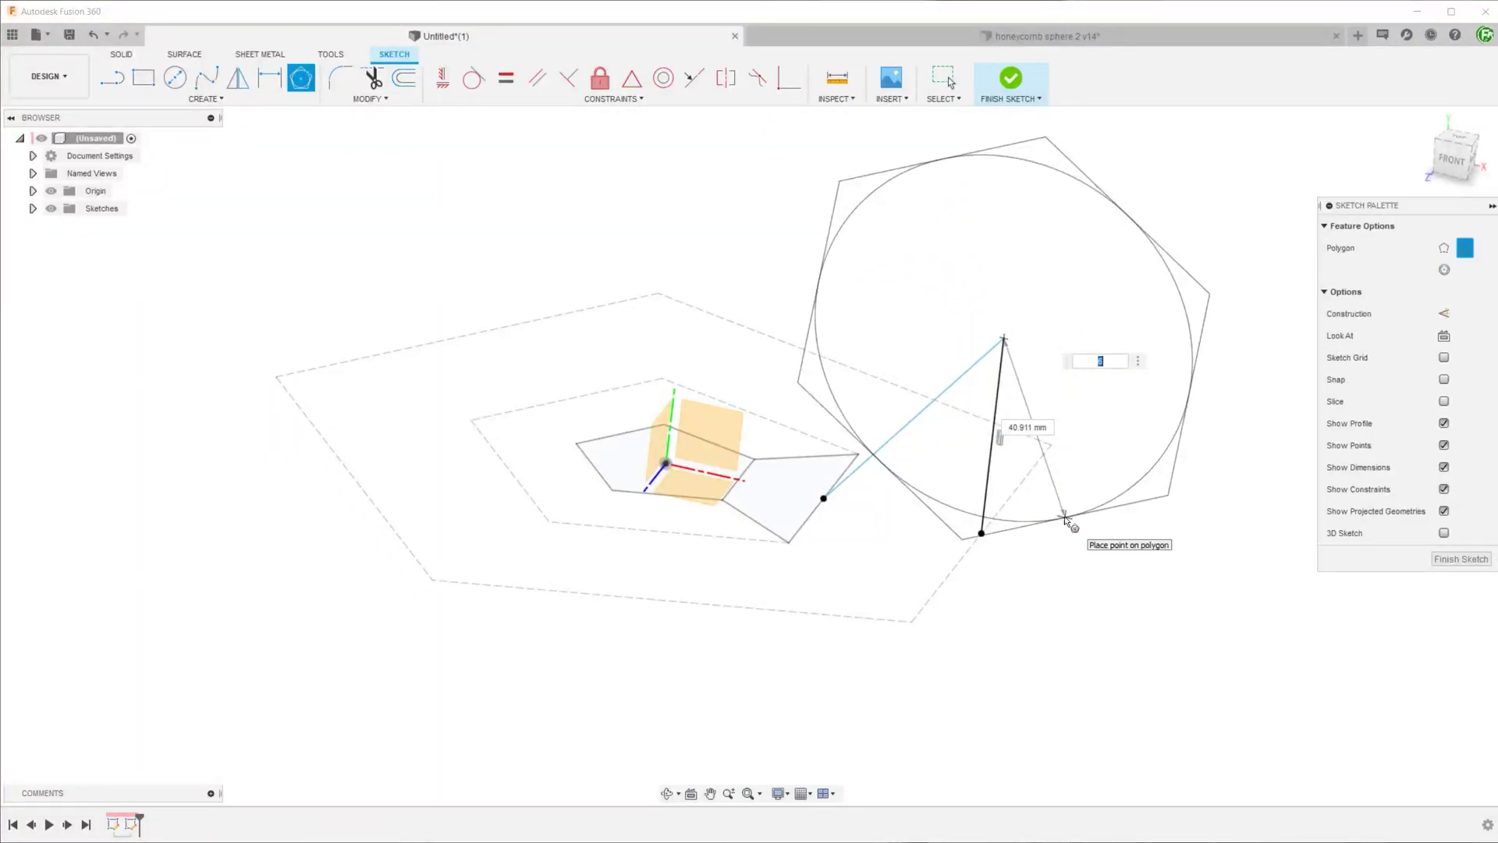
left_click(1065, 519)
key("Escape")
scroll(897, 545, "up", 3)
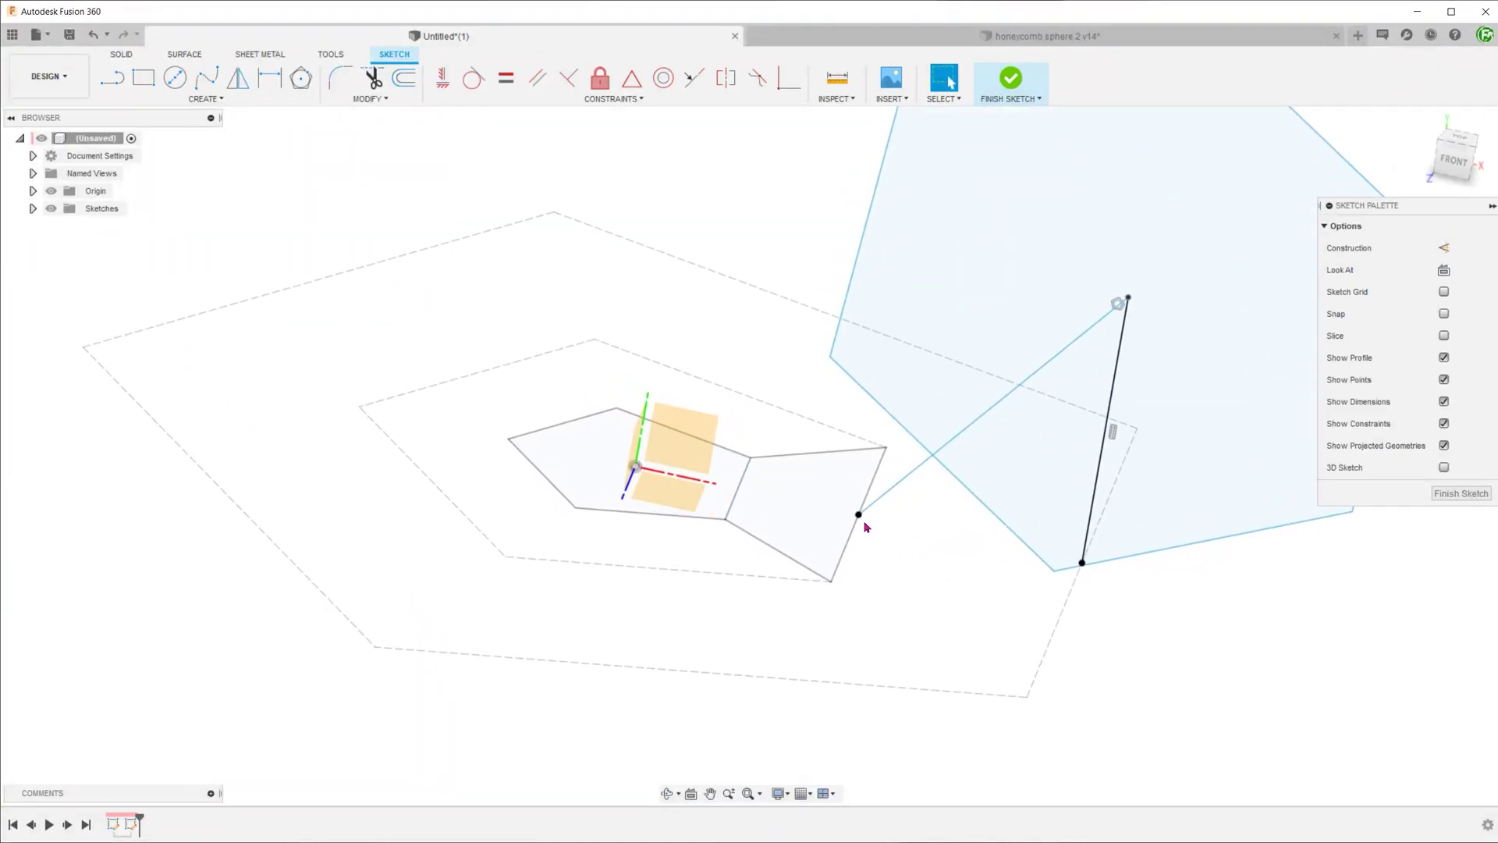
- Apply a Midpoint constraint between the inner intersection point and the hexagon's nearest side
left_click(858, 516)
left_click(952, 481, "shift")
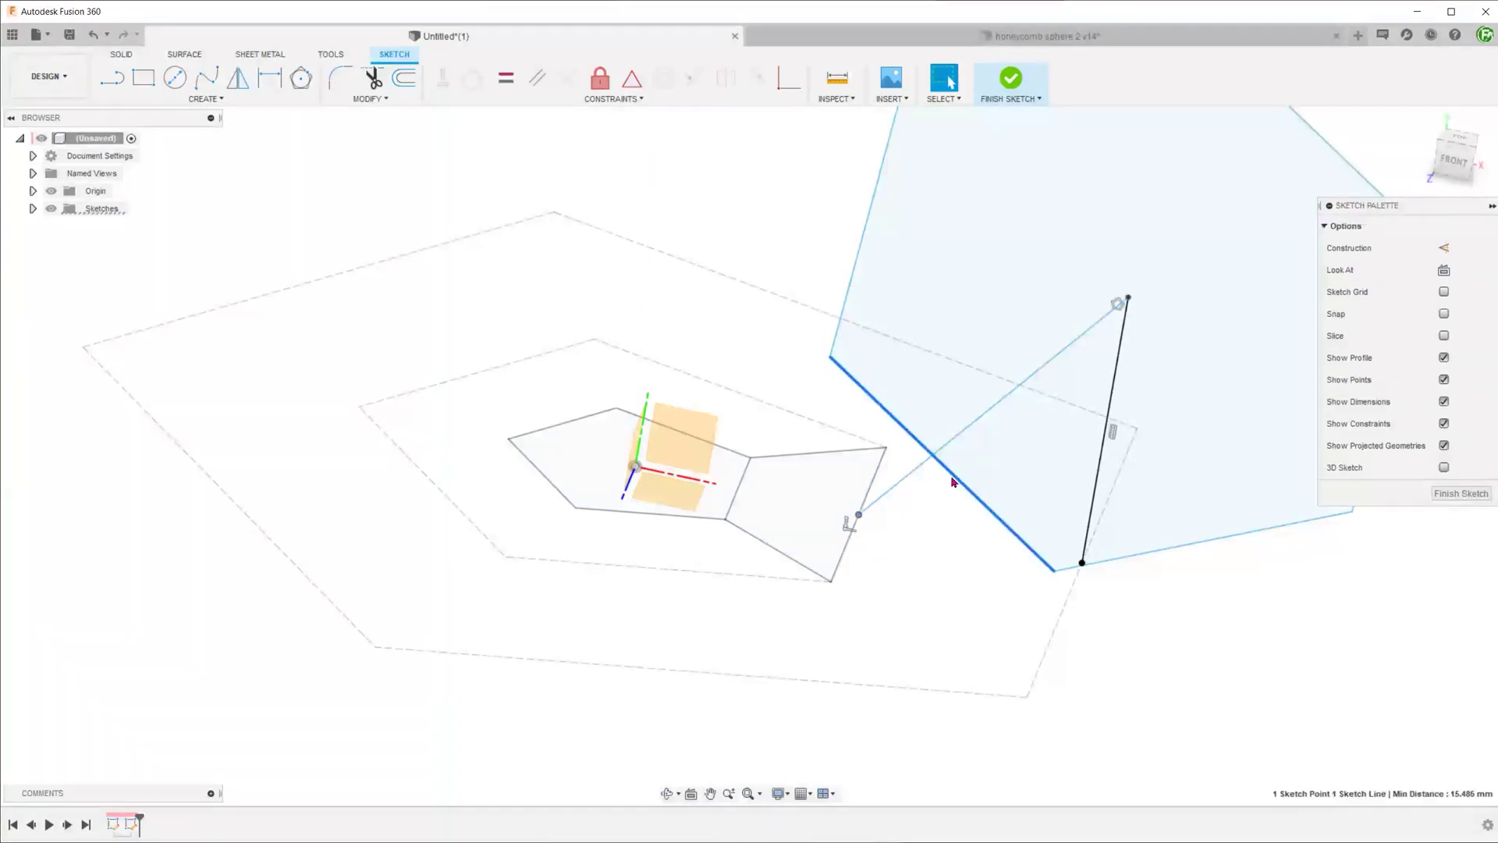
right_click(952, 482)
left_click(940, 623)
- Dimension the hexagon's lower side at 50 mm and finish the sketch
left_click(1453, 160)
scroll(773, 440, "down", 3)
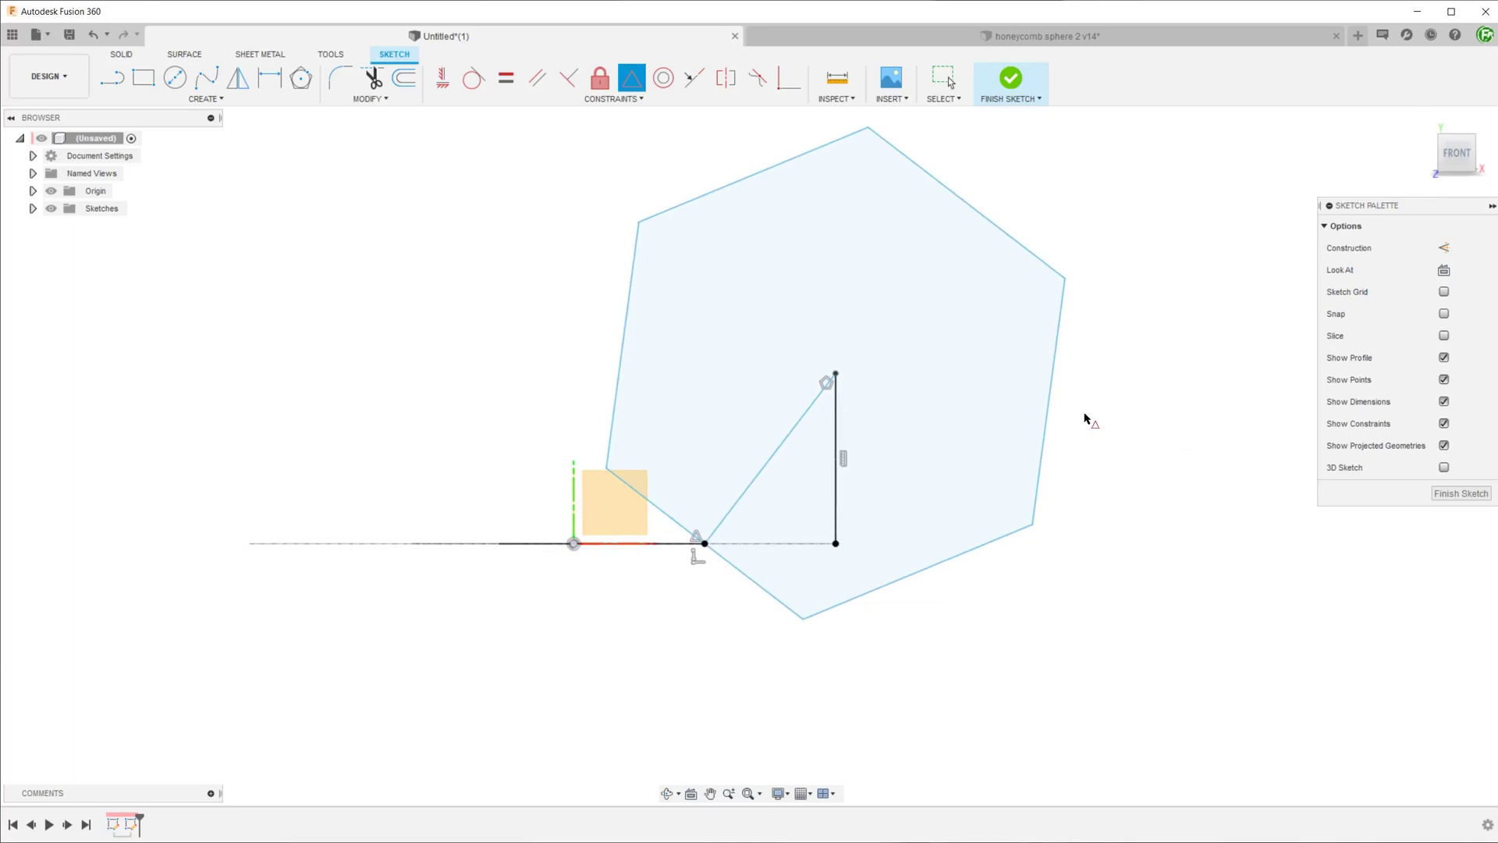
key("d")
left_click(926, 574)
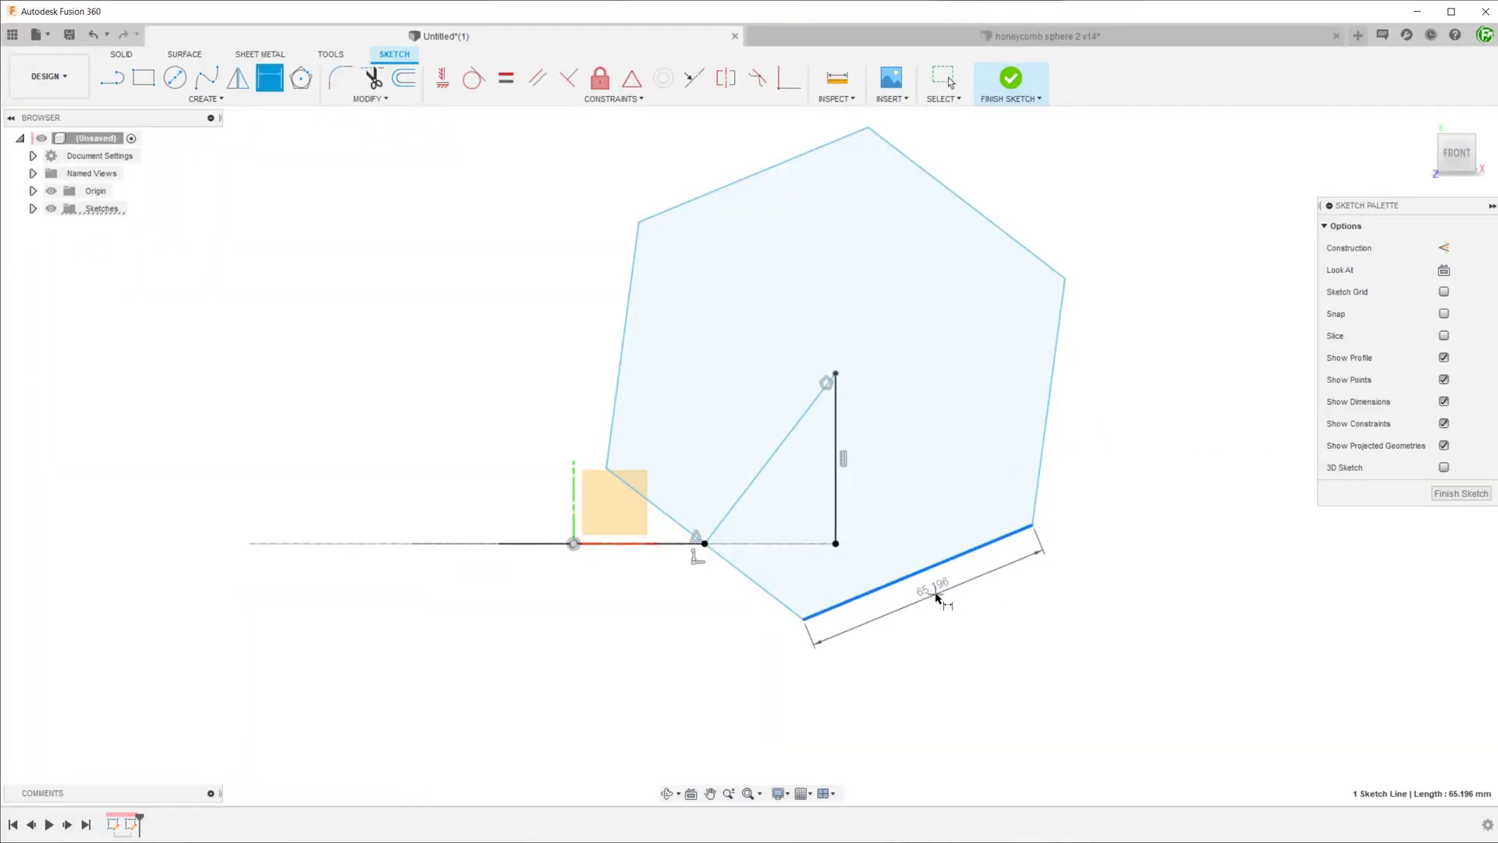
left_click(937, 595)
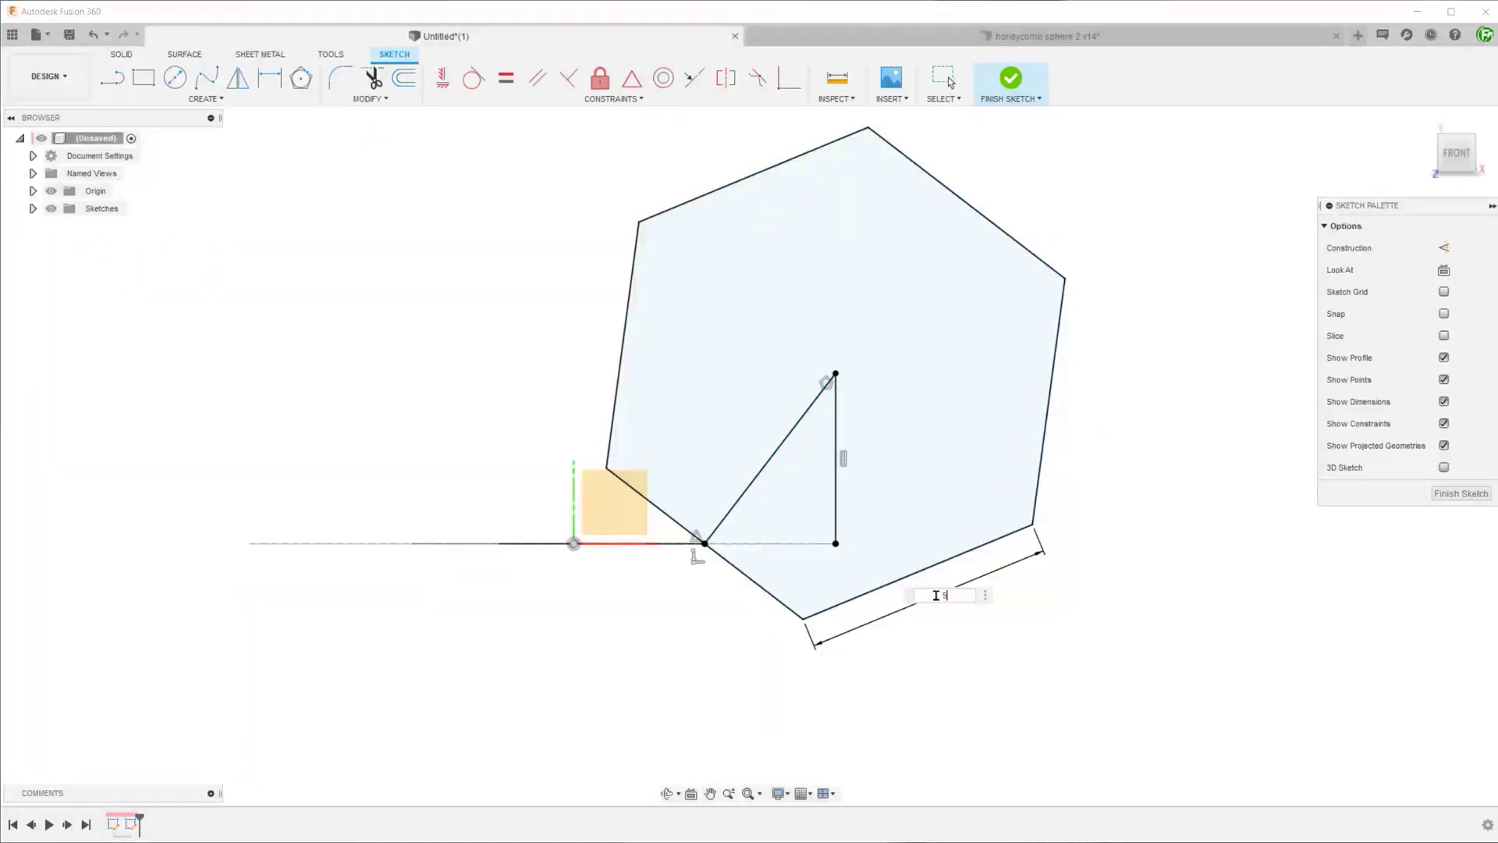
type("50")
key("Return")
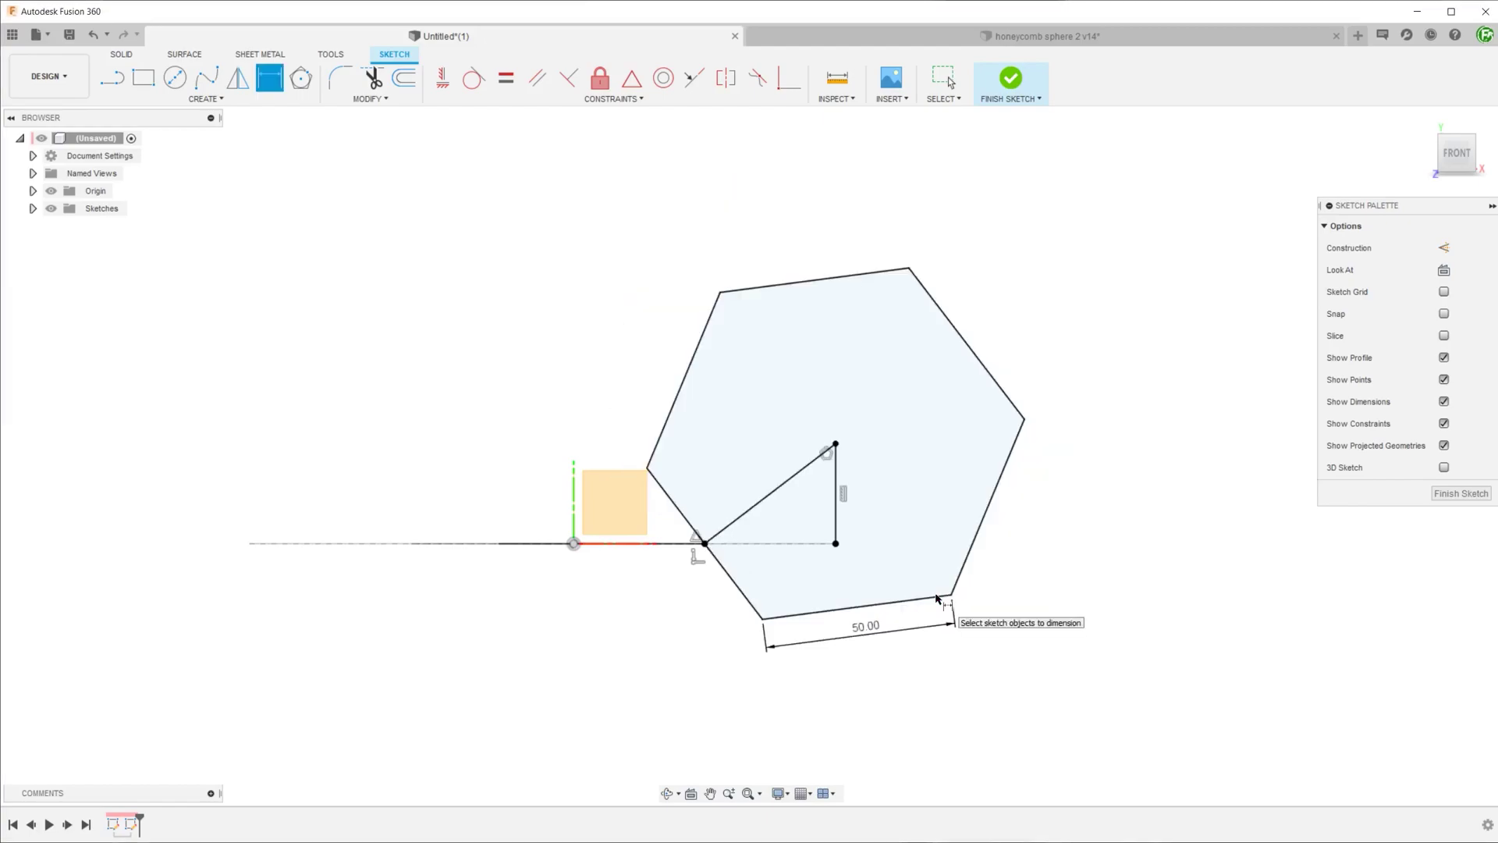
left_click(1424, 122)
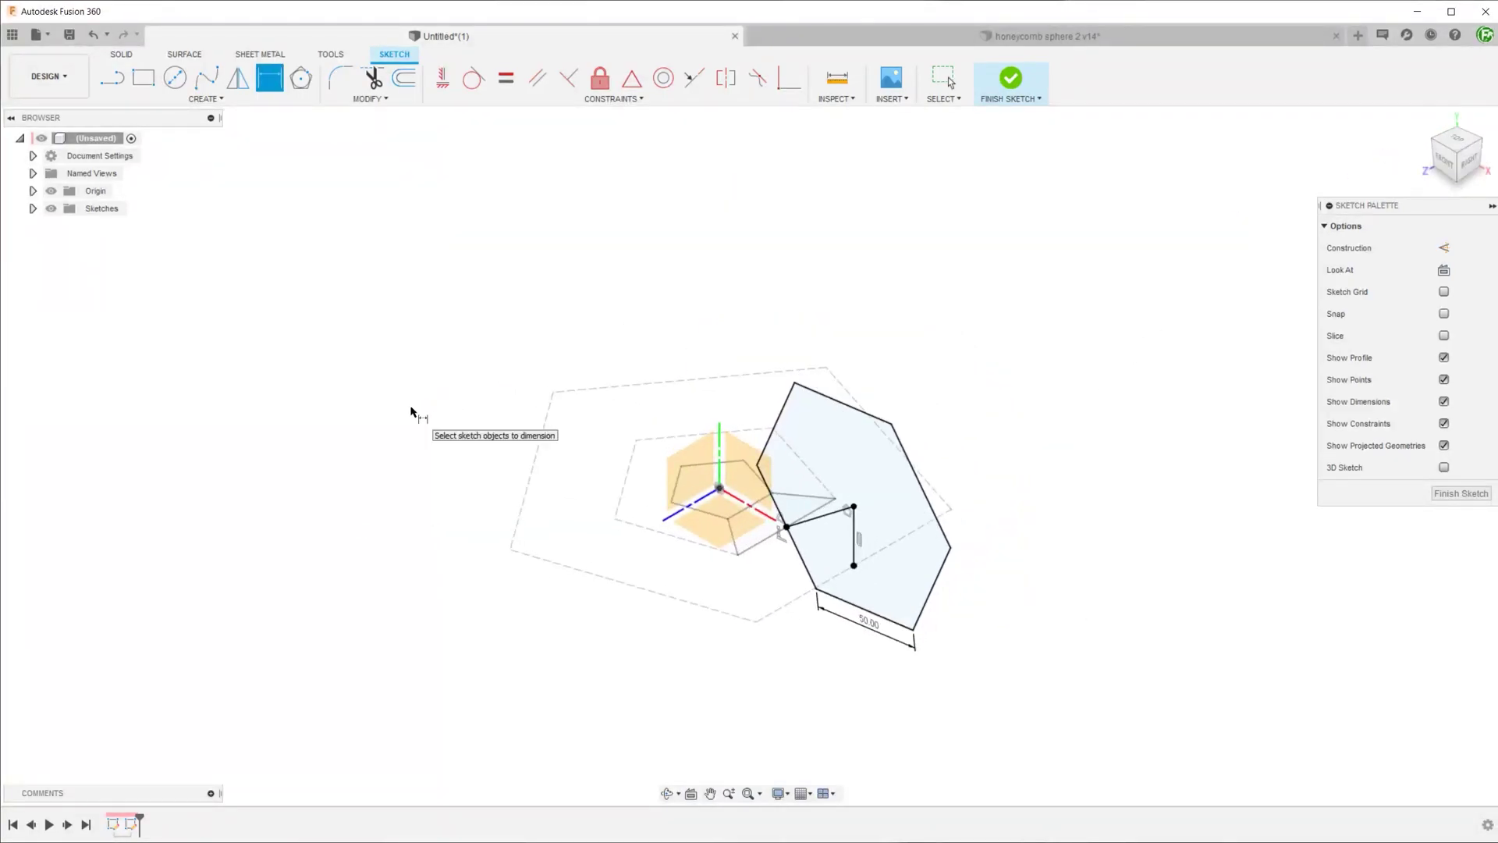
key("Escape")
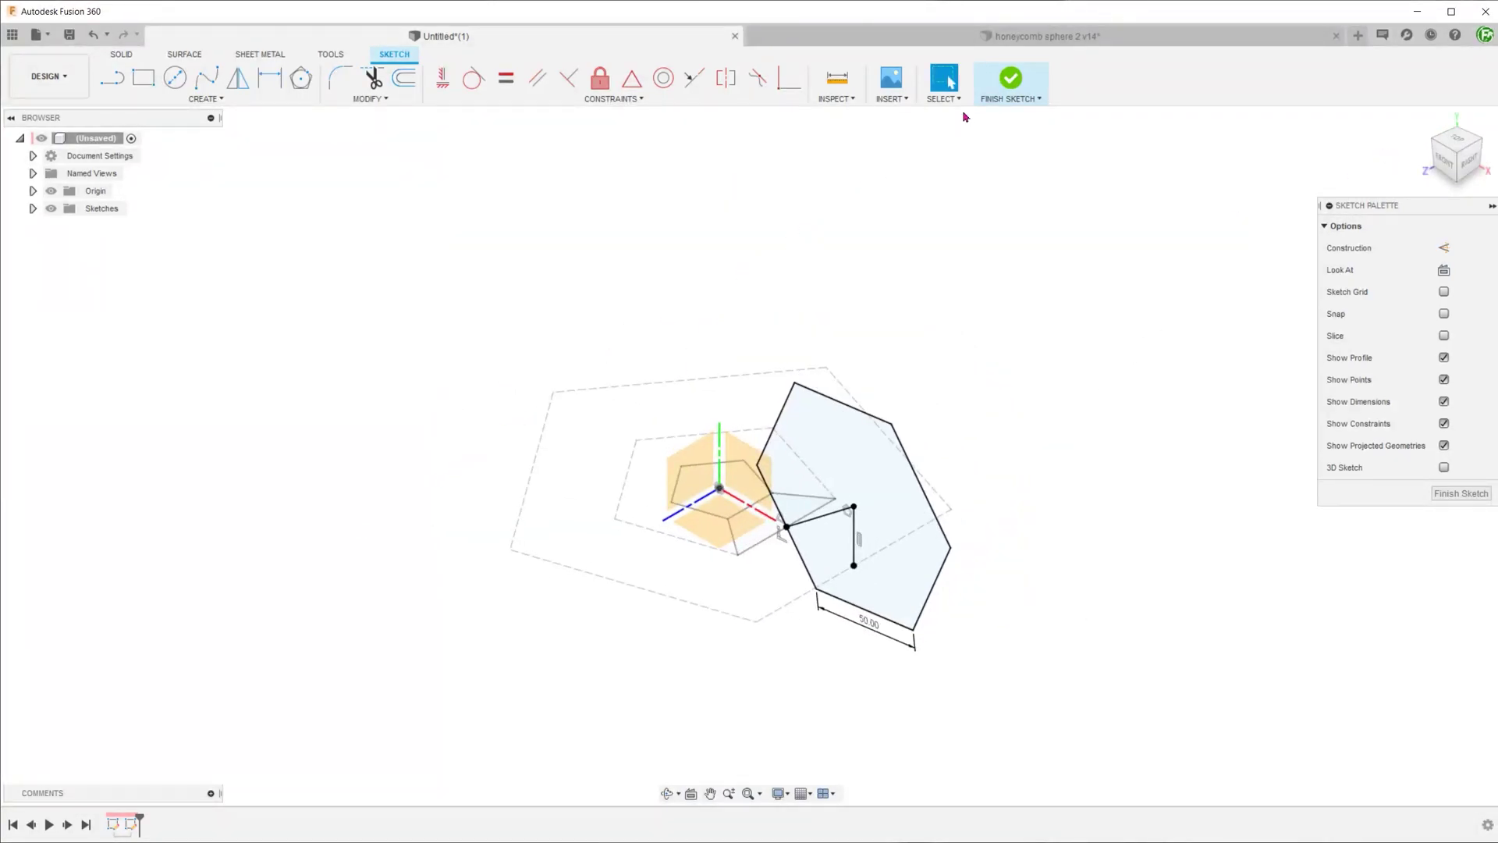
left_click(1006, 81)
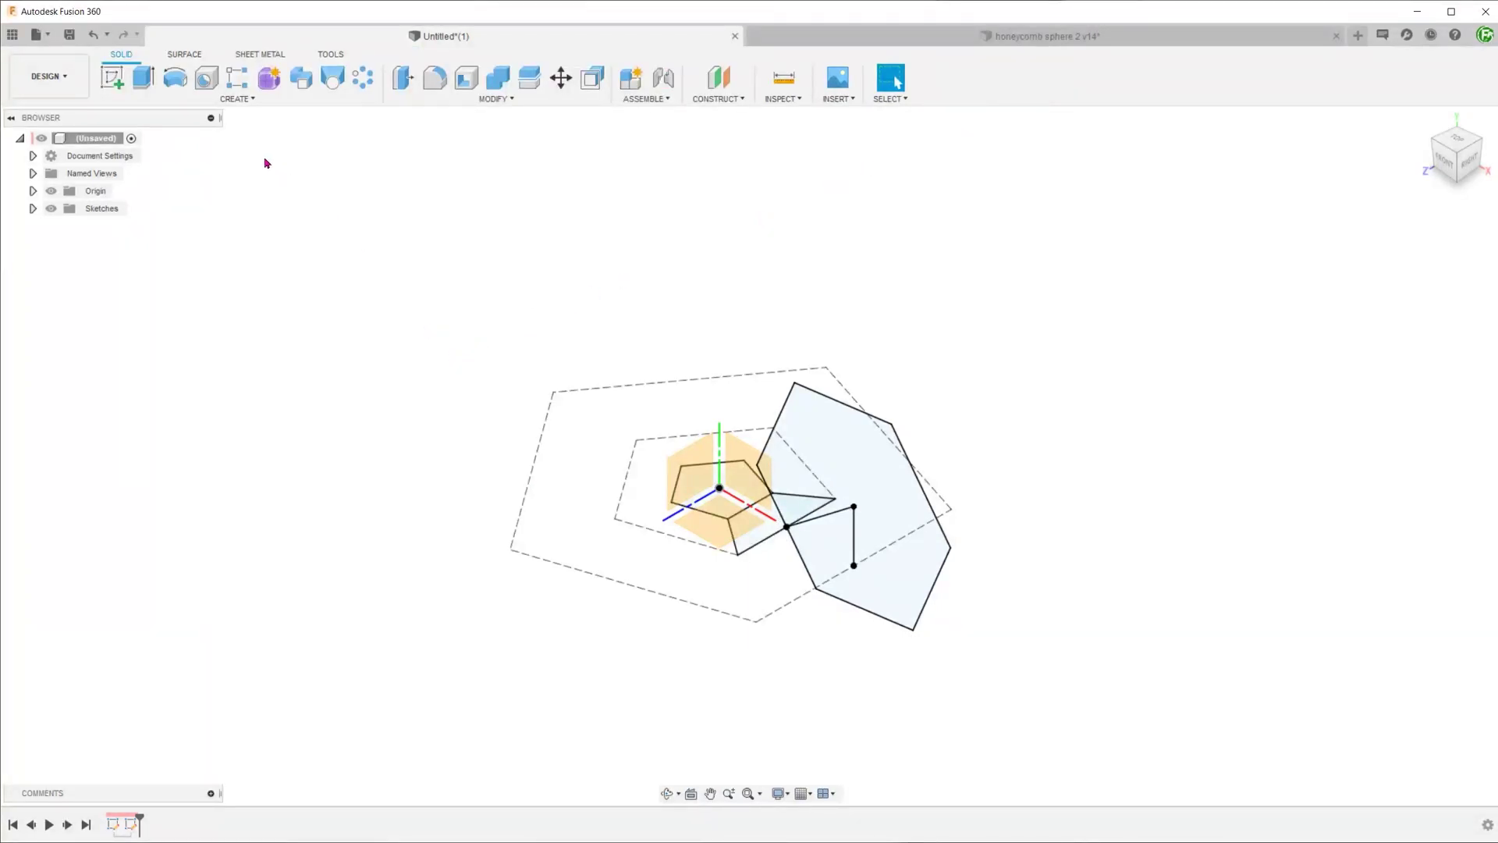
- Create a surface Patch from the hexagon profile as a new body
left_click(185, 55)
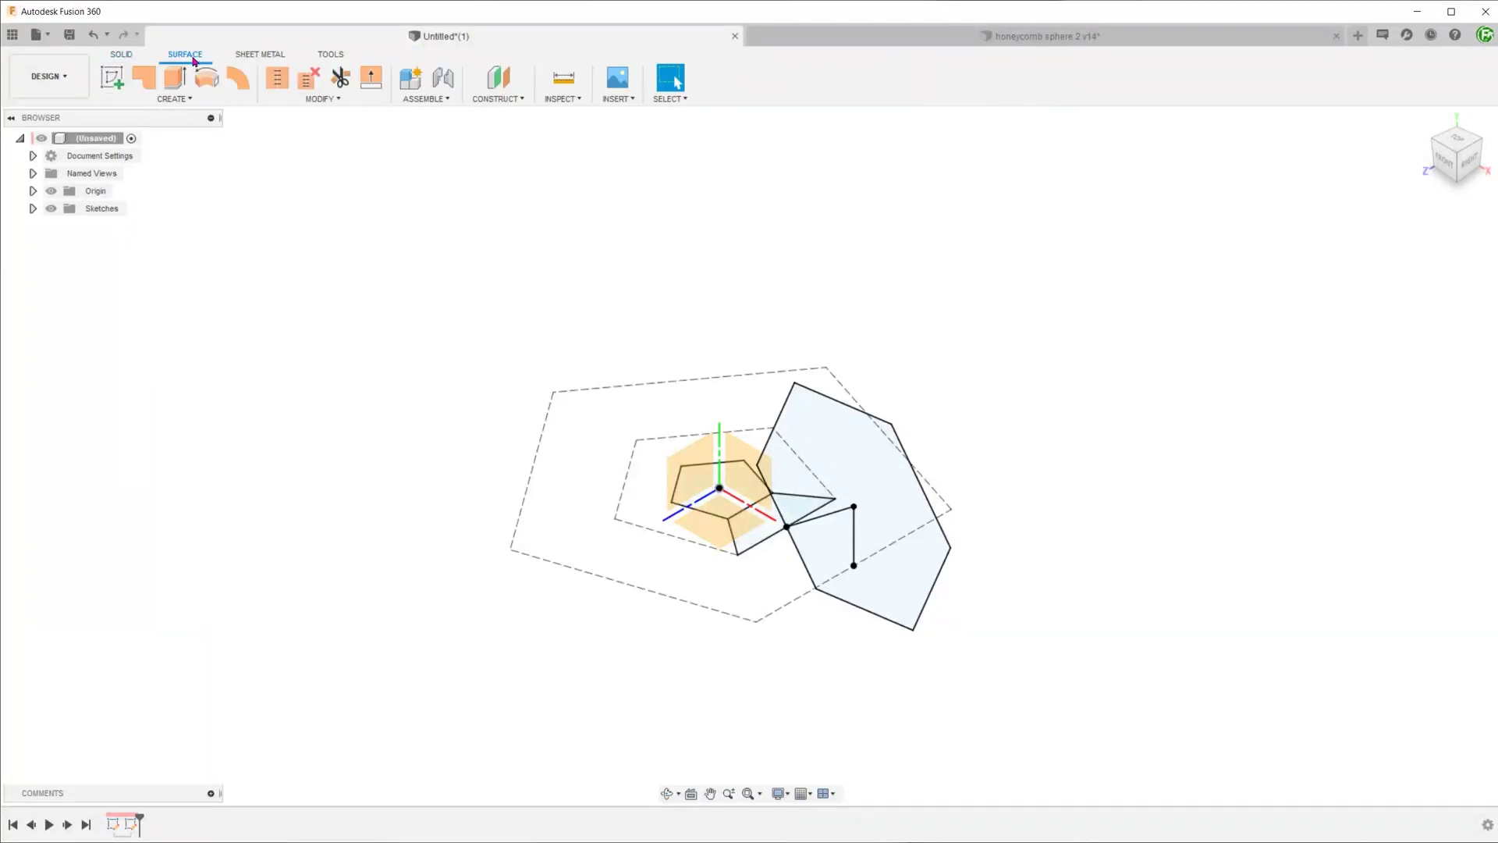
left_click(145, 78)
left_click(859, 508)
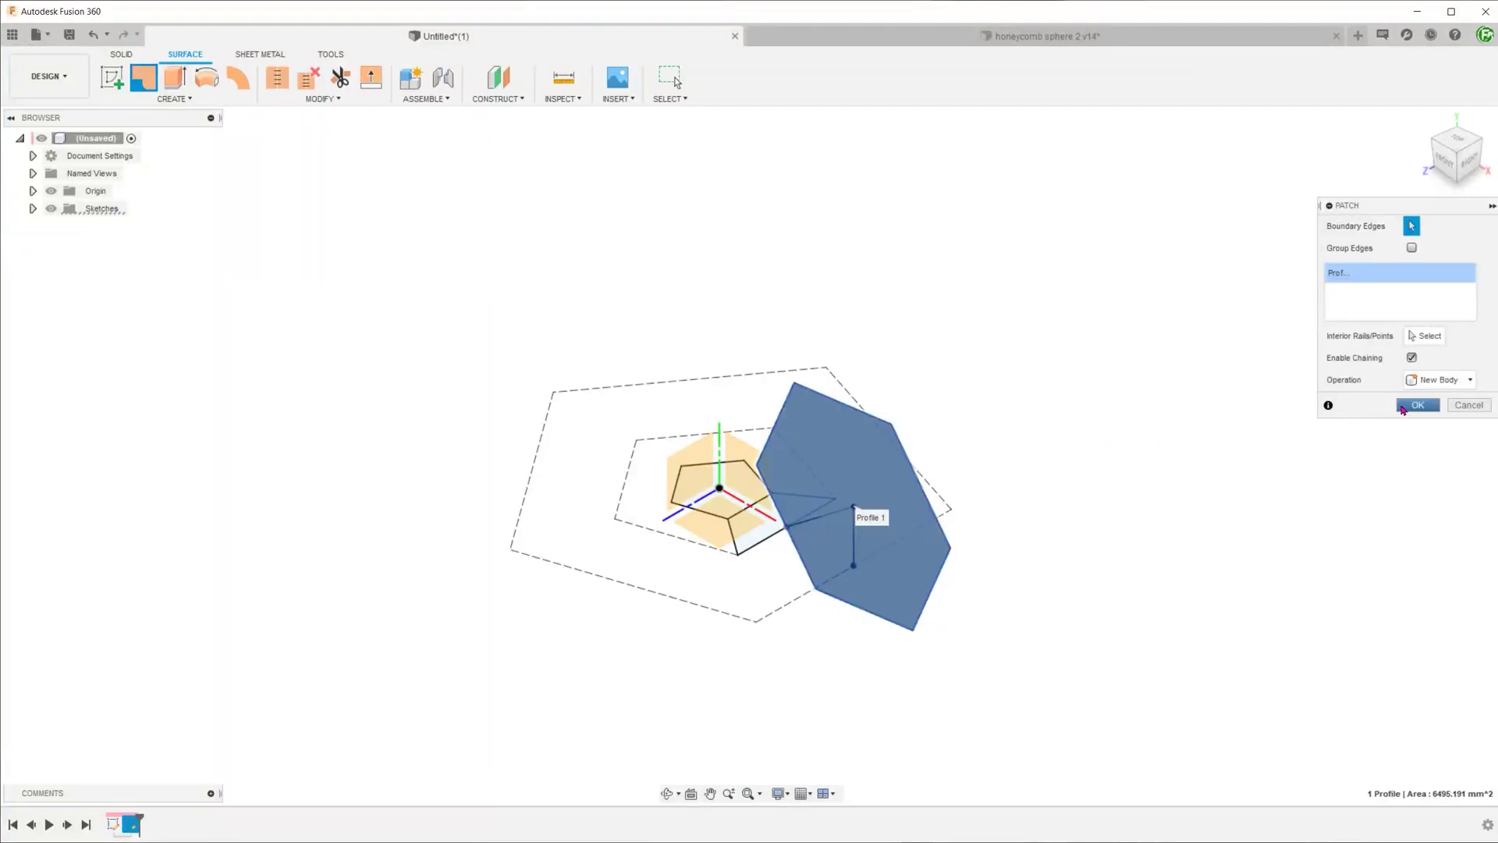
left_click(1415, 405)
- Rotate the hexagon patch body -90 degrees about the sloping sketch line and hide the hexagon's sketch
type("smove")
key("Return")
left_click(860, 477)
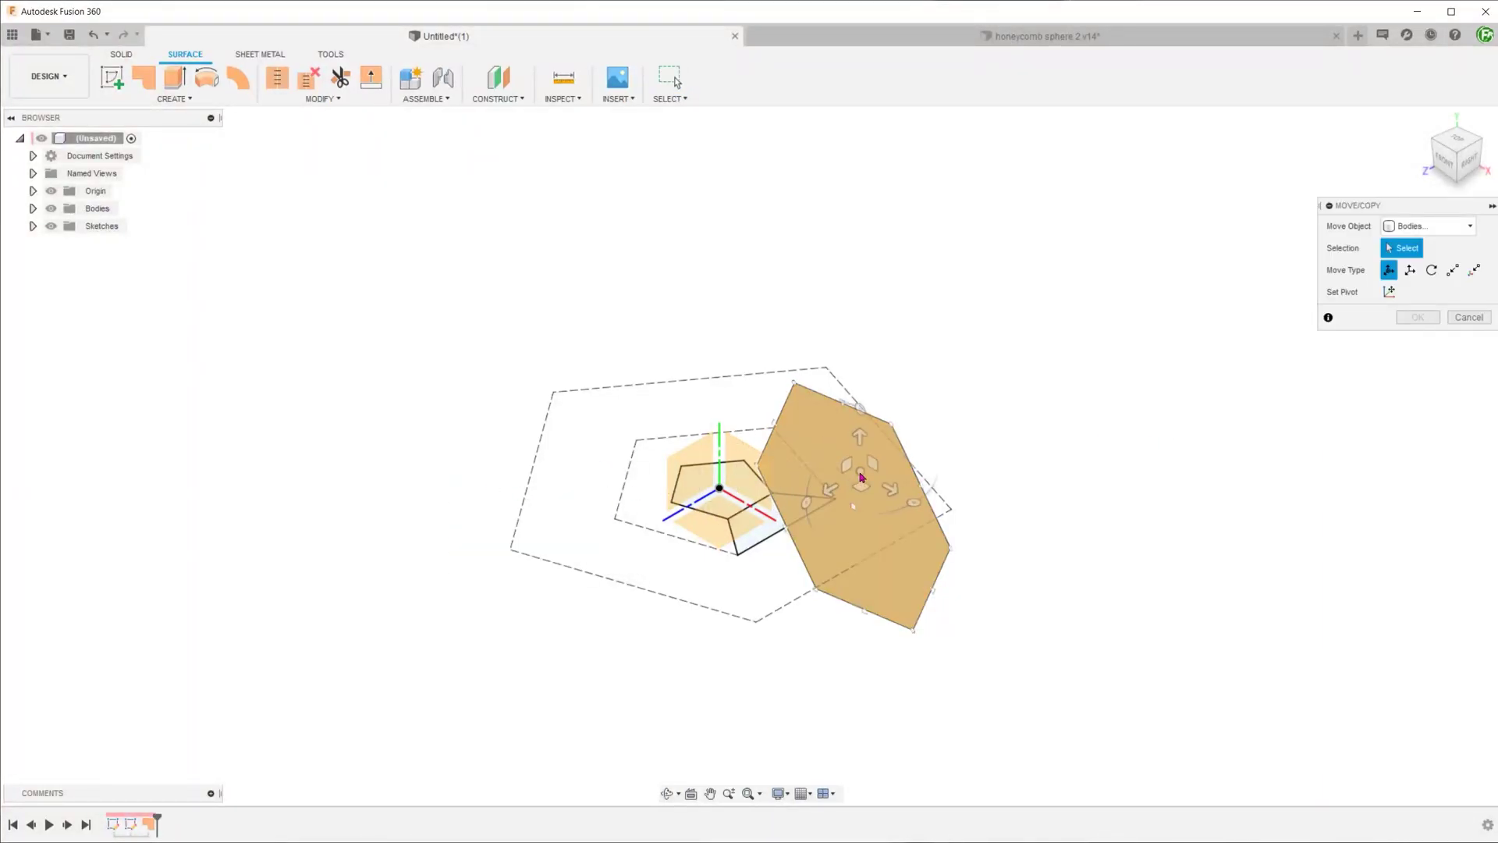
left_click(861, 477)
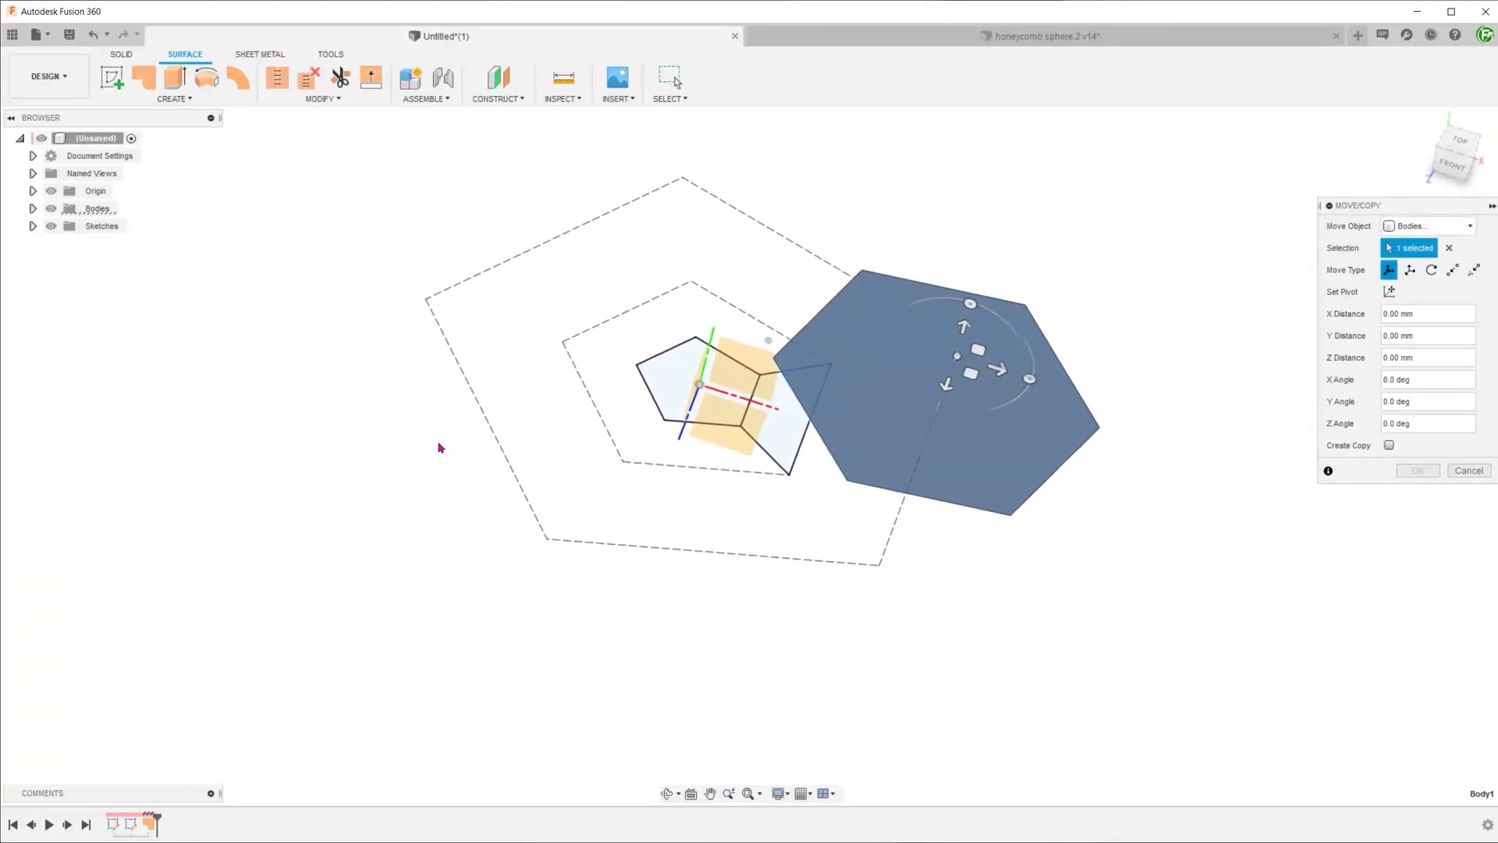
left_click(33, 226)
left_click(64, 262)
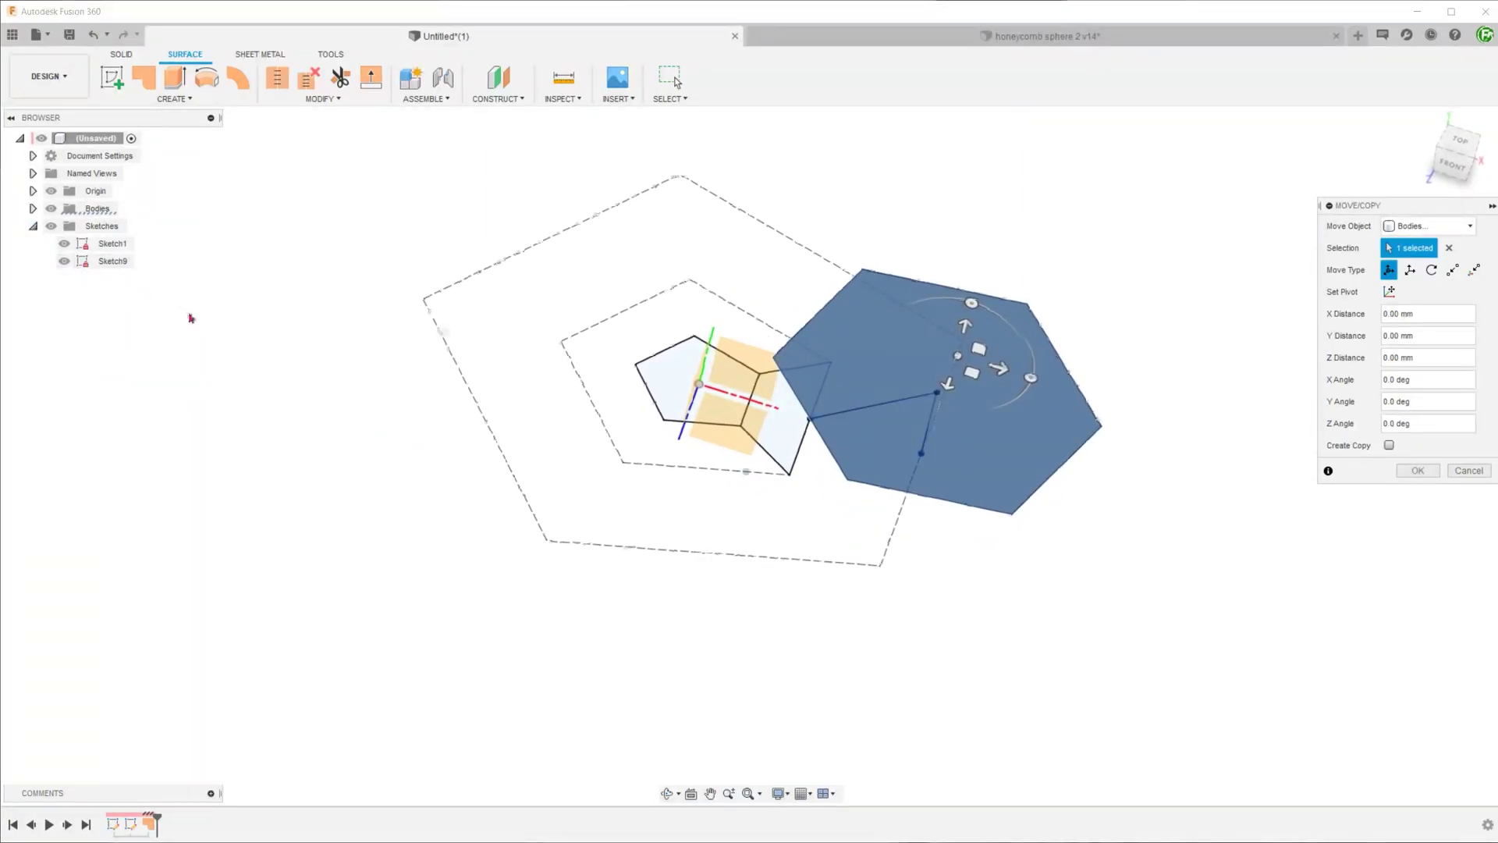
left_click(1432, 271)
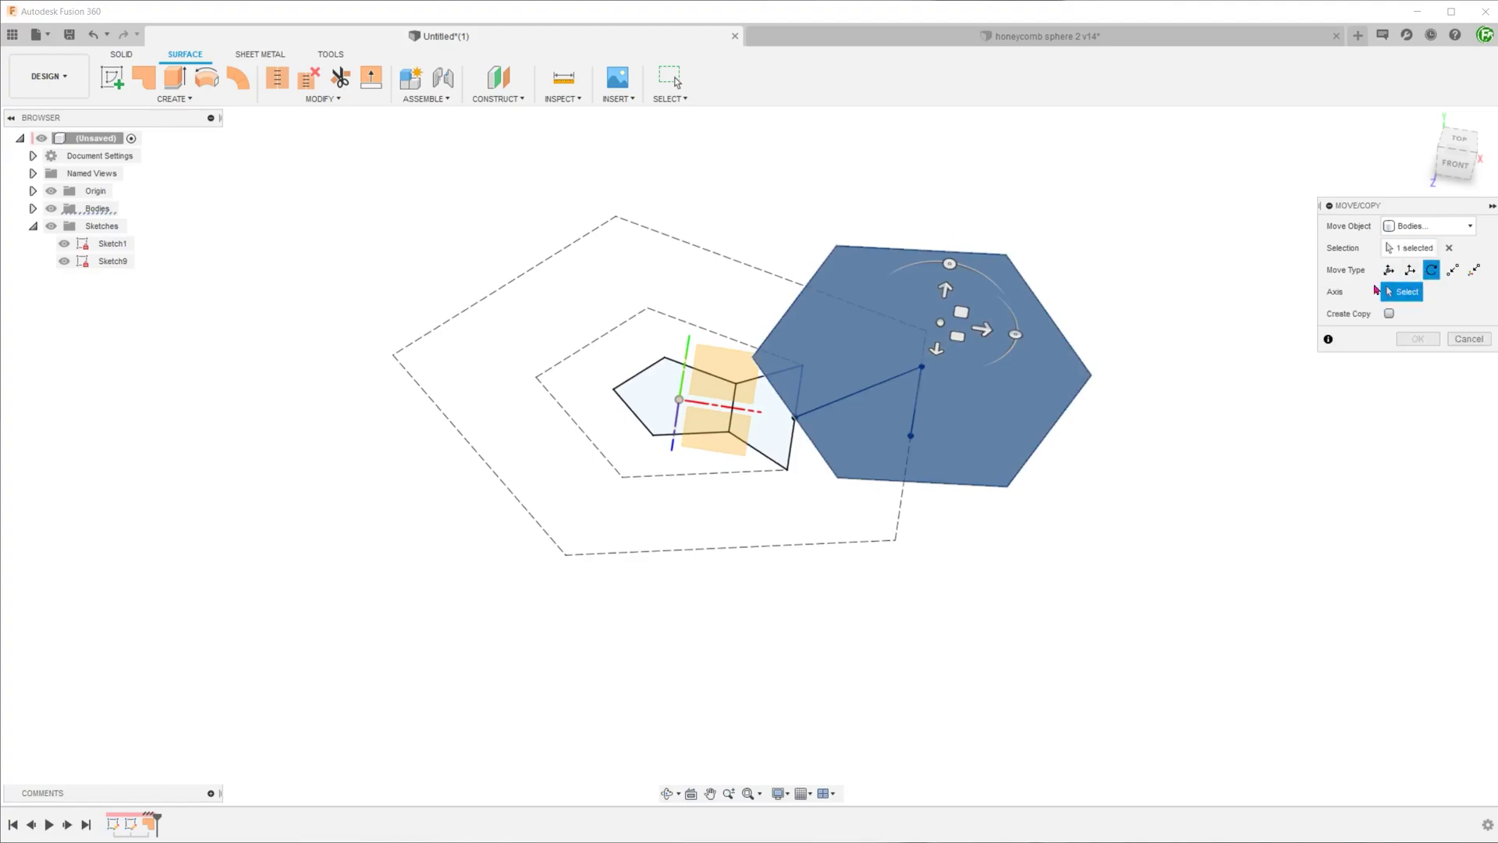
left_click(872, 399)
left_click_drag(917, 423, 937, 434)
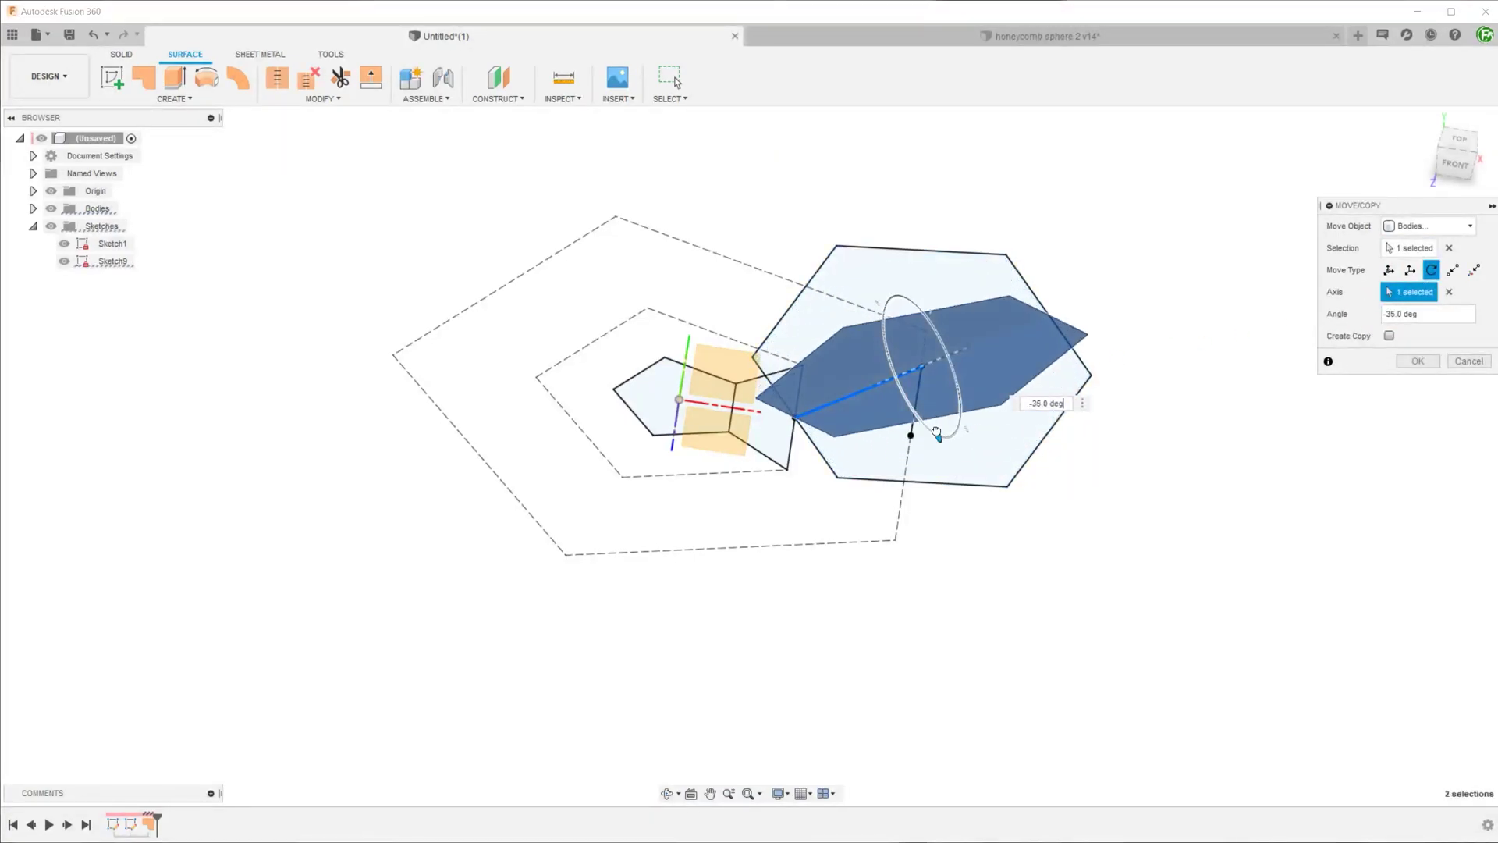
type("-90")
key("Return")
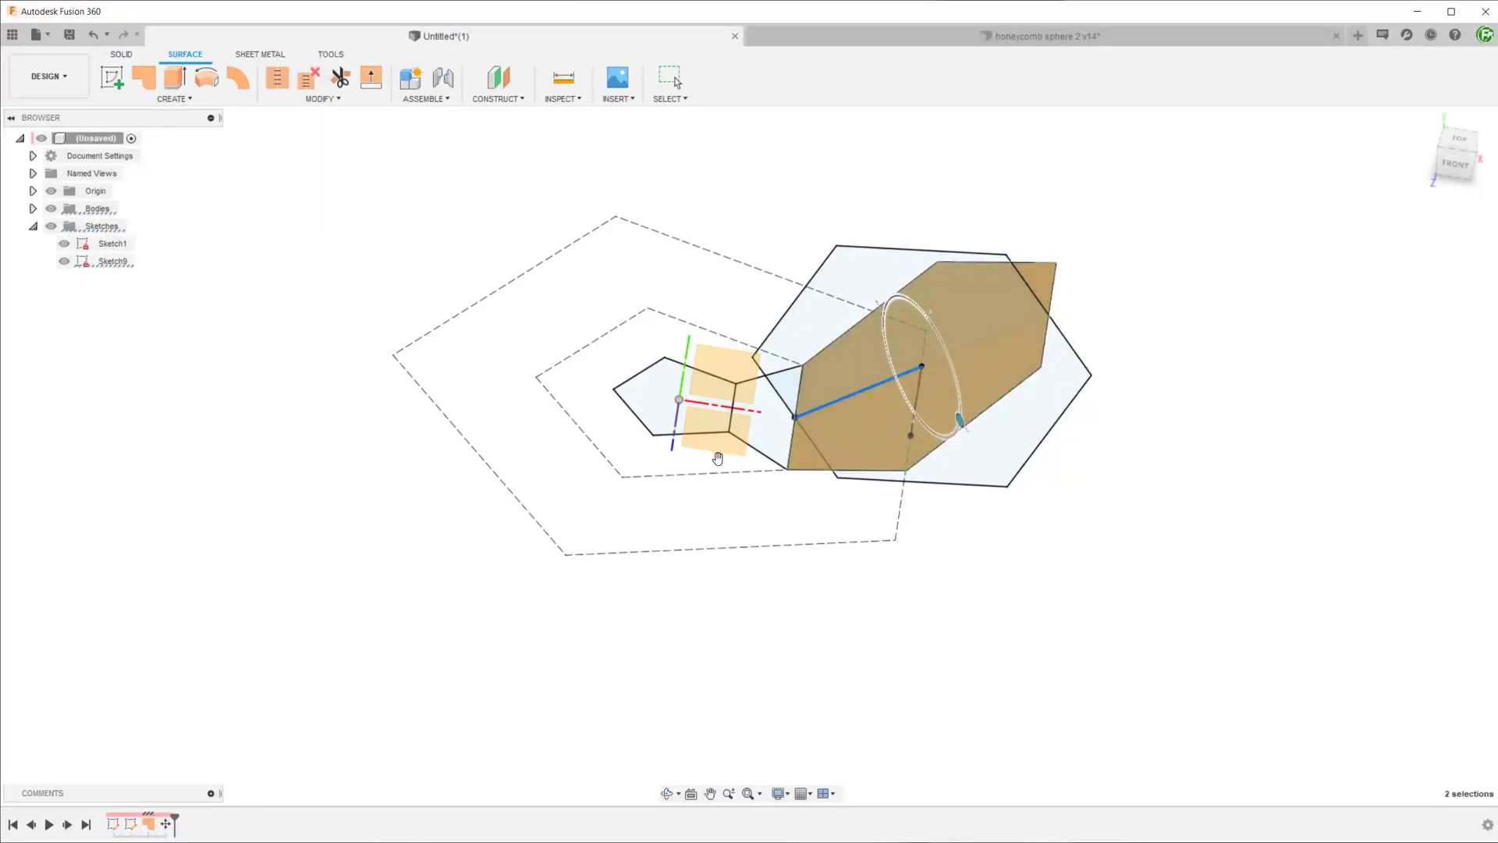
middle_click_drag(719, 465, 673, 481, "shift")
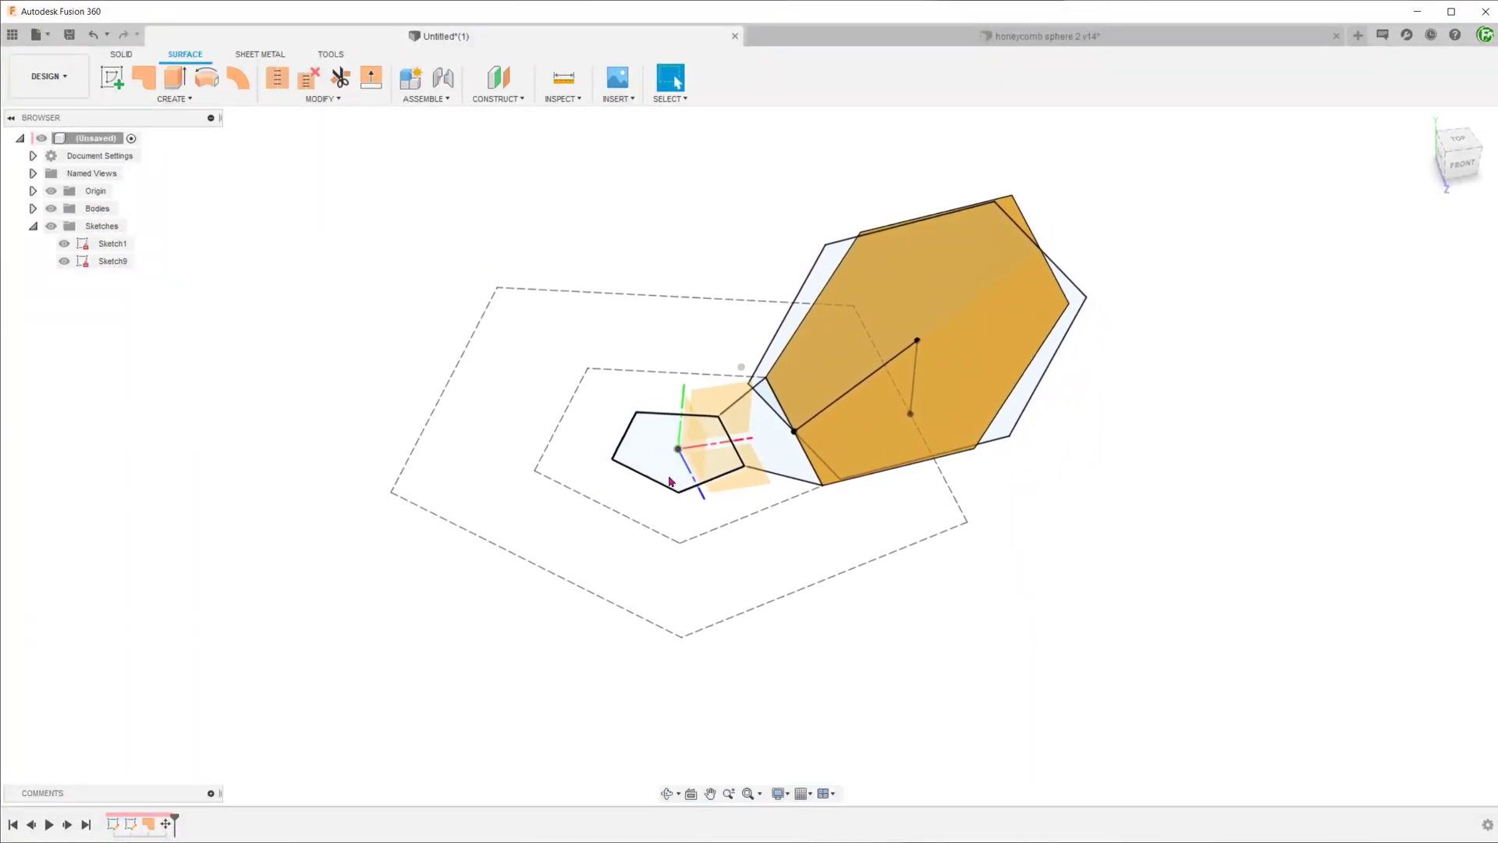
left_click(65, 264)
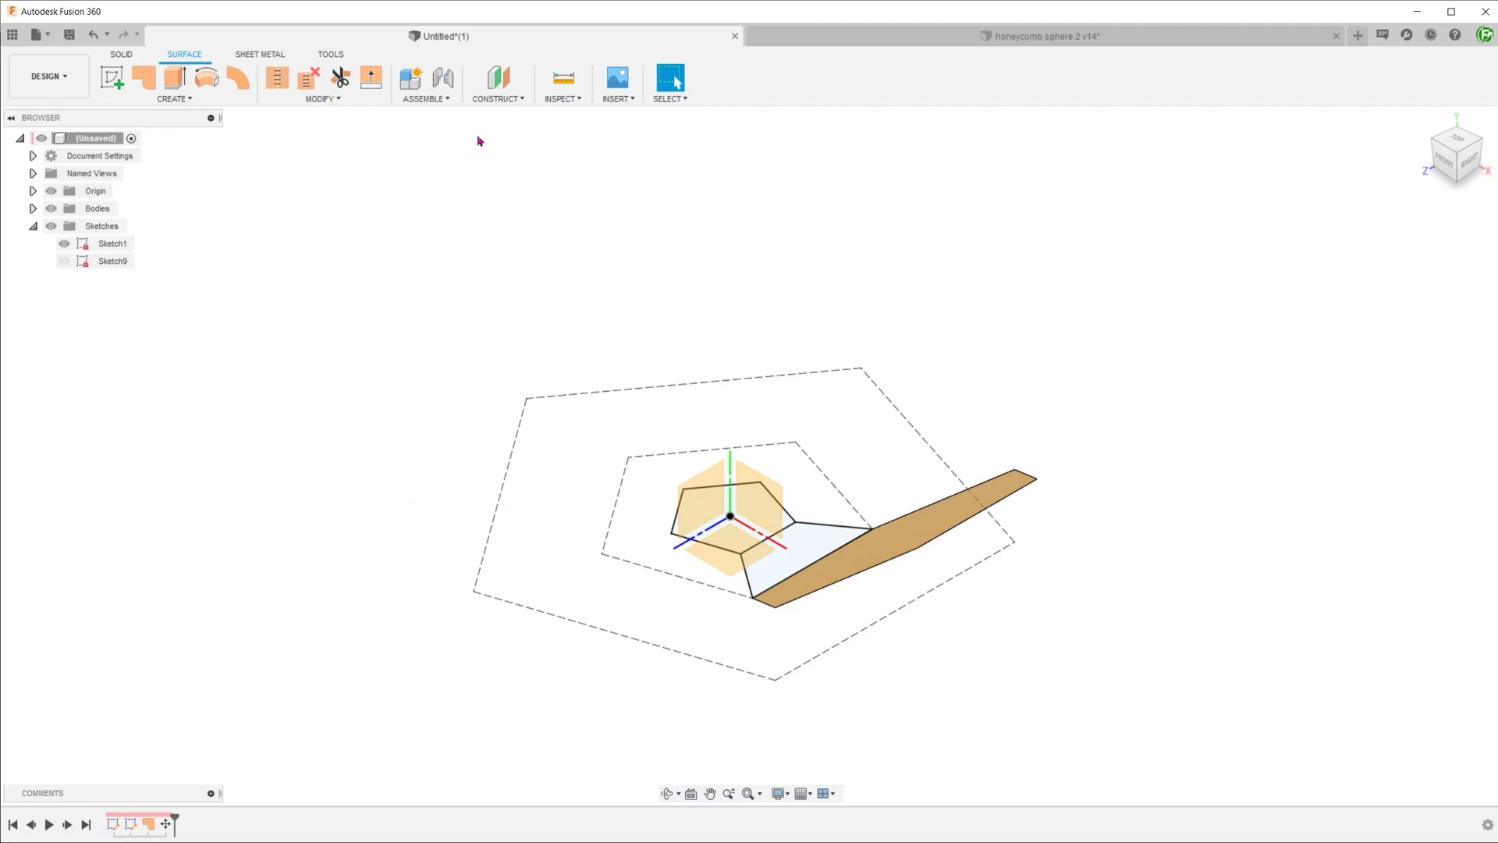
- Show the hexagon's sketch again and construct an axis perpendicular to the patch face at the hexagon's centre point
left_click(498, 99)
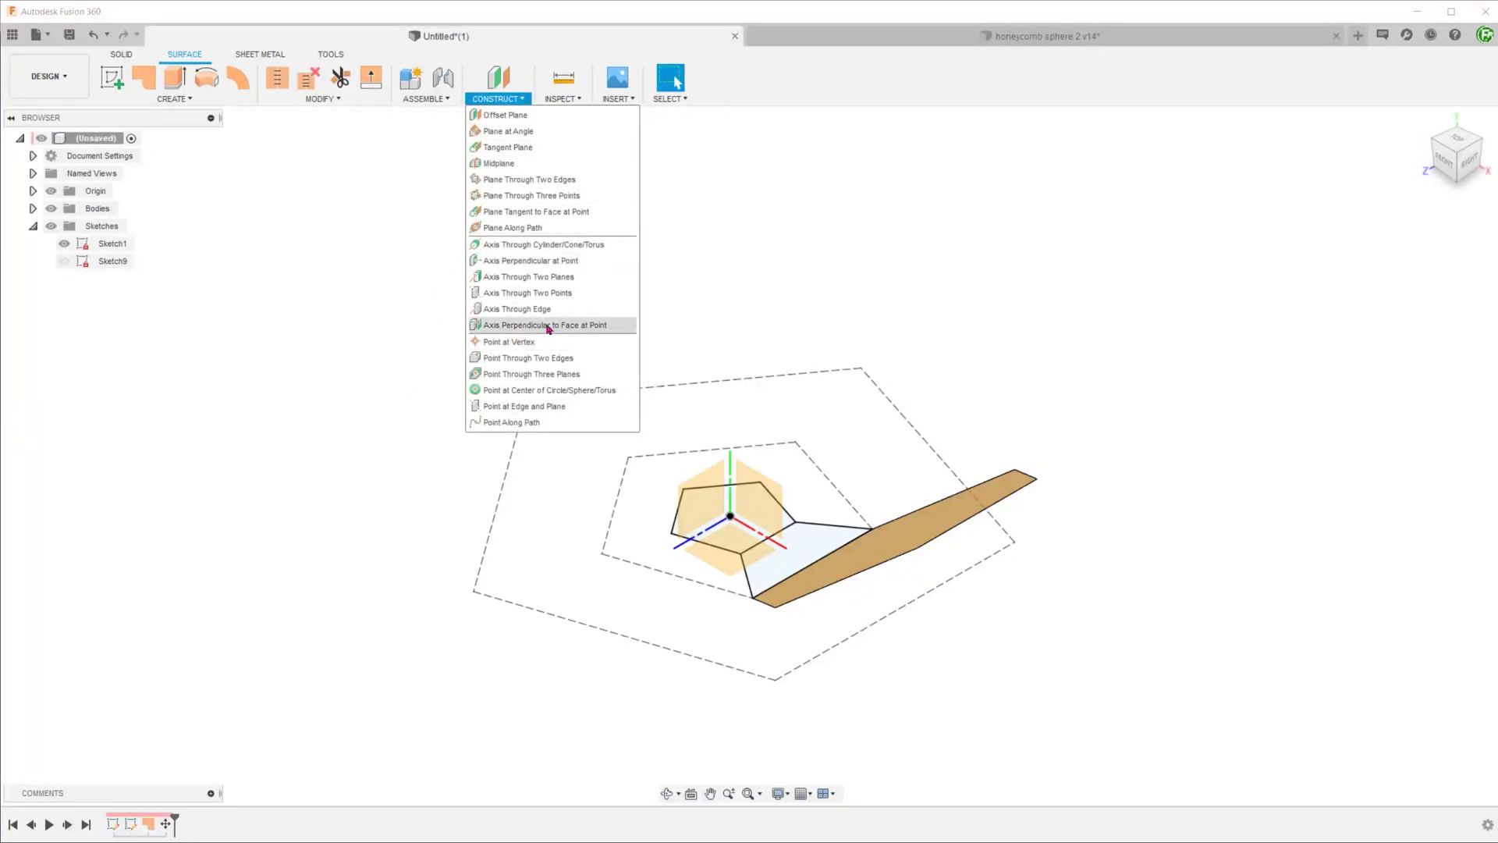
left_click(578, 326)
middle_click_drag(575, 344, 1000, 458, "shift")
left_click(1003, 459)
left_click(64, 260)
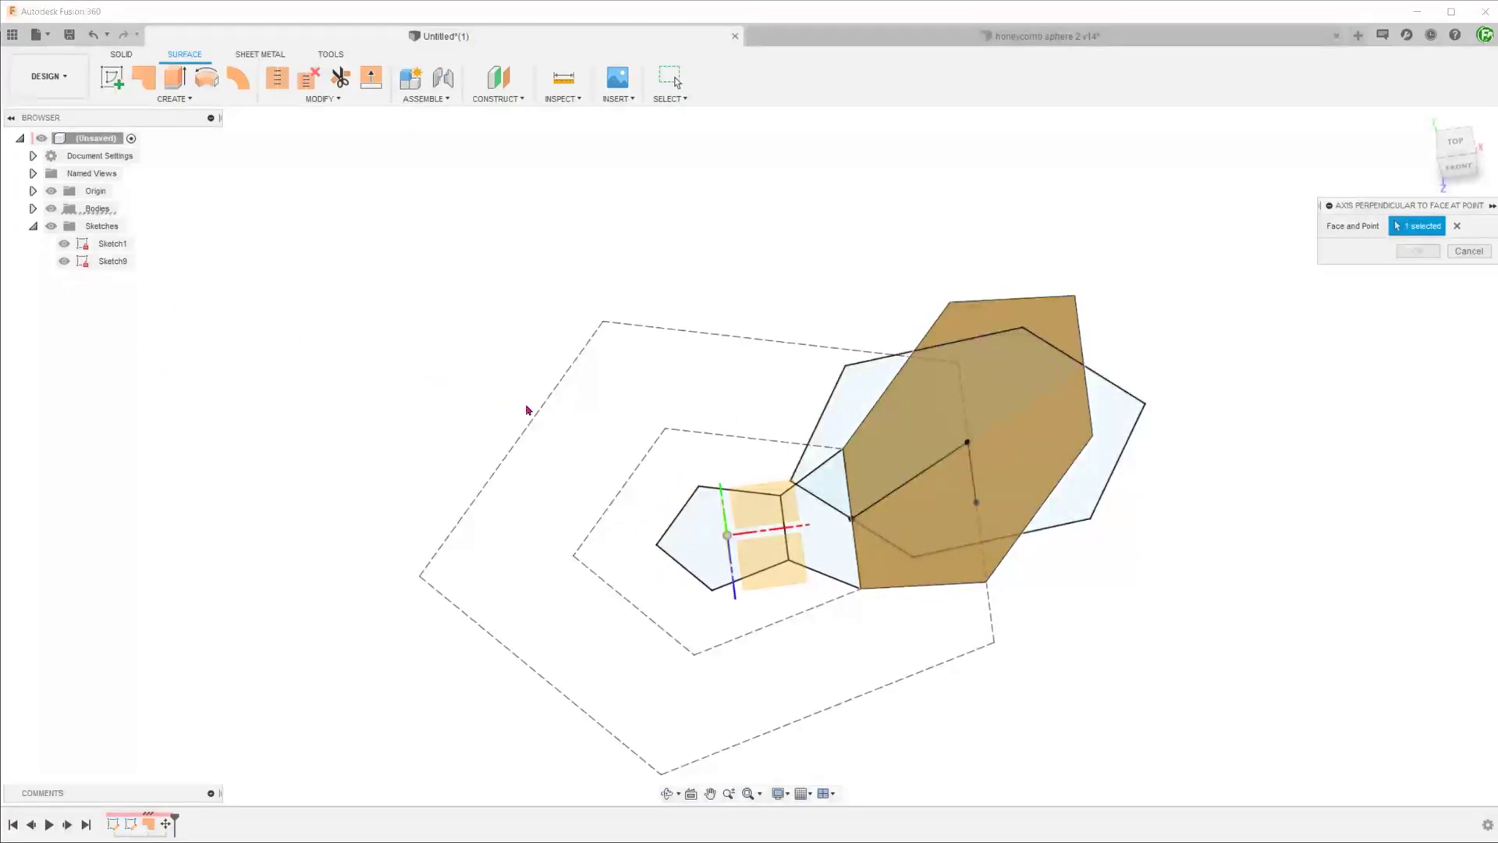
left_click(968, 442)
middle_click_drag(751, 434, 749, 421, "shift")
left_click(1409, 256)
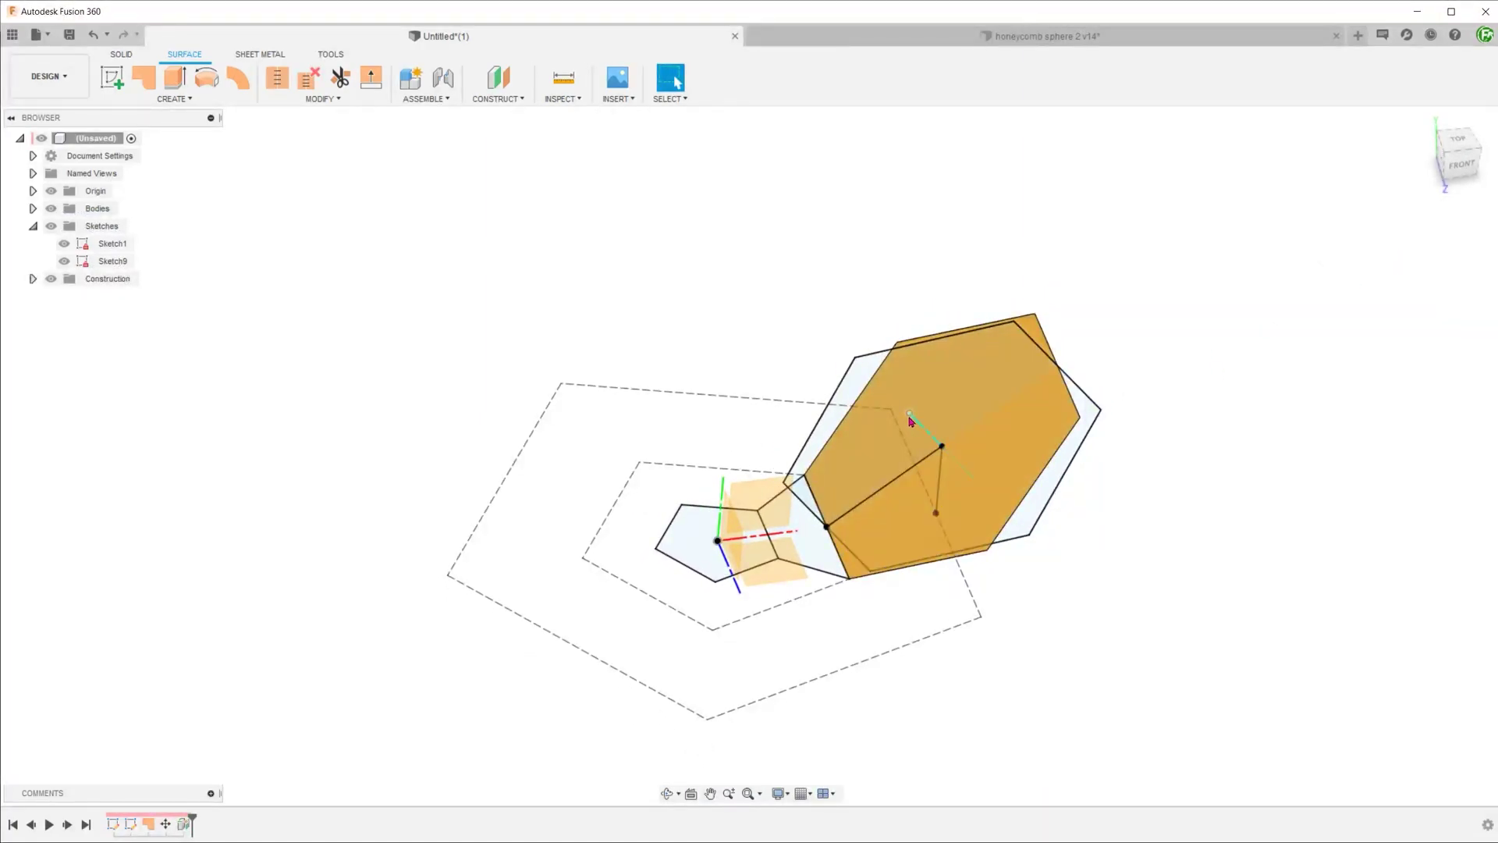
key("Escape")
- Construct a point through two edges where the vertical origin axis meets the axis perpendicular to the patch
middle_click_drag(555, 371, 550, 367, "shift")
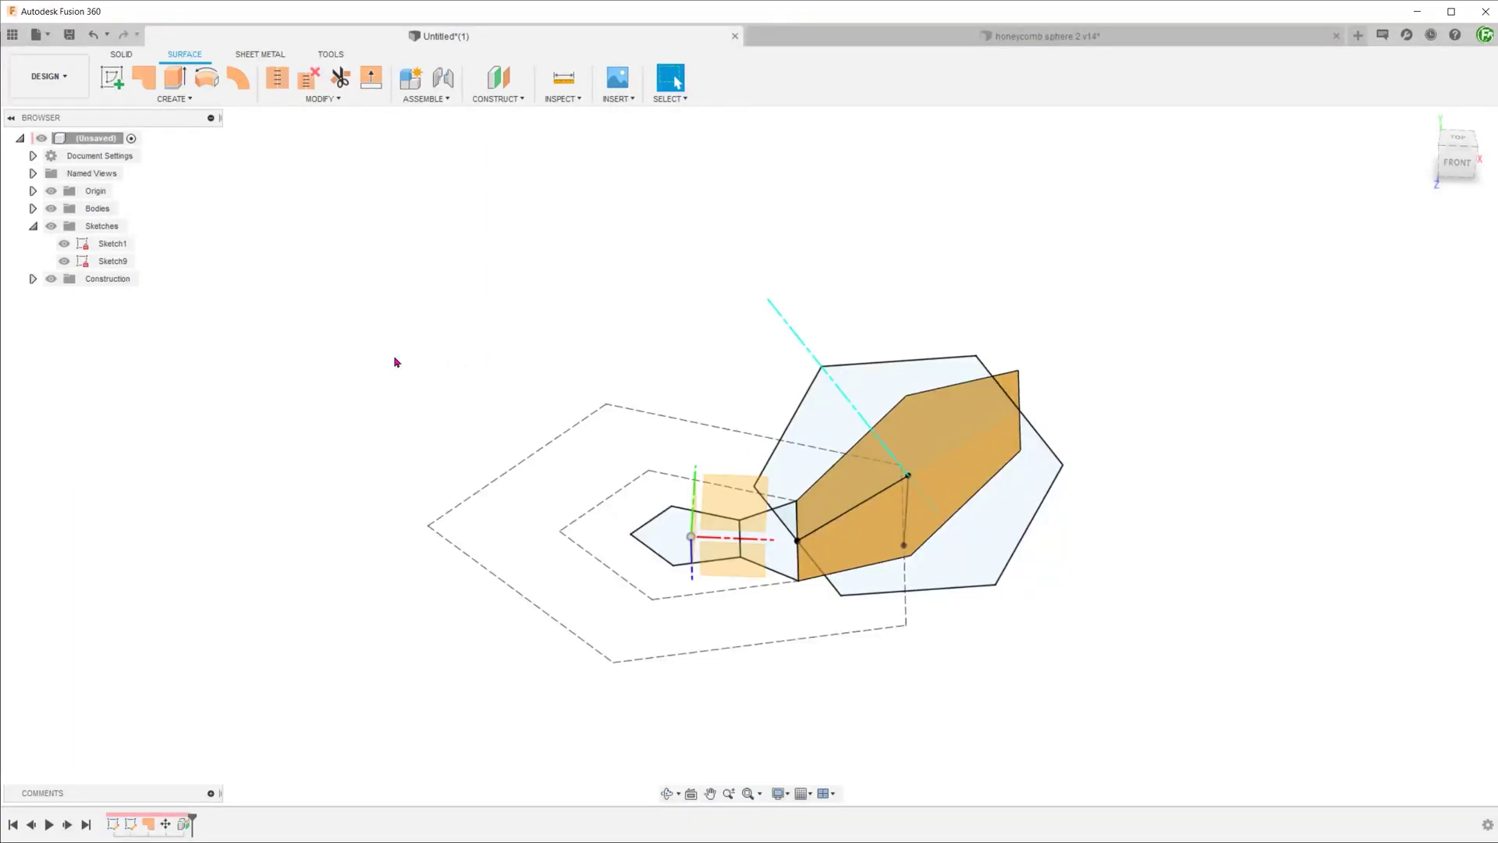
left_click(493, 99)
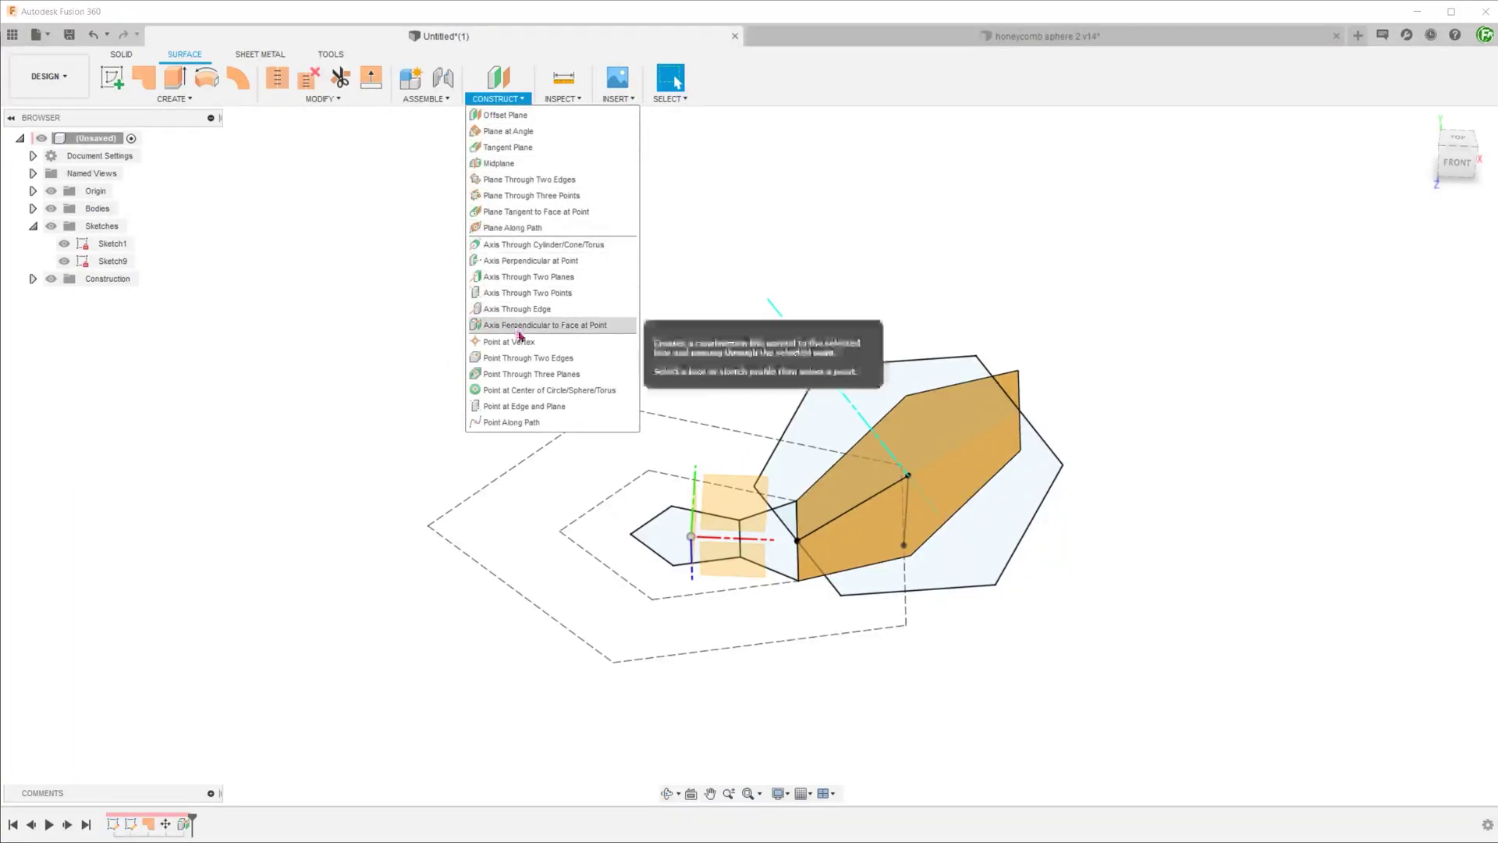
left_click(582, 360)
left_click(696, 473)
left_click(780, 321)
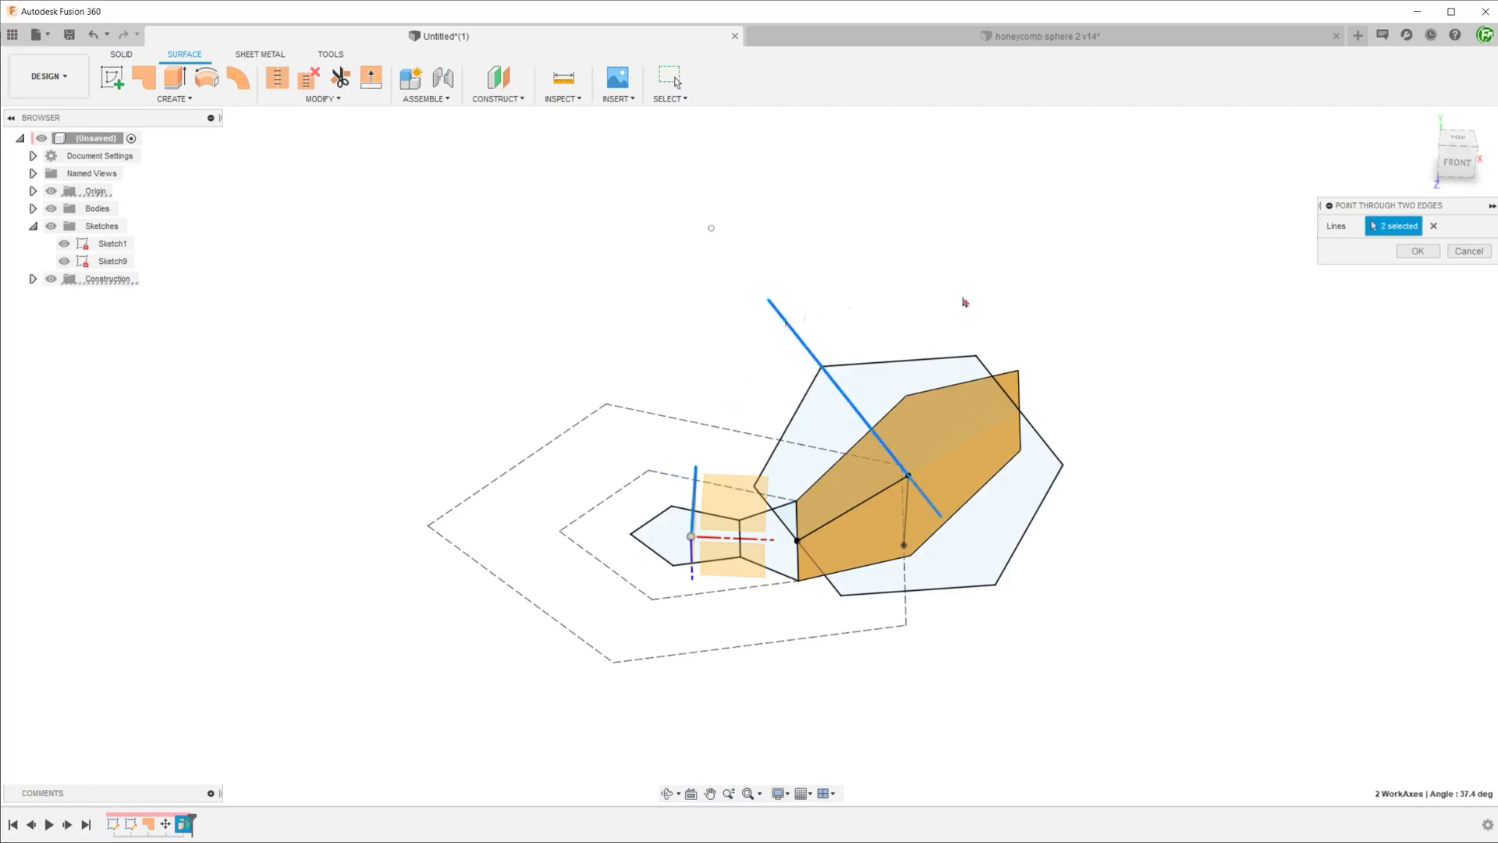
left_click(1418, 250)
left_click(711, 228)
- Create a new sketch on the face of the rotated hexagon patch
middle_click_drag(419, 316, 360, 347, "shift")
key("F6")
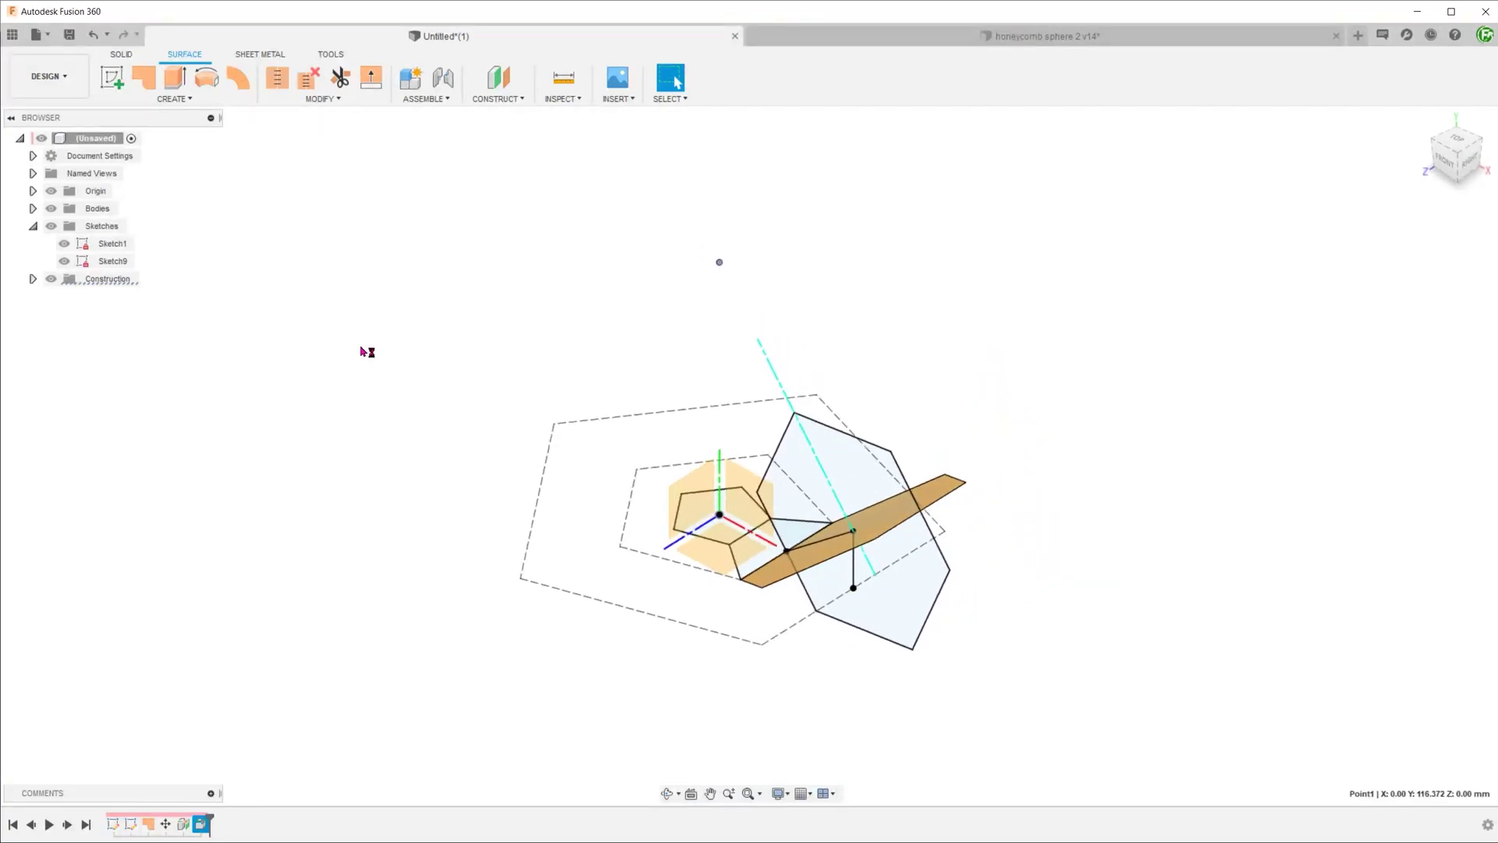
left_click(427, 458)
mouse_move(427, 458)
middle_mouse_down("shift")
mouse_move(646, 432)
mouse_move(703, 468)
middle_mouse_up("shift")
left_click(924, 354)
right_click(920, 351)
left_click(901, 427)
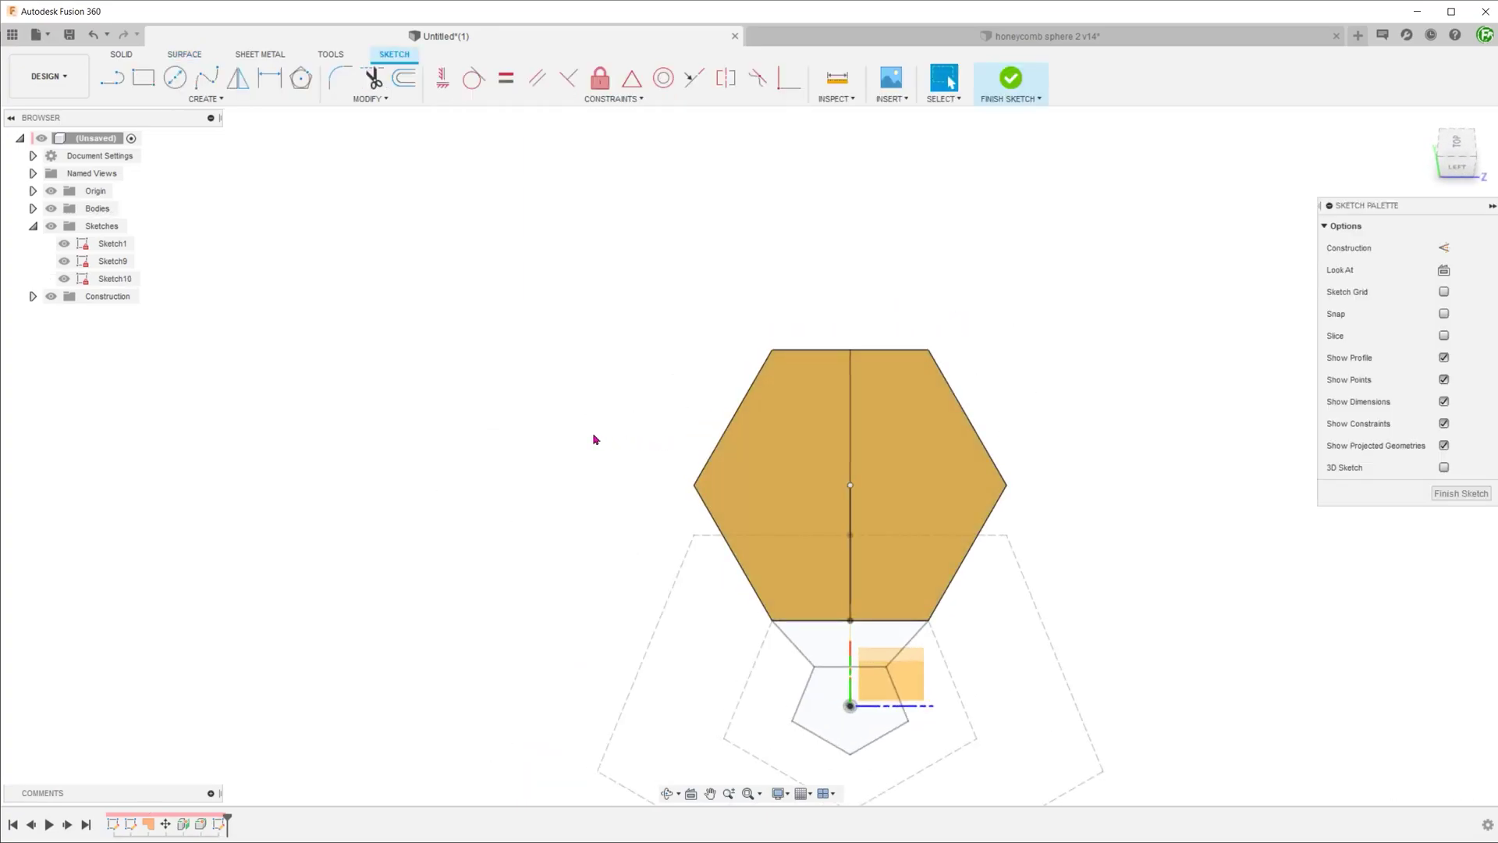
- Draw a circumscribed hexagon about 17 mm in radius centred on the patch and constrain its upper side horizontal
left_click(301, 81)
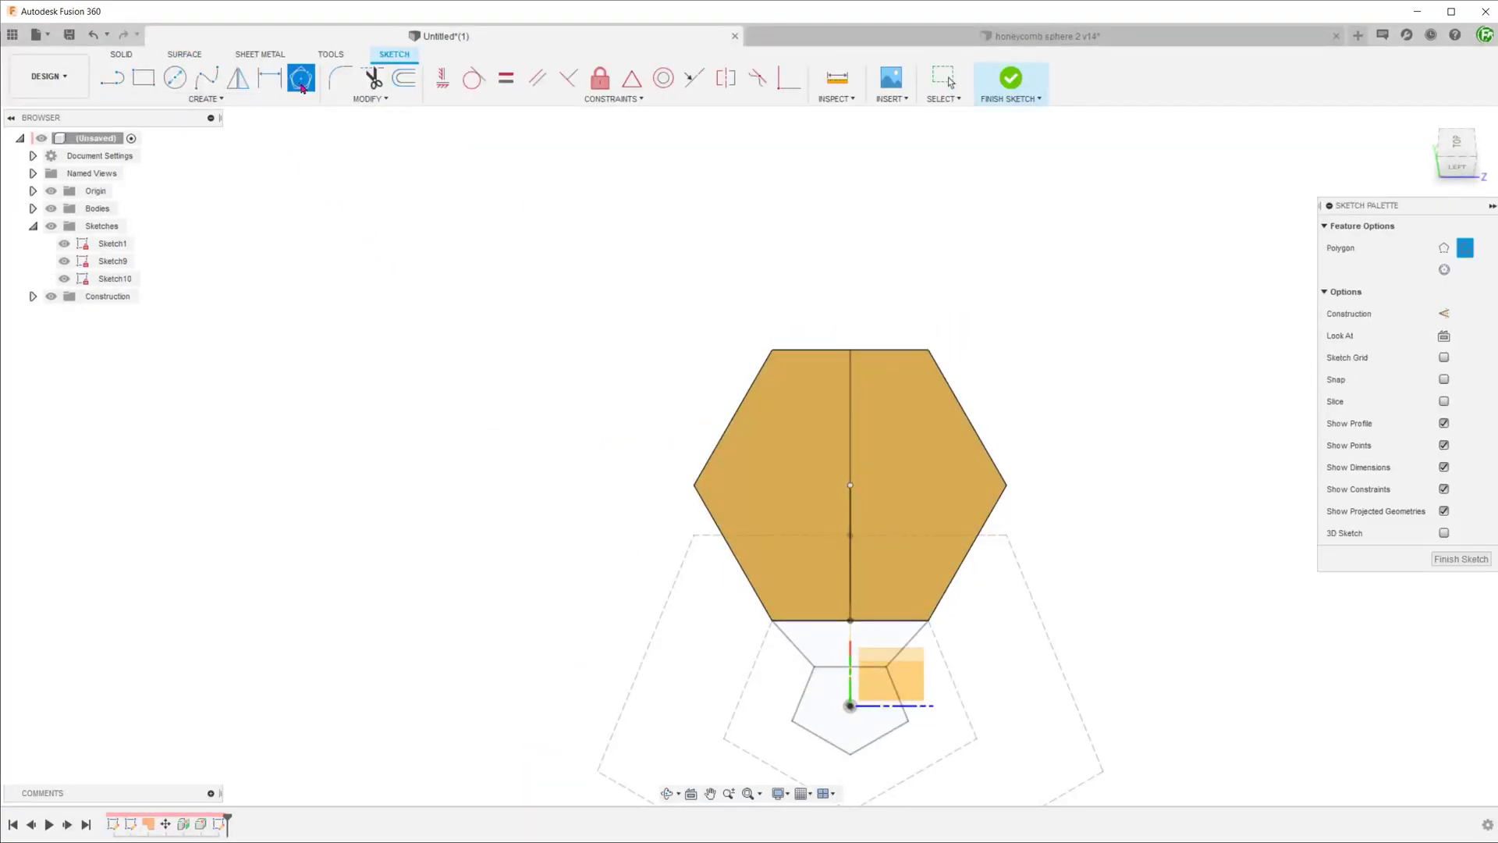
left_click(850, 485)
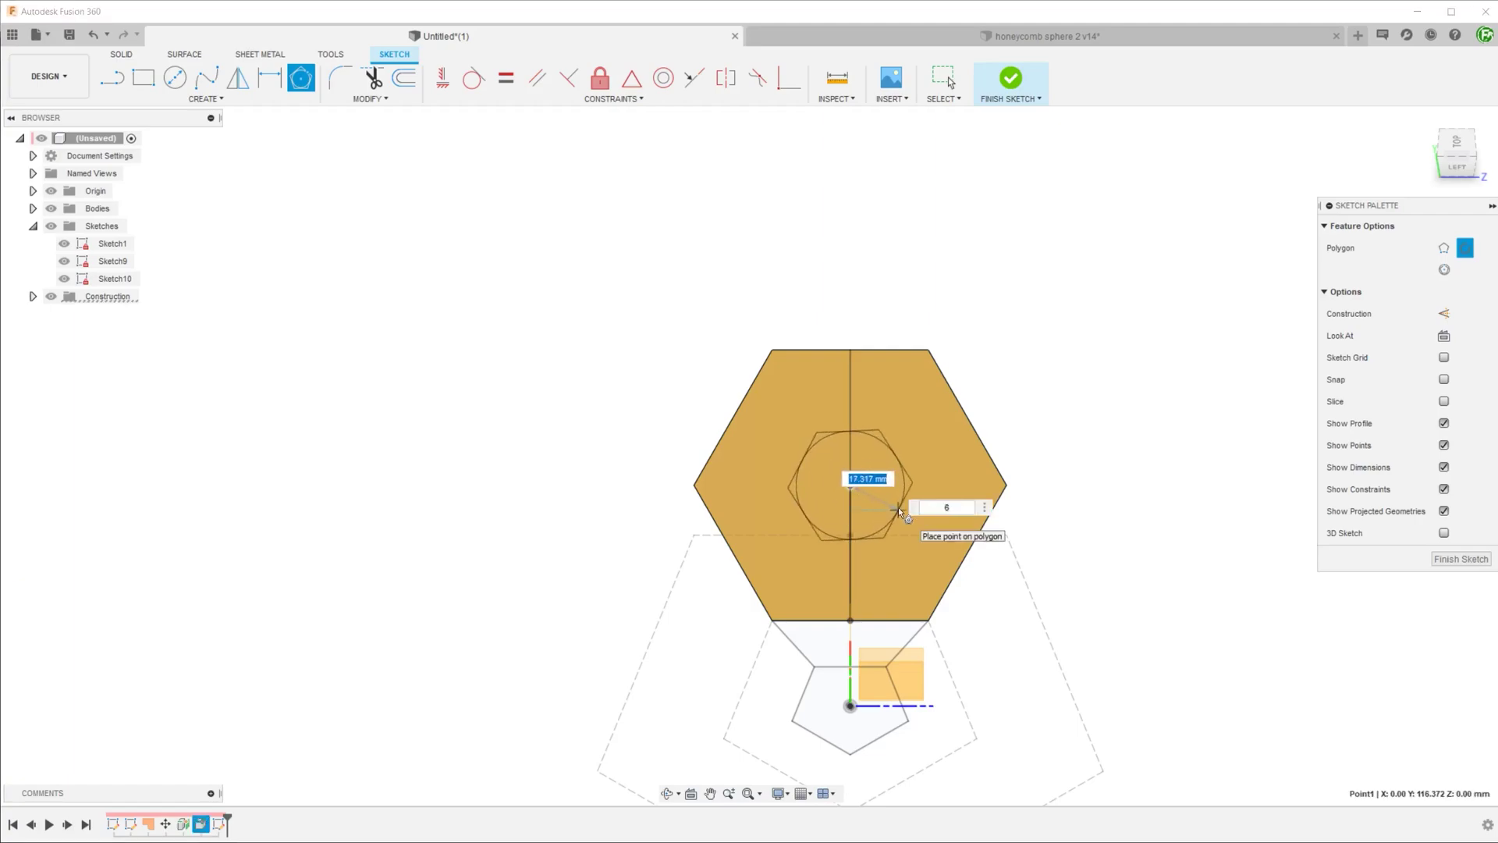
left_click(899, 509)
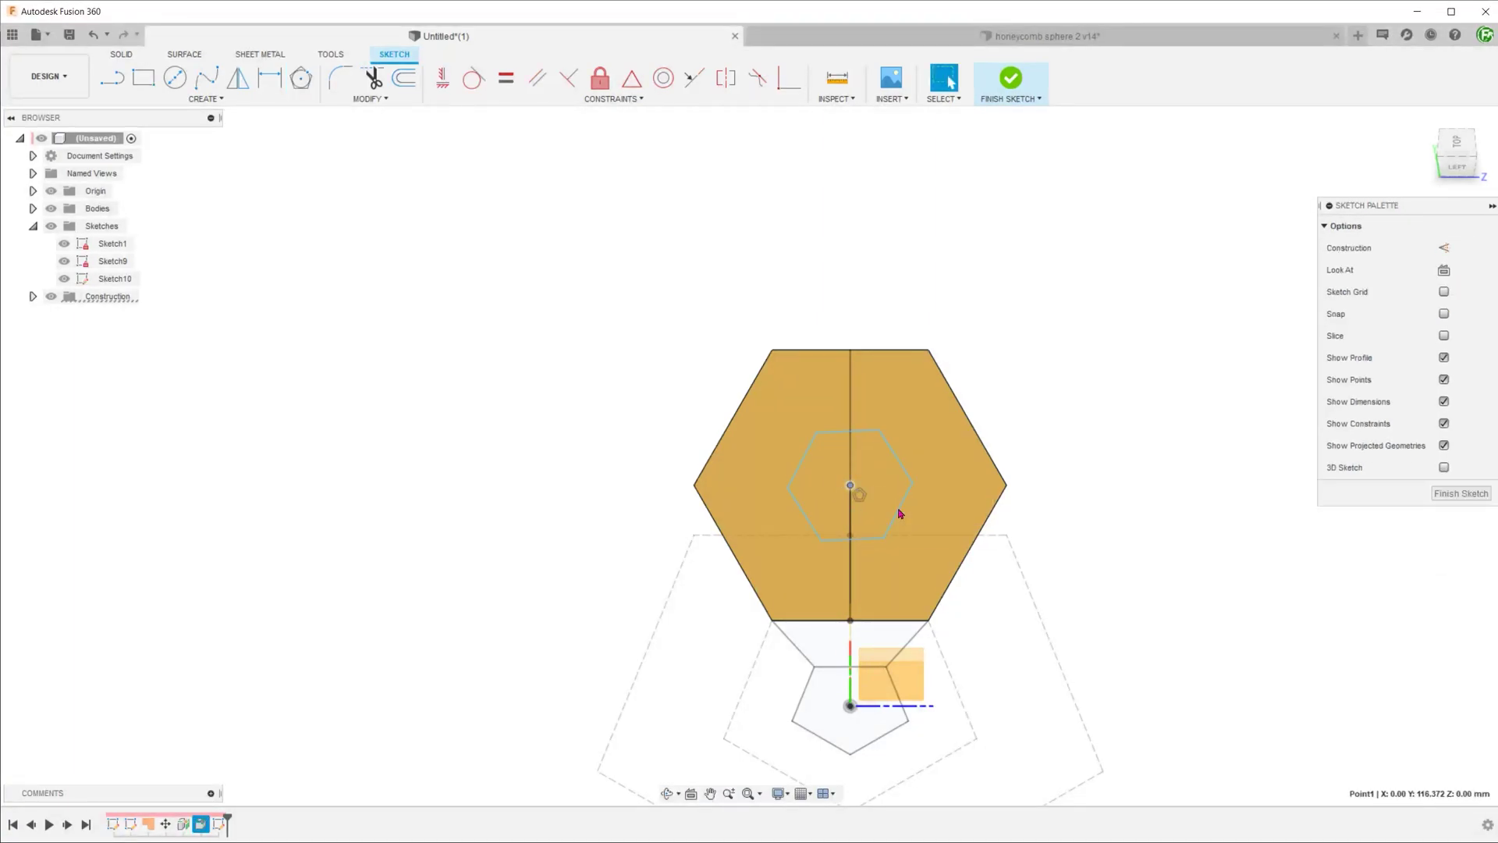
left_click(827, 432)
right_click(828, 434)
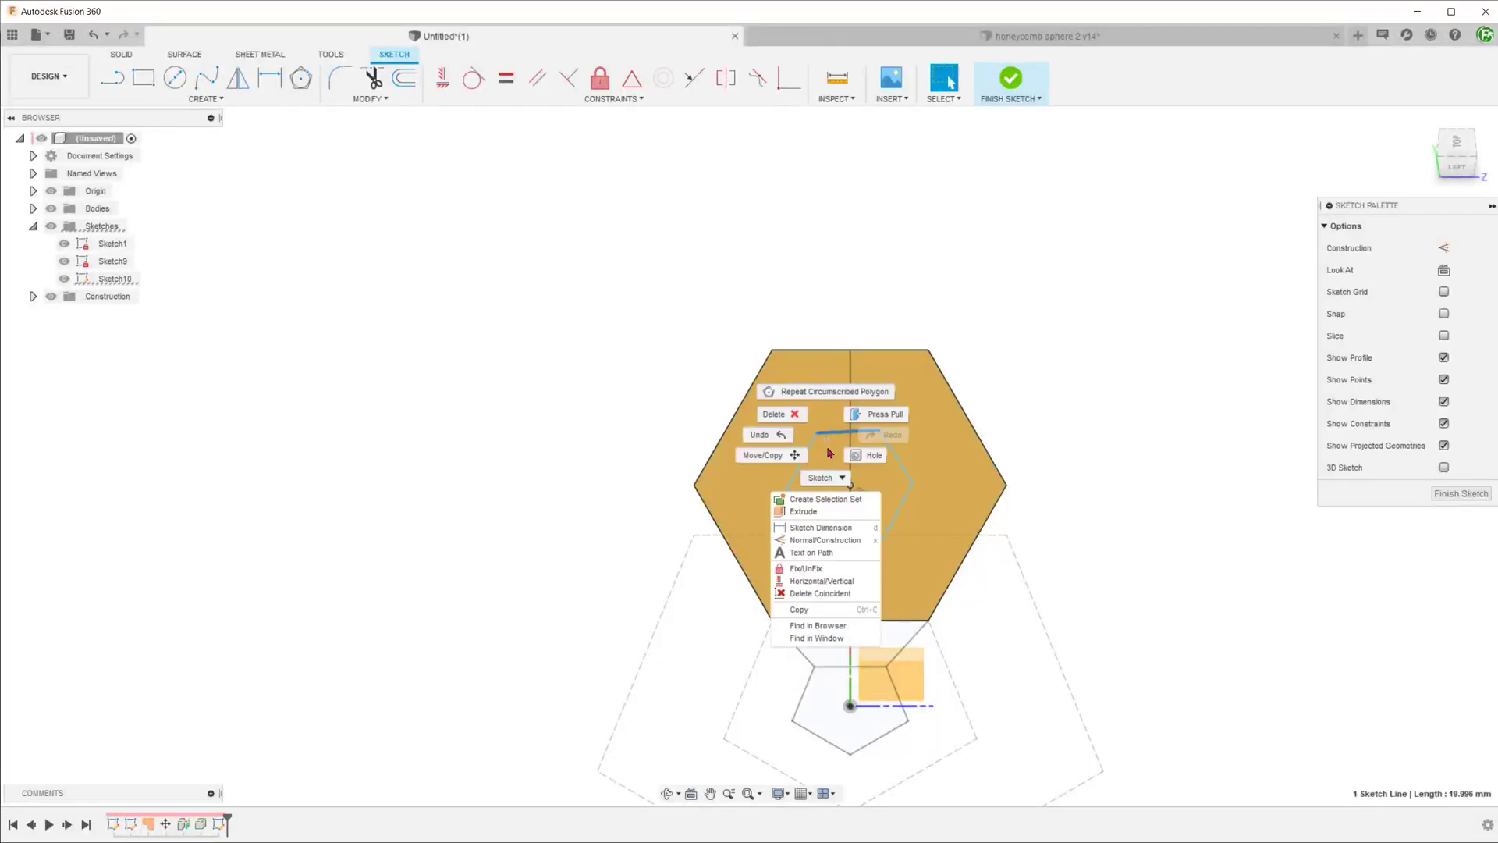
left_click(854, 580)
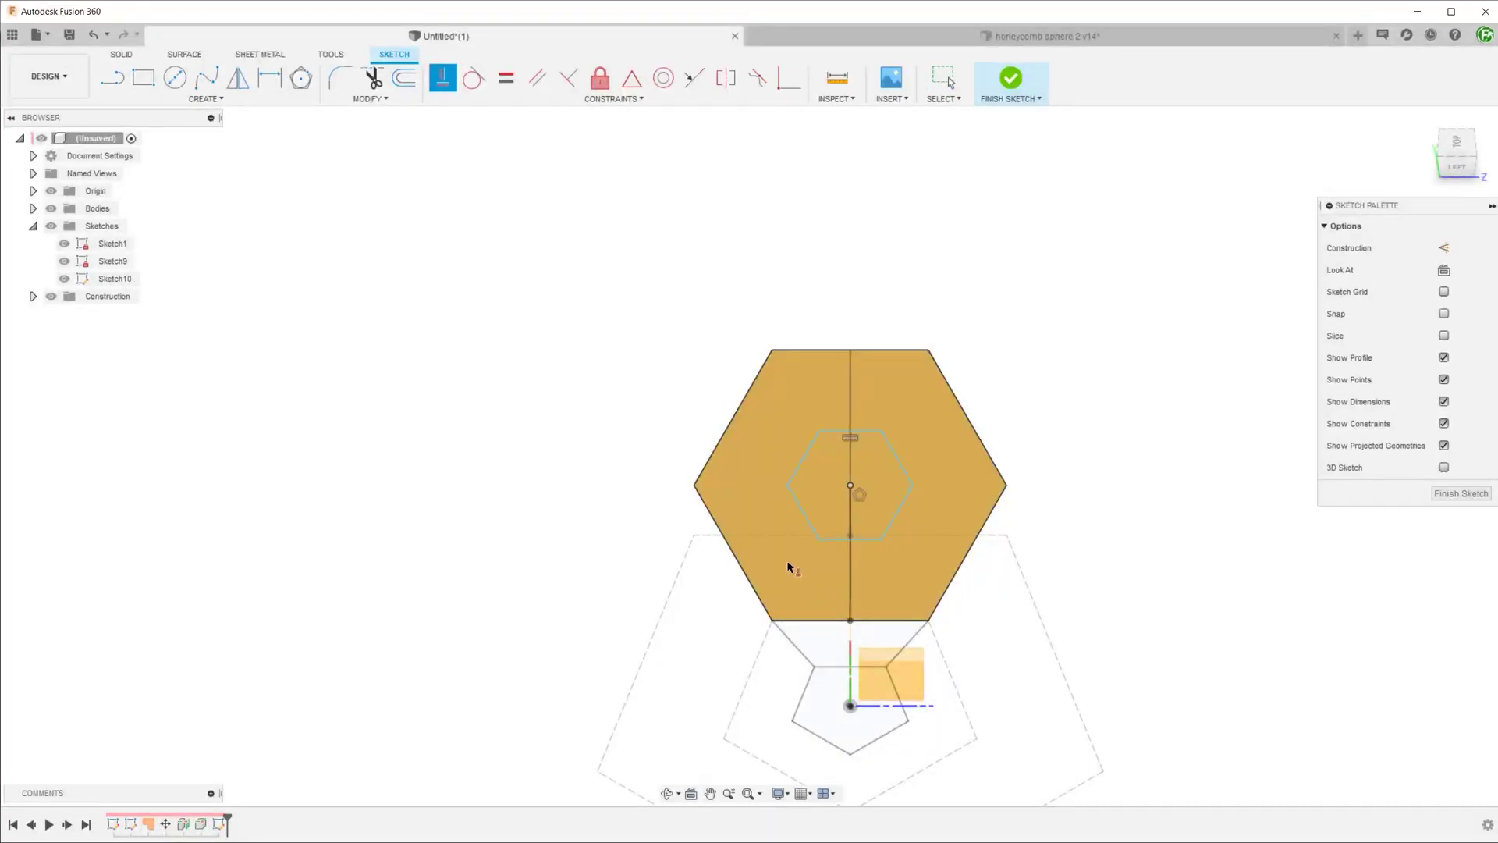
scroll(789, 567, "up", 2)
scroll(786, 565, "up", 3)
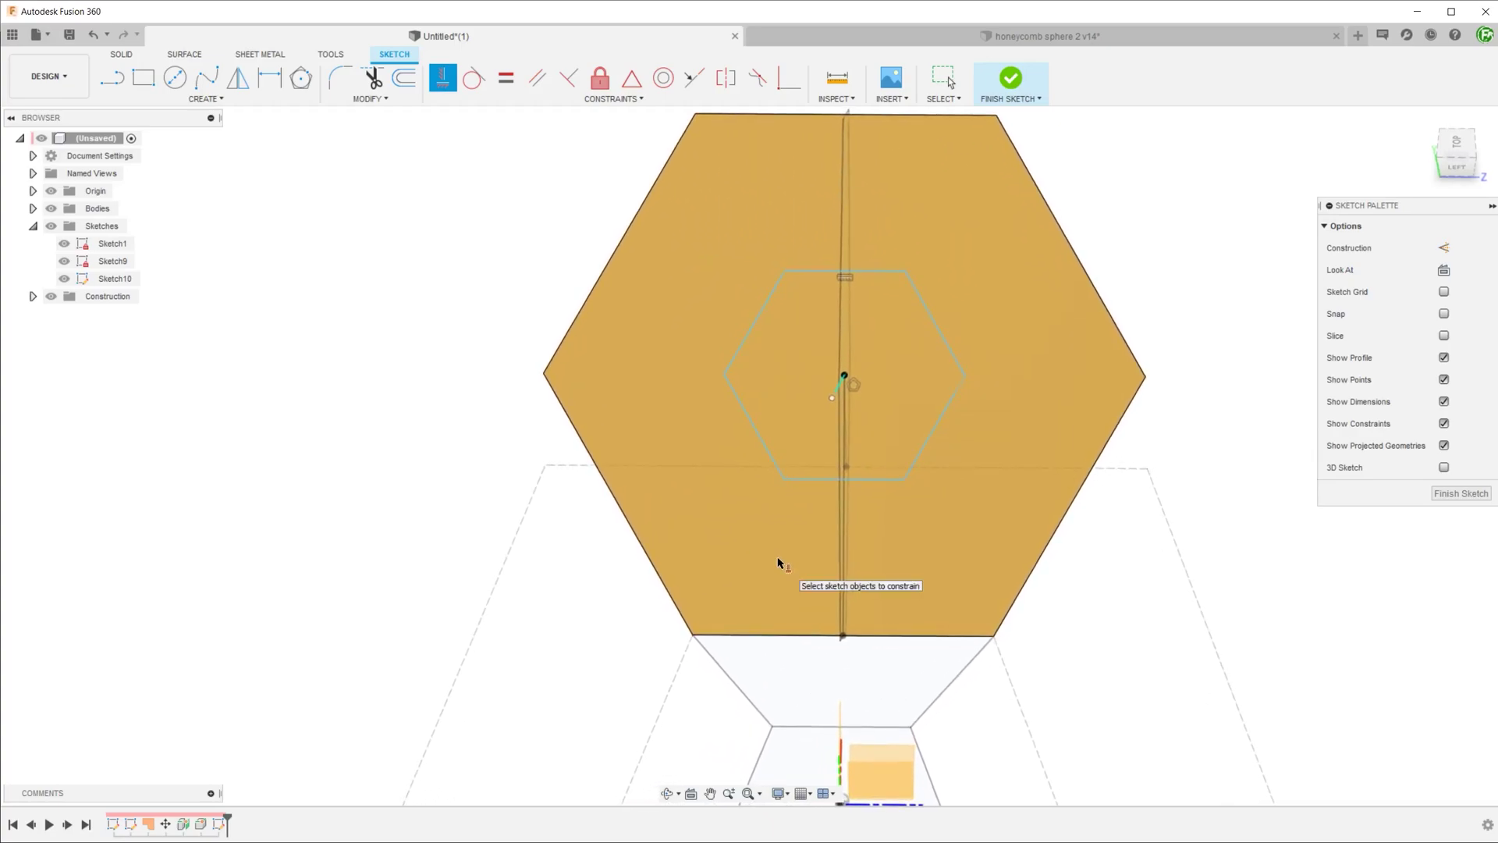
- Draw two lines joining the inner hexagon's lower corners to the outer hexagon's lower corners
key("l")
left_click(782, 478)
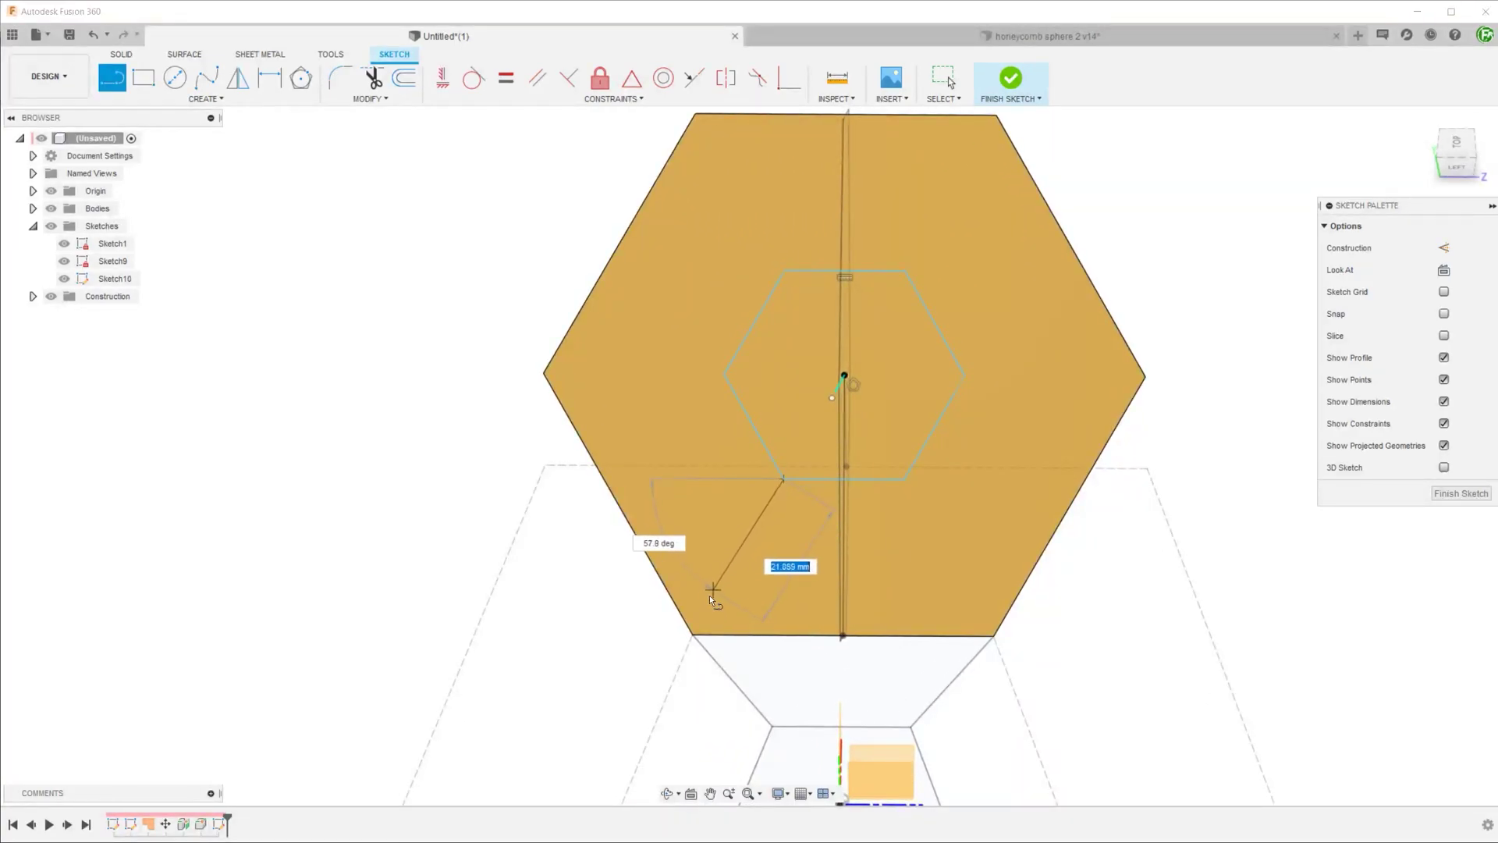
left_click(693, 634)
left_click(905, 478)
left_click(993, 635)
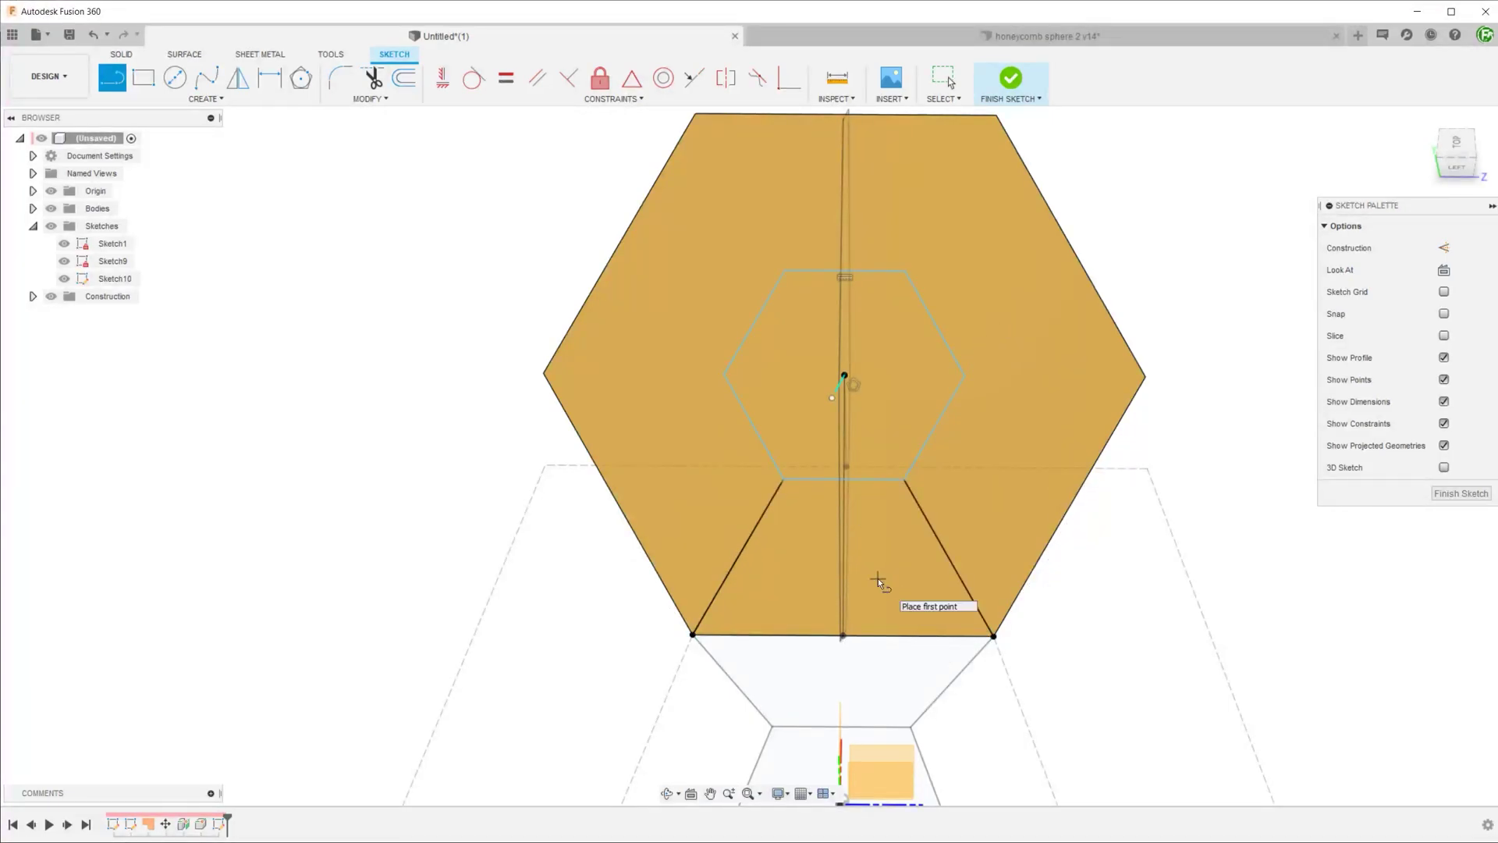
key("Escape")
- Constrain the inner hexagon's lower side equal to the adjoining connecting line and finish the sketch
left_click(792, 480)
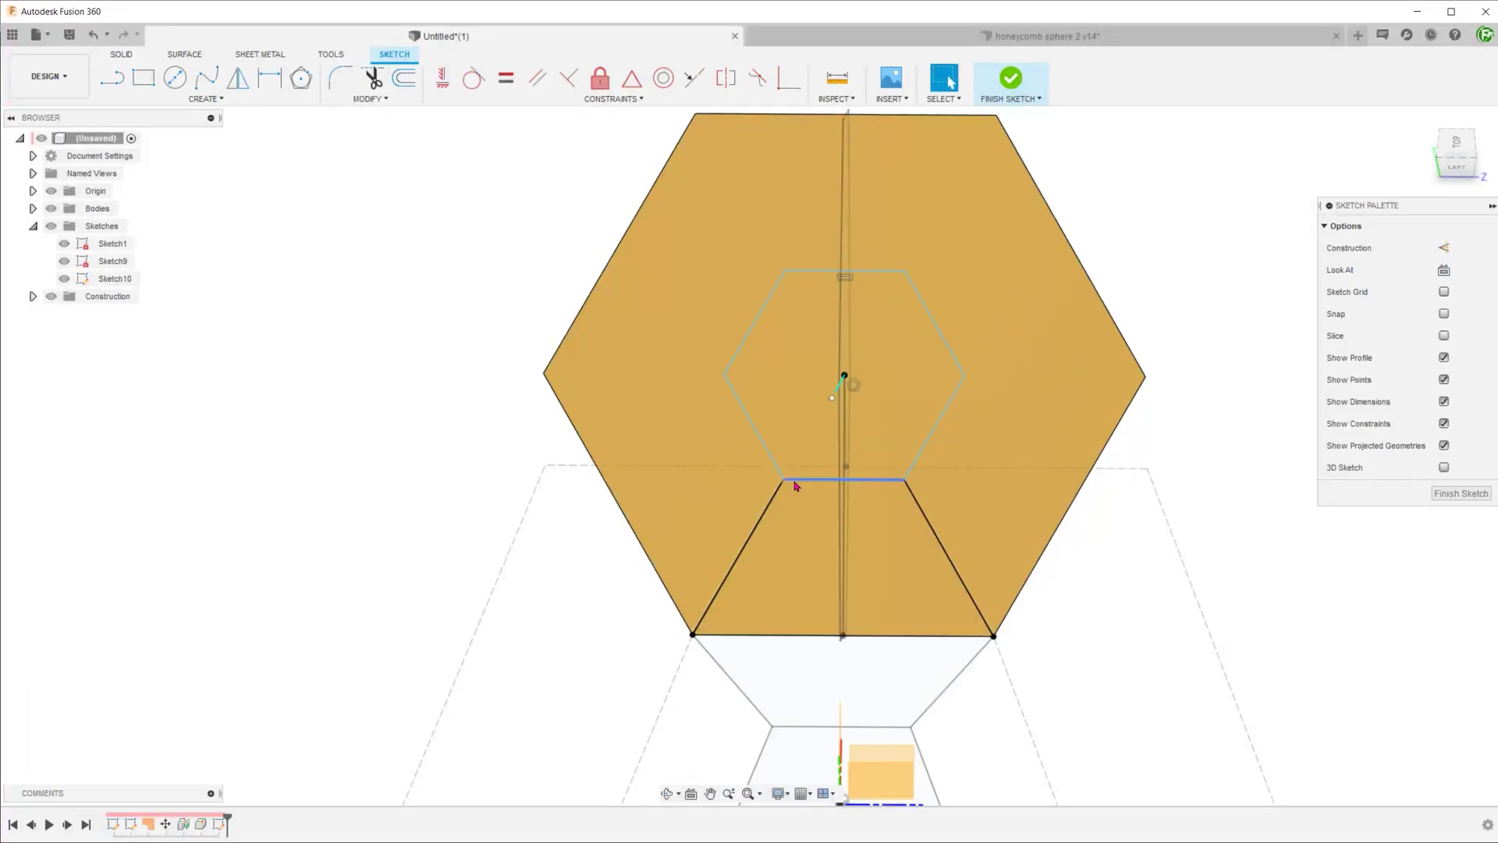
left_click(754, 531, "shift")
right_click(756, 533)
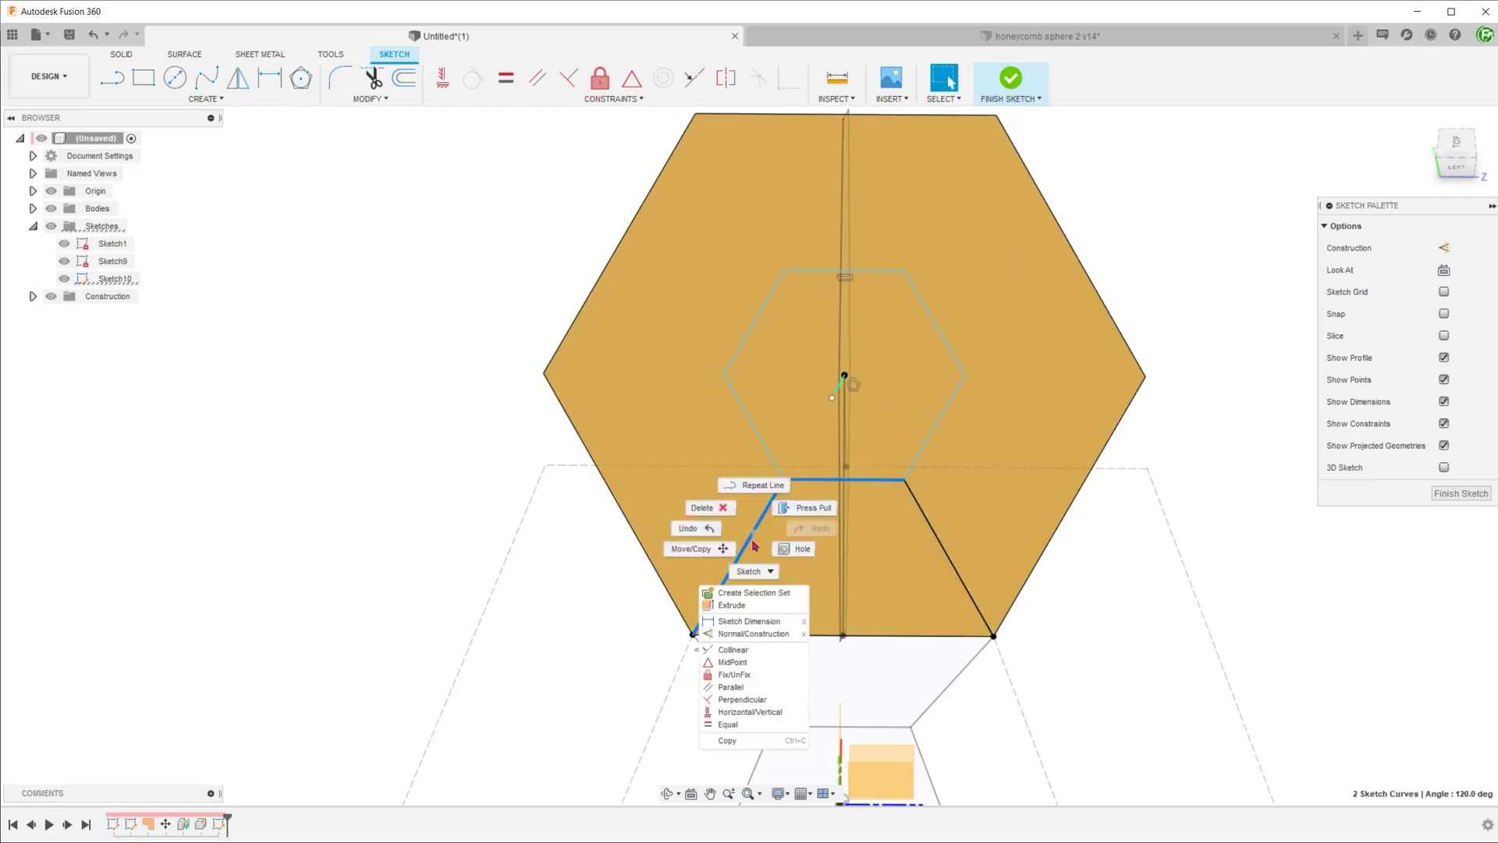
left_click(728, 724)
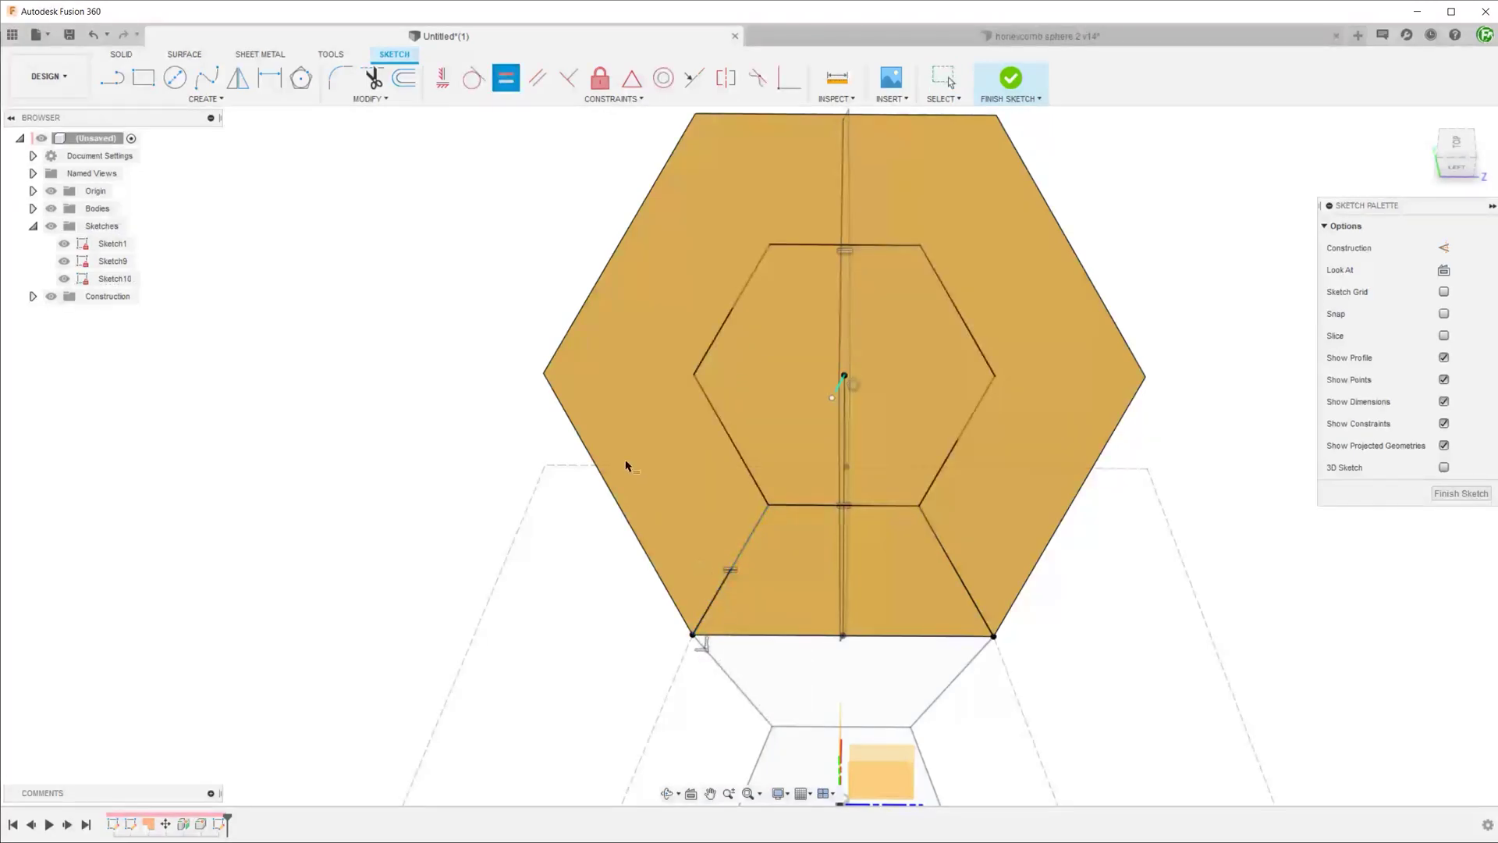
left_click(1458, 162)
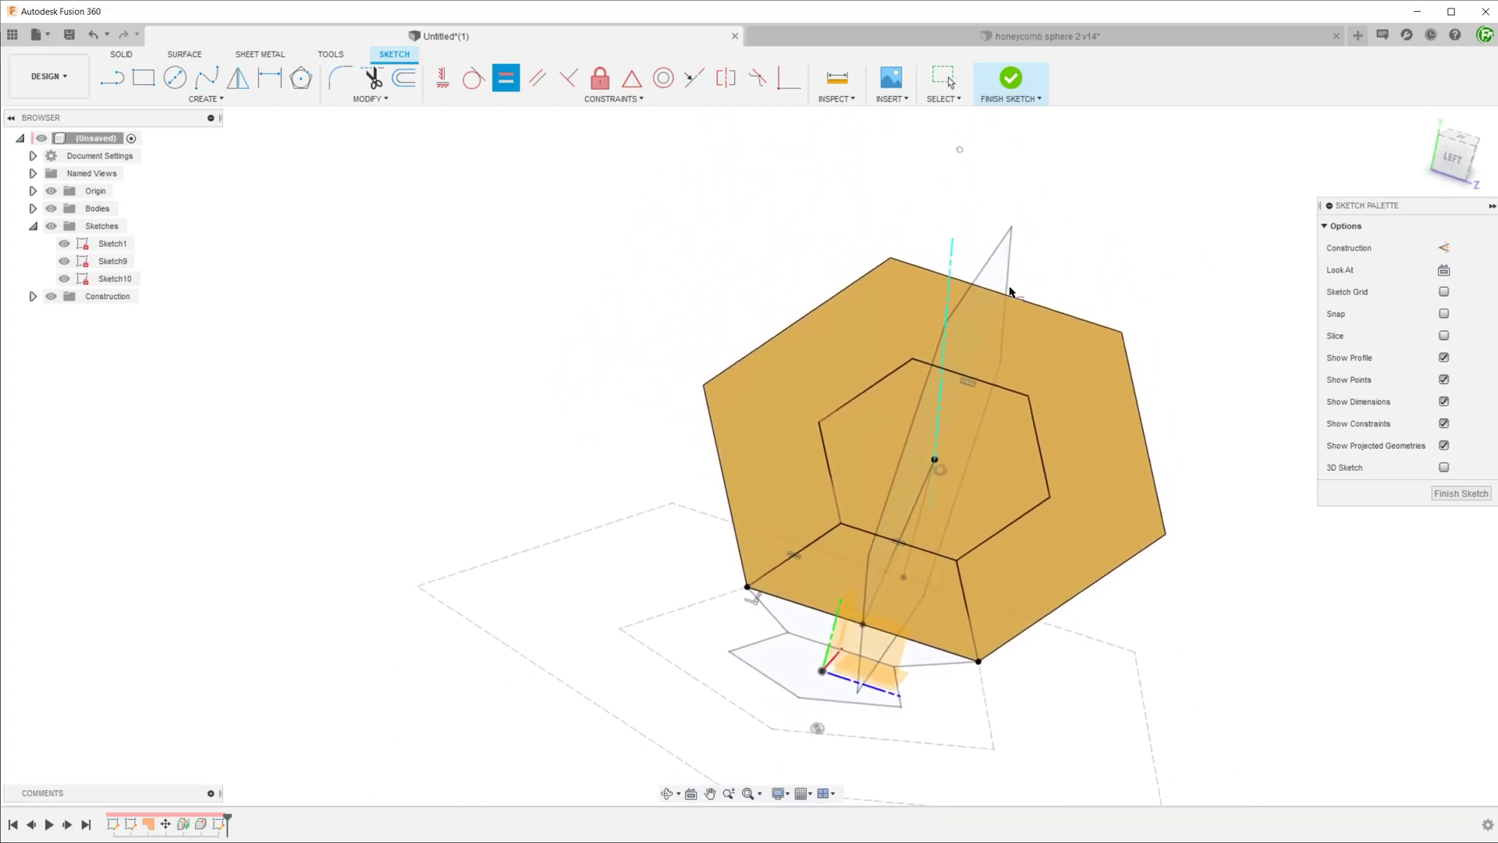
left_click(1014, 78)
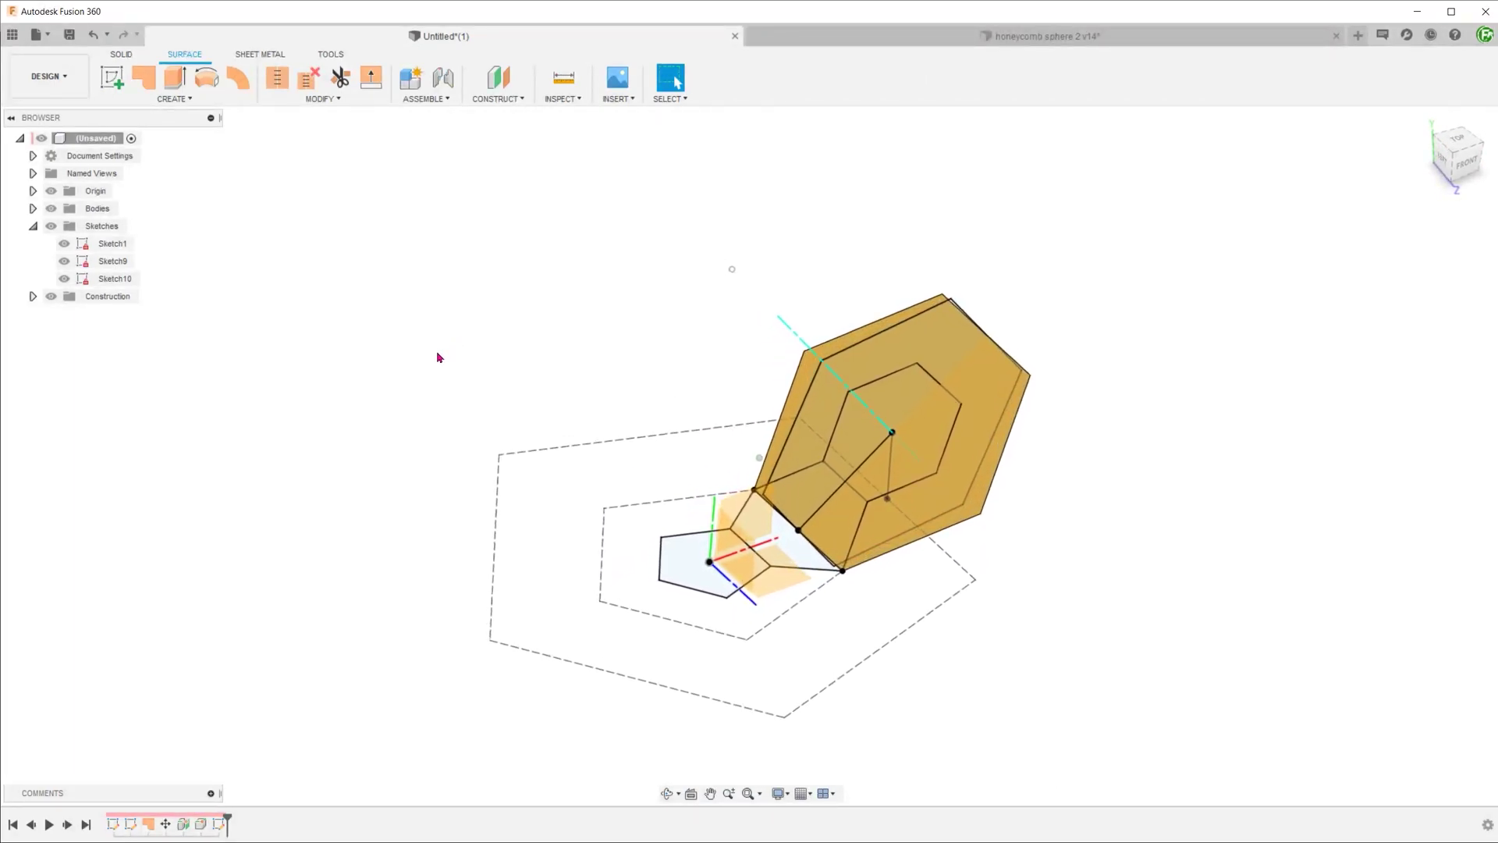
- Hide the origin, the hexagon patch body and the original tilted hexagon sketch, Sketch9
left_click(51, 191)
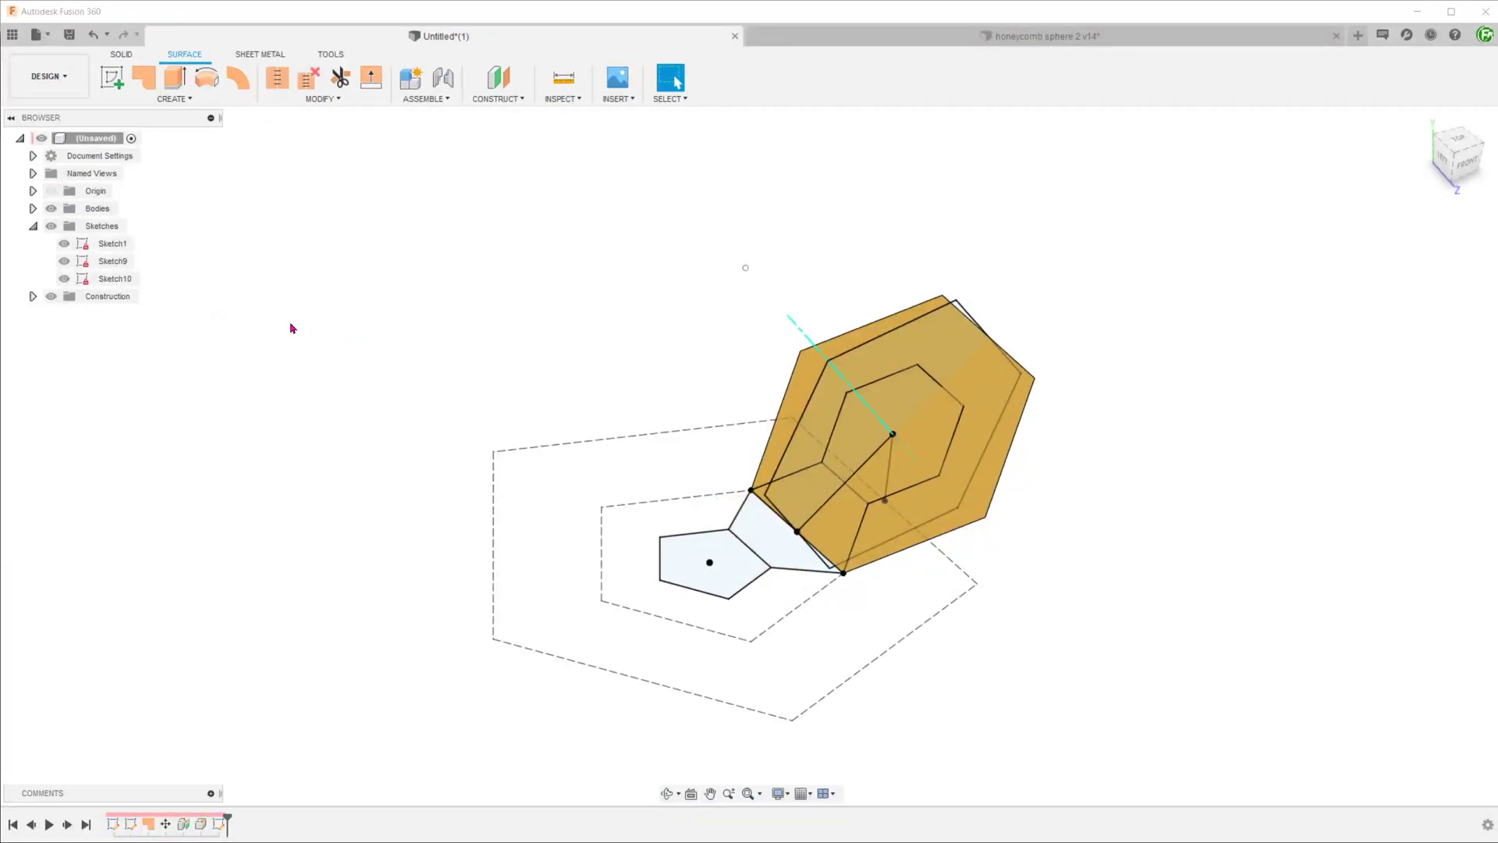
left_click(33, 209)
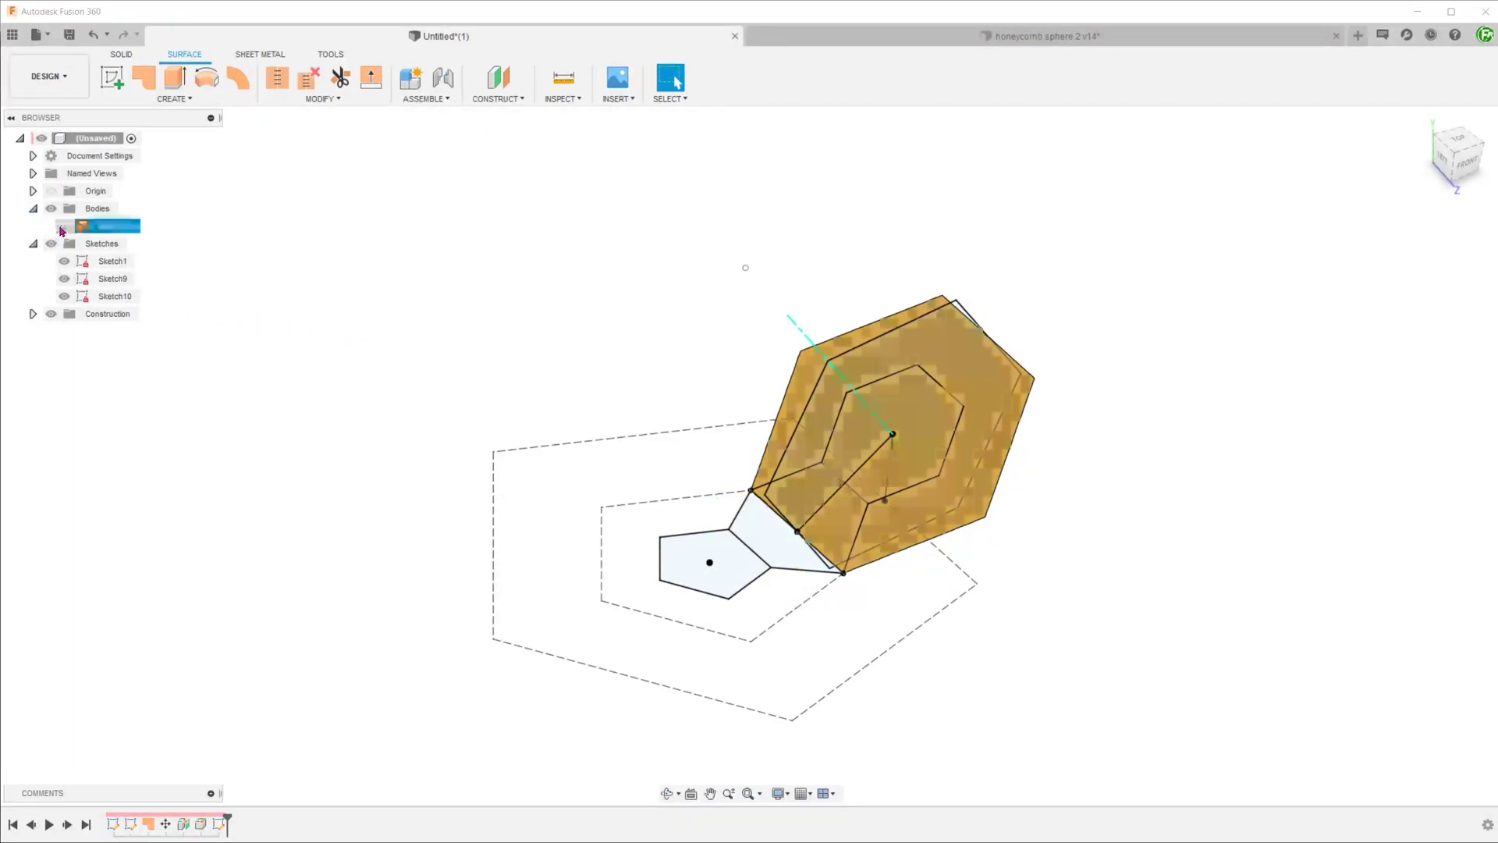
left_click(64, 225)
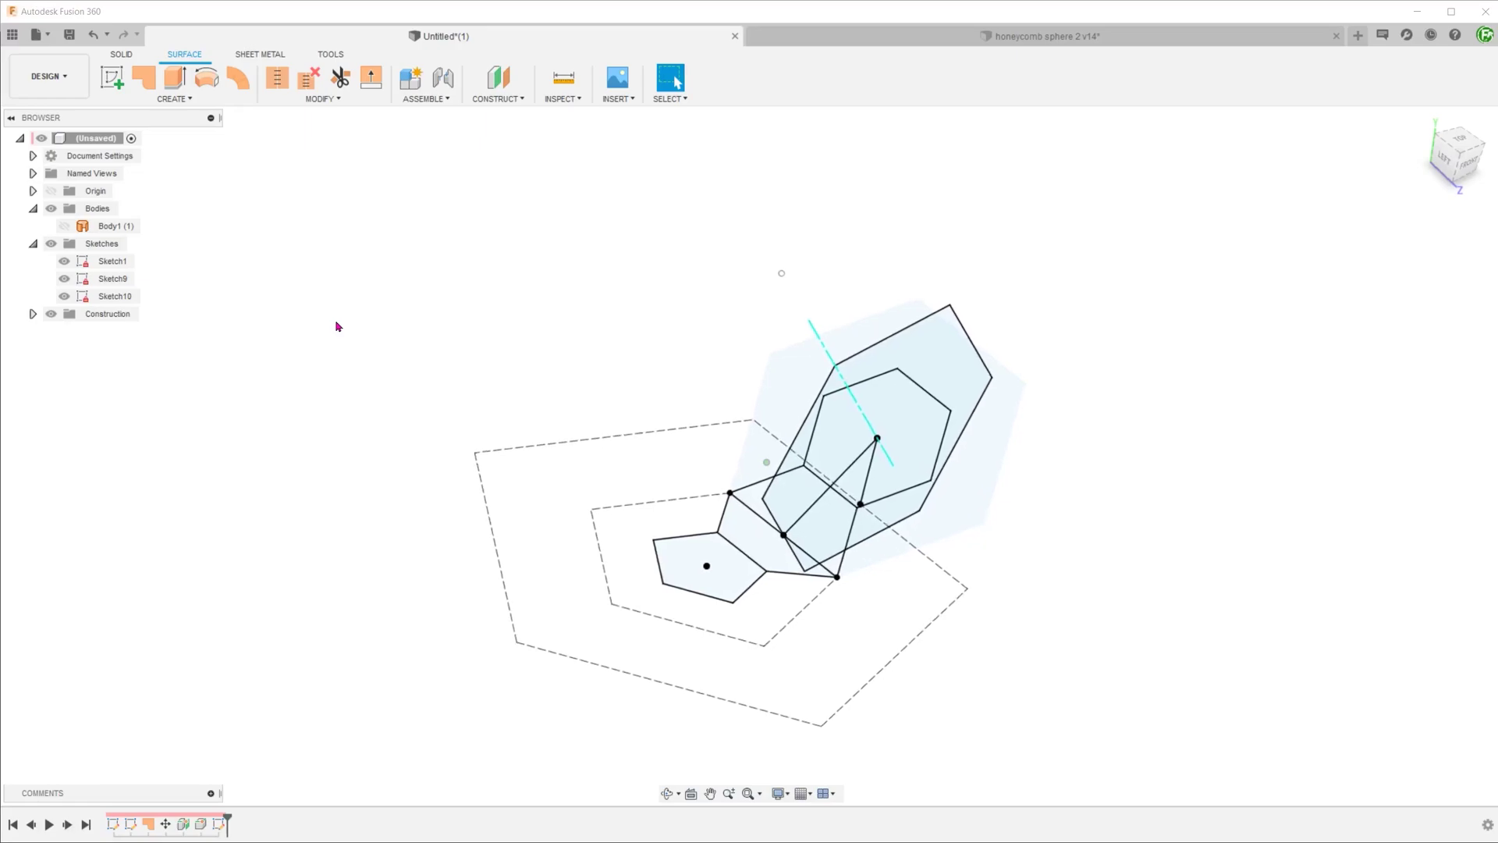
left_click(64, 296)
left_click(64, 296)
left_click(64, 279)
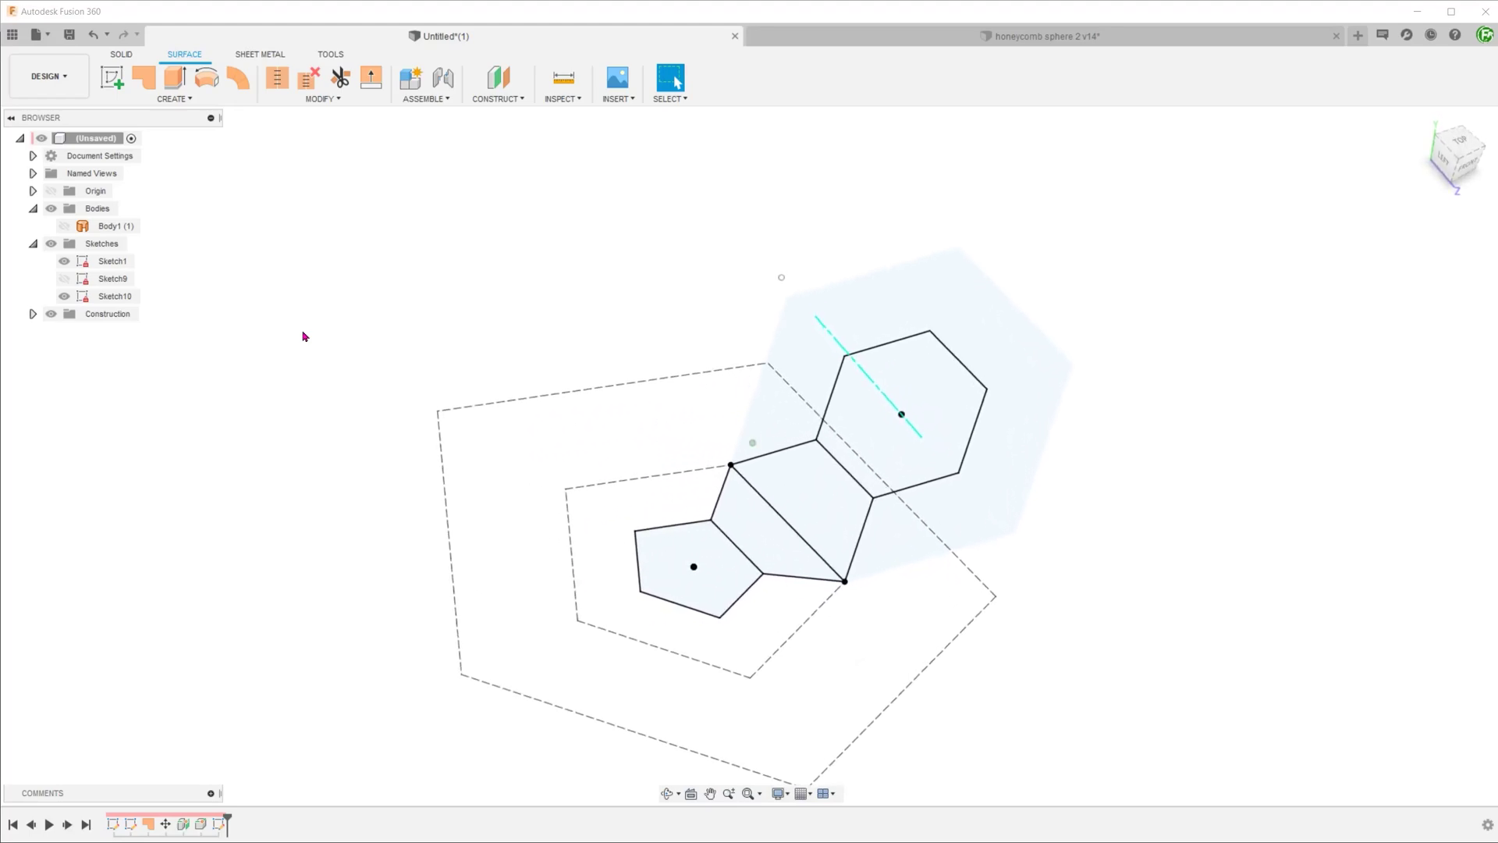
- Loft the small pentagon profile to the sphere centre point as a new body
left_click(121, 55)
left_click(184, 96)
left_click(167, 226)
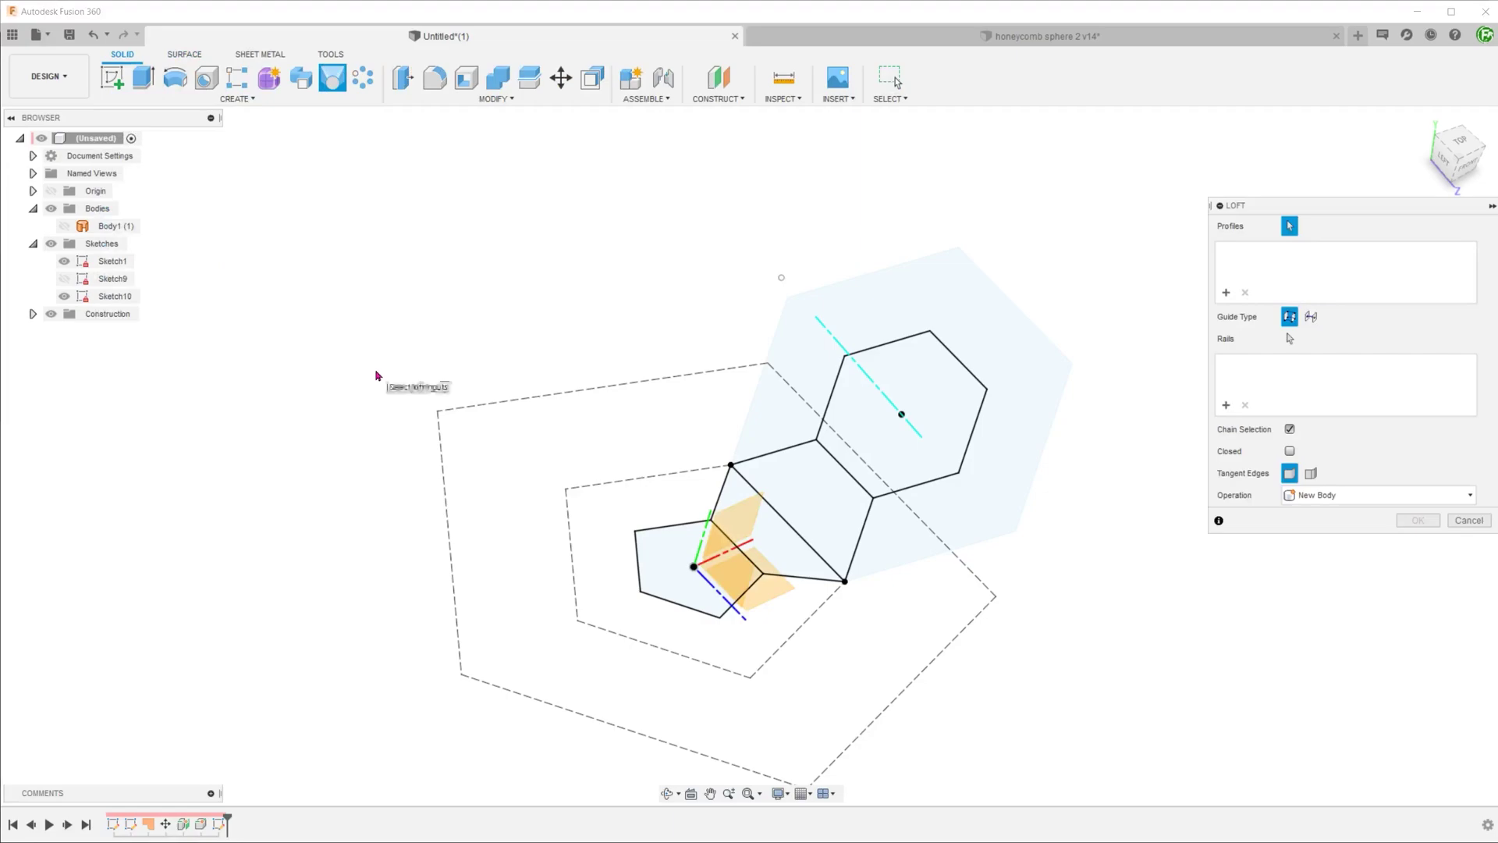
left_click(609, 555)
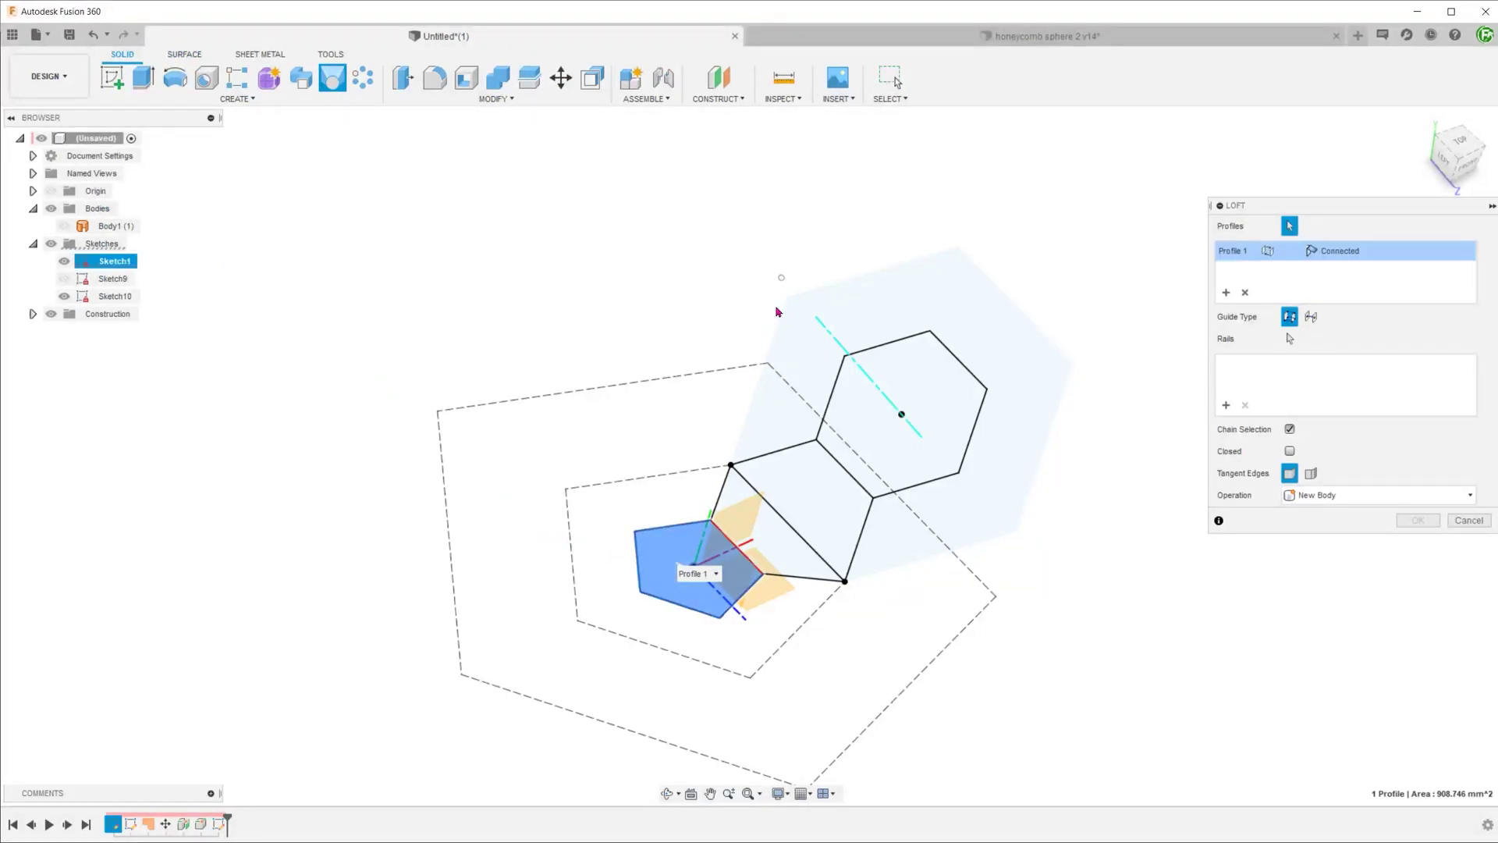
left_click(781, 279)
left_click(1411, 522)
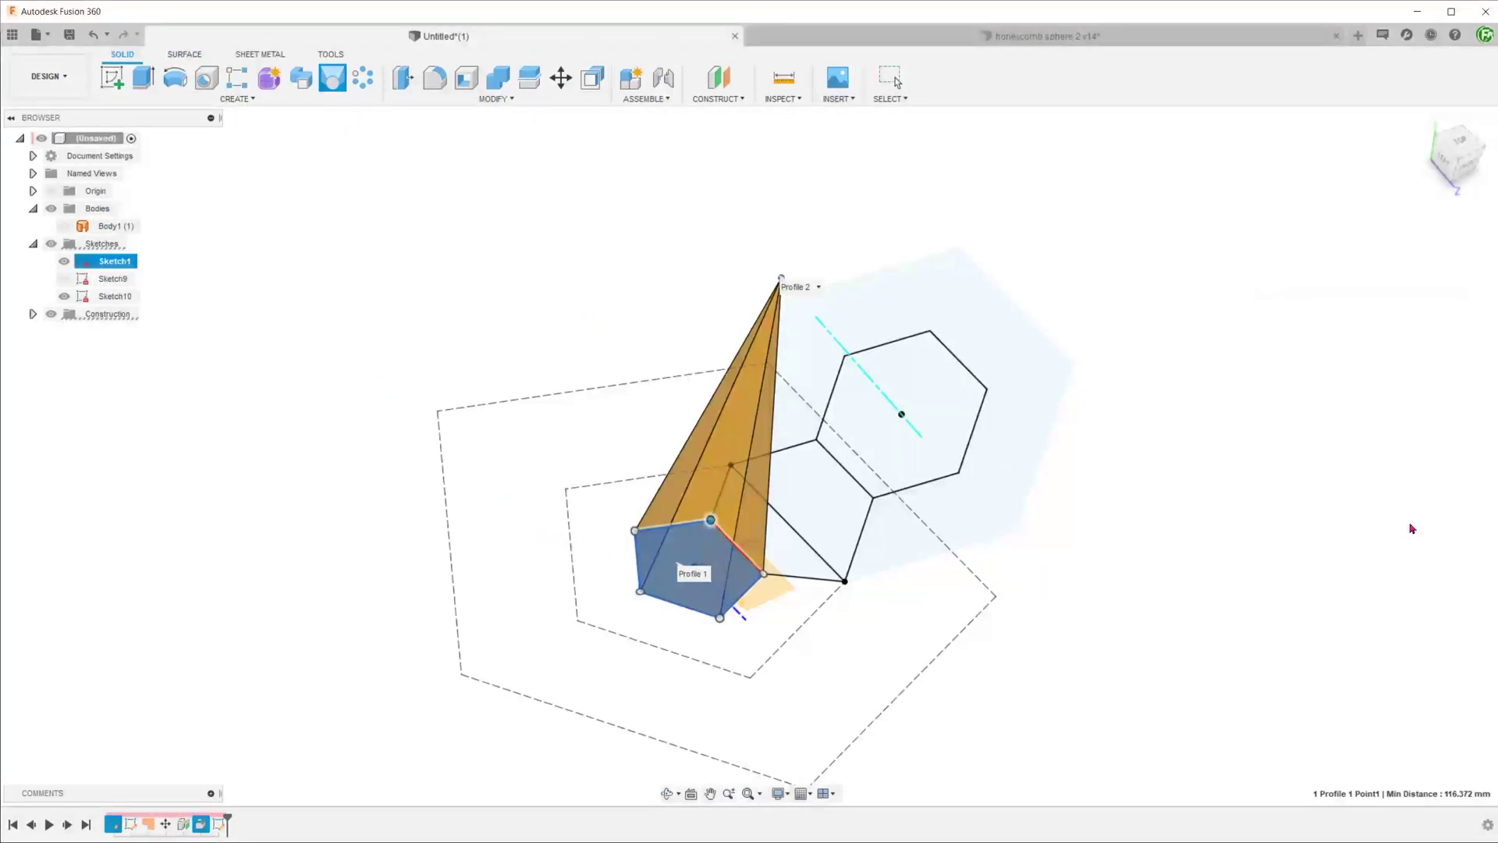
- Show Sketch1 and Sketch10 again, keeping Sketch9 hidden, and hide the pentagonal pyramid body
middle_click_drag(502, 432, 414, 433, "shift")
left_click(64, 297)
left_click(64, 296)
left_click(64, 278)
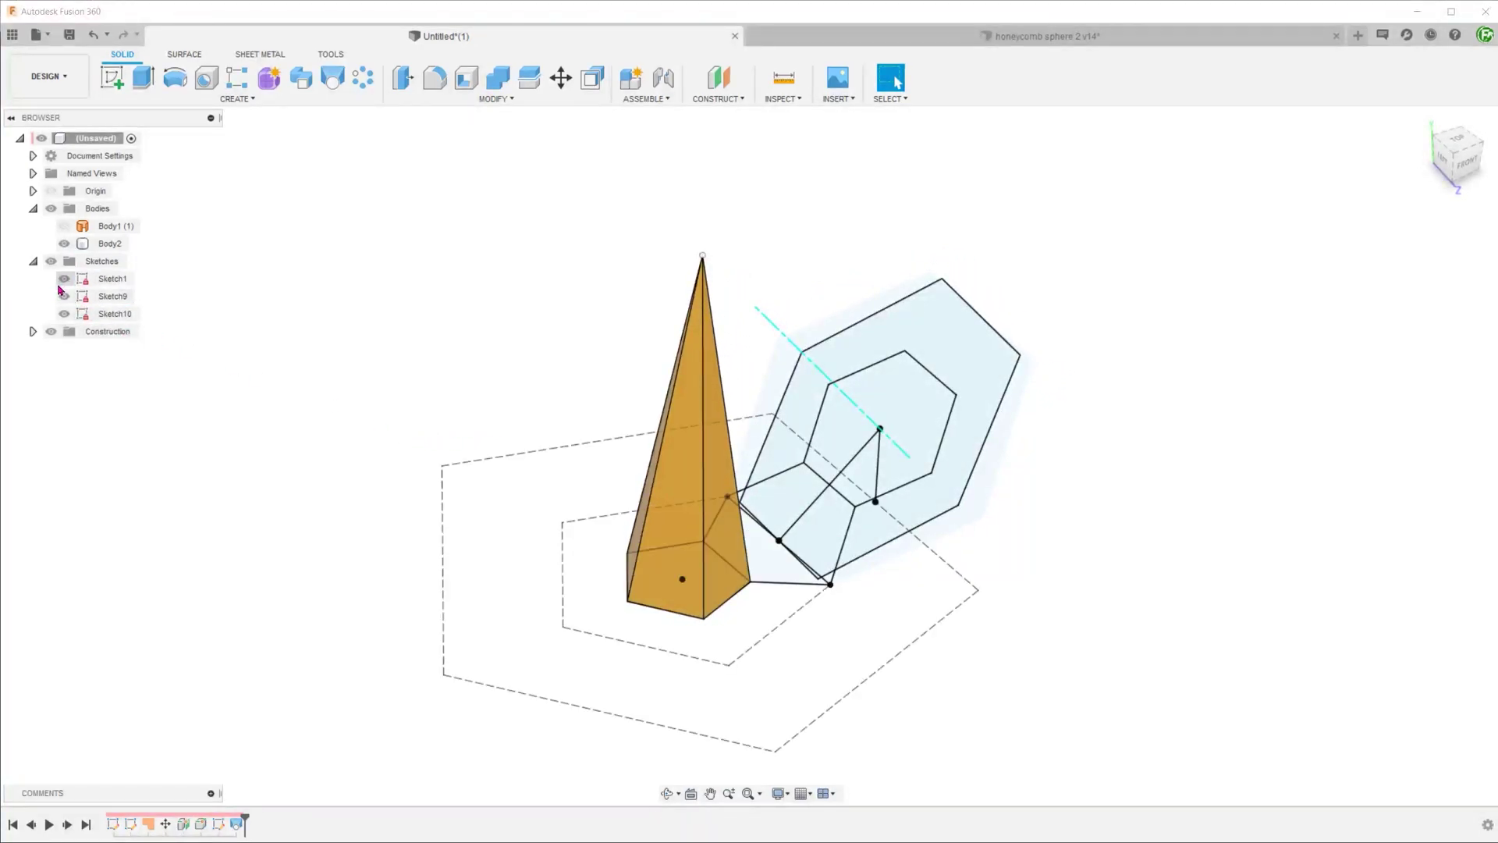
left_click(64, 297)
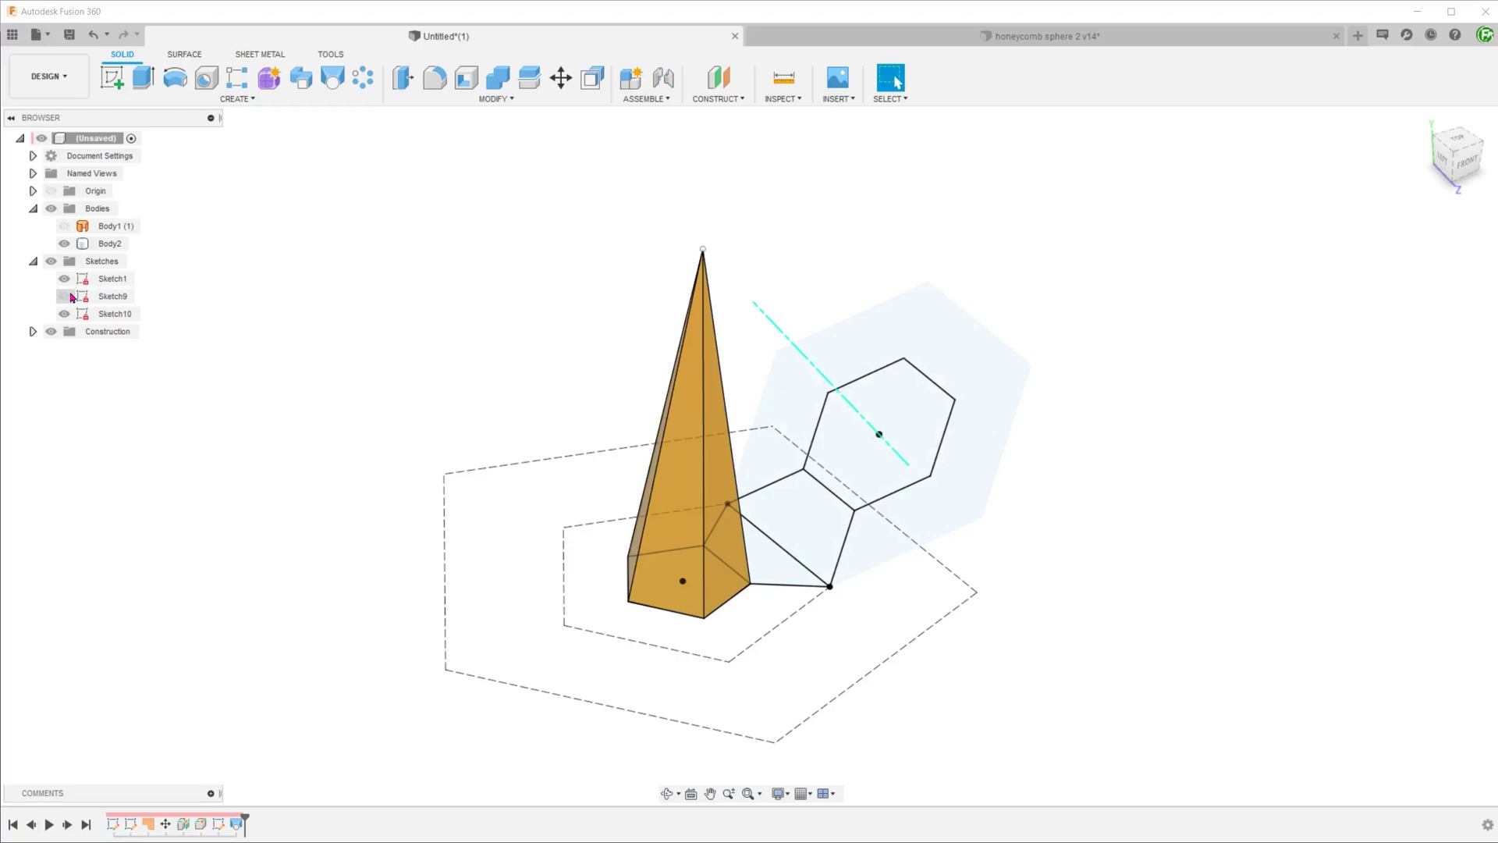
left_click(64, 243)
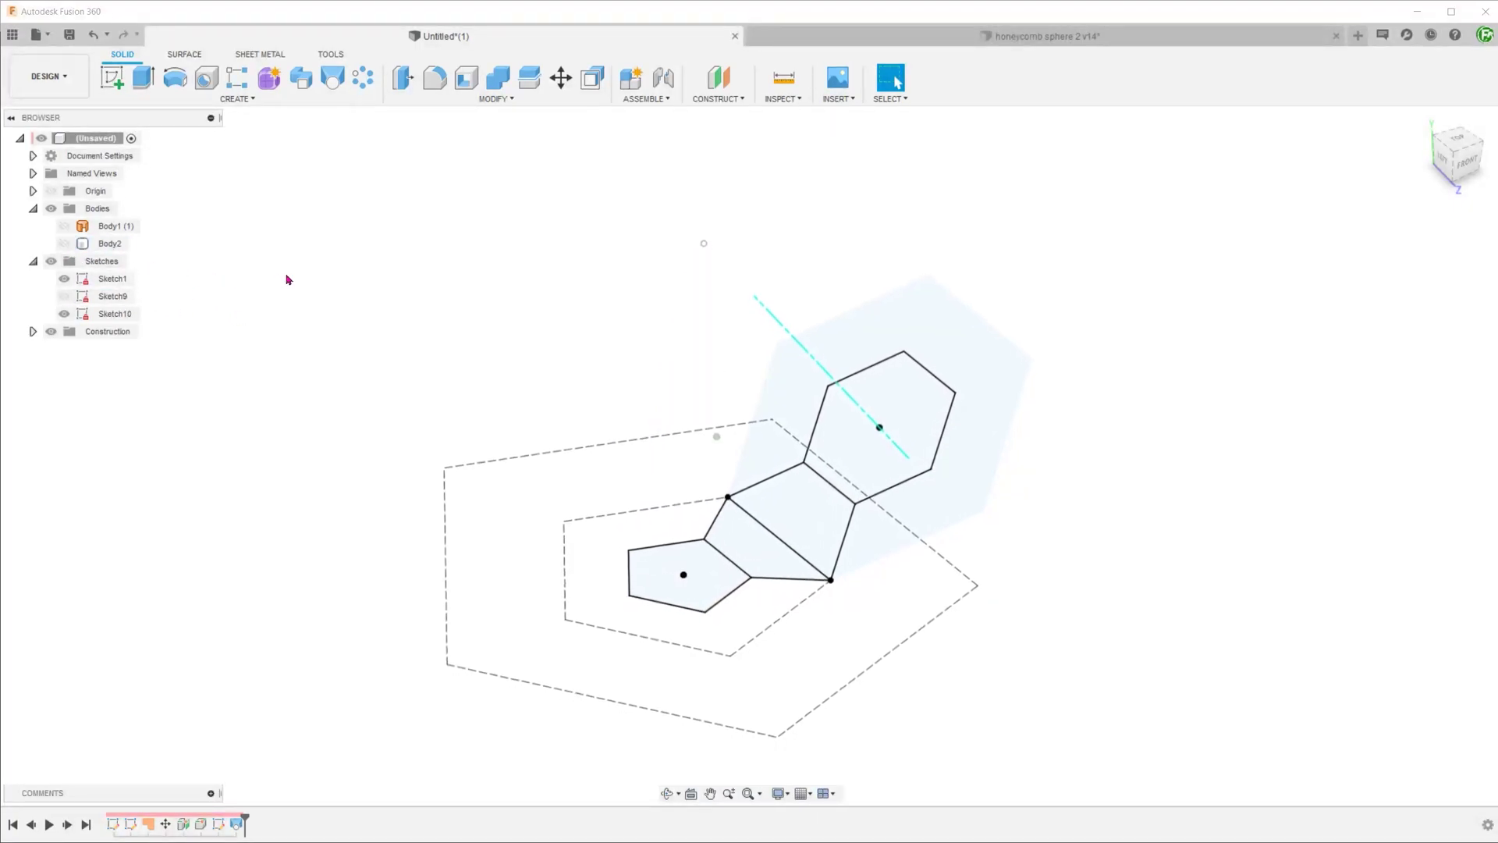
- Loft the trapezoid beside the pentagon to the sphere centre point as a new body and hide that body
left_click(237, 99)
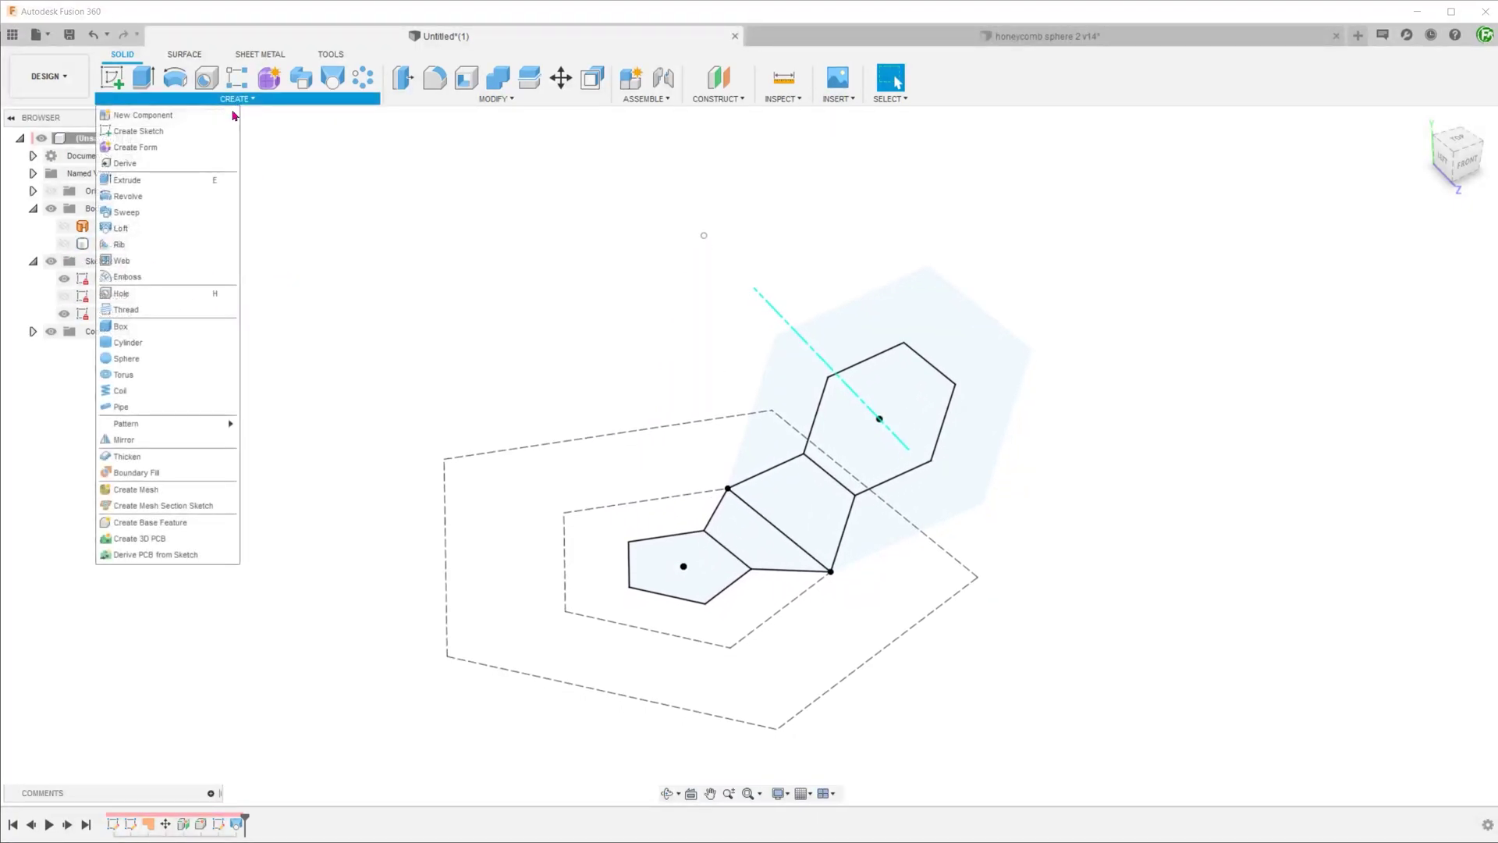
left_click(157, 243)
left_click(714, 529)
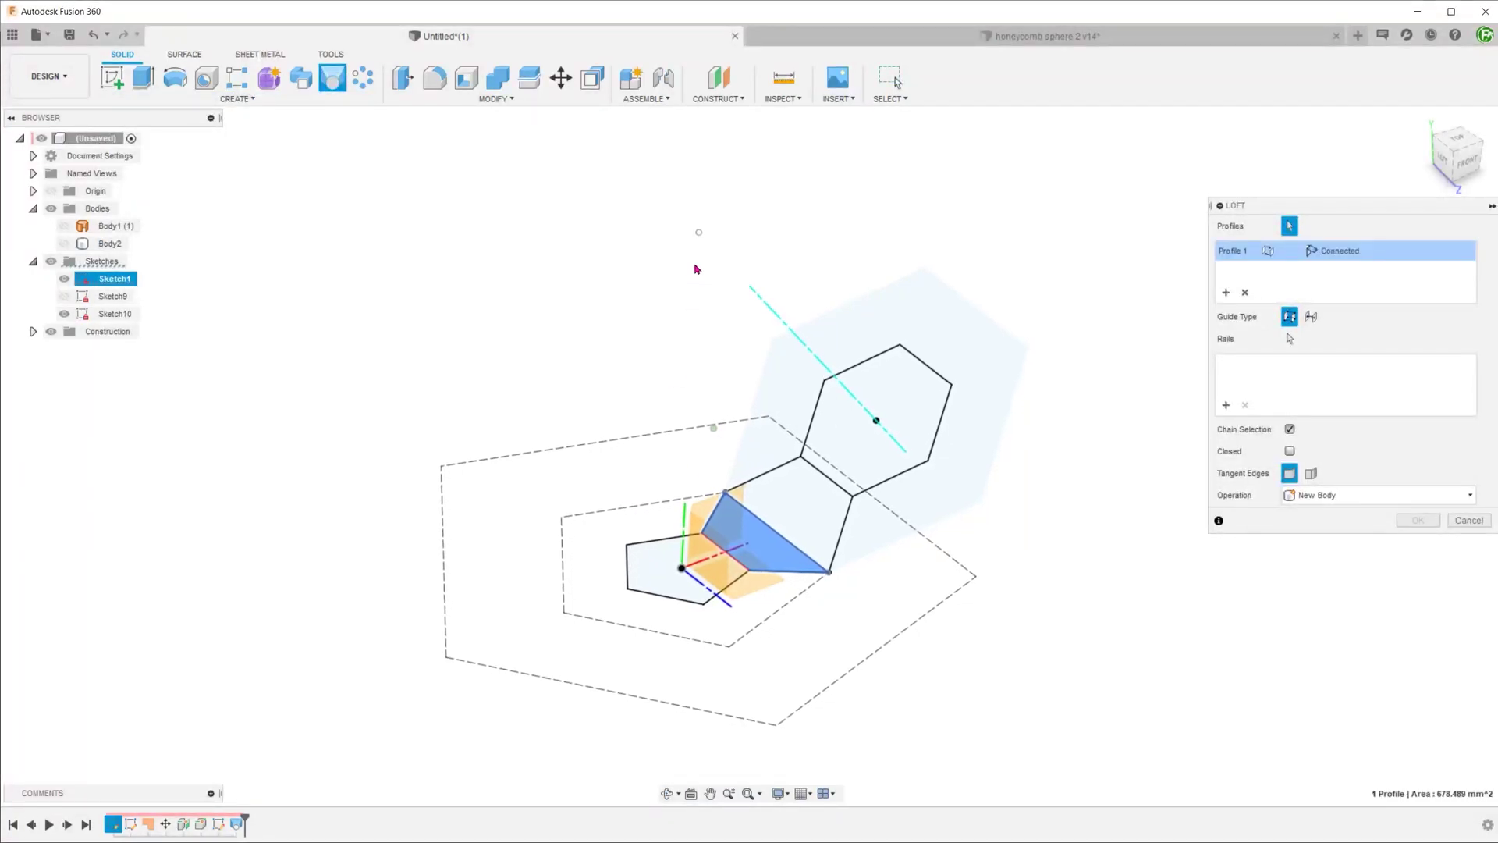
left_click(700, 232)
left_click(1418, 522)
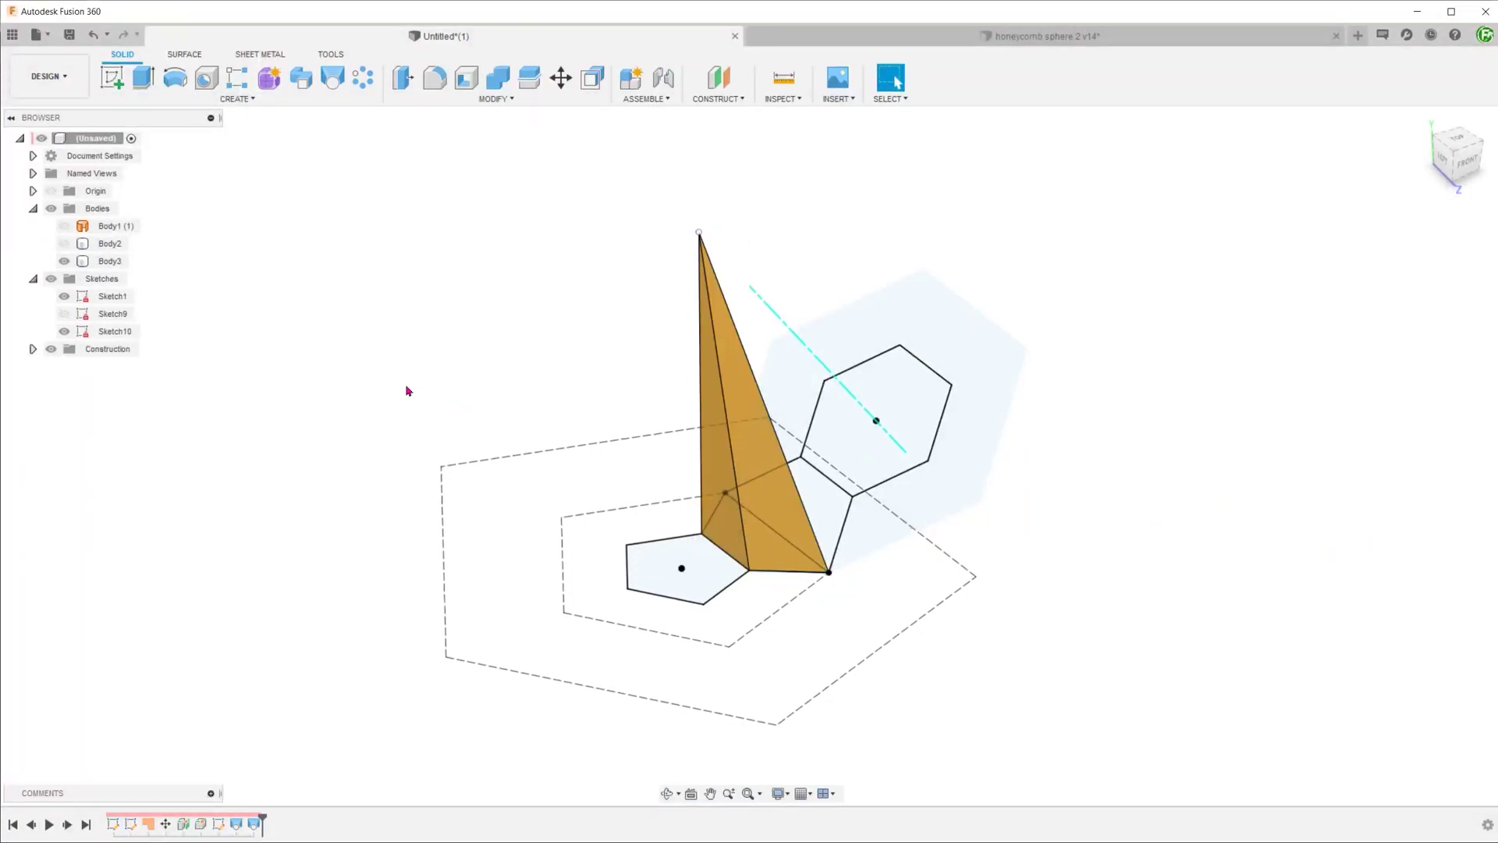
left_click(64, 261)
middle_click_drag(540, 449, 541, 439, "shift")
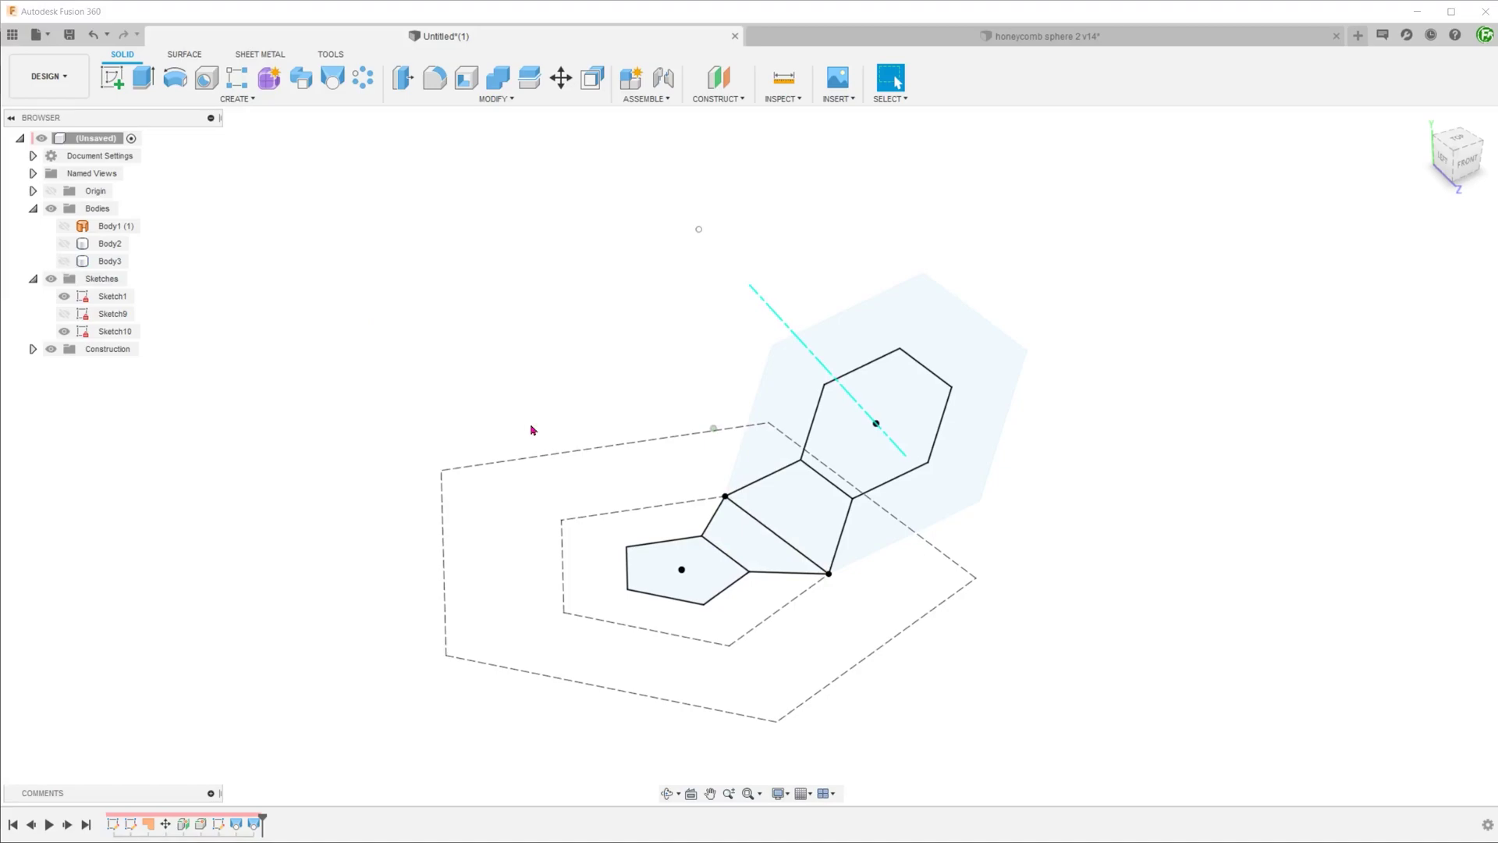
- Loft the trapezoid below the inner hexagon to the sphere centre point as a new body, then hide that body and show Sketch10 again
right_click(355, 260)
left_click(361, 212)
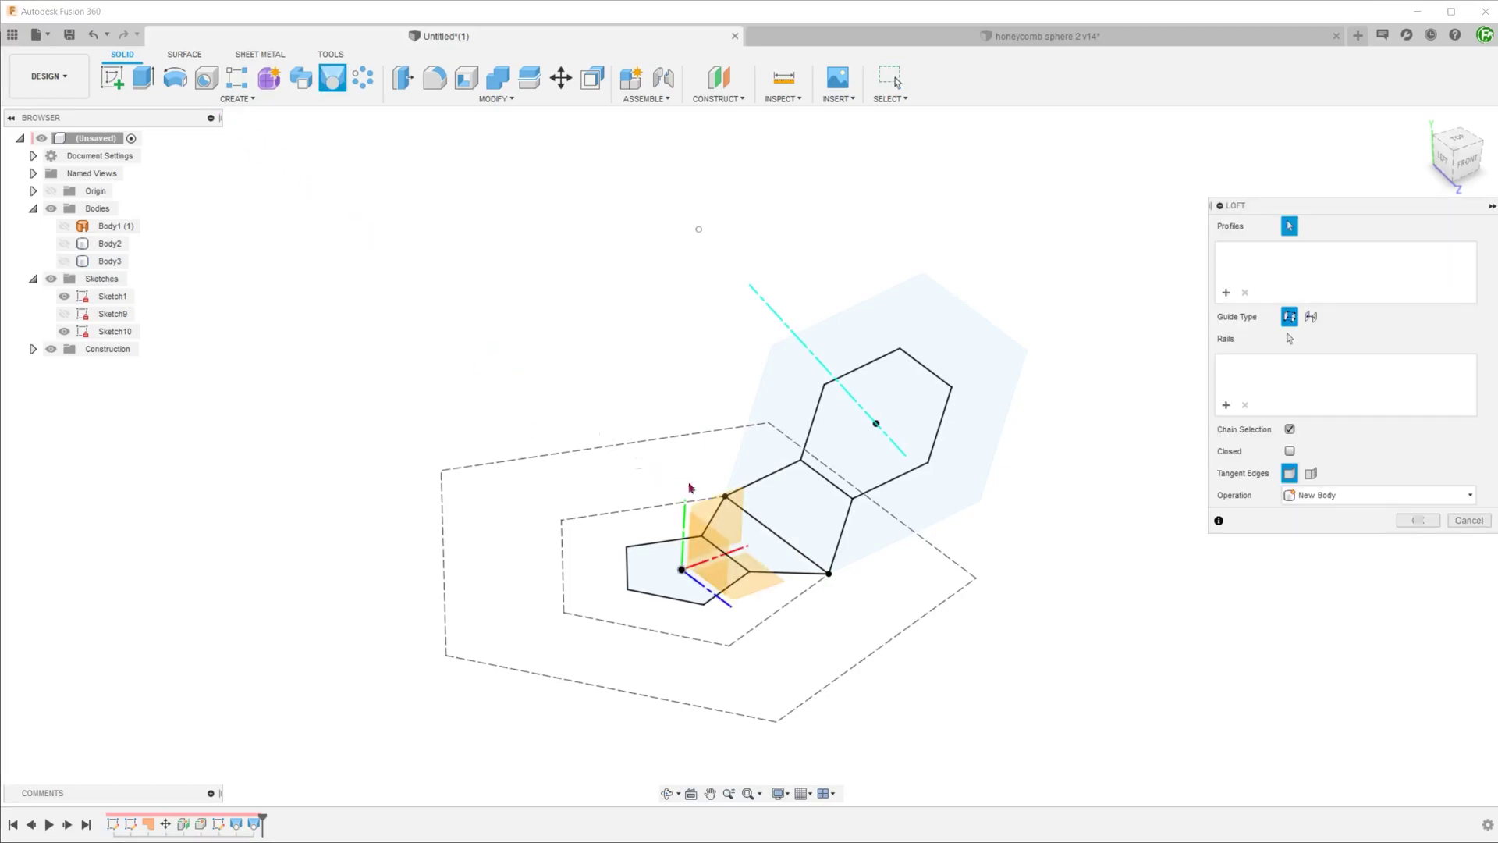
left_click(818, 512)
left_click(698, 231)
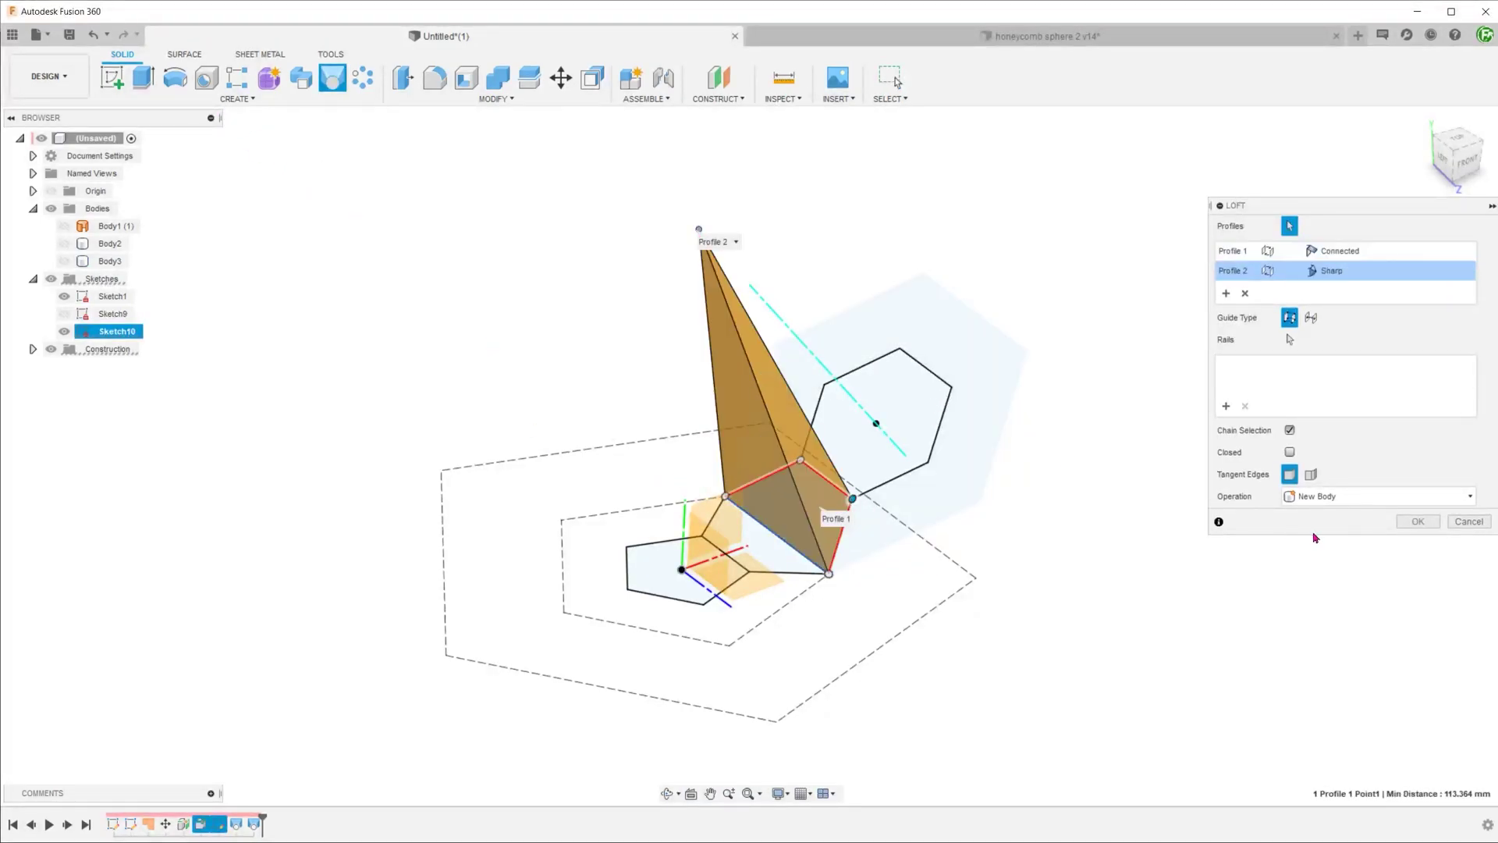
left_click(1418, 521)
left_click(64, 279)
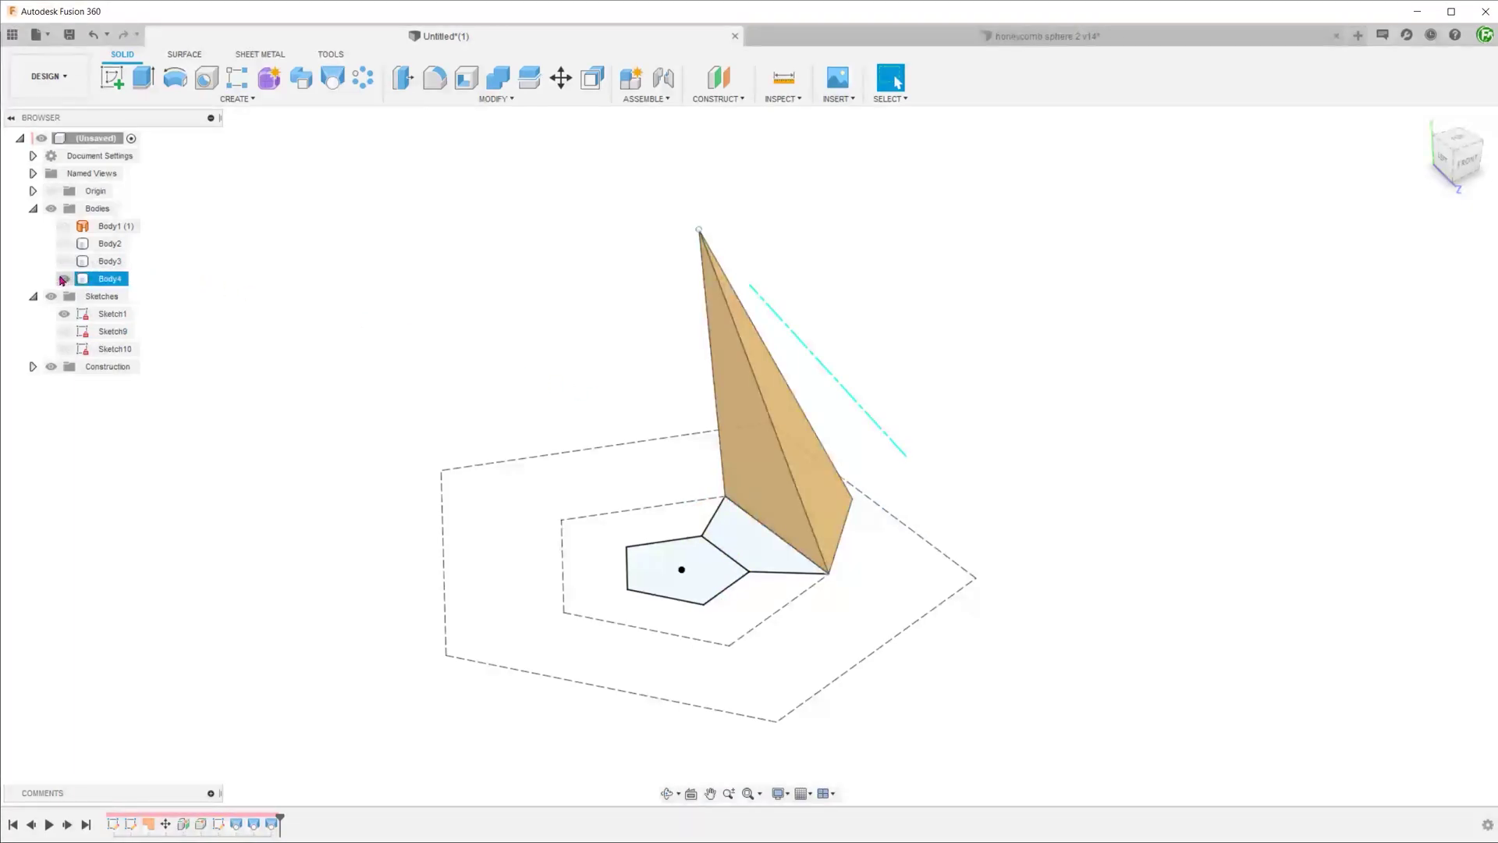
left_click(64, 349)
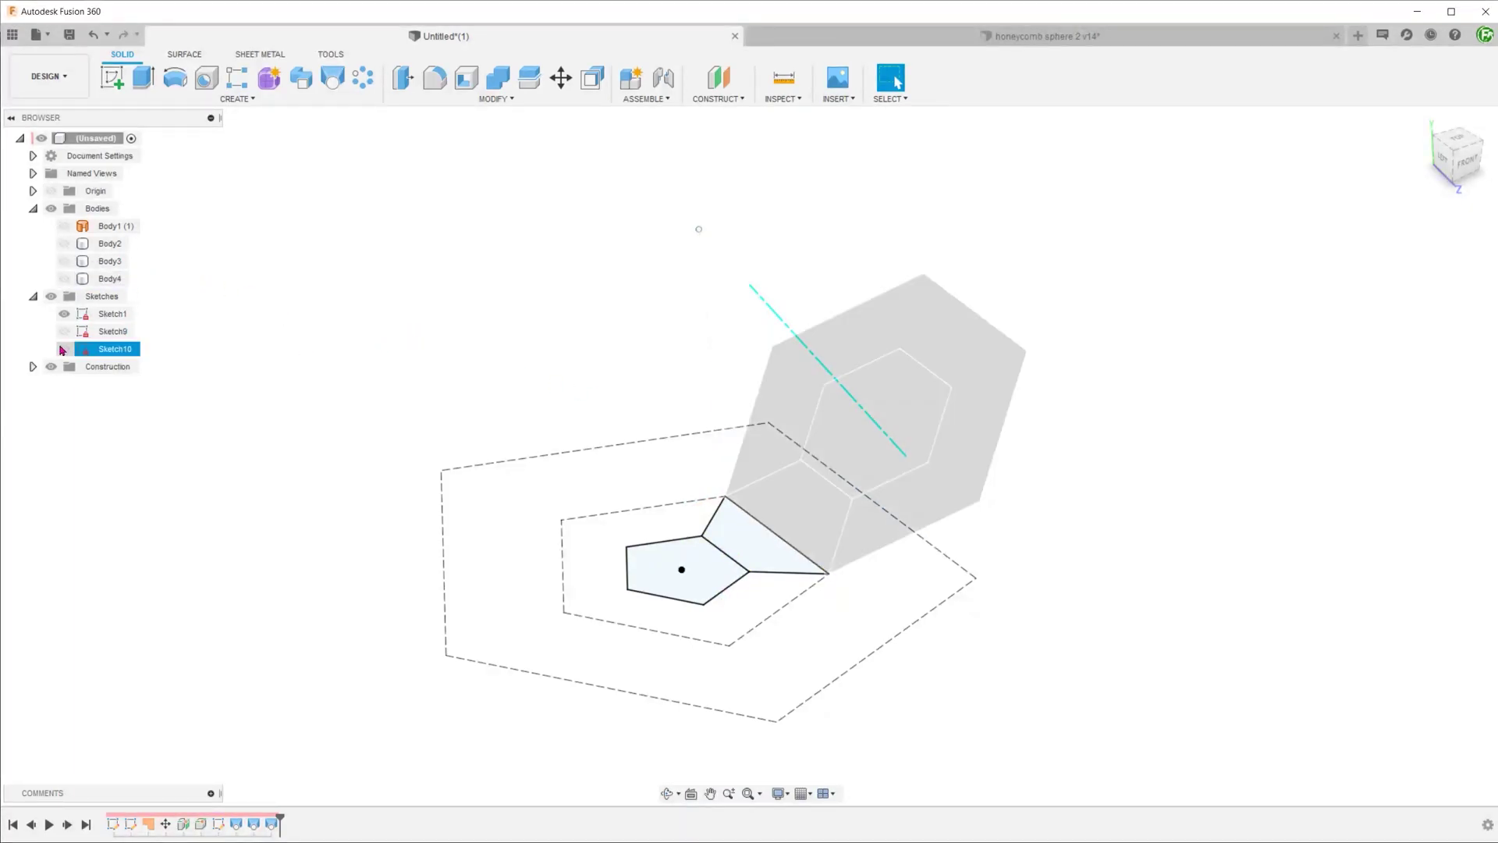
- Loft the inner hexagon profile to the sphere centre point as a new body
left_click(238, 98)
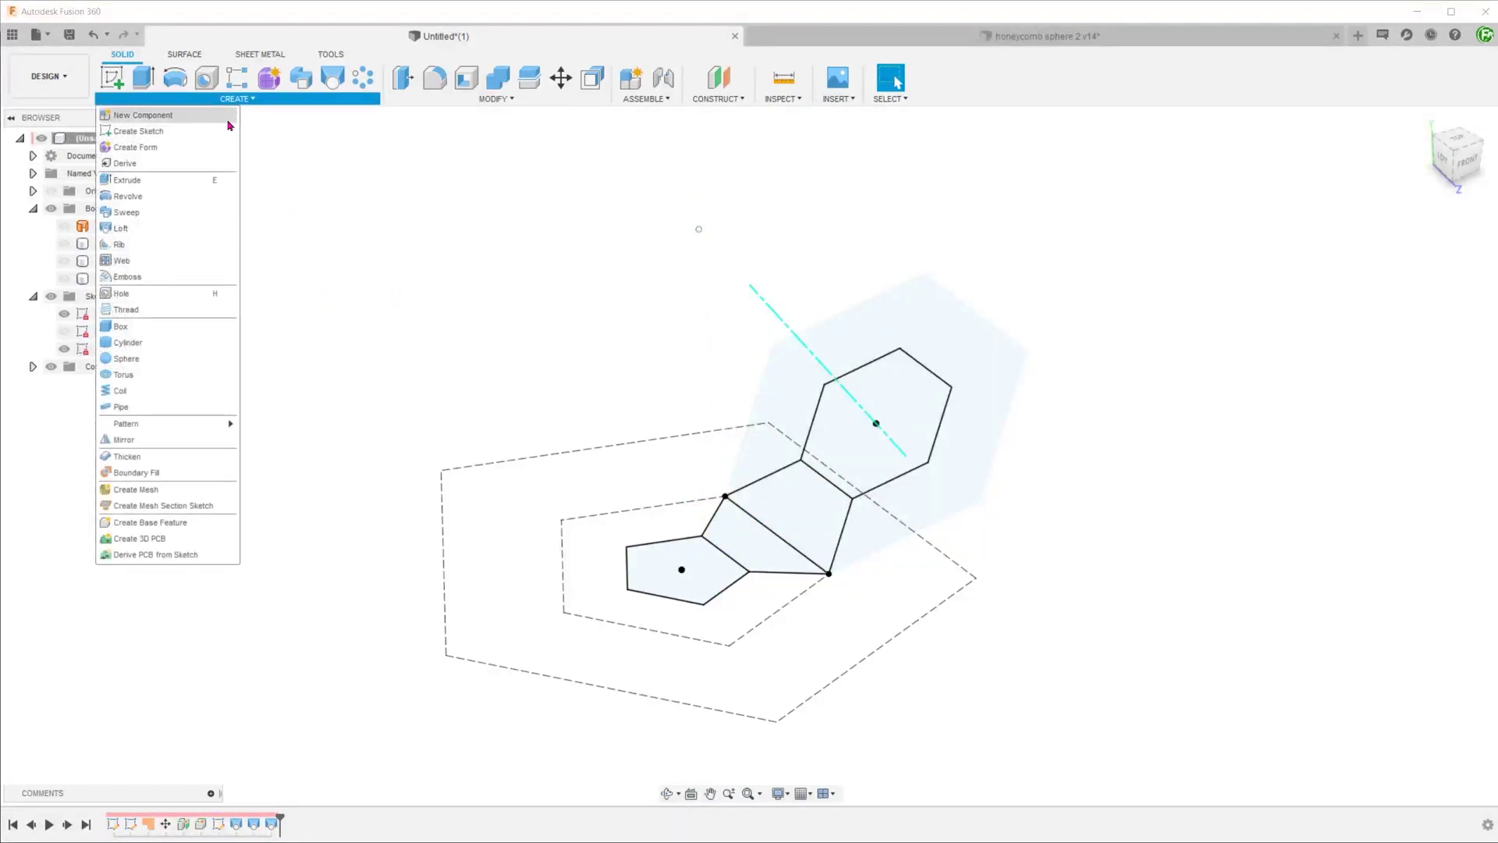
left_click(140, 220)
left_click(803, 389)
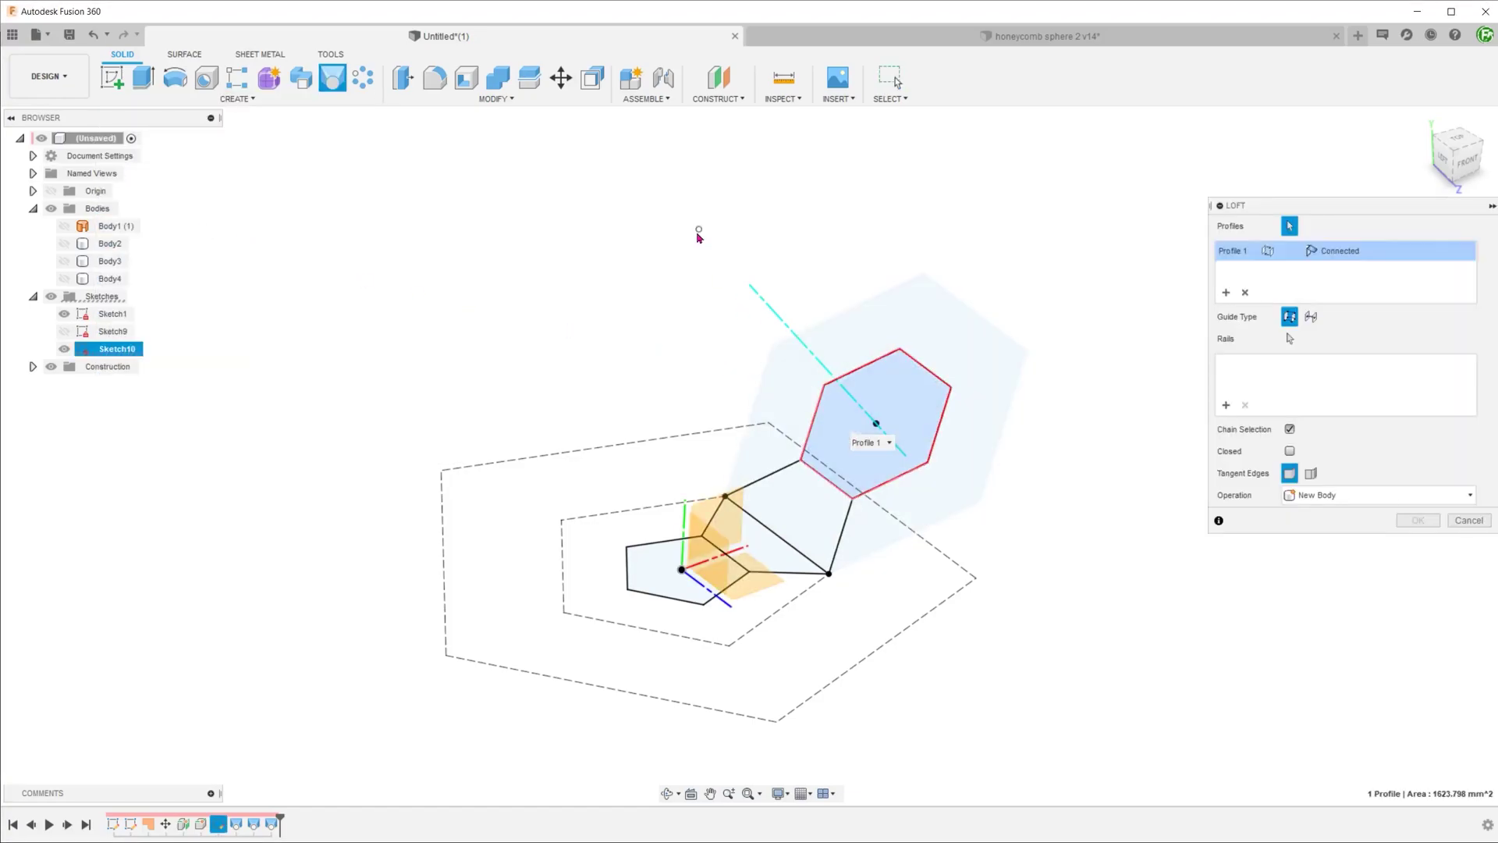
left_click(698, 230)
key("Return")
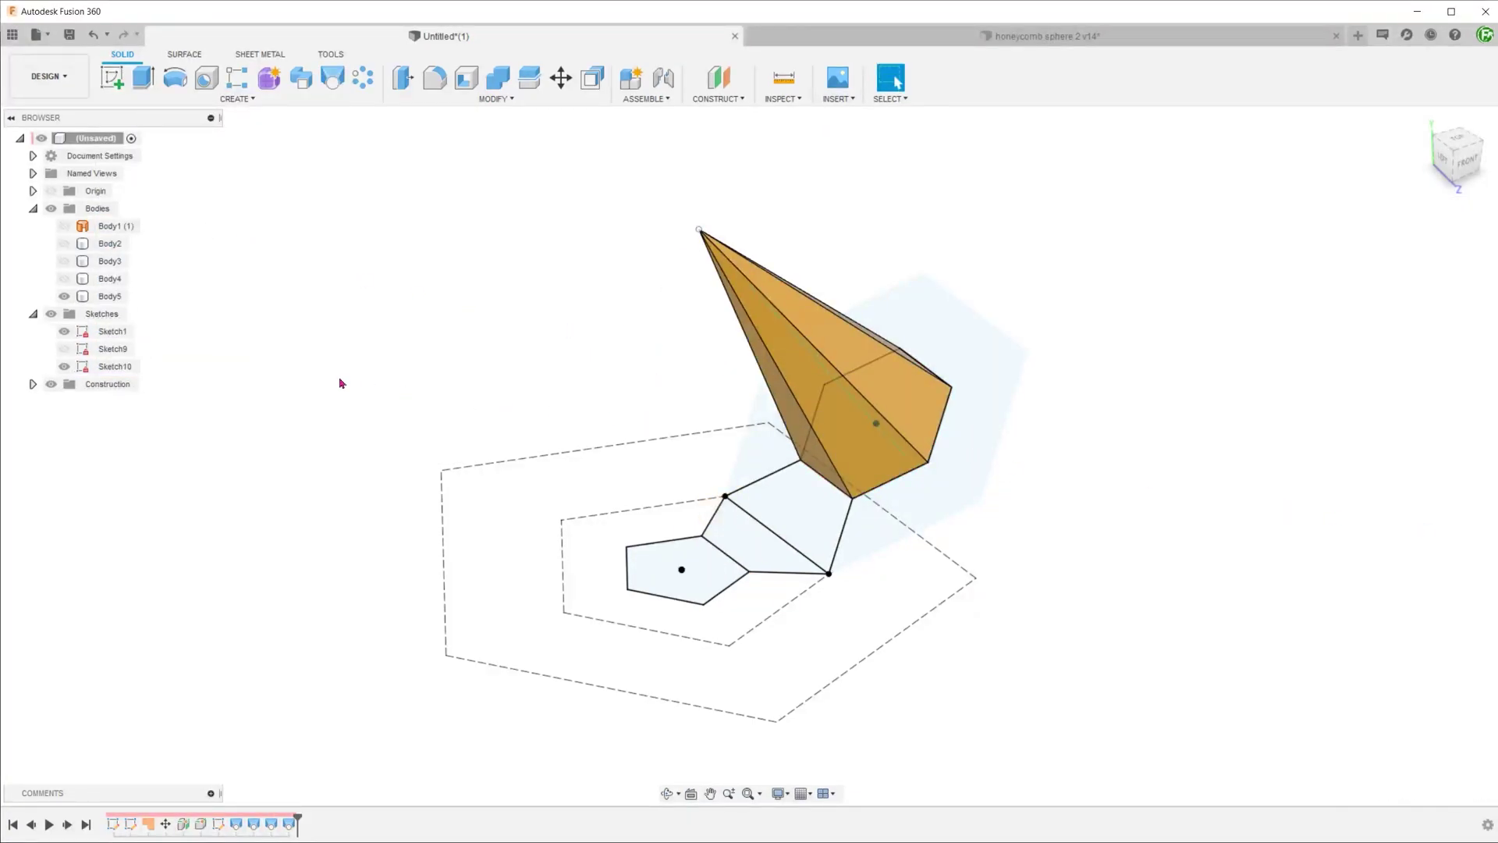
- Show the pentagonal pyramid and both trapezoidal loft bodies alongside the hexagonal one
left_click(64, 279)
left_click(64, 261)
left_click(64, 244)
middle_click_drag(287, 321, 297, 325, "shift")
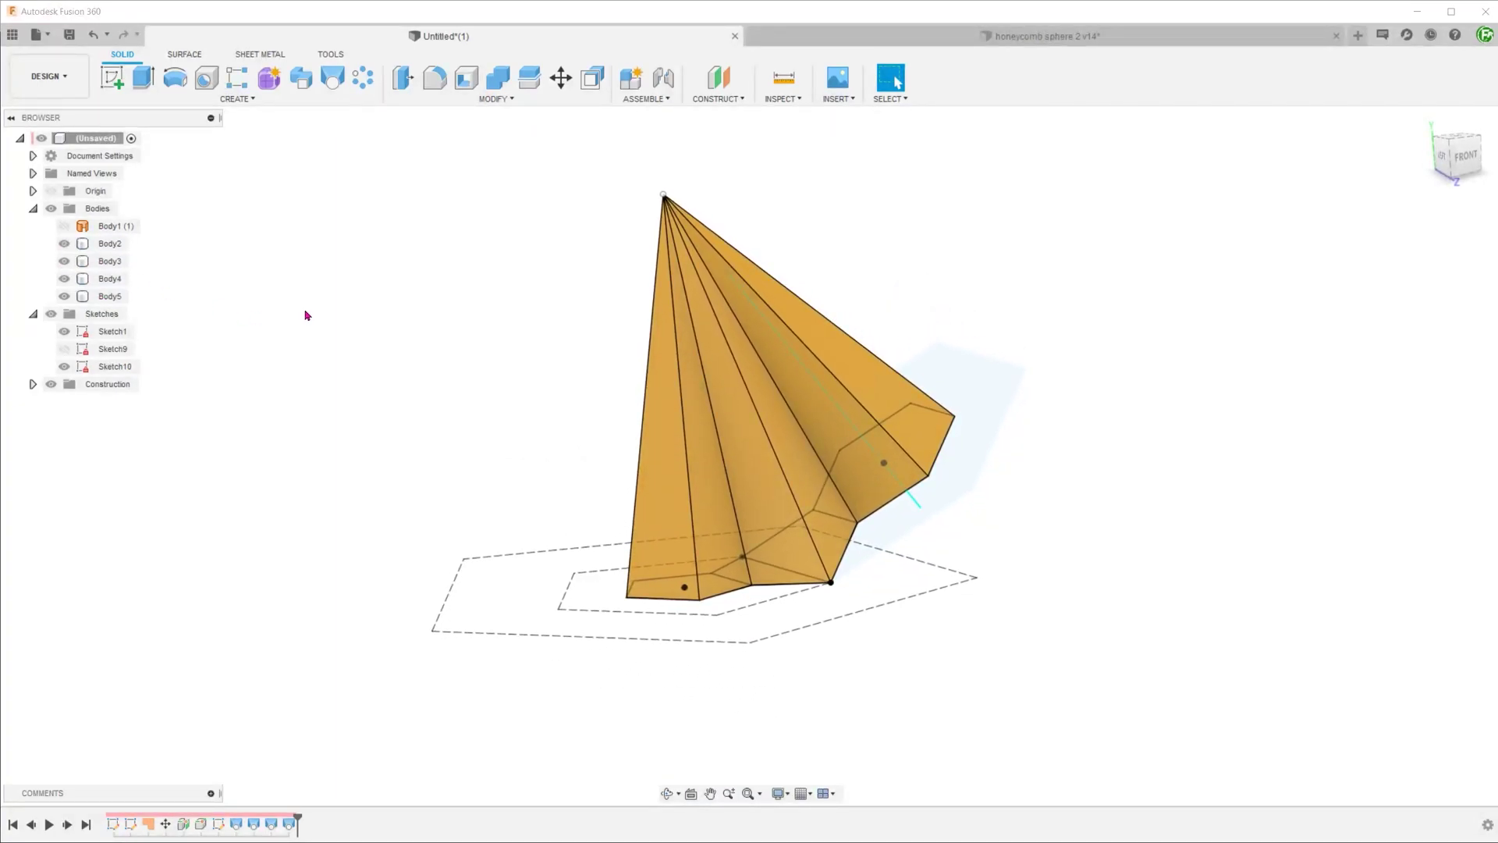
- Apply a duplicate of the glossy yellow enamel paint, recoloured red, to the hexagonal pyramid body
right_click(109, 260)
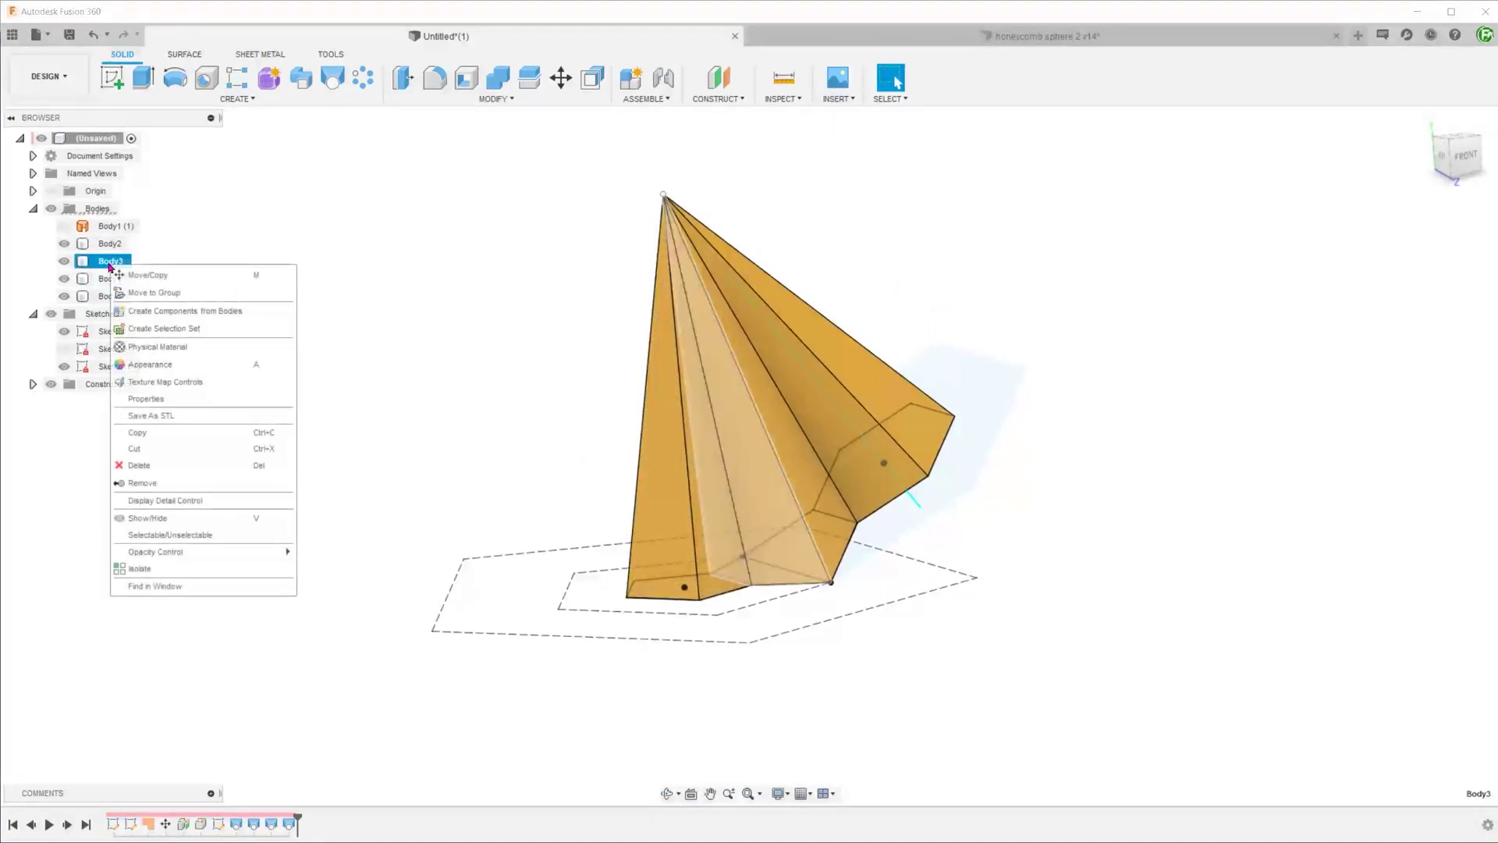
left_click(149, 365)
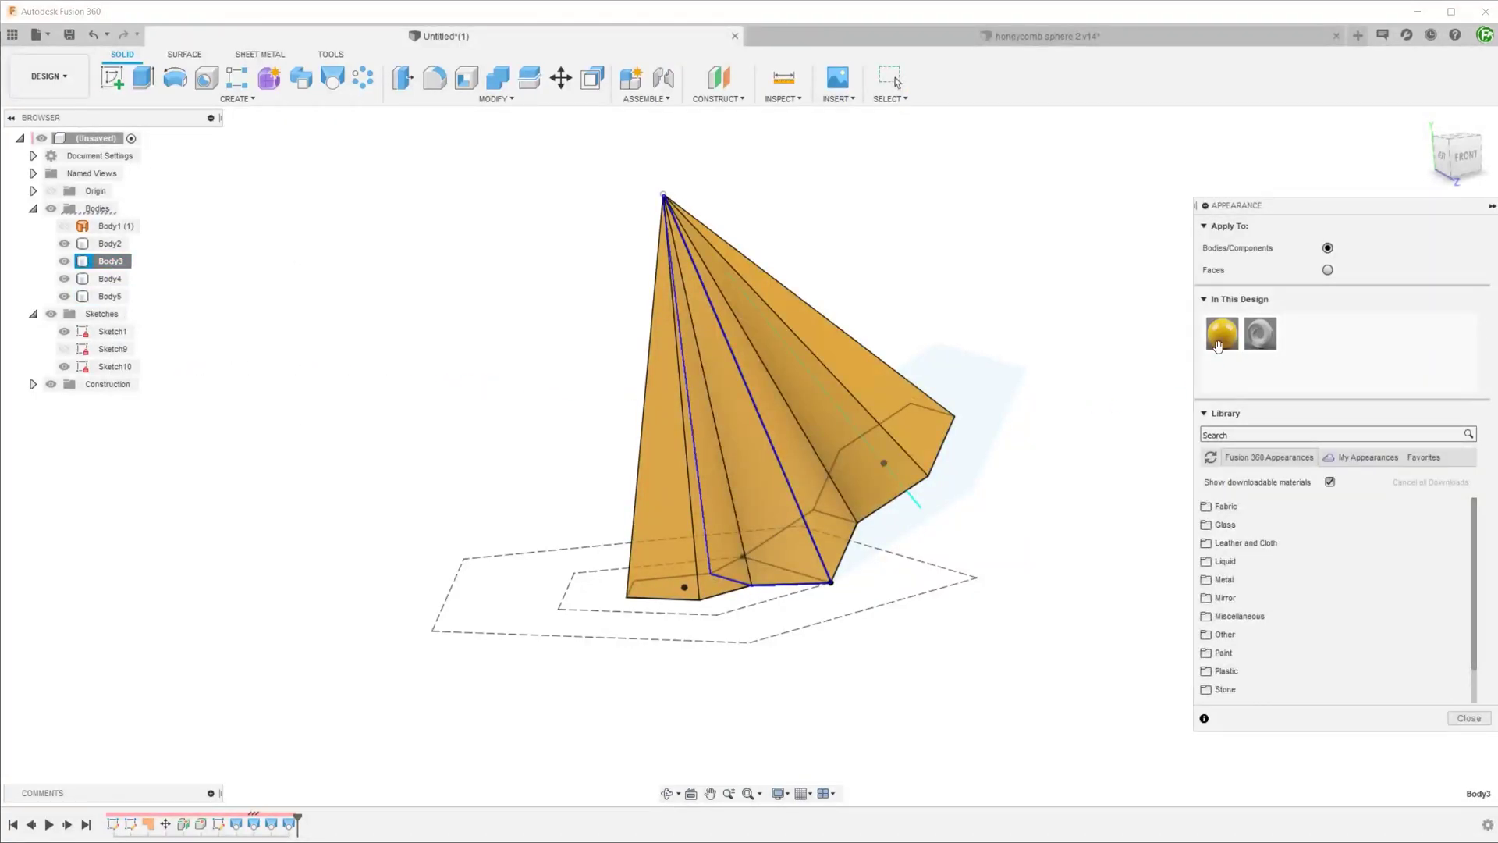
right_click(1222, 336)
left_click(1249, 362)
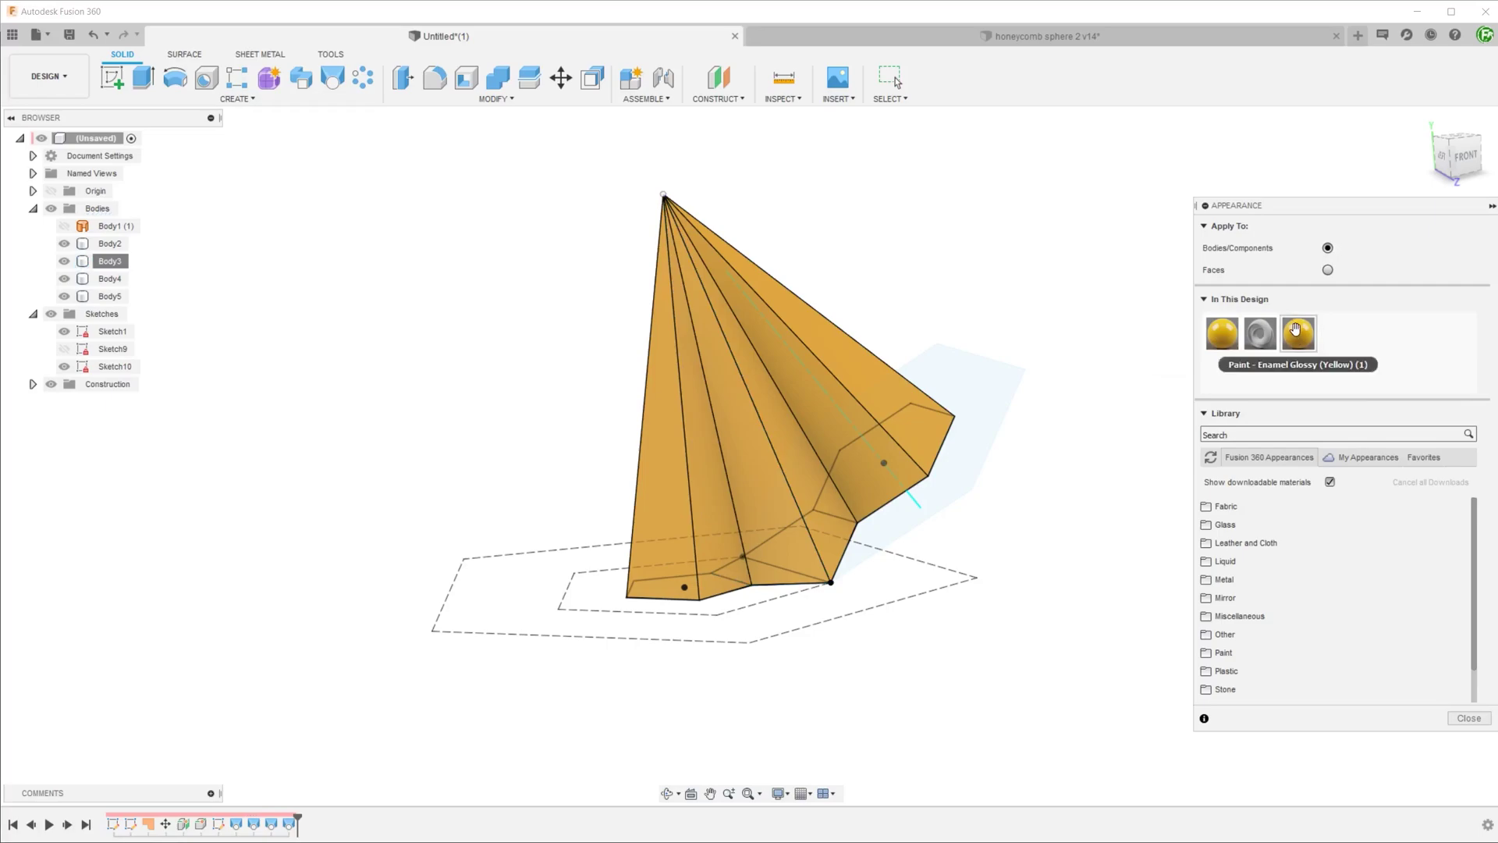
double_click(1298, 333)
left_click_drag(1164, 271, 1055, 279)
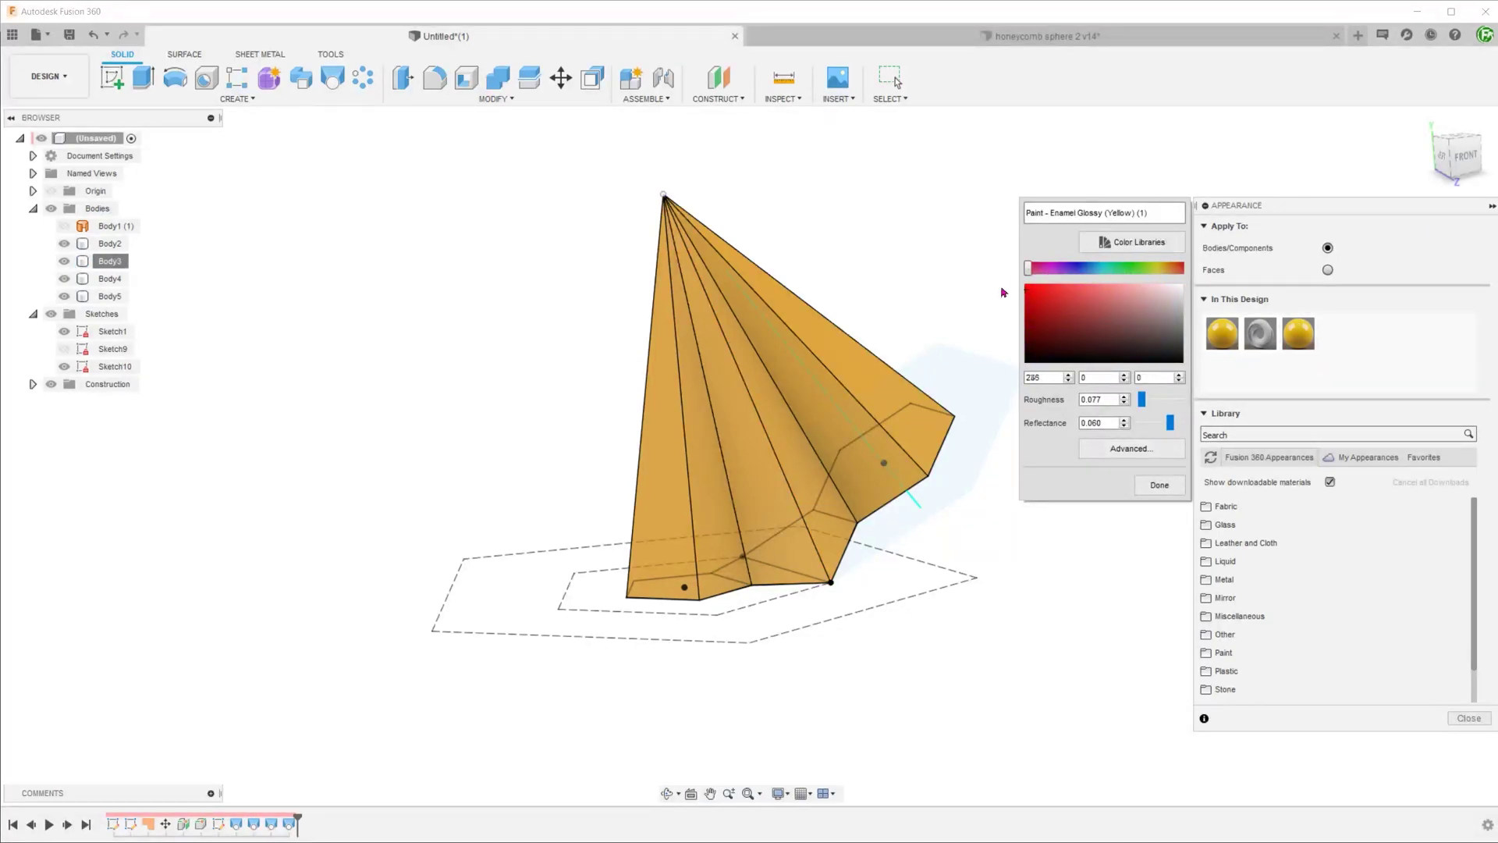
left_click(1141, 485)
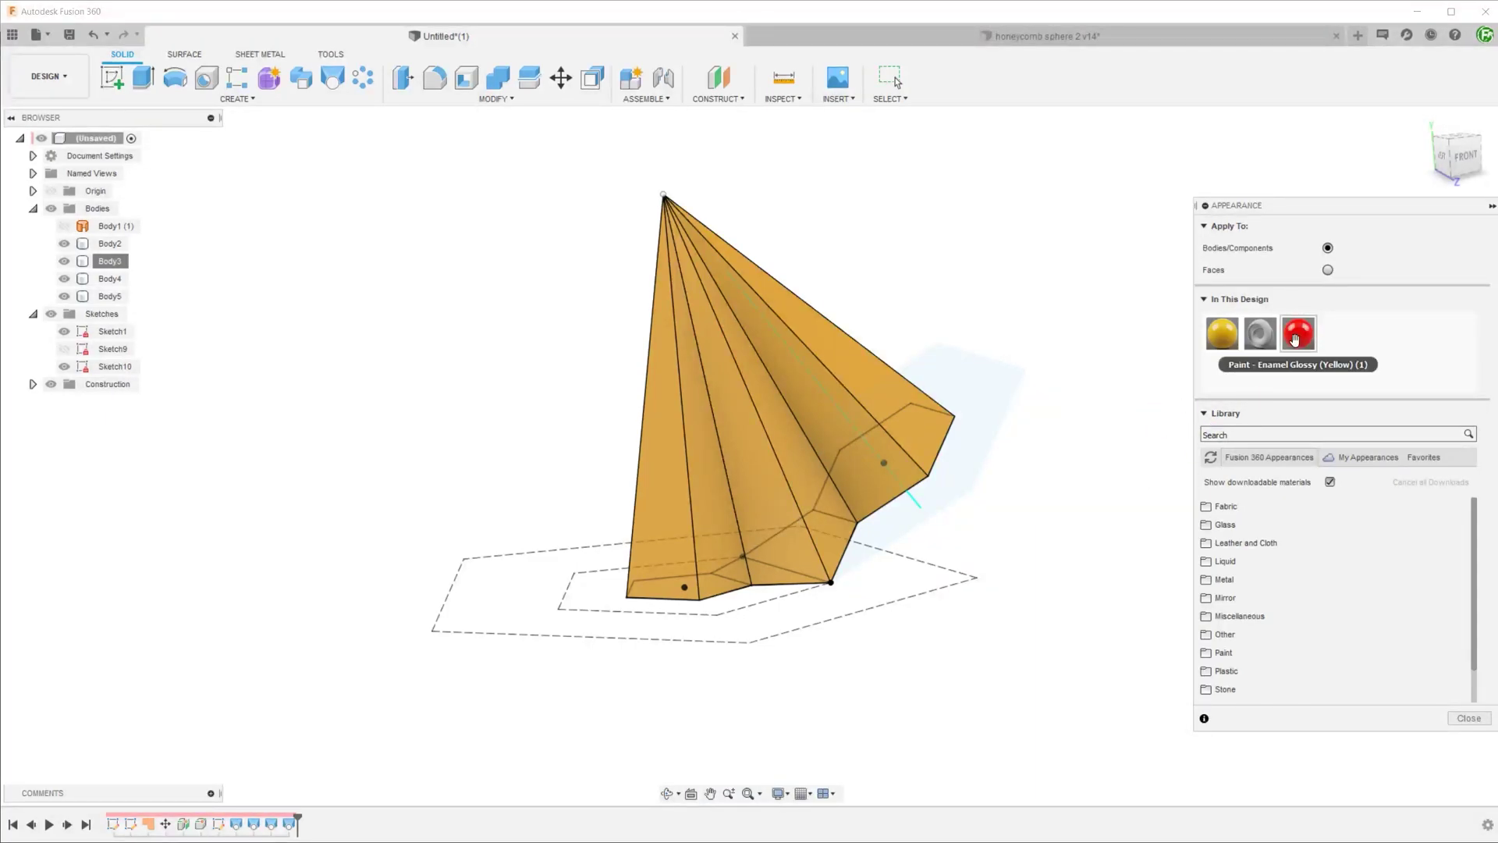
left_click_drag(1297, 333, 870, 408)
- Duplicate the red enamel paint, recolour the copy turquoise, and apply it to the trapezoidal body adjoining the hexagonal pyramid
right_click(1300, 336)
left_click(1331, 360)
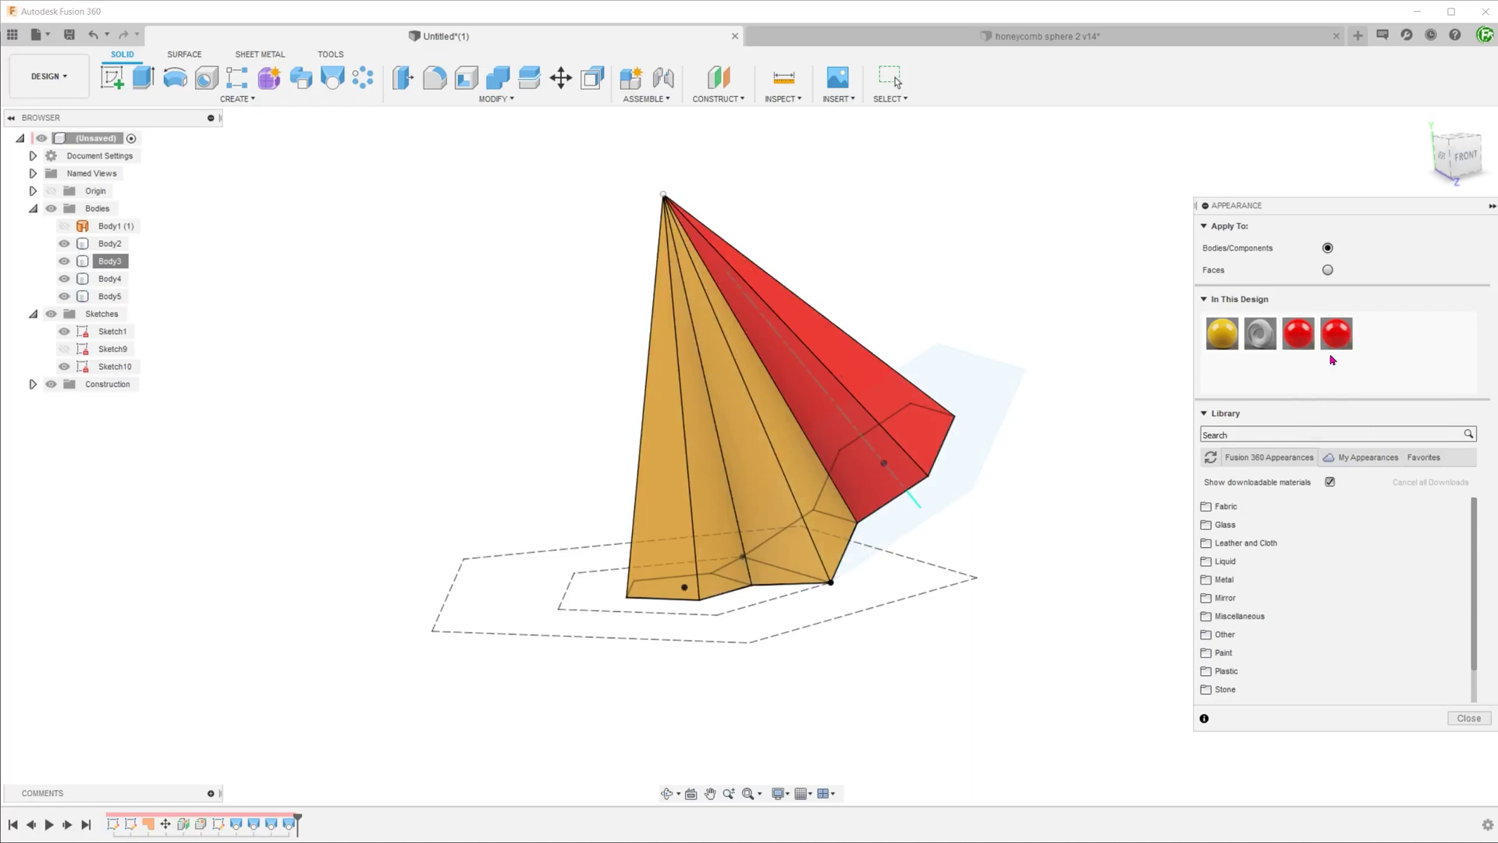
double_click(1344, 342)
left_click_drag(1179, 269, 1117, 270)
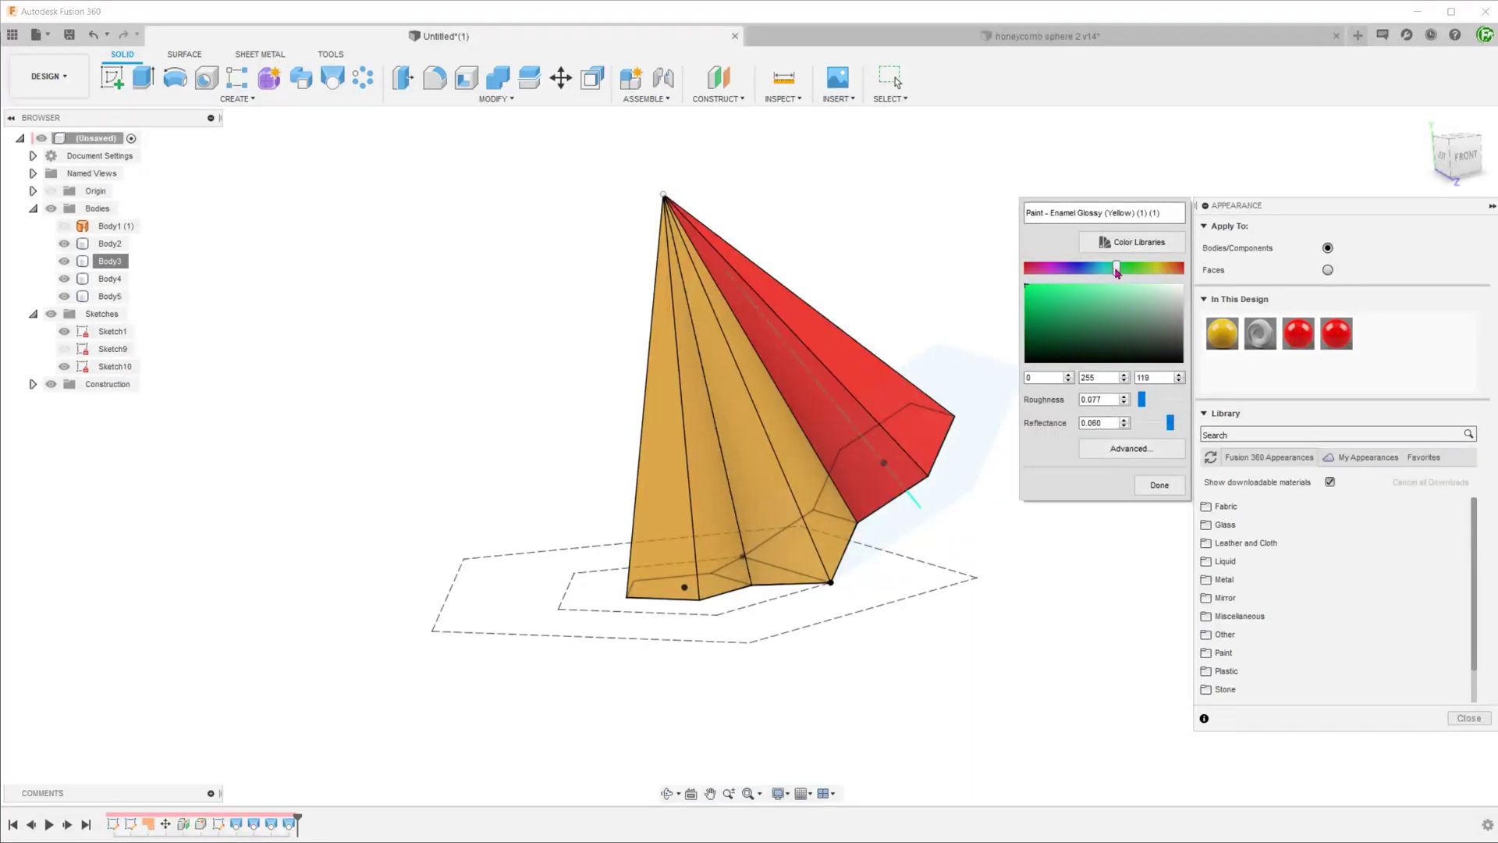
left_click(1159, 485)
left_click_drag(1336, 333, 804, 479)
- Duplicate the turquoise paint, recolour it purple (RGB 204, 0, 255), and apply it to the trapezoidal body beside the pentagonal pyramid
right_click(1336, 335)
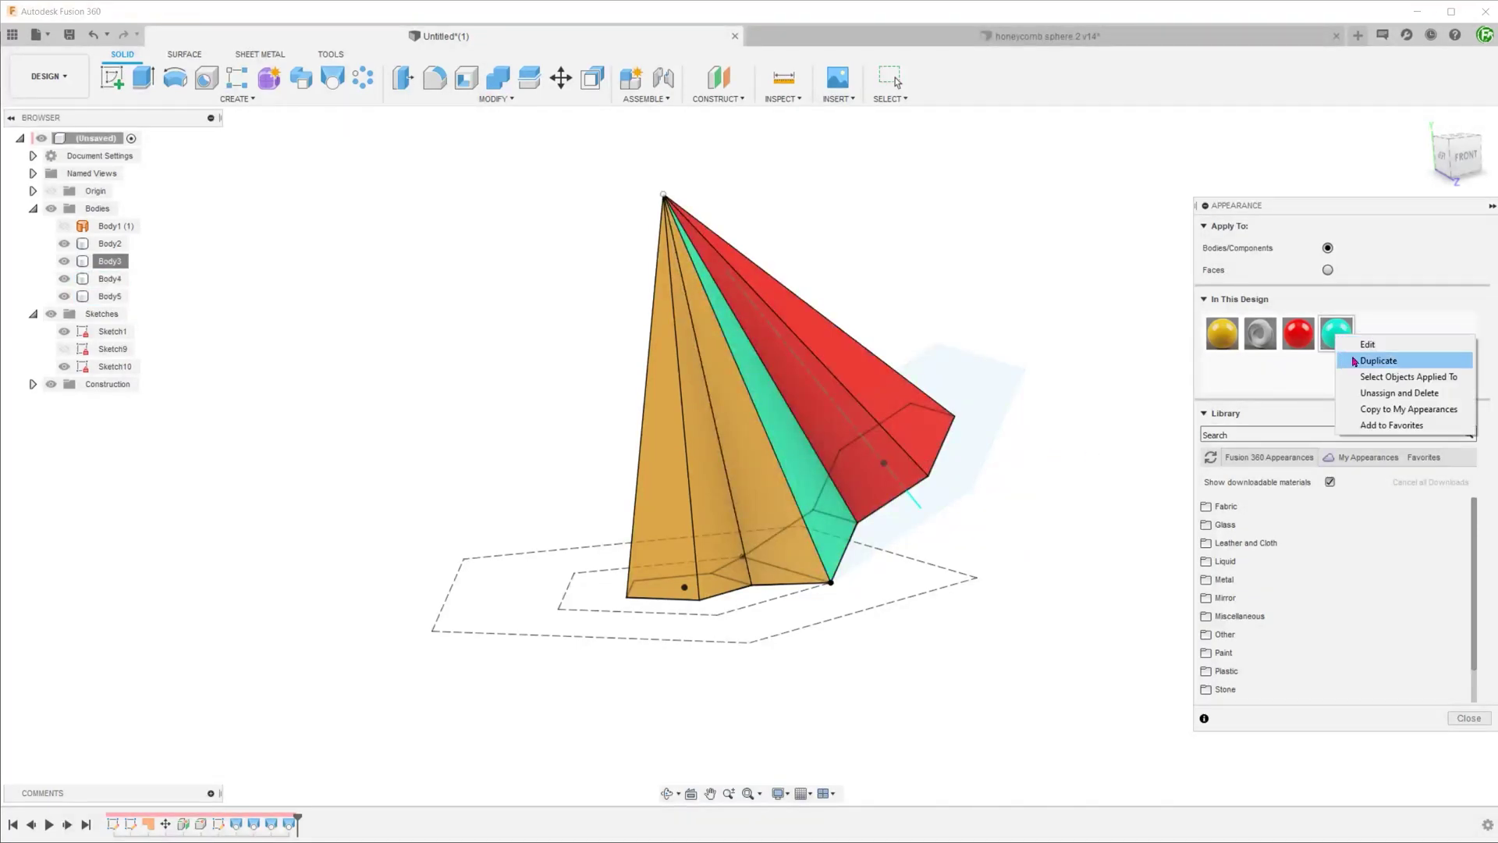
left_click(1367, 358)
double_click(1374, 335)
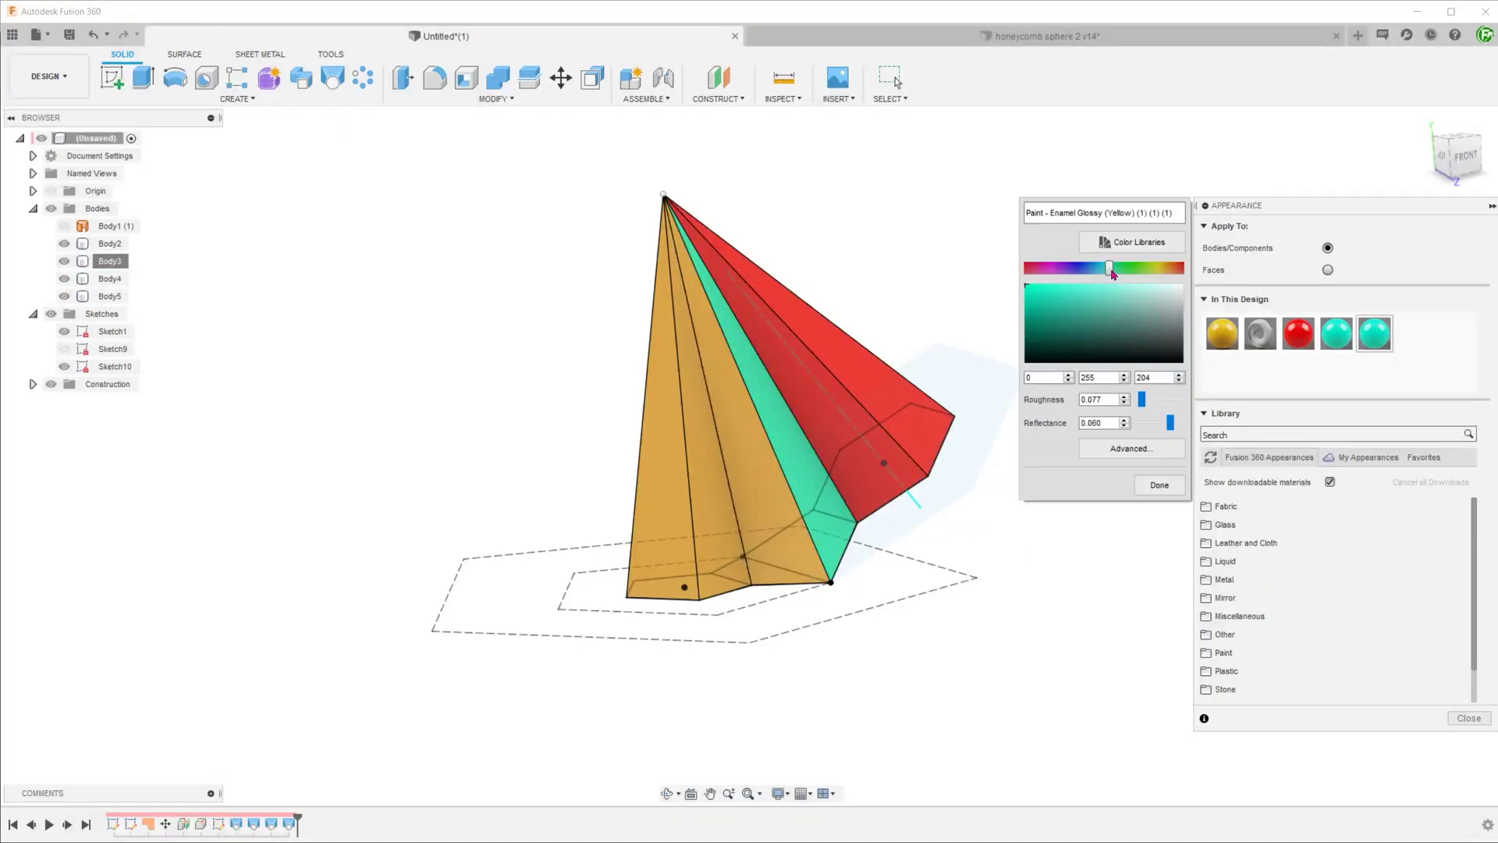
left_click_drag(1108, 269, 1058, 269)
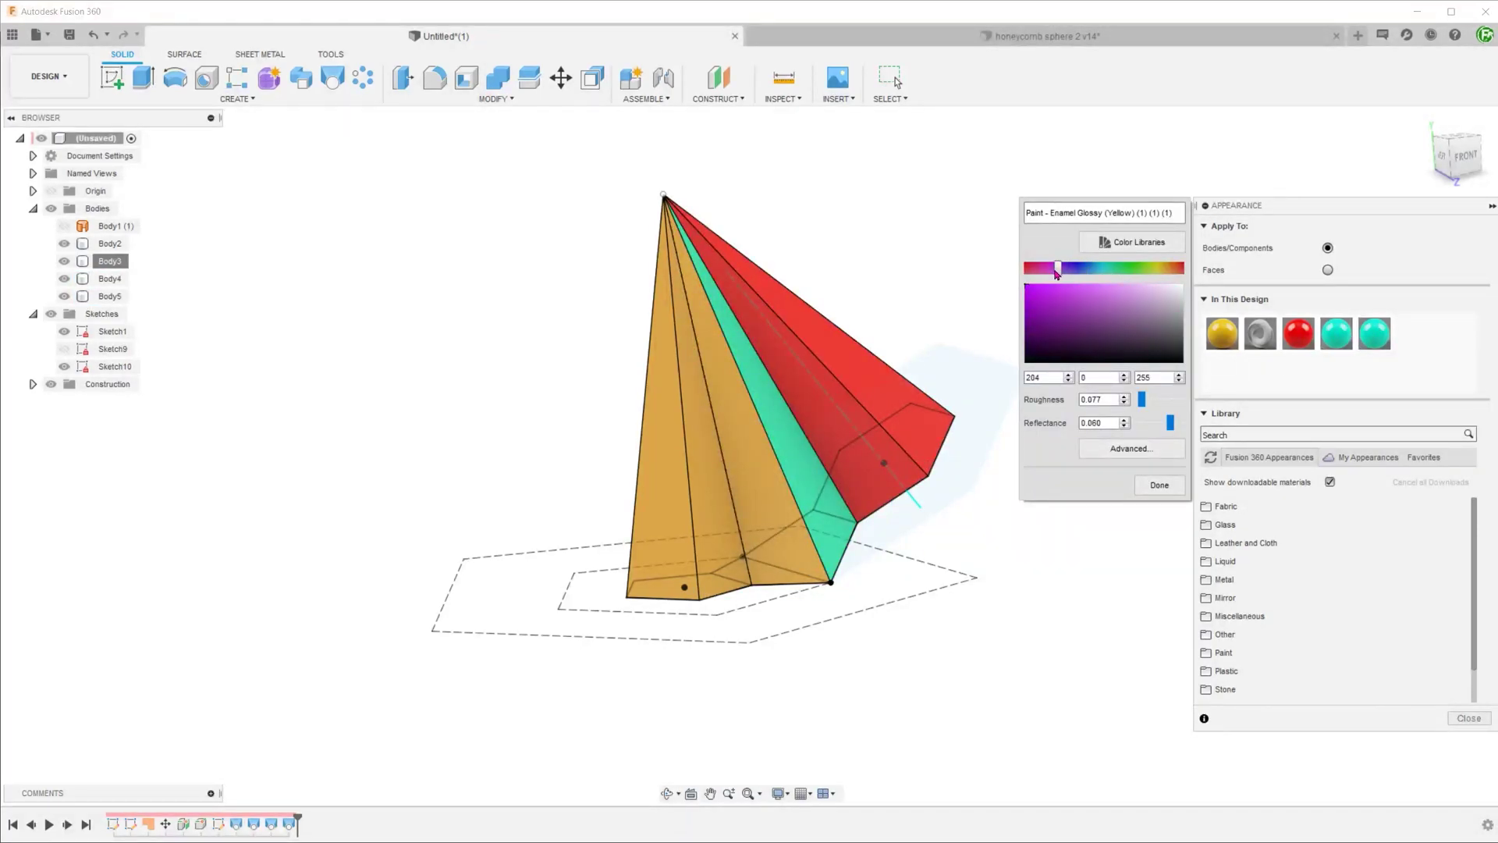
left_click(1160, 485)
left_click_drag(1375, 333, 779, 529)
left_click(1466, 718)
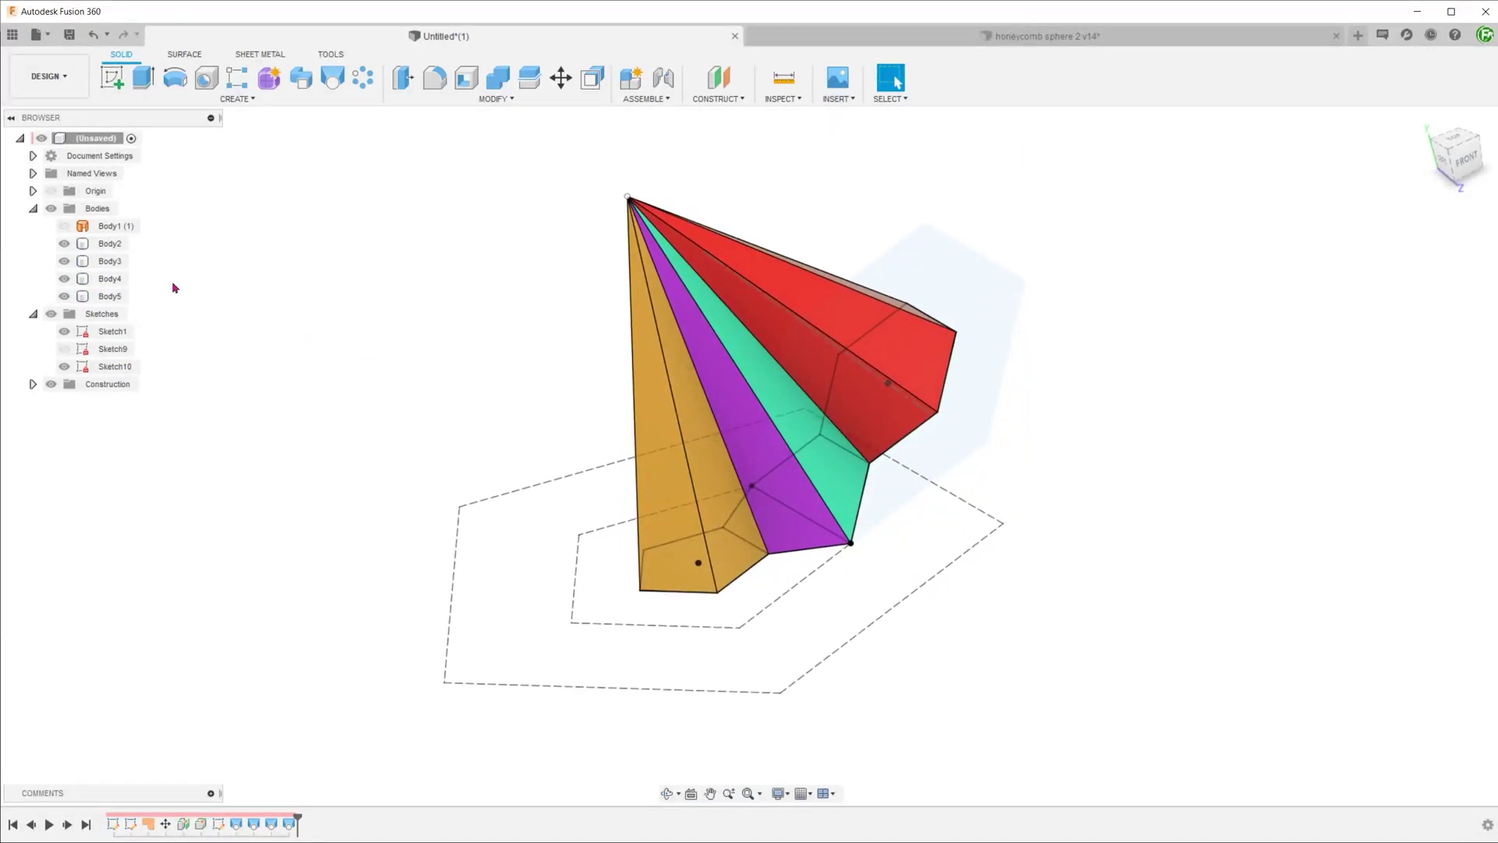
- Show the origin planes and start a new sketch on the XY plane
left_click(64, 225)
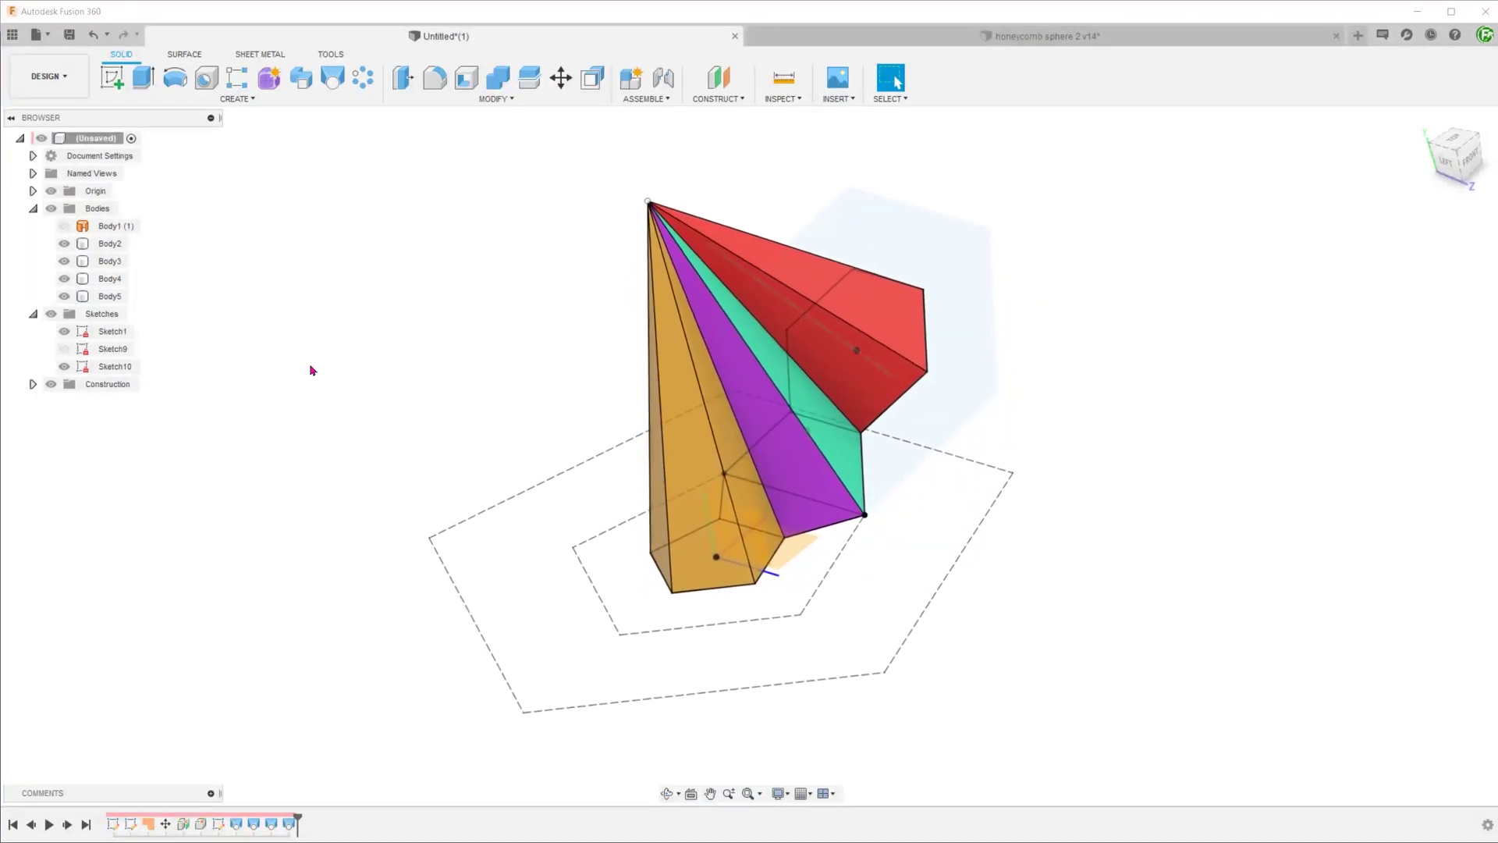
left_click(809, 455)
left_click(827, 525)
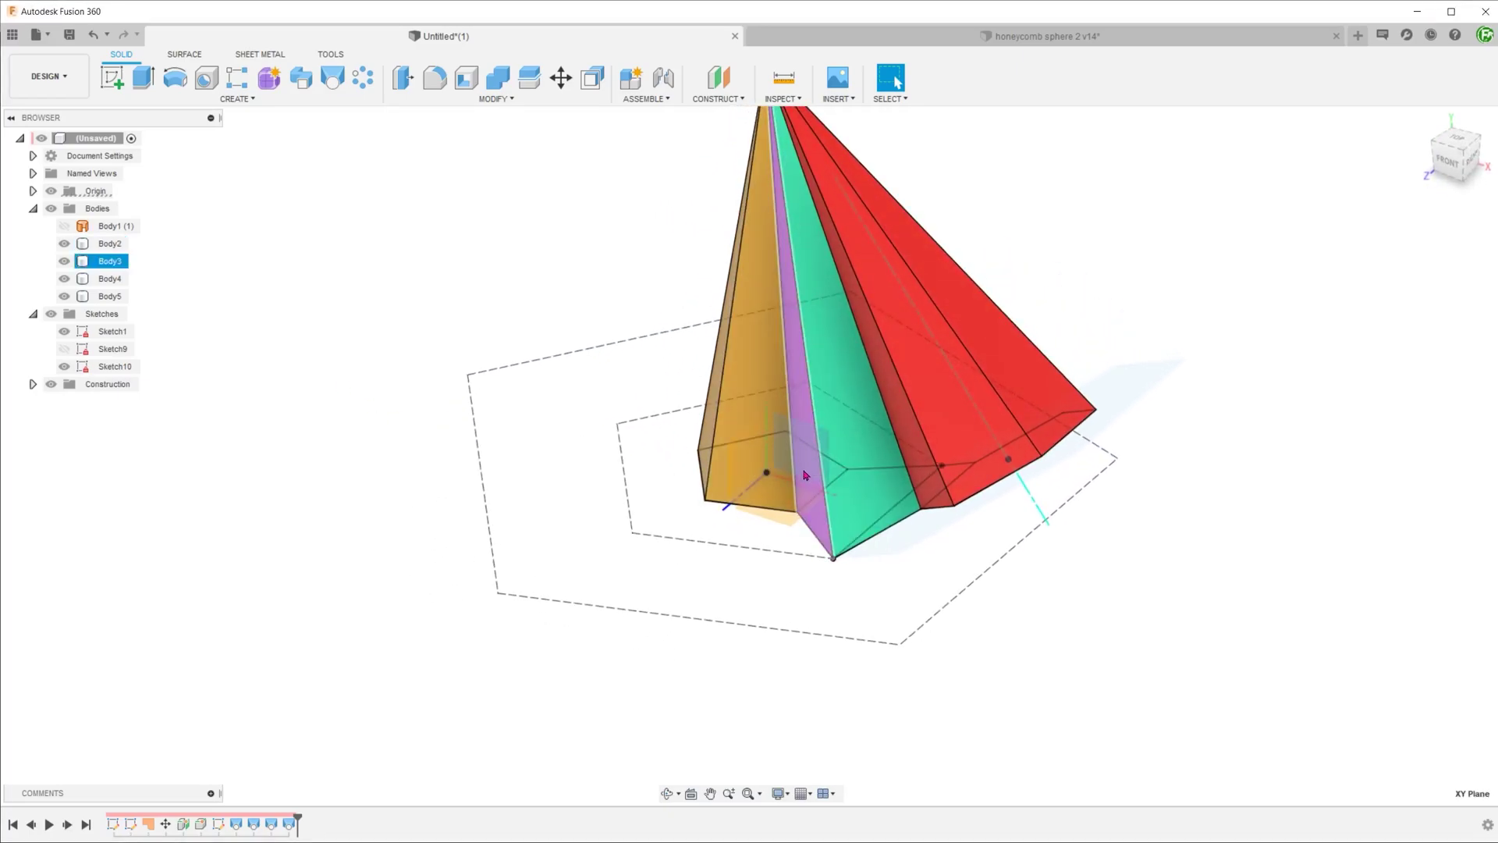
right_click(806, 458)
left_click(800, 521)
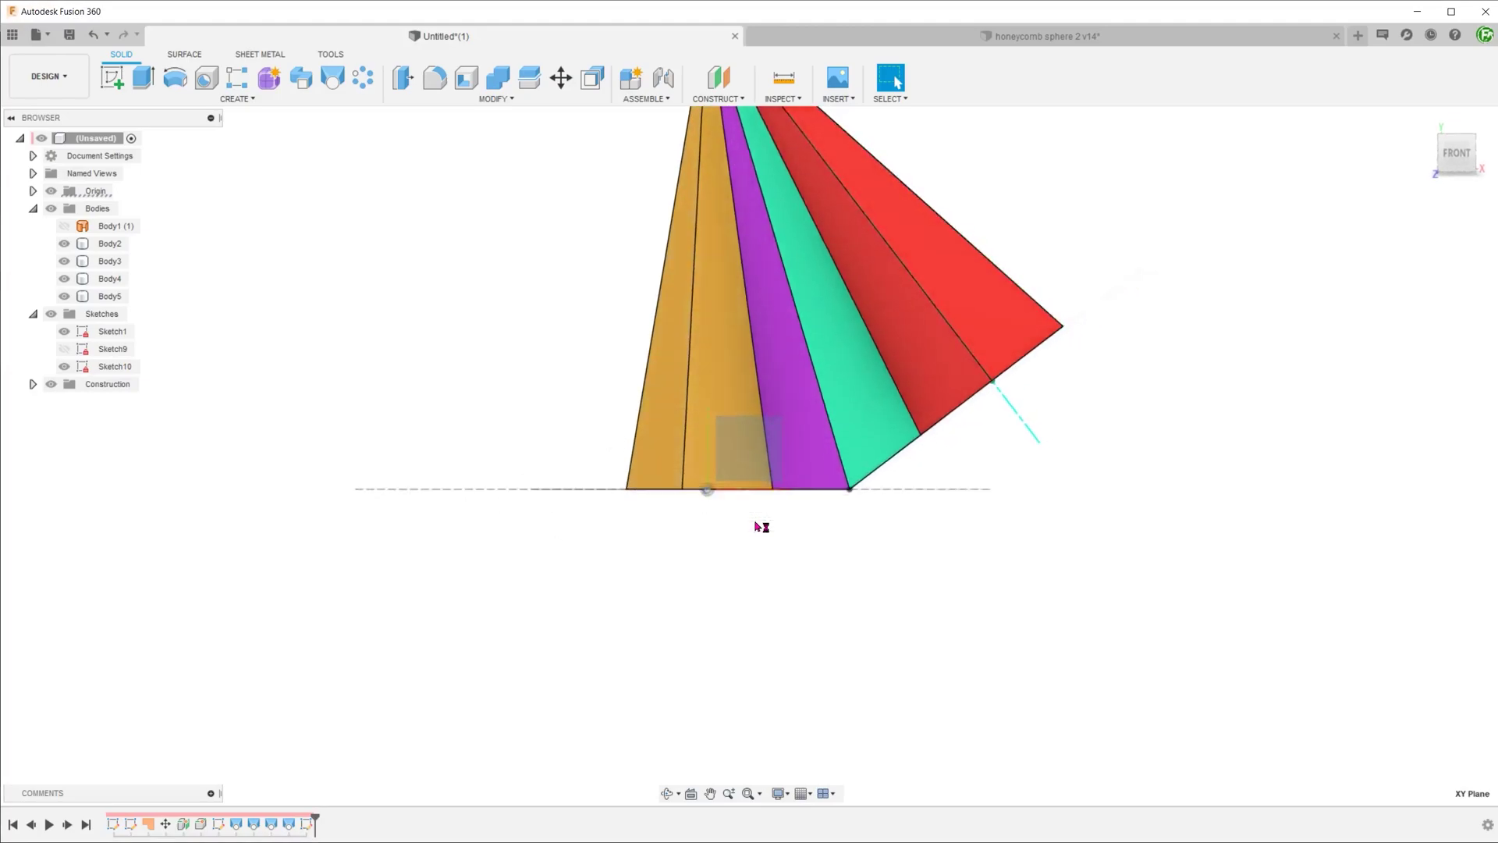
scroll(695, 543, "down", 2)
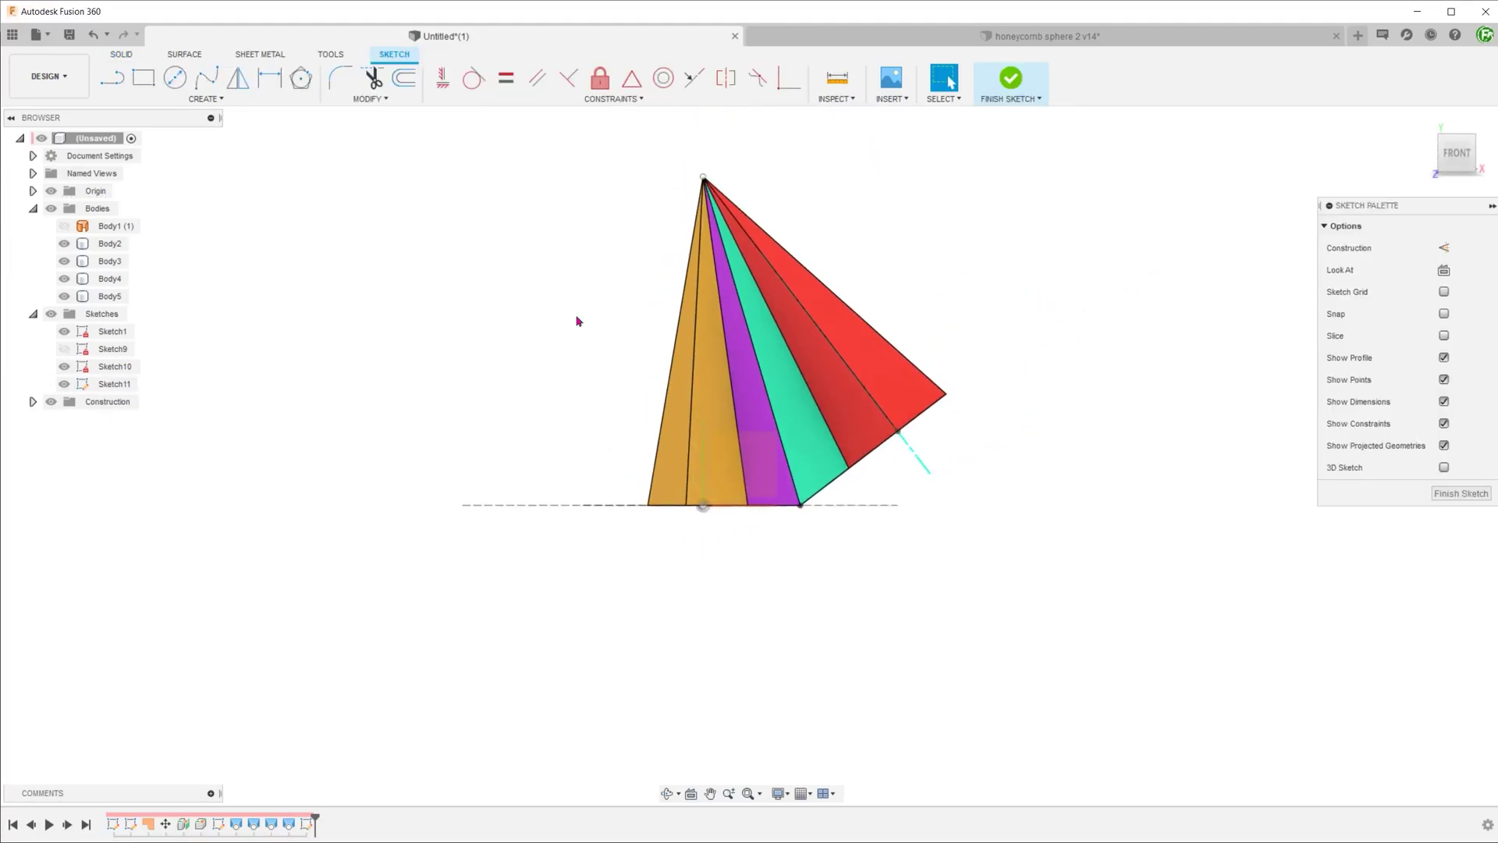
scroll(587, 210, "up", 1)
scroll(684, 139, "up", 1)
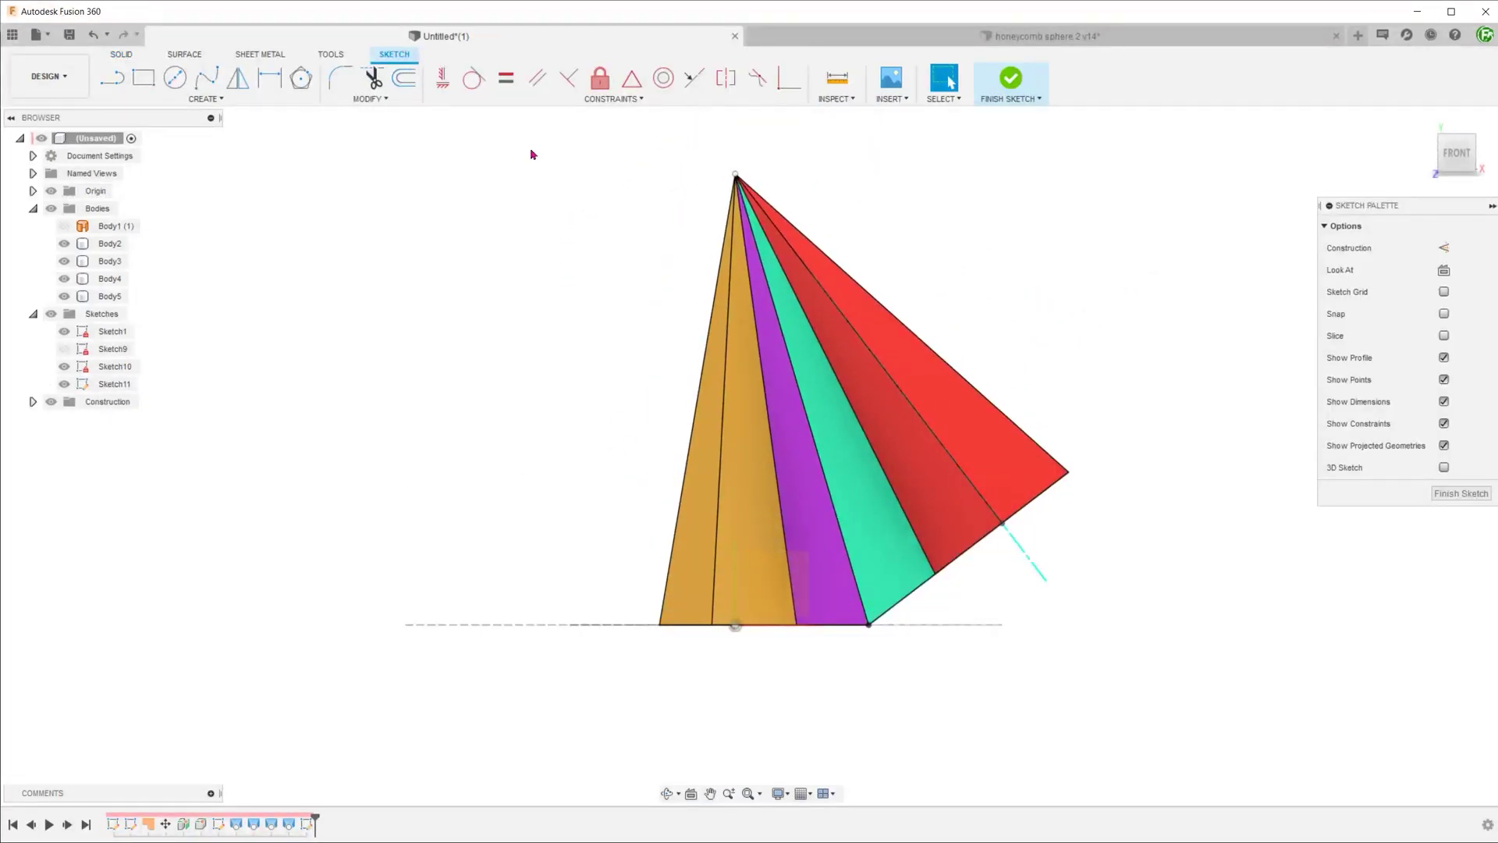
- Sketch a center point arc centred on the sphere centre point, running from the vertical axis below it up to the left
left_click(207, 99)
mouse_move(180, 165)
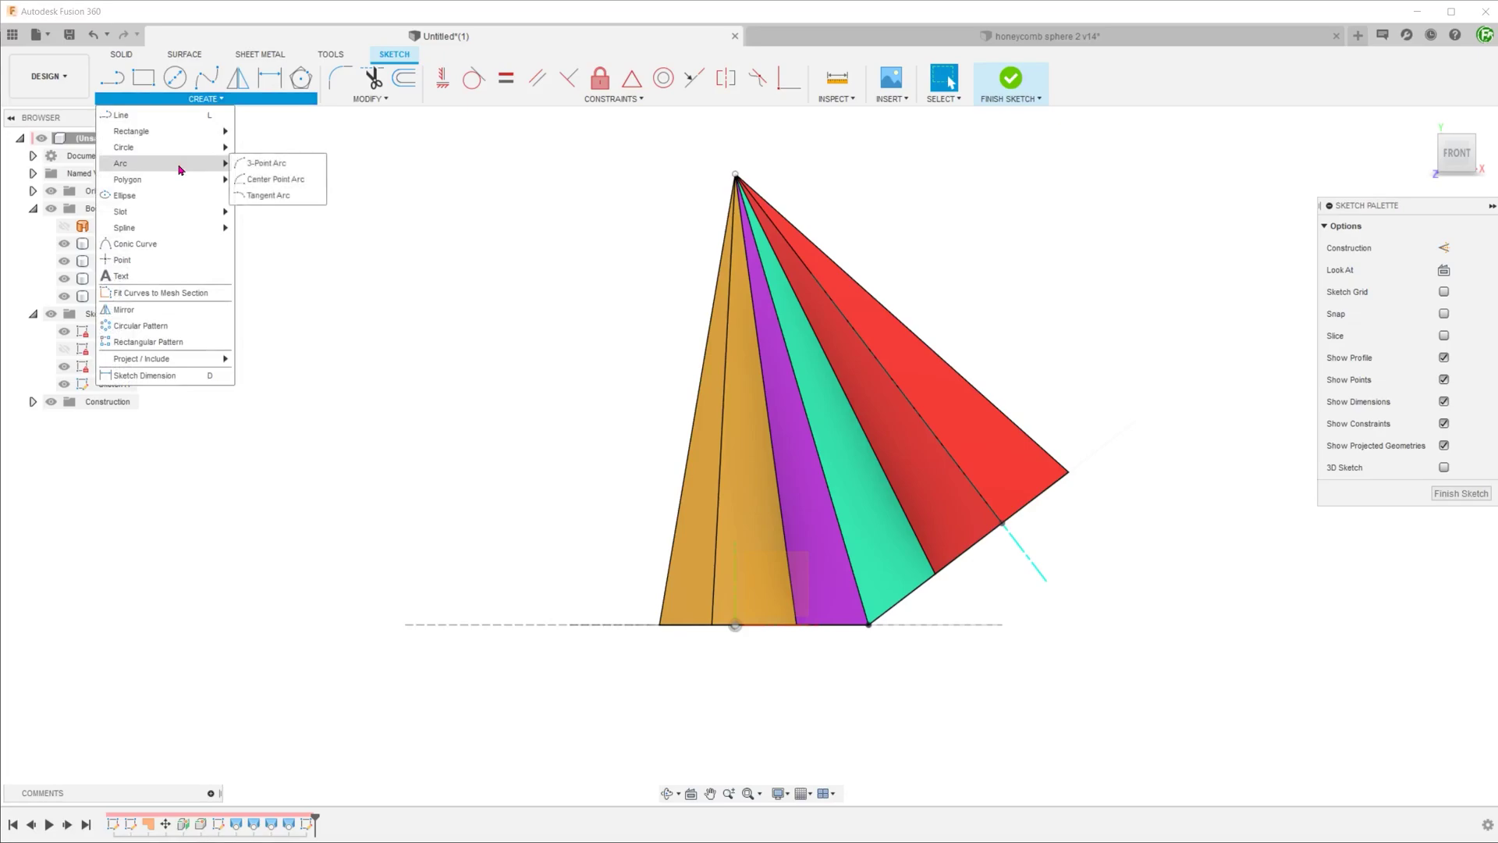
left_click(285, 180)
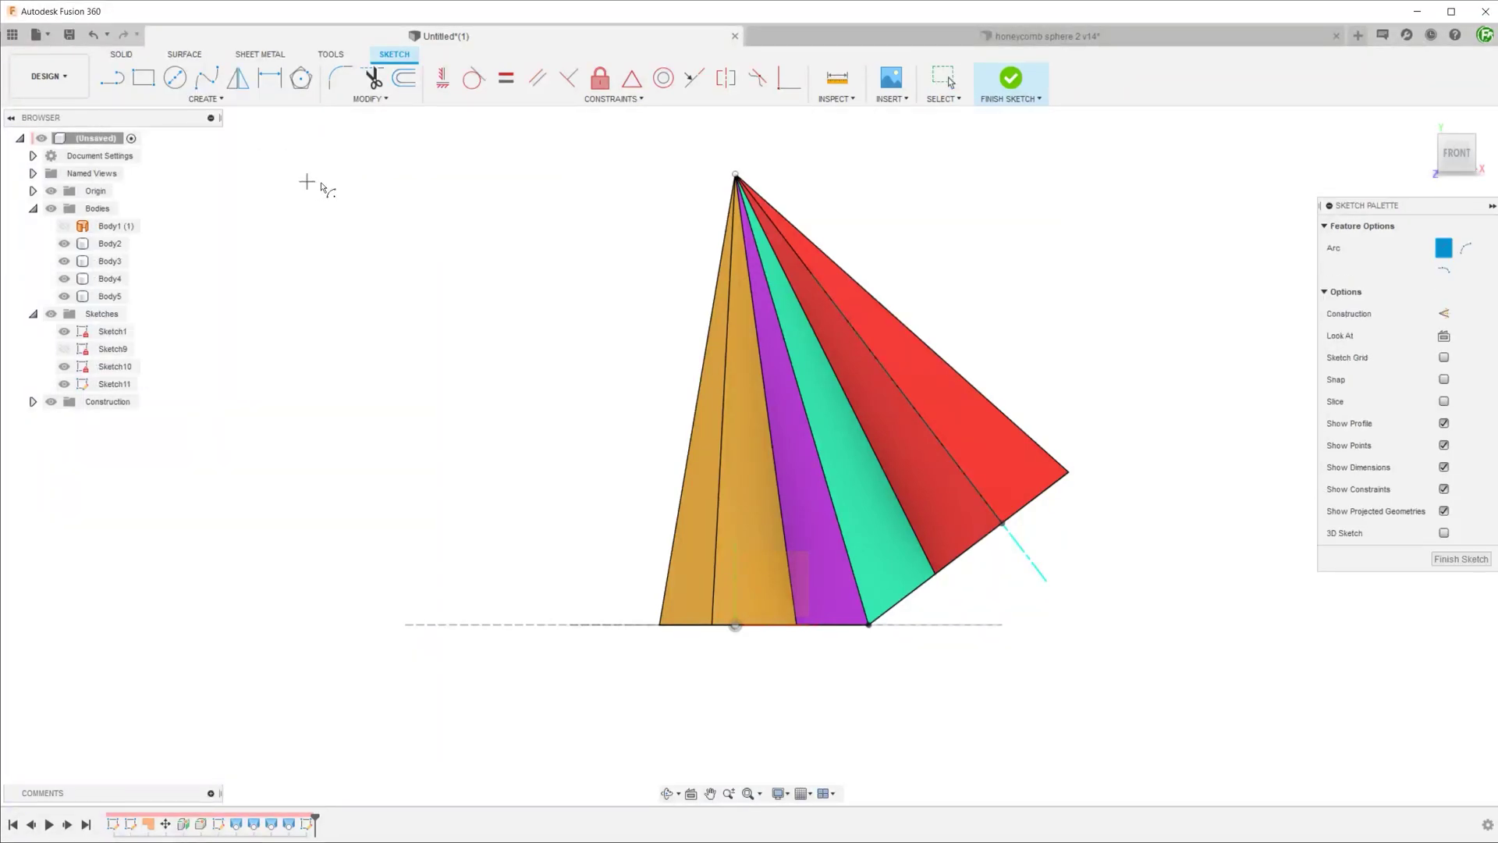
left_click(735, 175)
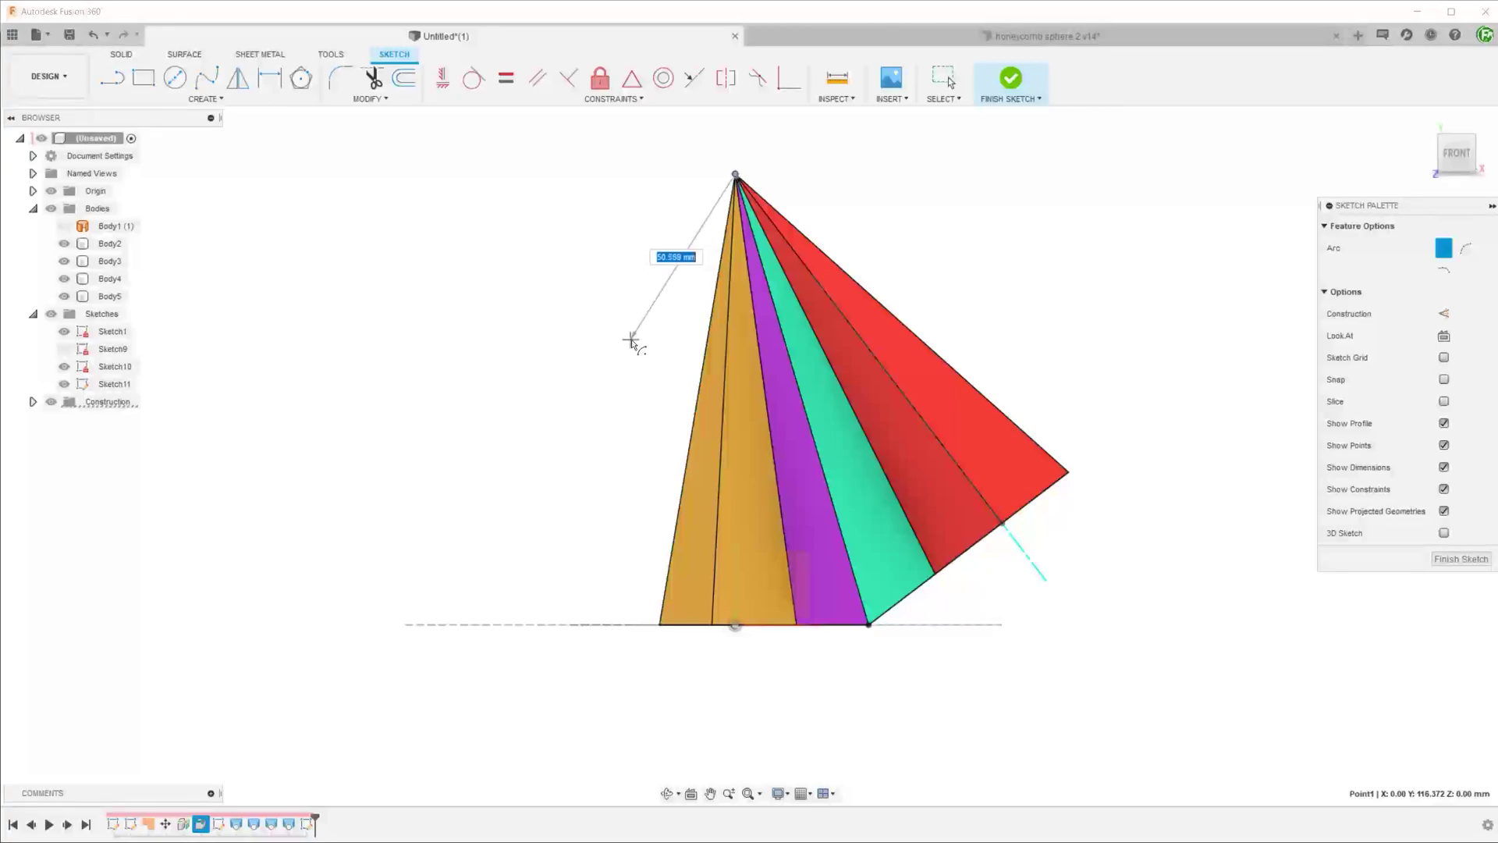
left_click(735, 478)
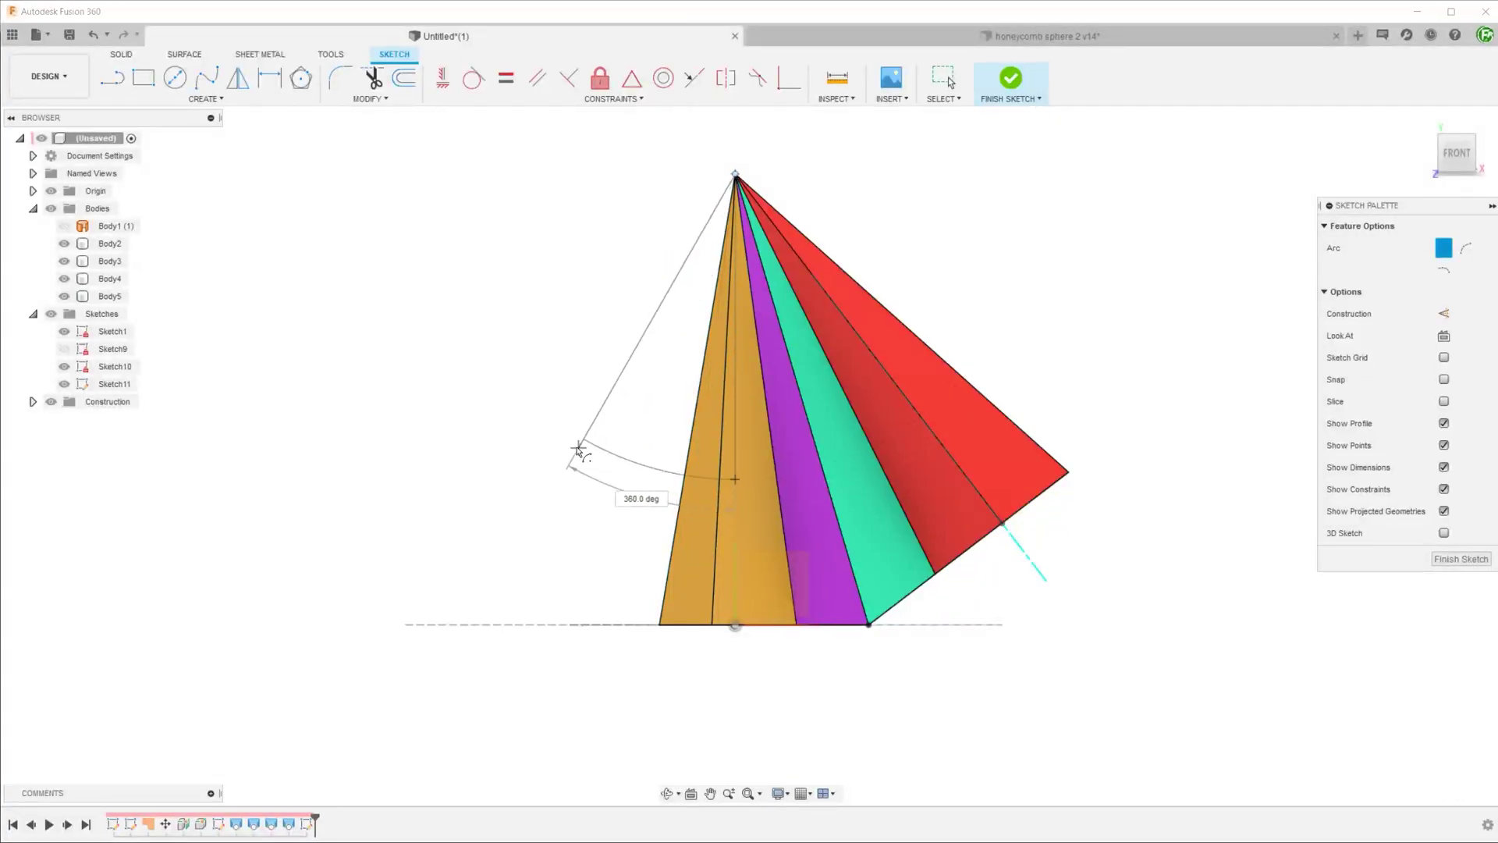
left_click(381, 227)
- Dimension the arc's radius as 100 mm
key("d")
left_click(518, 394)
left_click(495, 443)
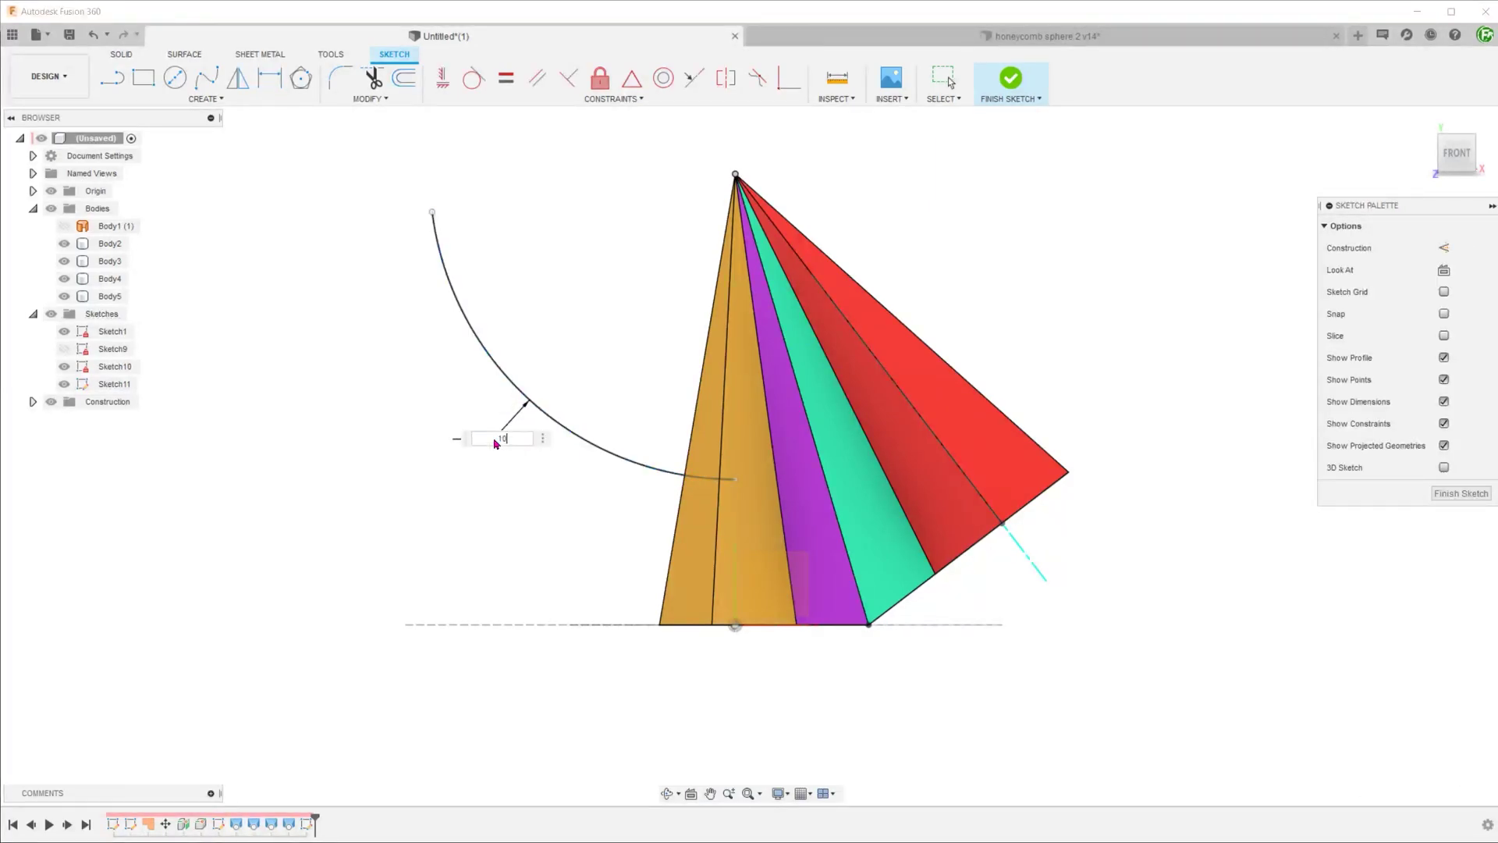
type("100")
key("Return")
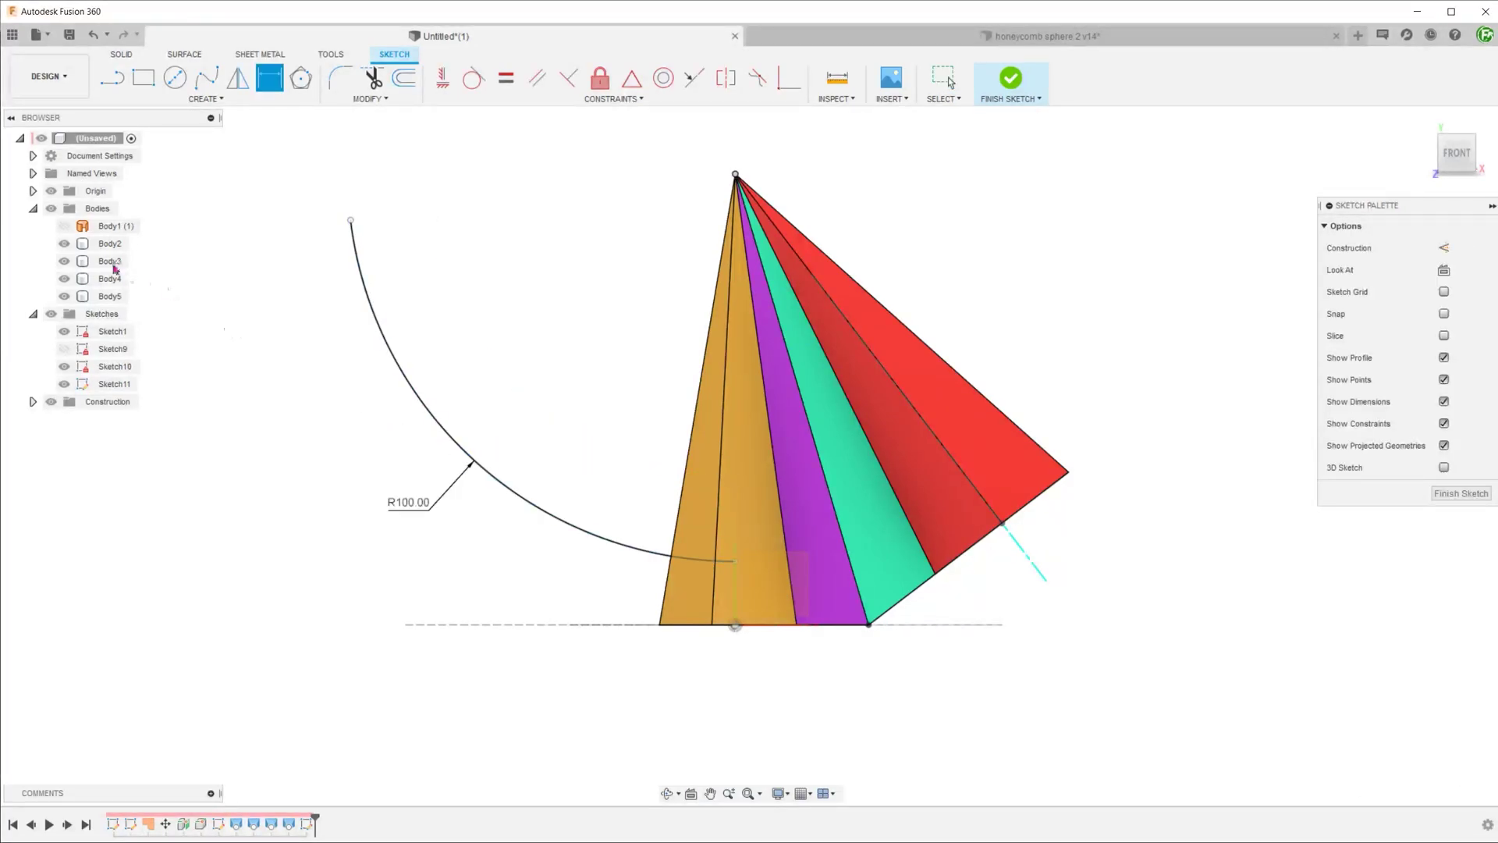
- Hide the four coloured loft bodies, Body2 to Body5
left_click(64, 244)
left_click(64, 260)
left_click(64, 278)
left_click(64, 296)
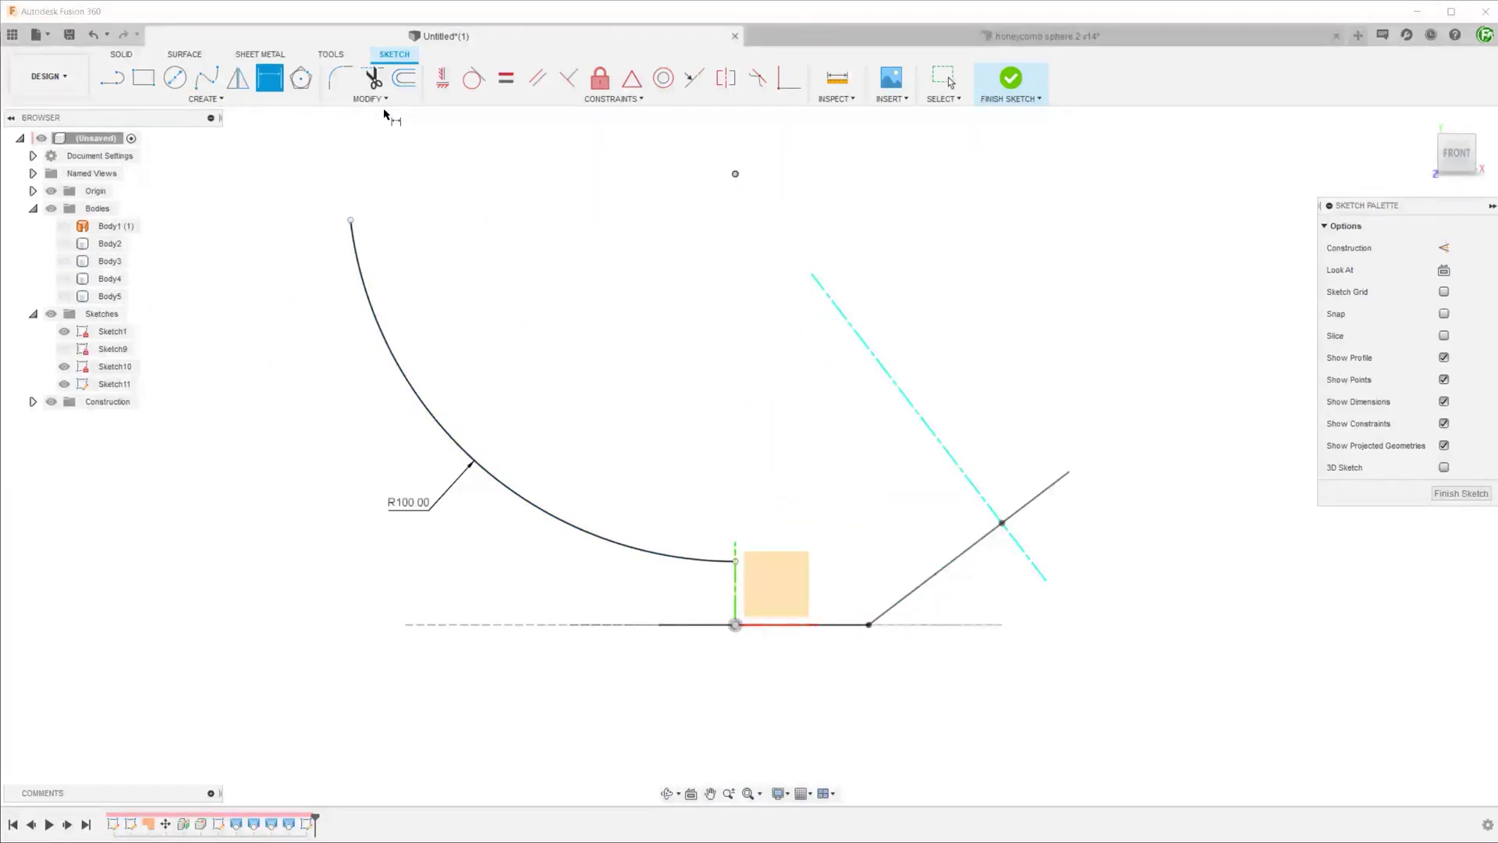
- Offset the 100 mm radius arc 2 mm inward toward the sphere centre
left_click(405, 81)
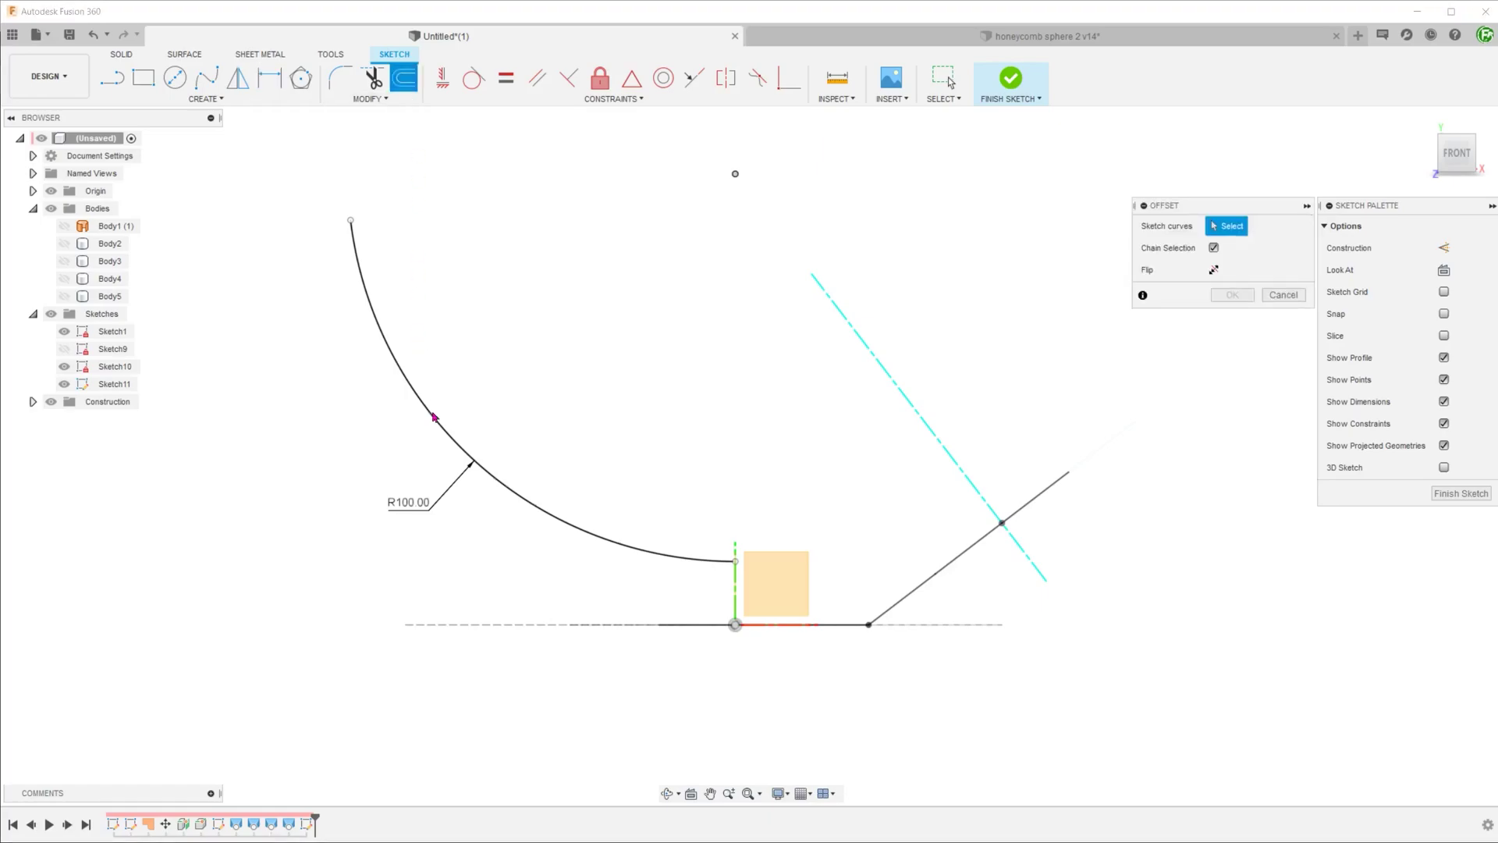
left_click(487, 474)
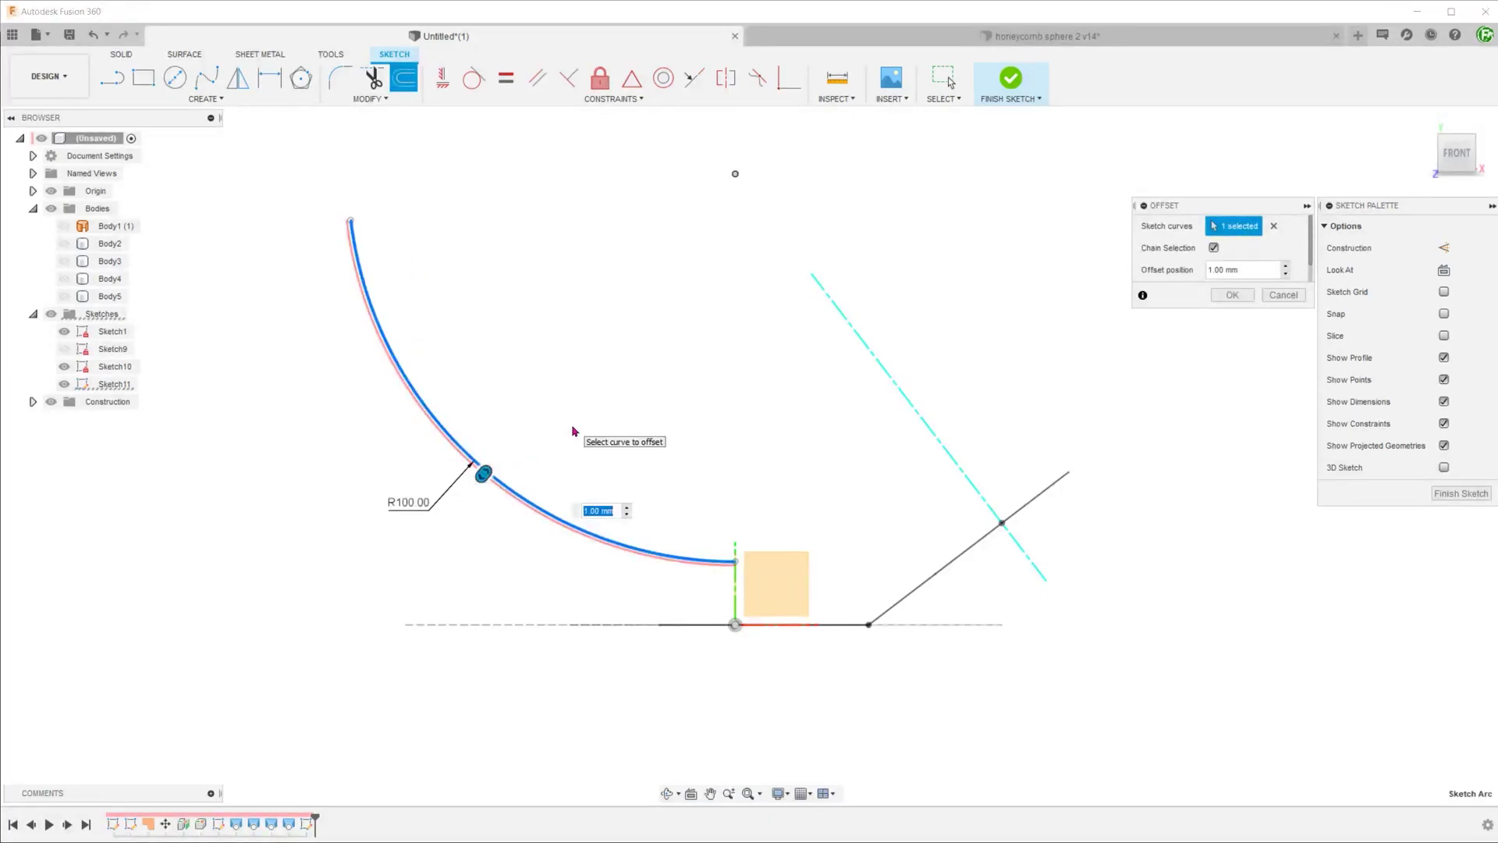
type("-2")
key("Return")
key("Return")
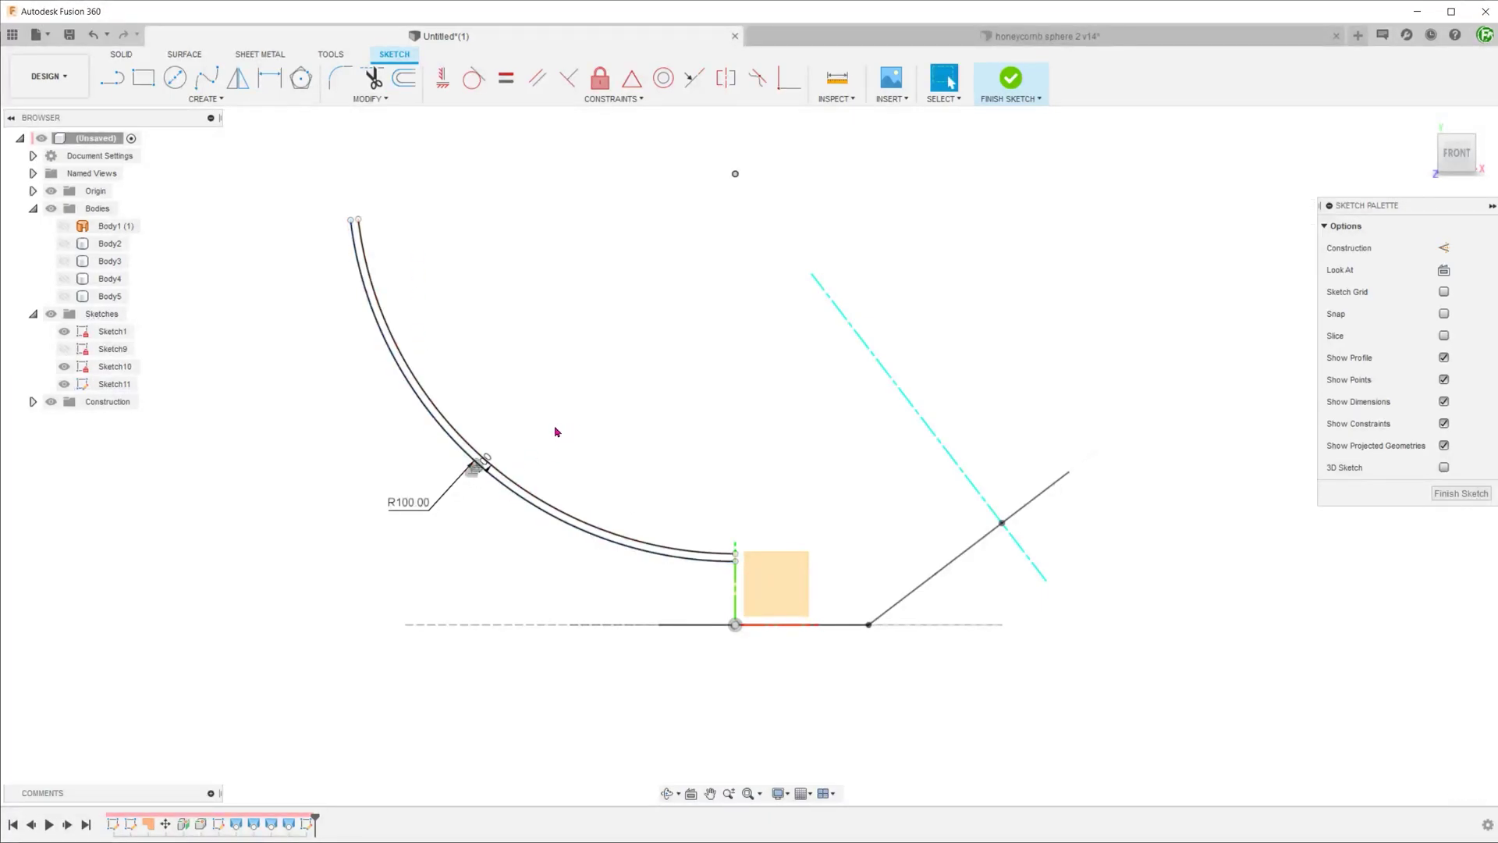
- Offset the 100 mm radius arc inward again to add a third arc inside the 2 mm offset
left_click(405, 78)
left_click(464, 433)
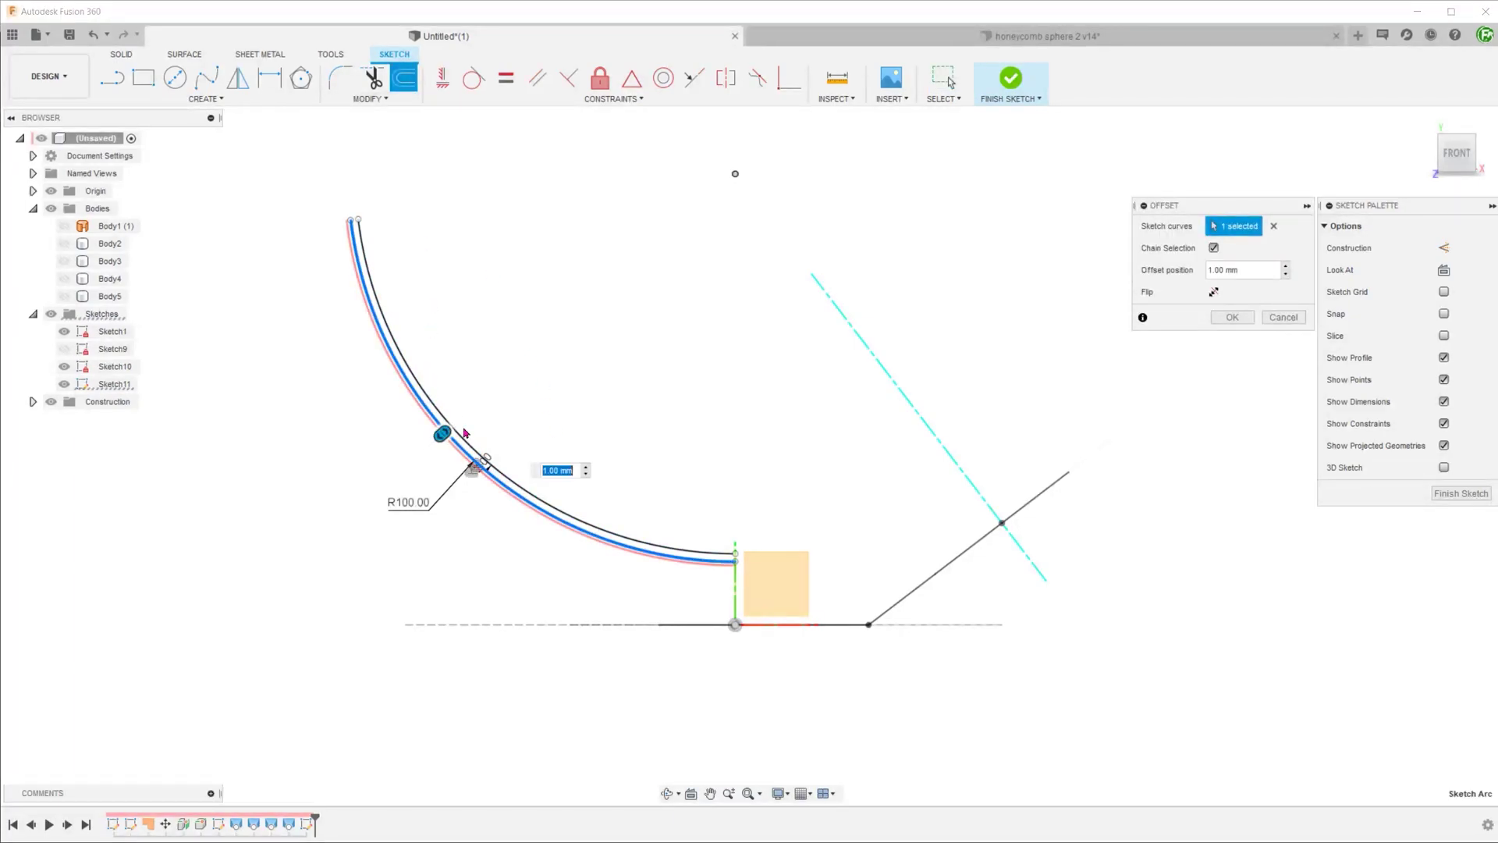
key("Return")
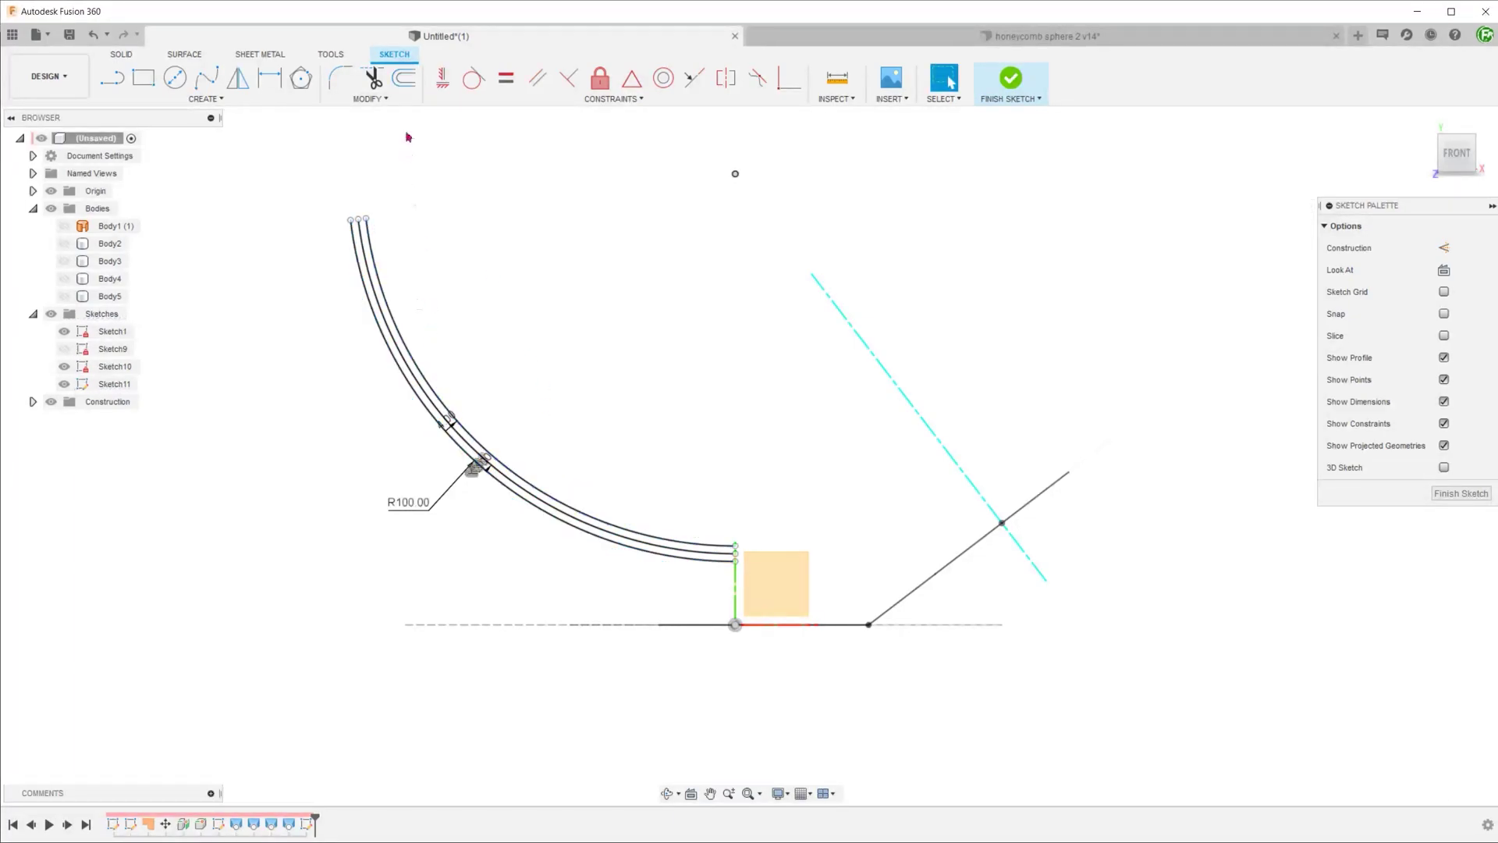
- Offset the 100 mm radius arc 12 mm inward and finish the sketch
left_click(405, 79)
left_click(401, 379)
type("-12")
key("Return")
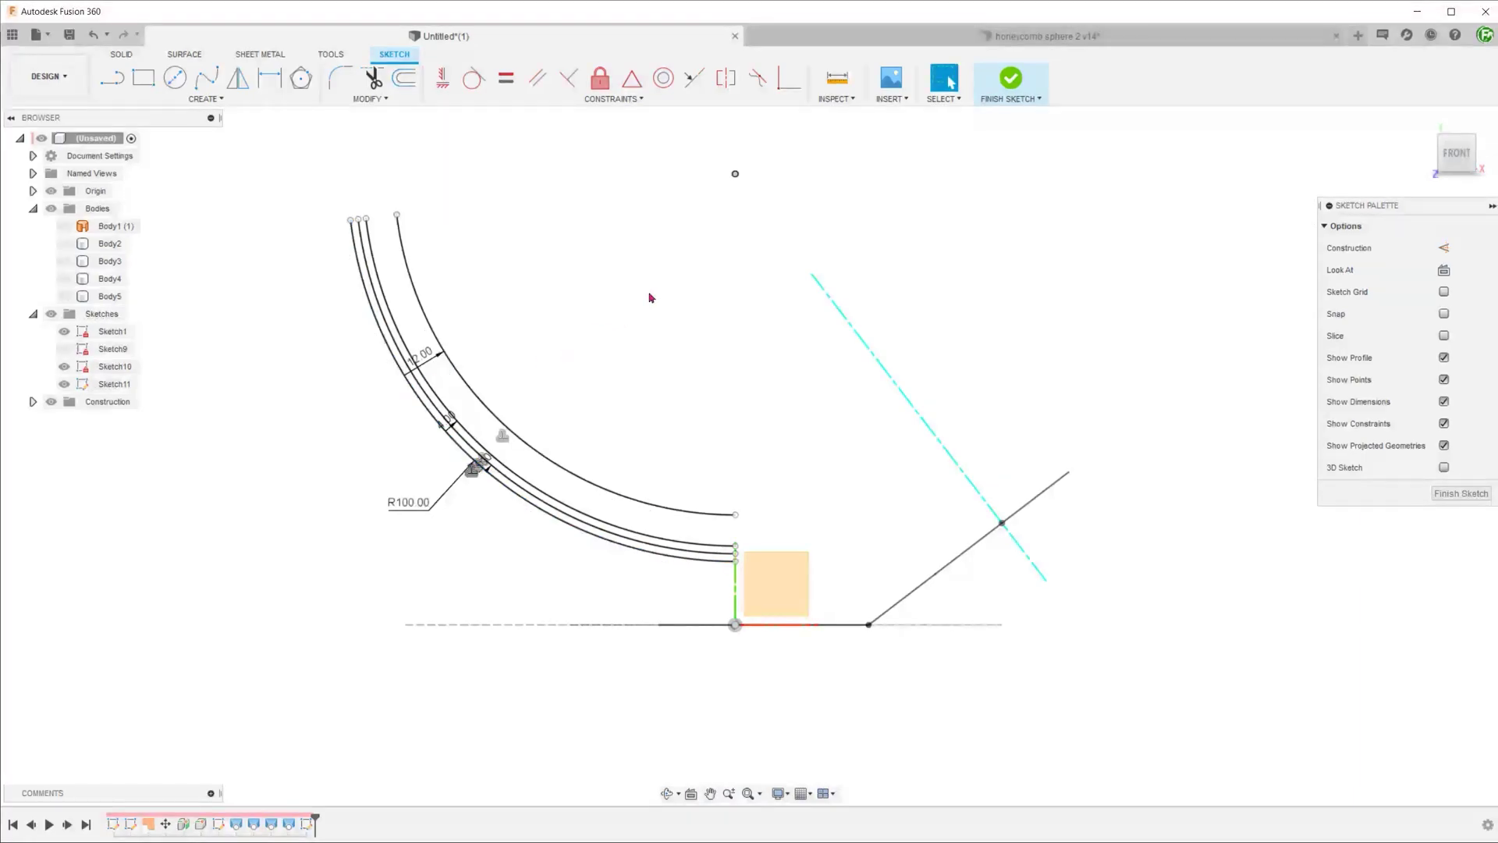
left_click(997, 93)
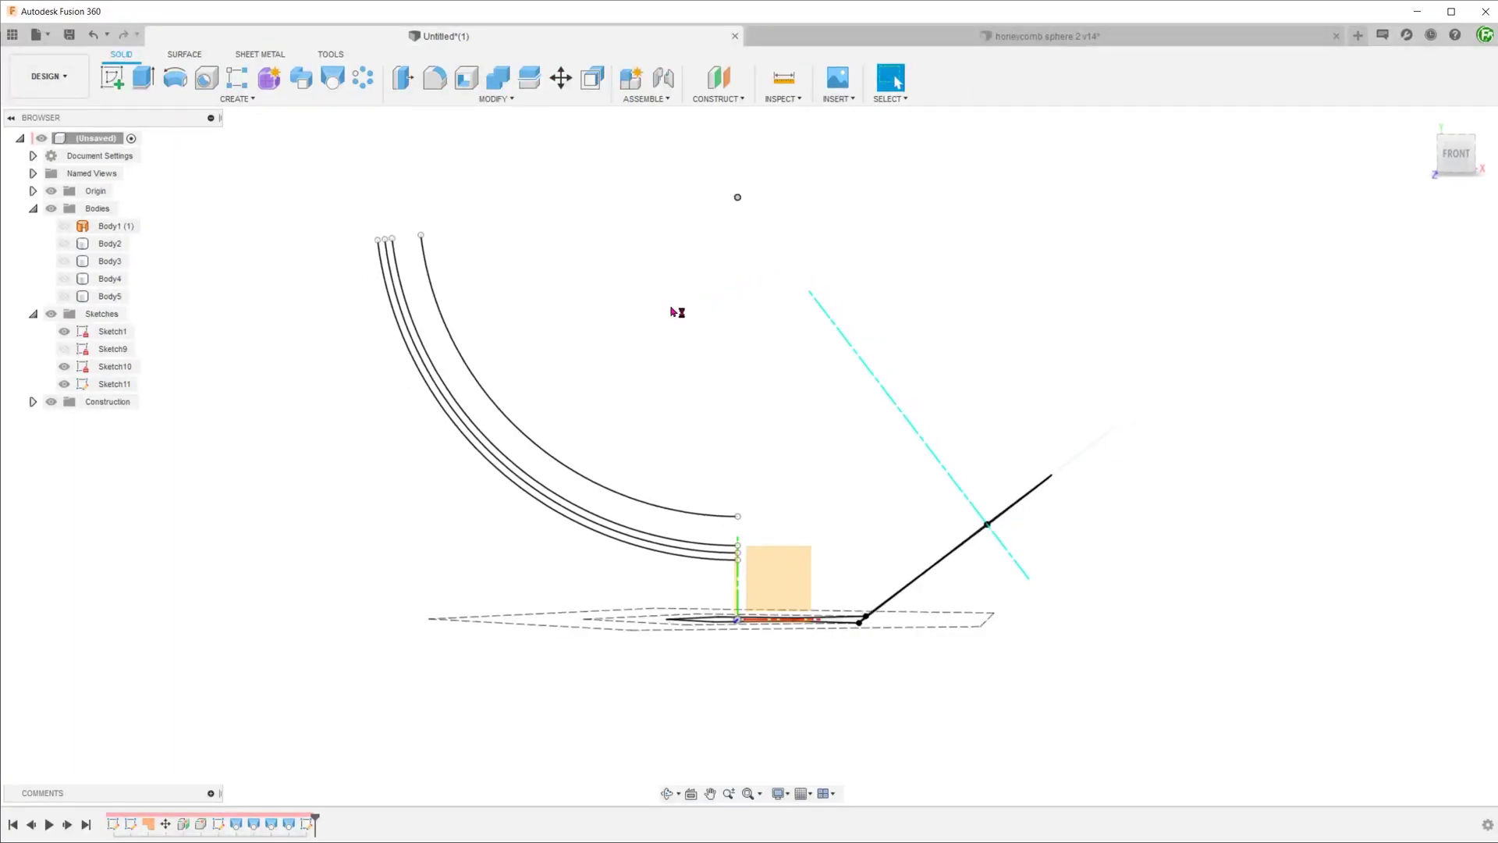
- Set up a 360° surface Revolve of the innermost and two outermost arcs about the vertical Y axis as new bodies
left_click(184, 56)
left_click(174, 99)
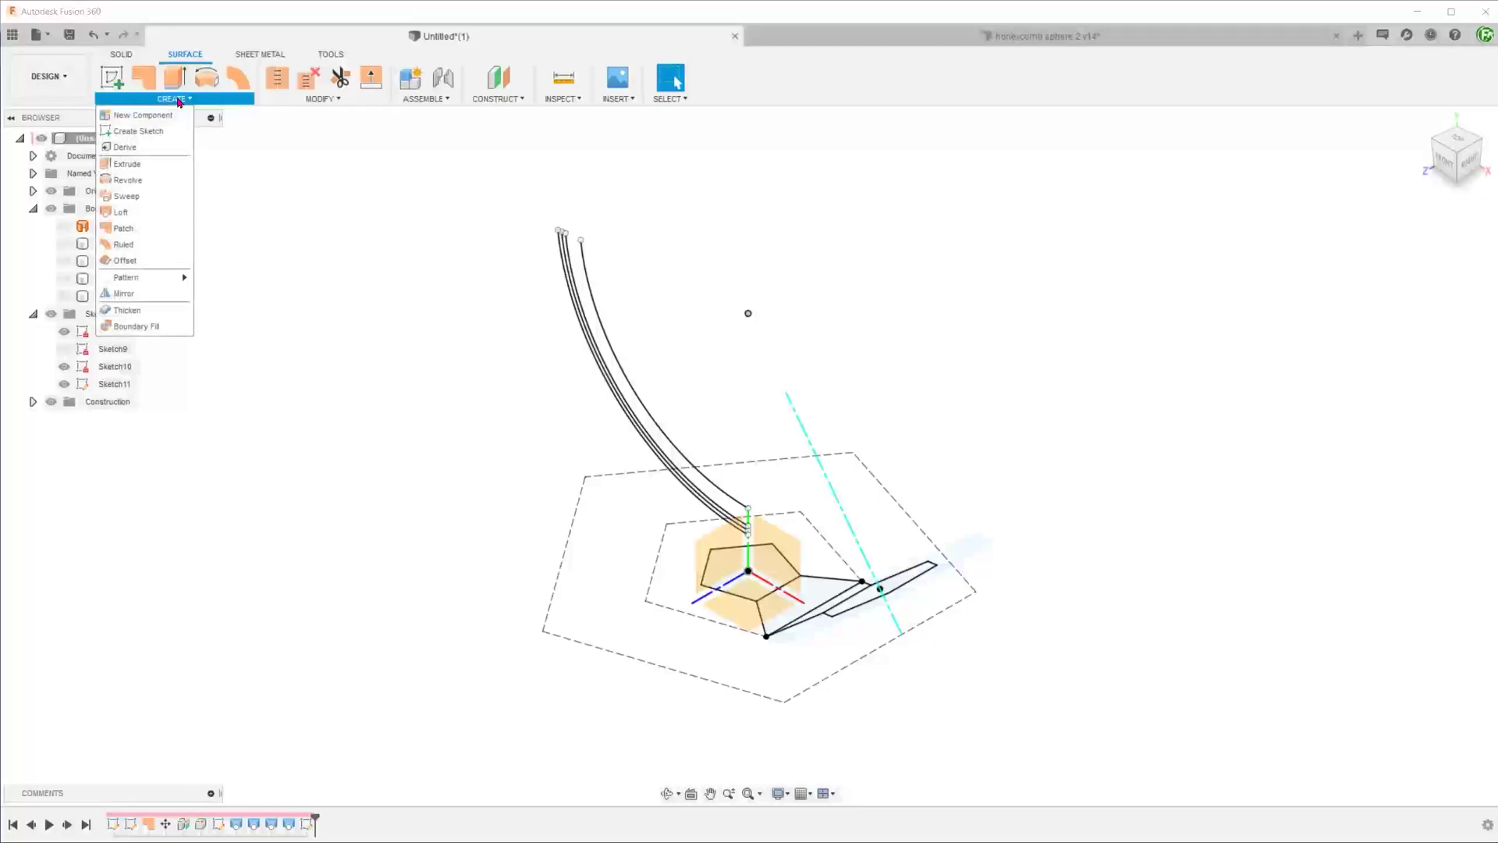
left_click(156, 179)
left_click(632, 396)
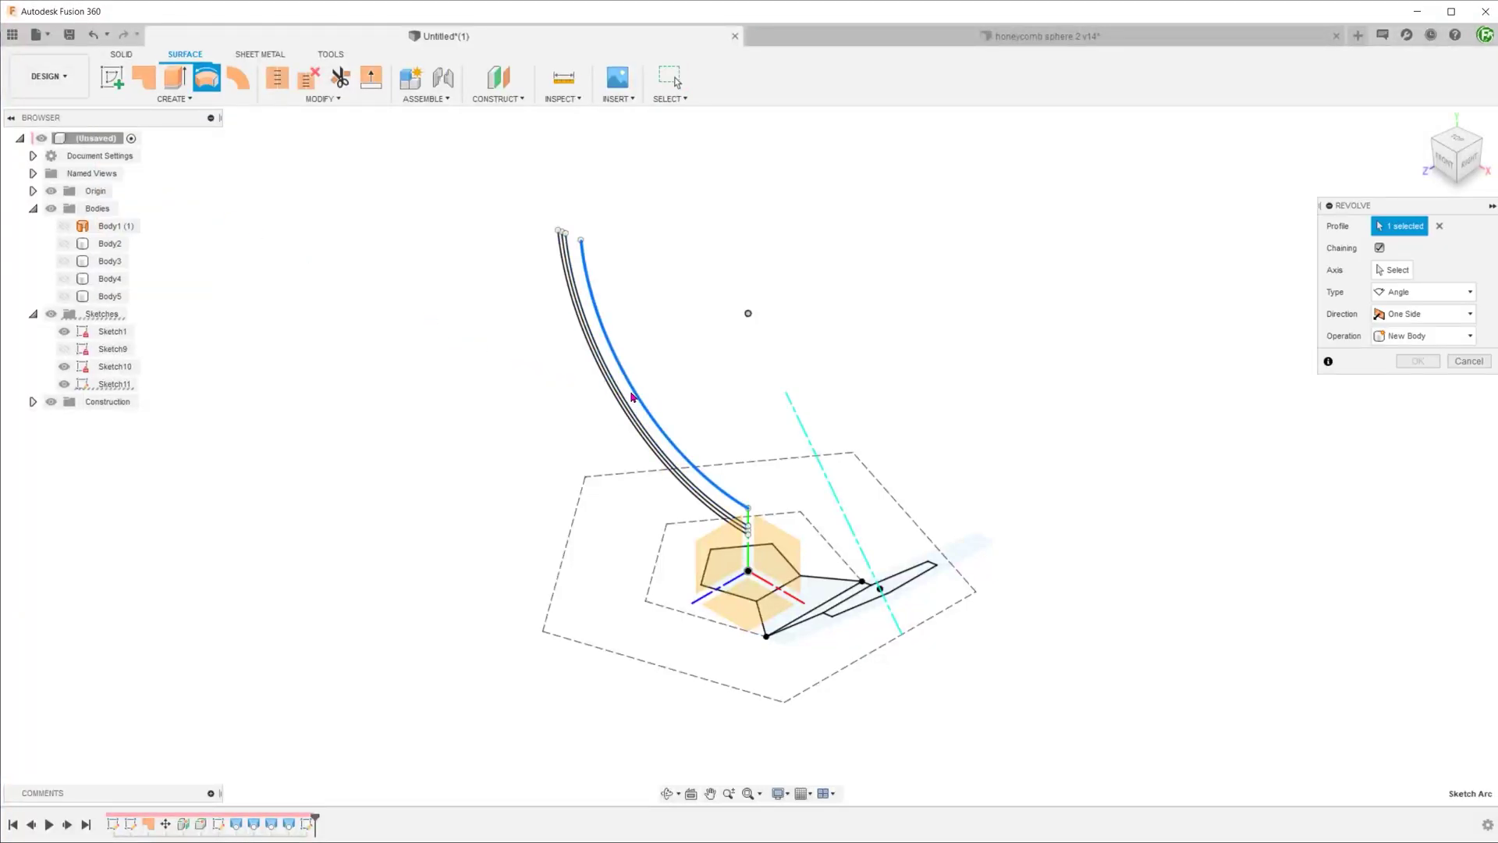
scroll(585, 445, "up", 5)
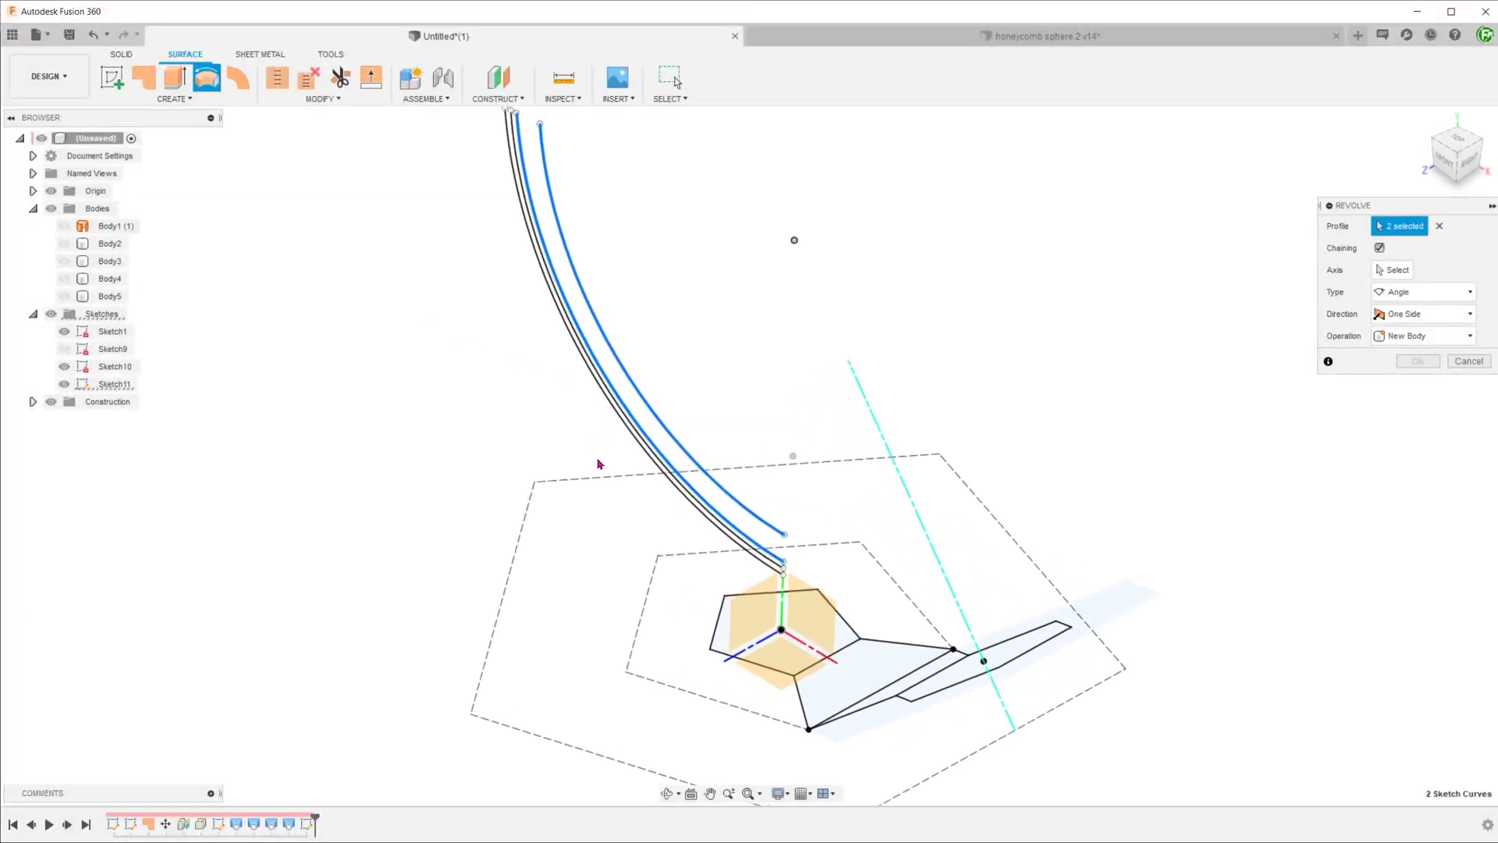
left_click(645, 461)
left_click(644, 460)
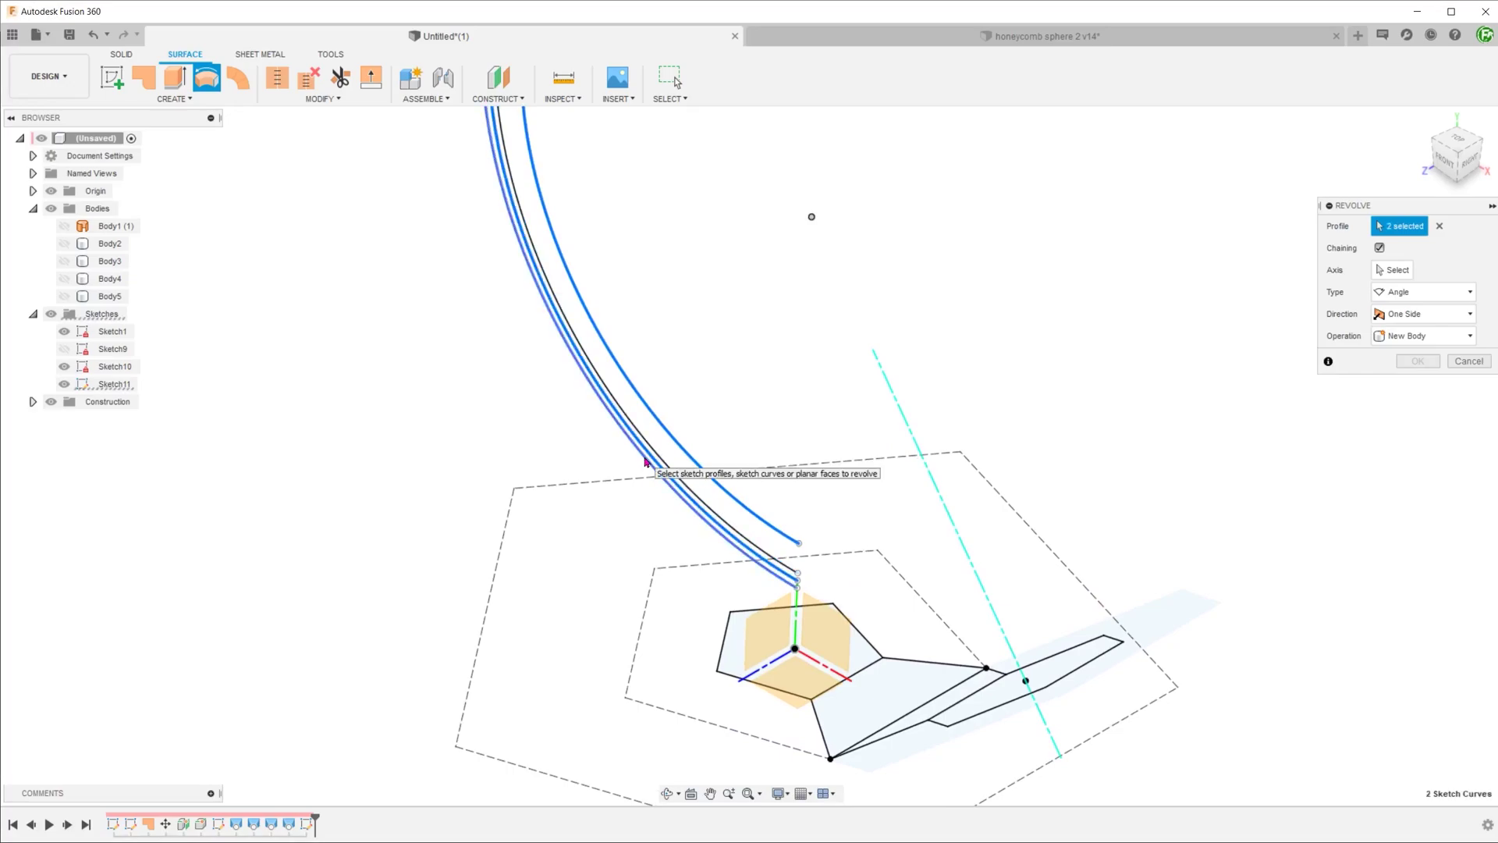
left_click(1393, 269)
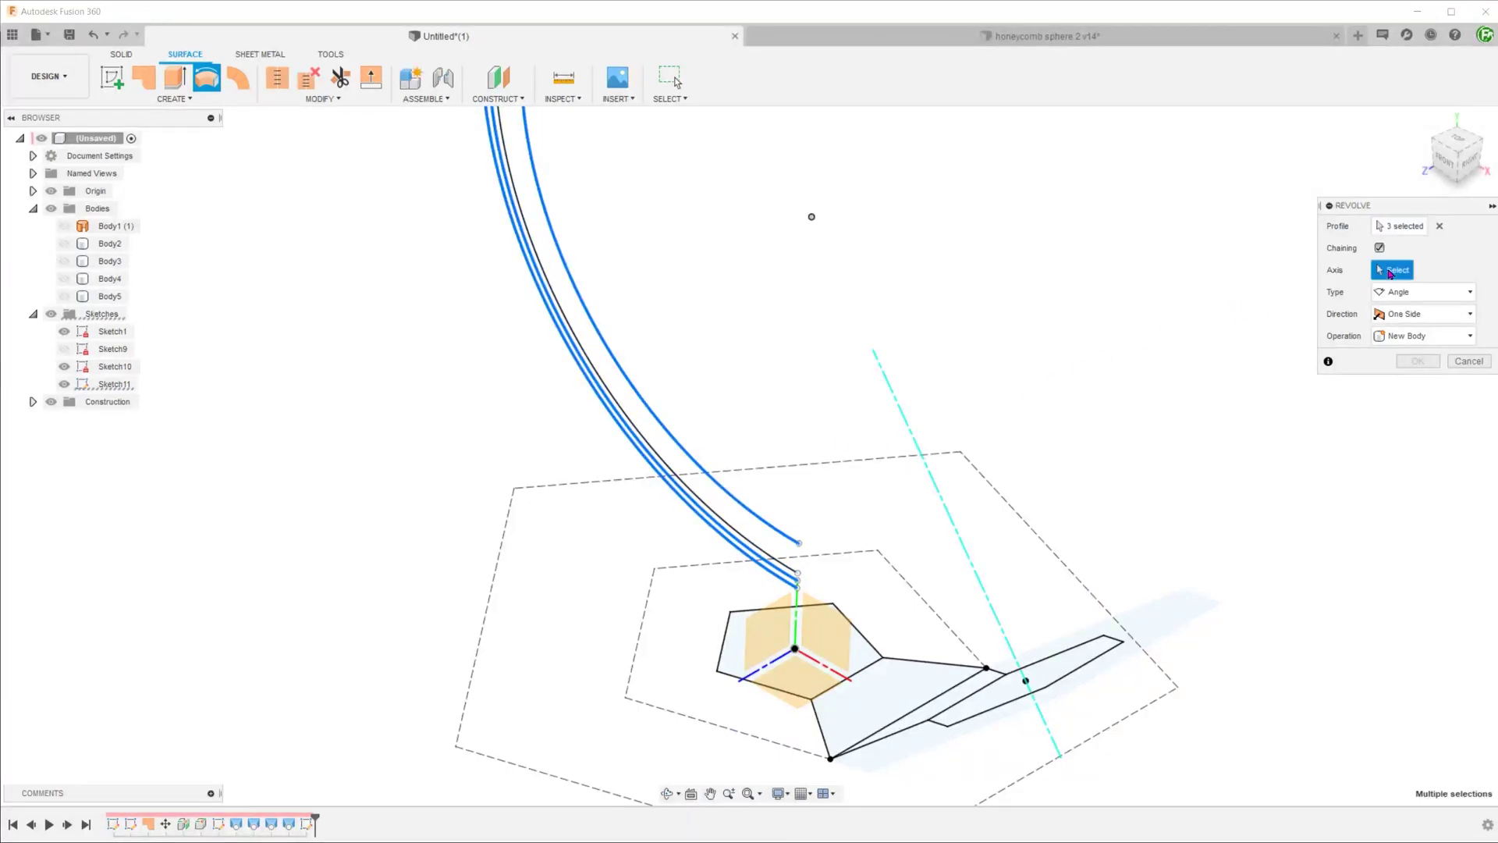
left_click(797, 628)
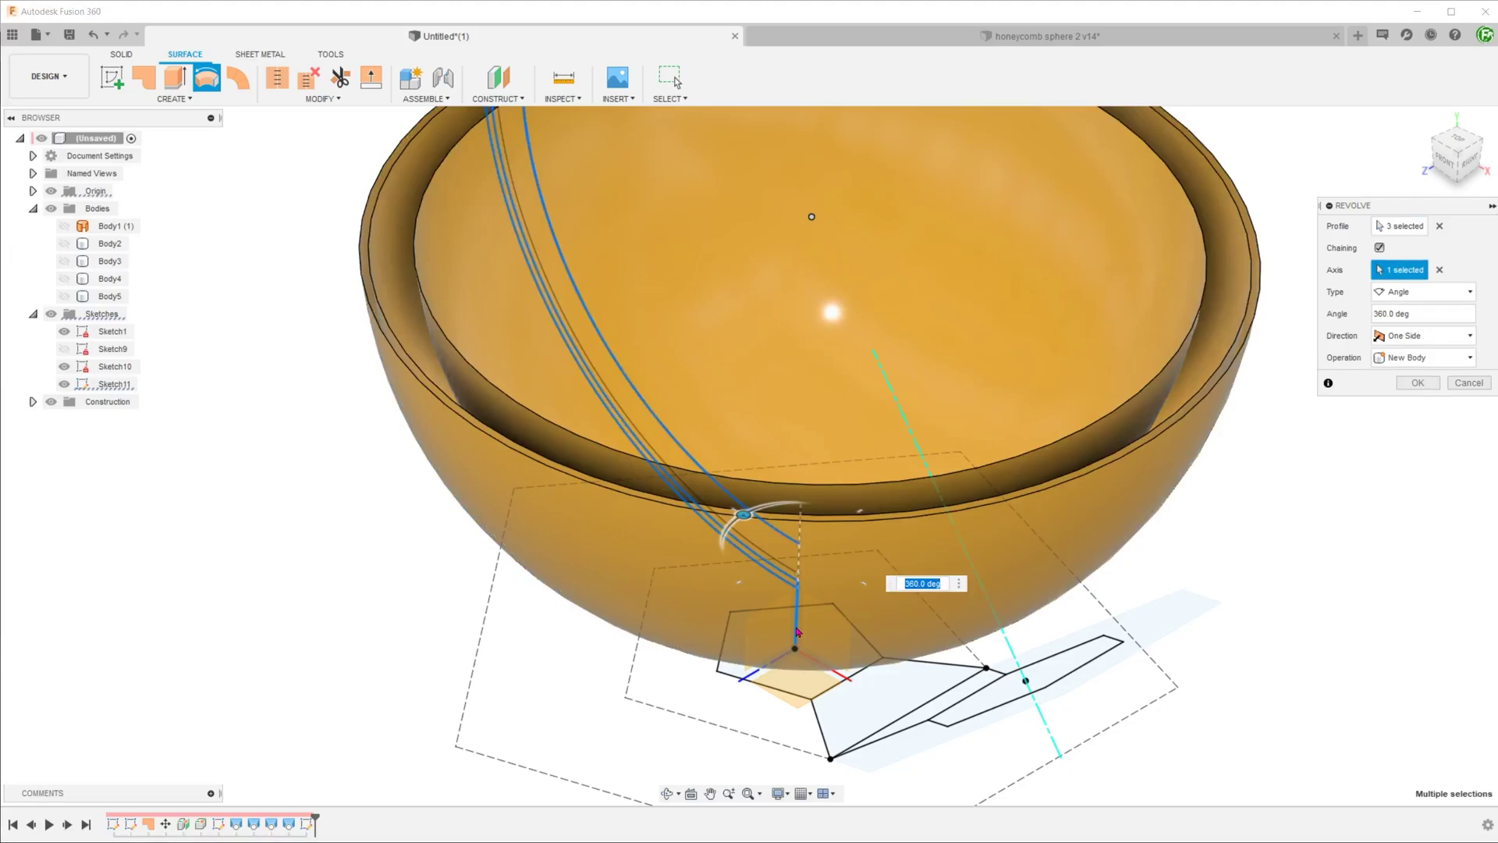
- Add the remaining unselected arc to the 360° Revolve profile and complete the four concentric spherical surfaces
scroll(797, 628, "down", 5)
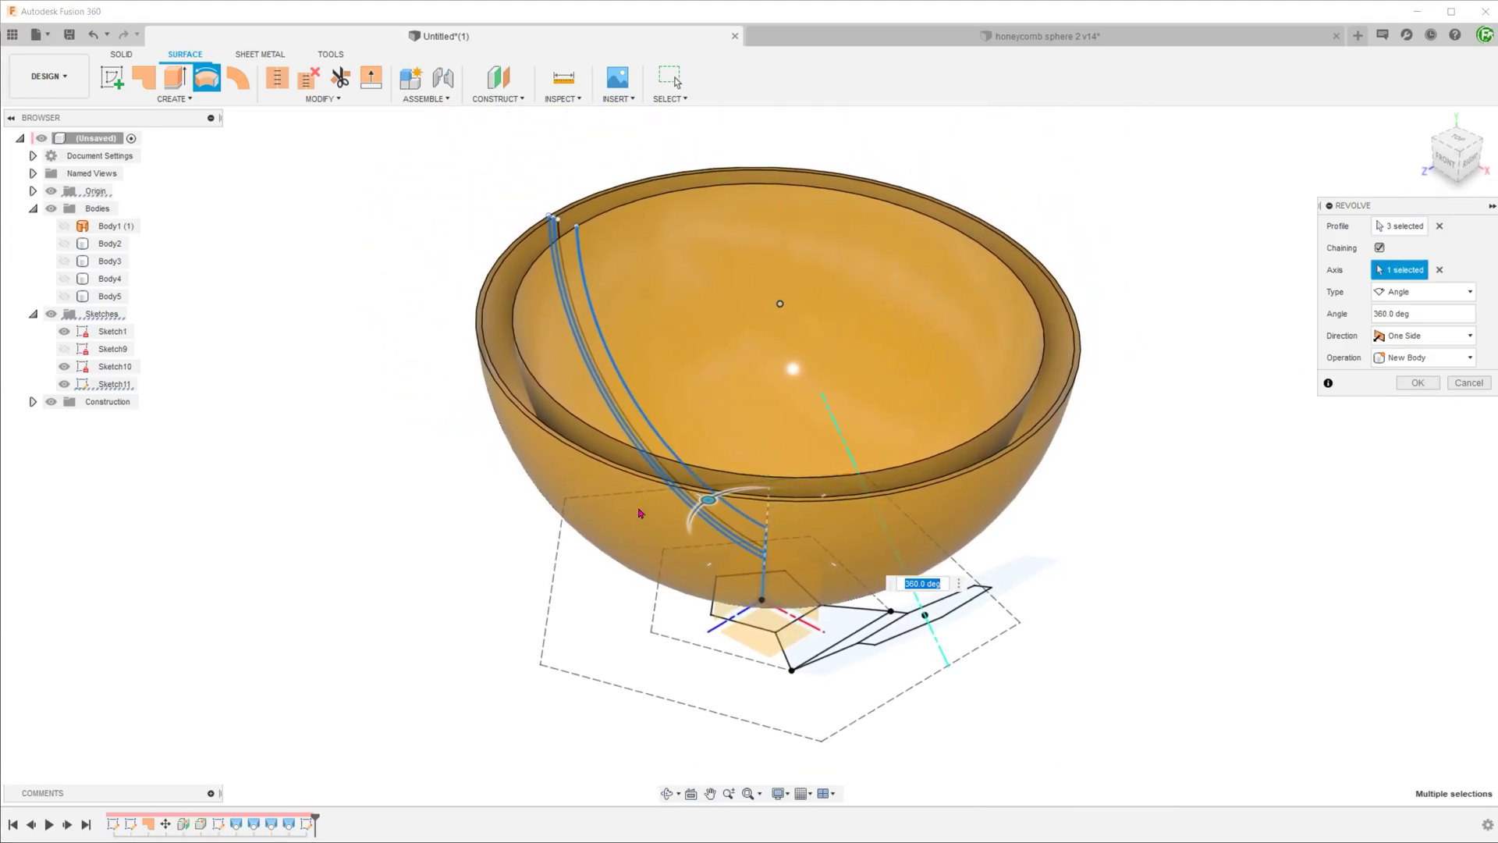
scroll(643, 519, "up", 5)
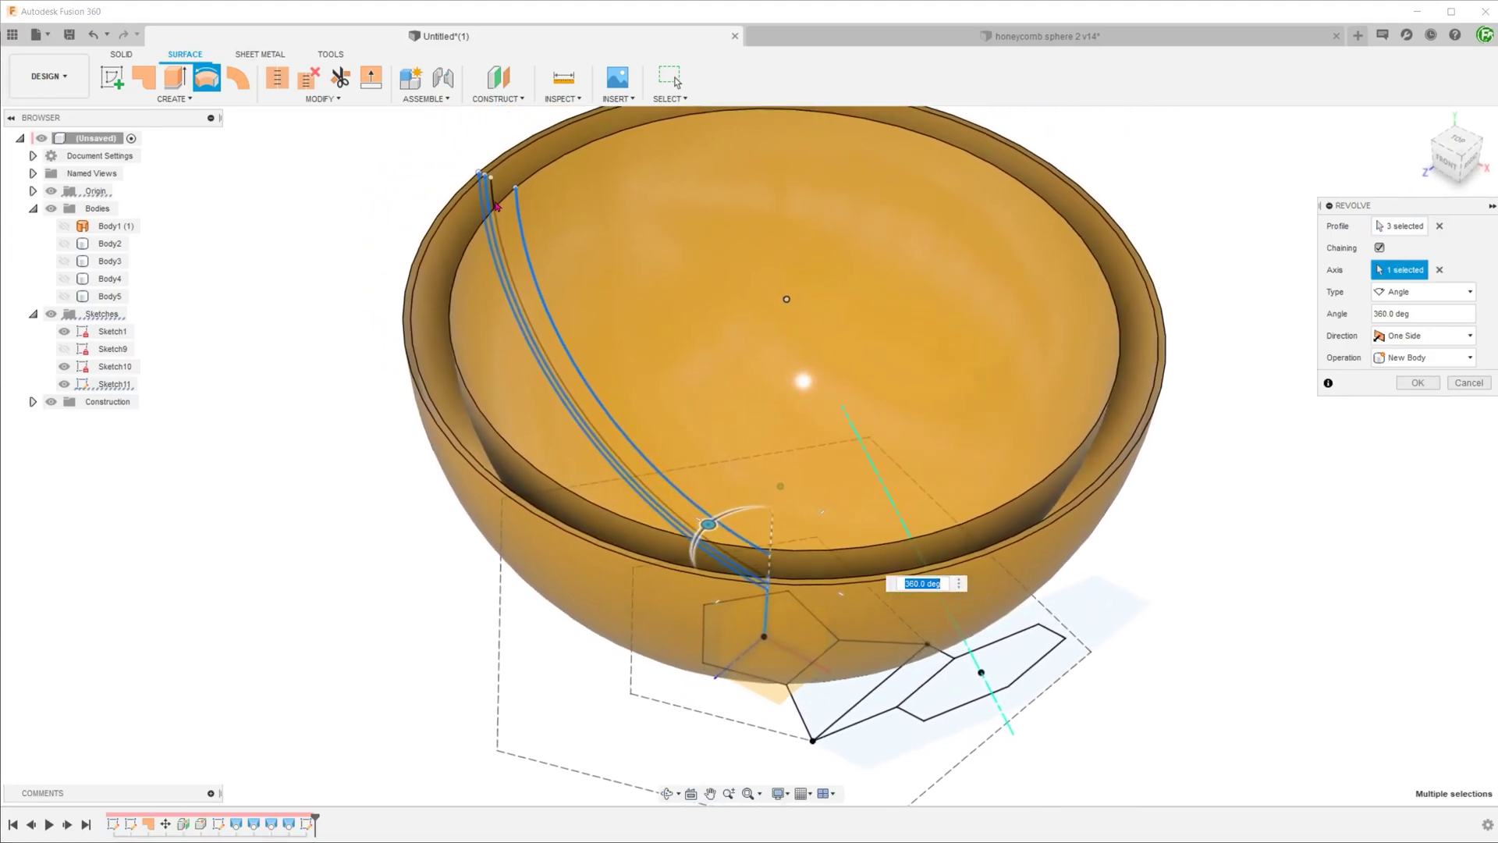
left_click(1401, 226)
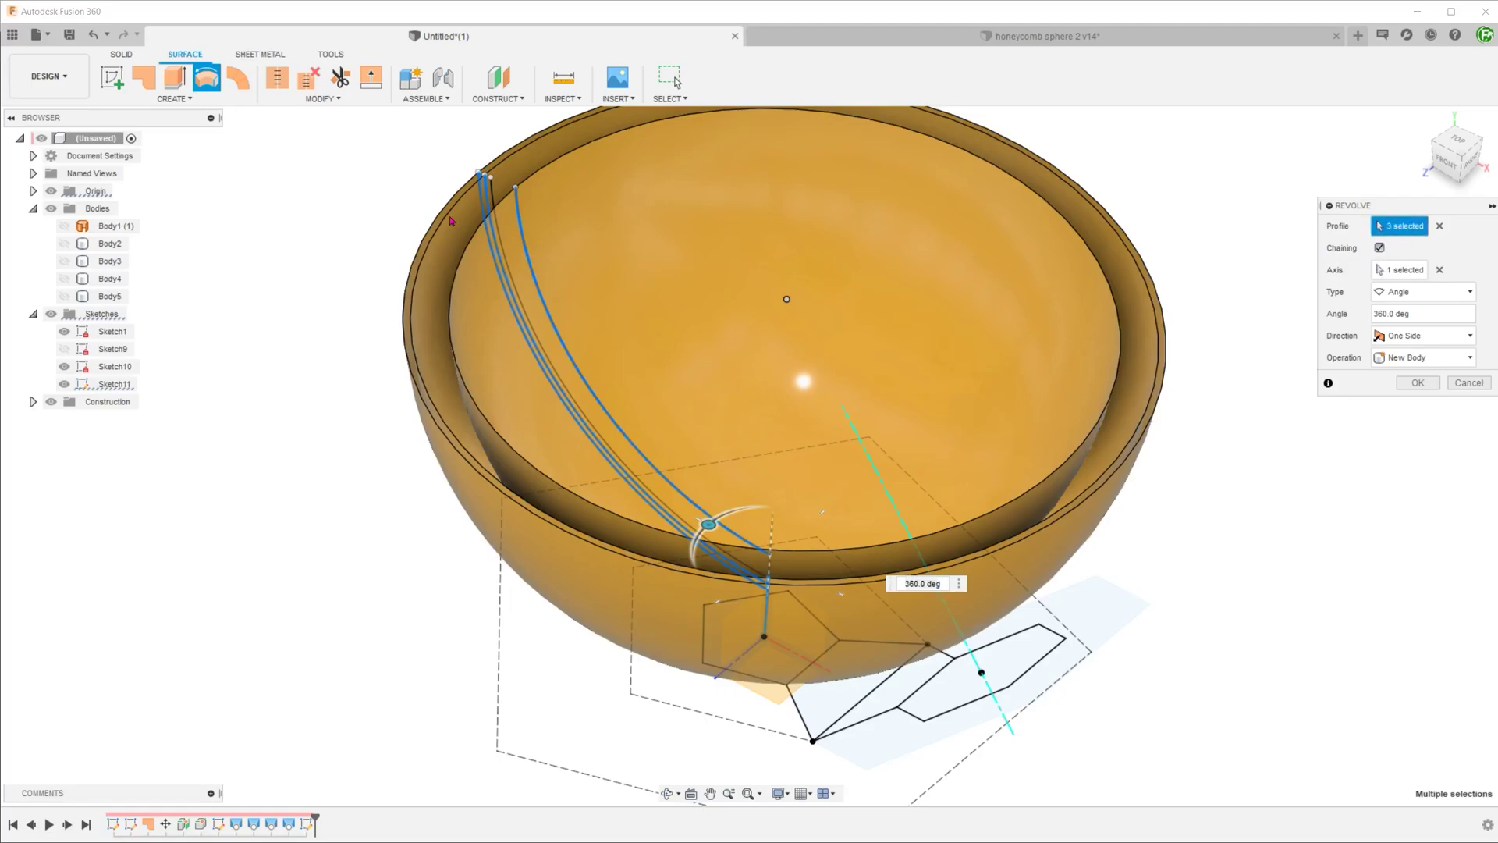
left_click(493, 202)
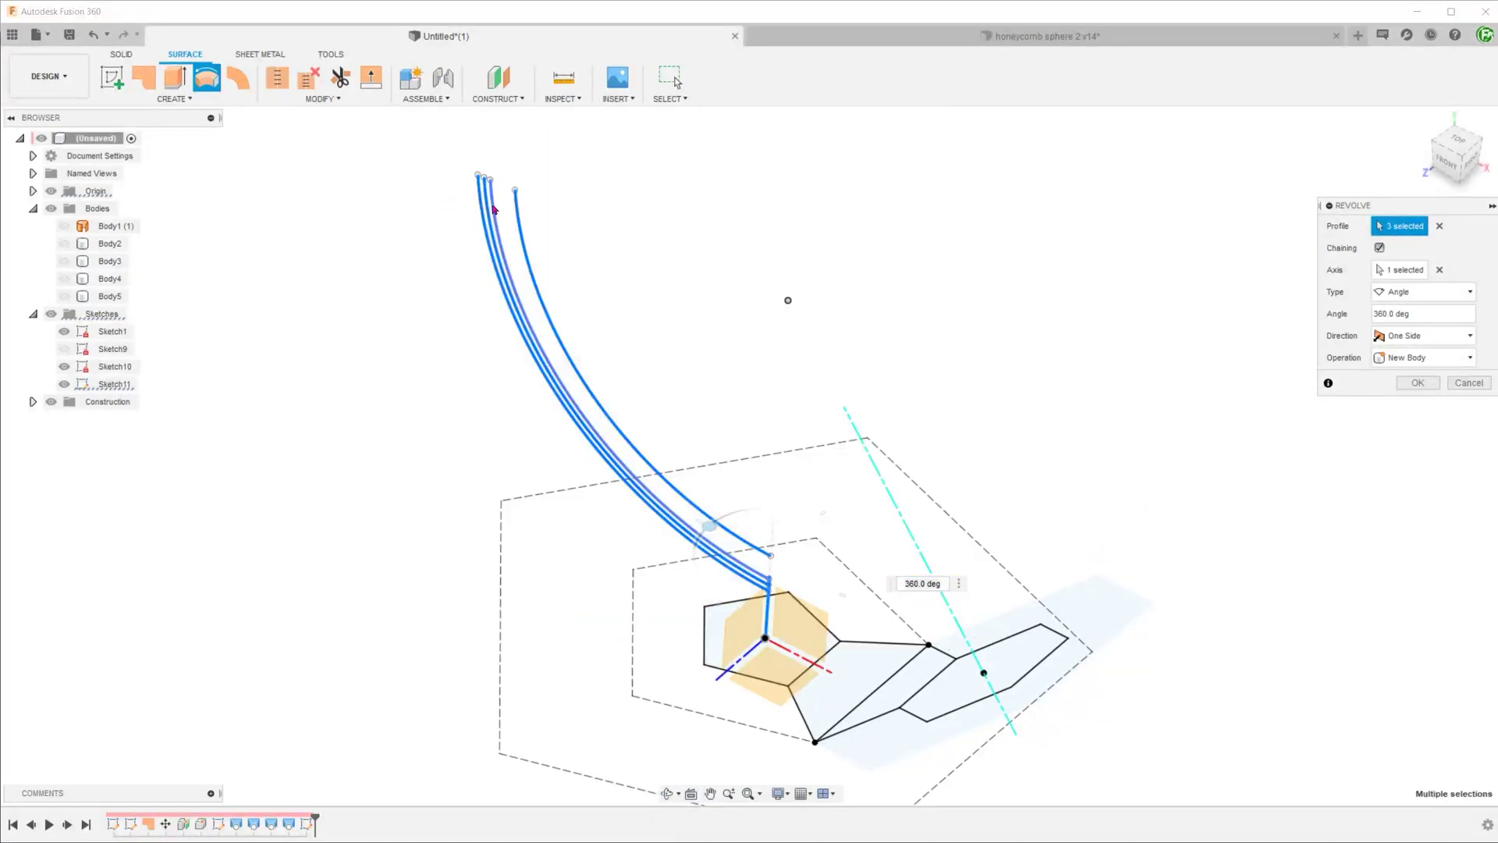
left_click(530, 214)
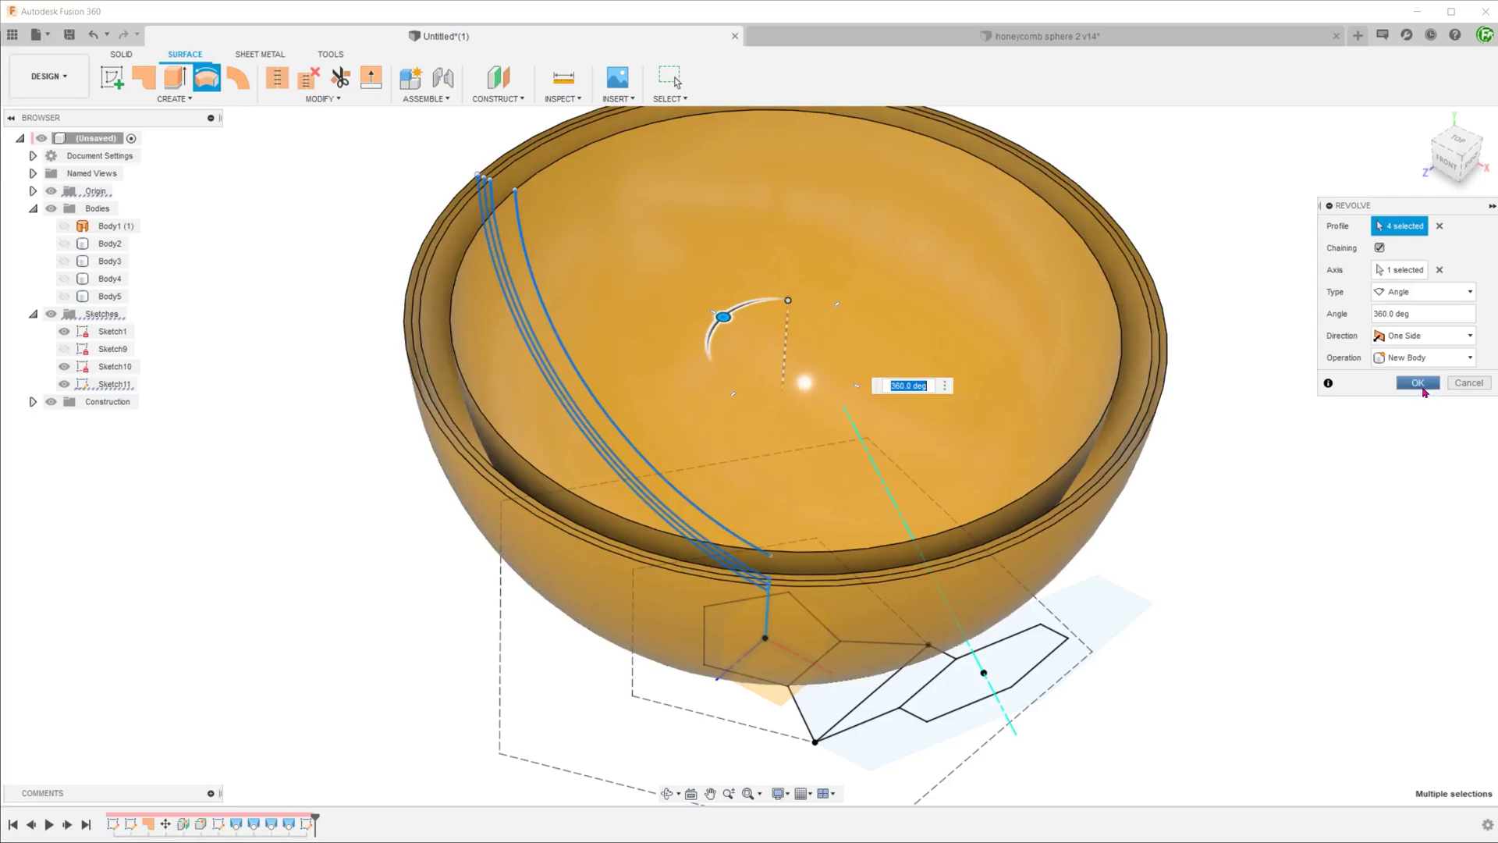
left_click(1418, 383)
key("F6")
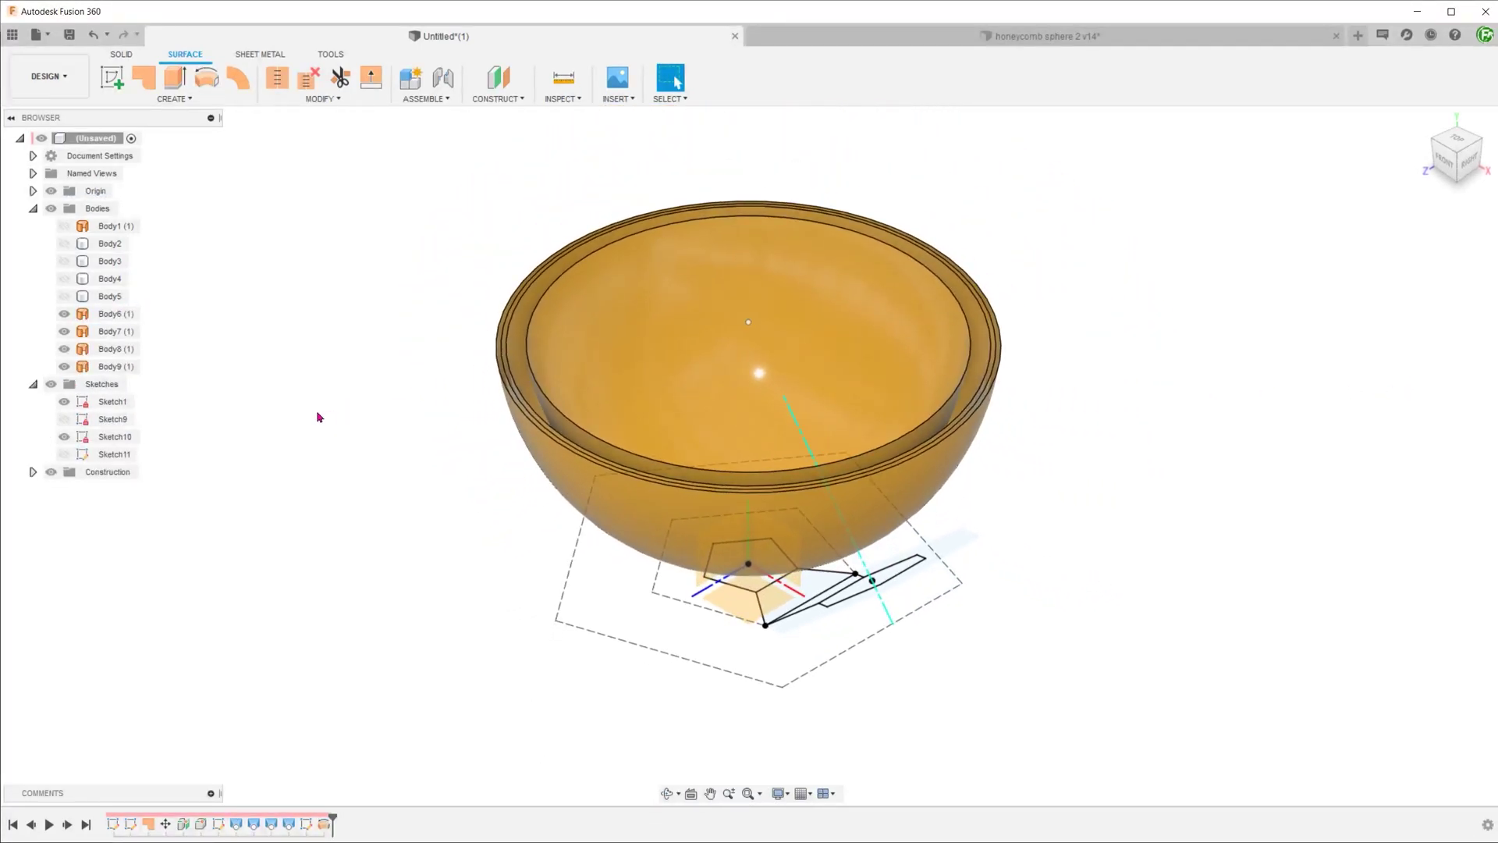
- Show the four hidden pyramid bodies, Body2 through Body5, together with the spherical surfaces
left_click(64, 296)
left_click(64, 278)
left_click(64, 261)
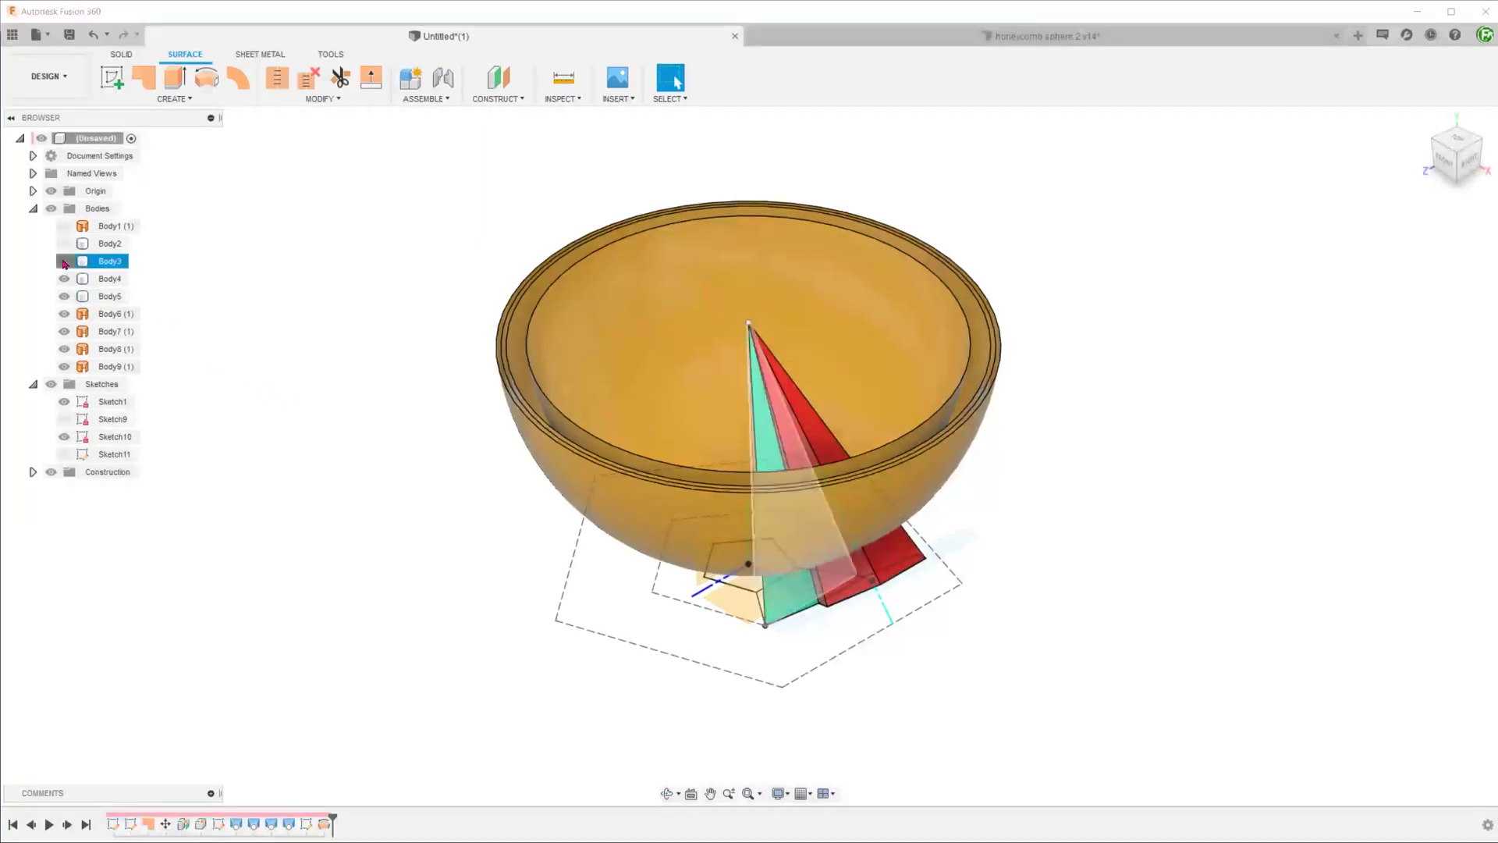
left_click(64, 243)
- Split the four pyramid bodies using the innermost spherical surface as the splitting tool
left_click(319, 98)
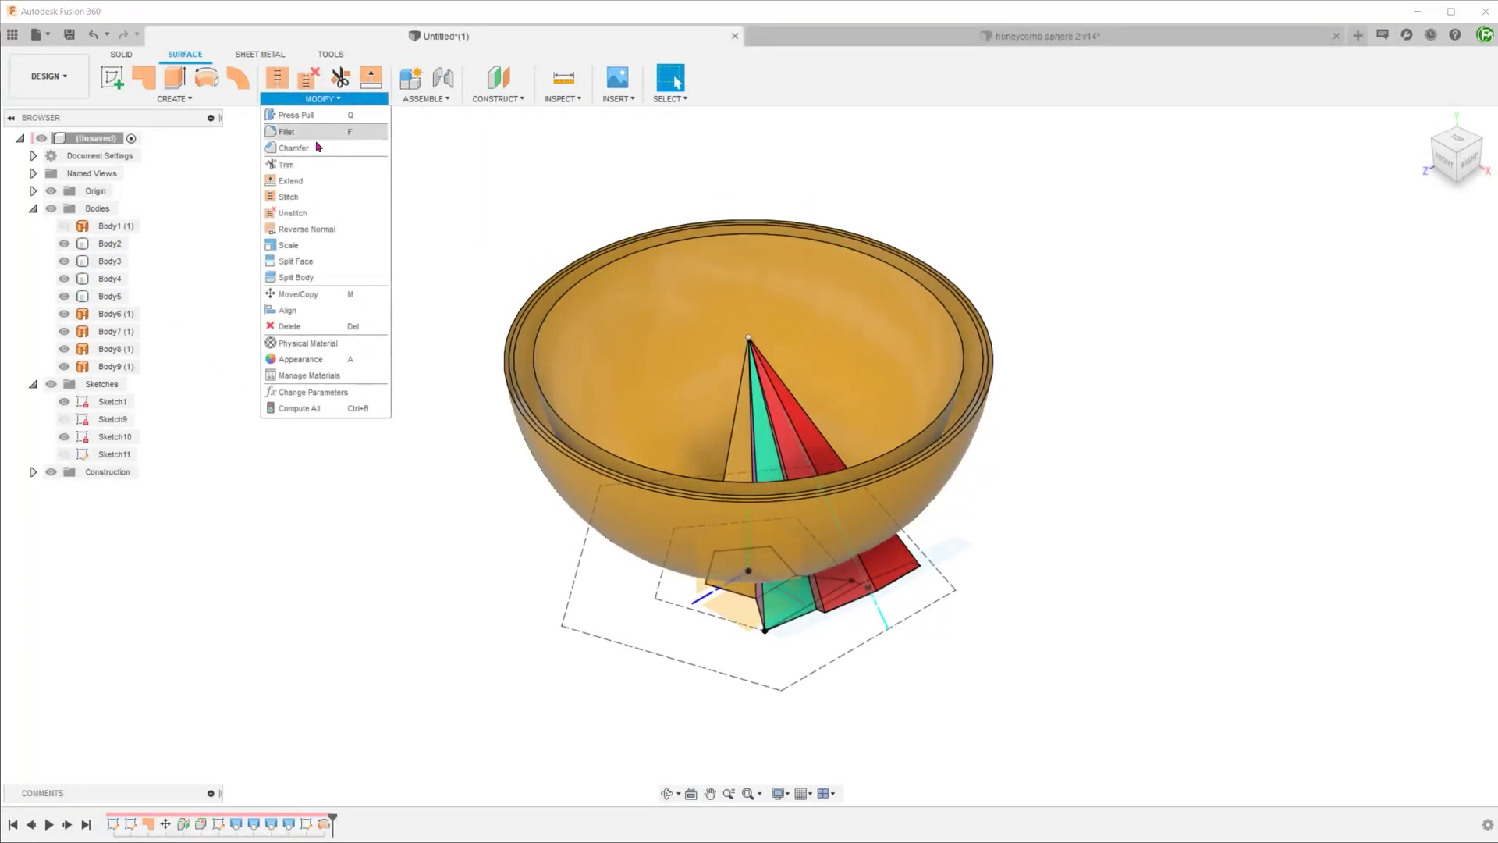
left_click(345, 278)
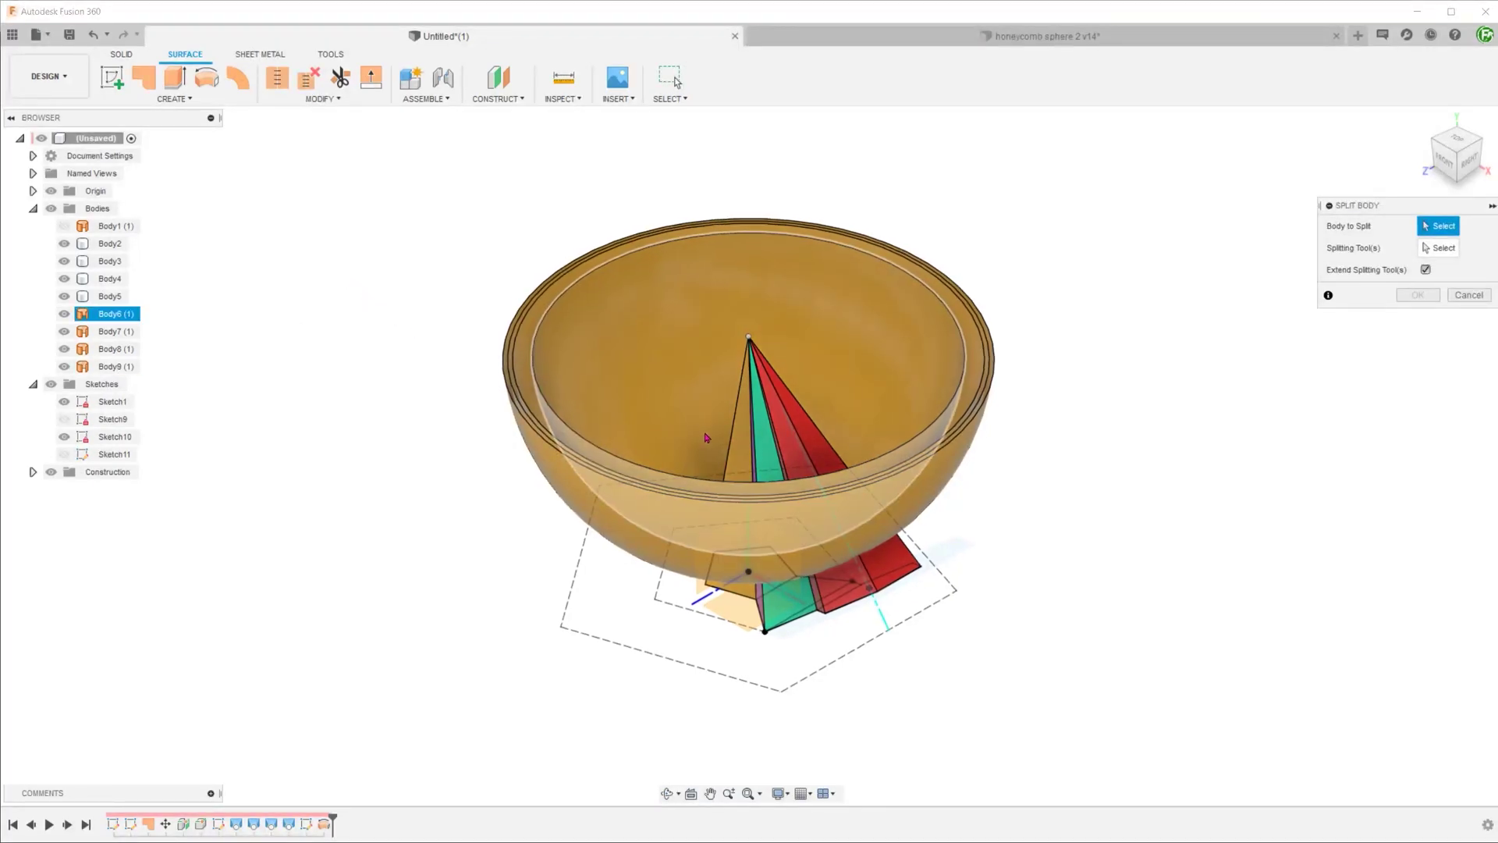
scroll(706, 438, "up", 3)
left_click(726, 438)
left_click(763, 451)
left_click(808, 448)
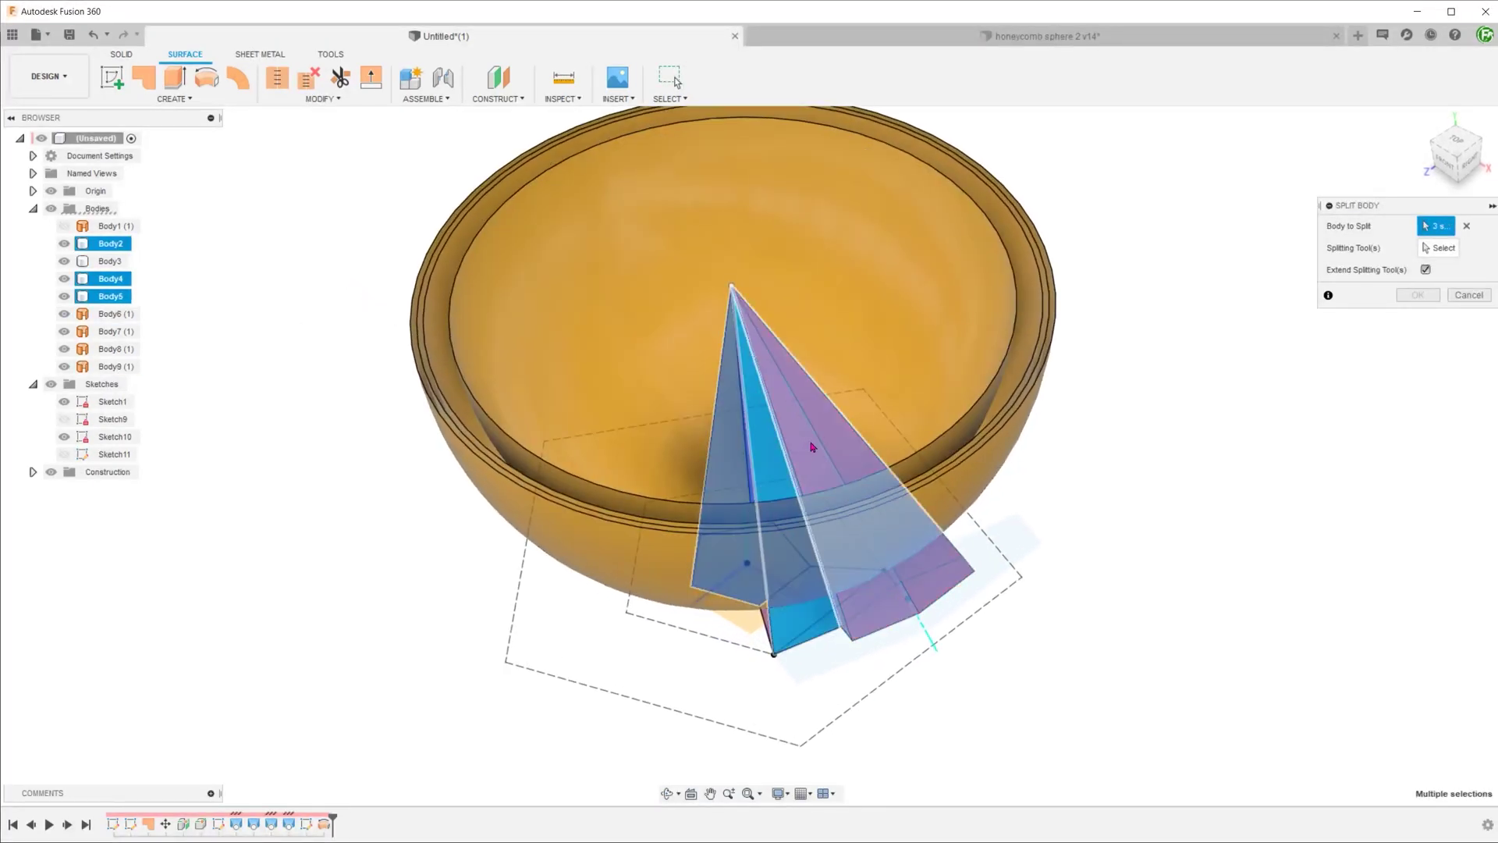
left_click(829, 435)
middle_click_drag(756, 448, 760, 460, "shift")
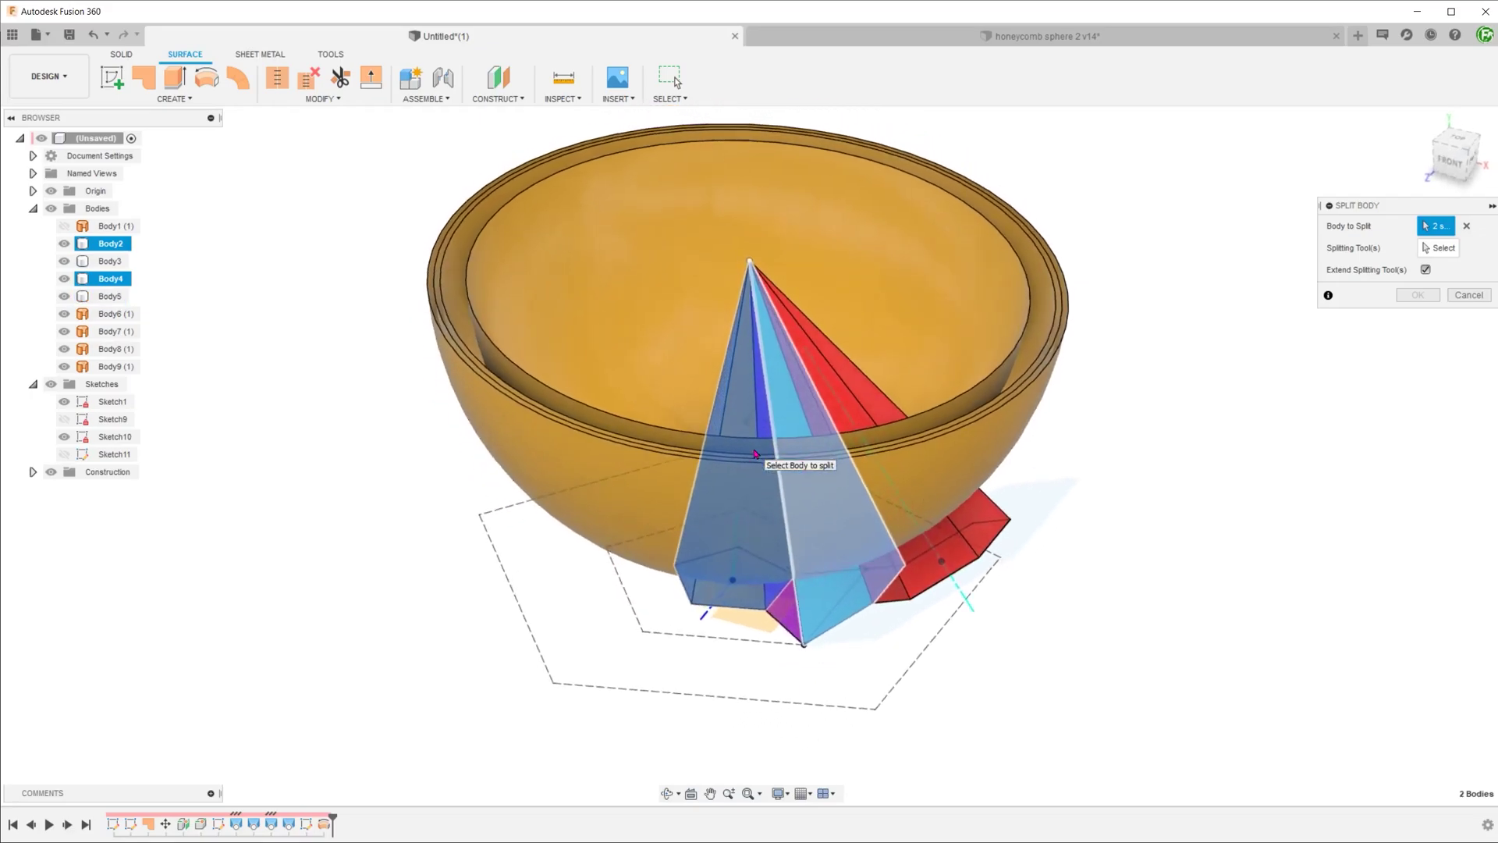
left_click(816, 378)
left_click(702, 401)
middle_click_drag(702, 401, 729, 401, "shift")
left_click(729, 401)
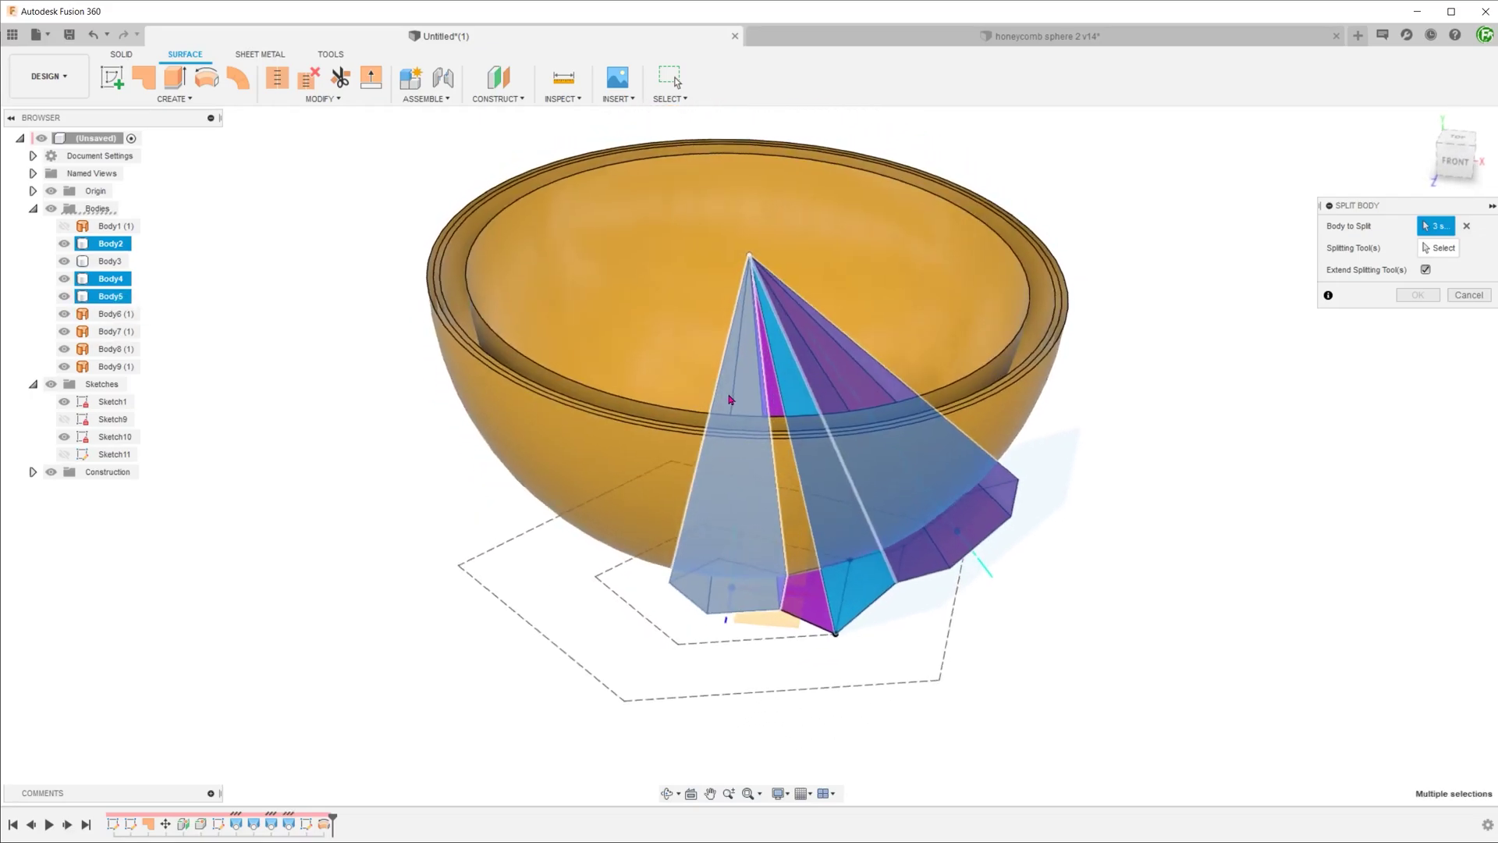
left_click(774, 395)
middle_click_drag(657, 361, 691, 413, "shift")
left_click(1423, 249)
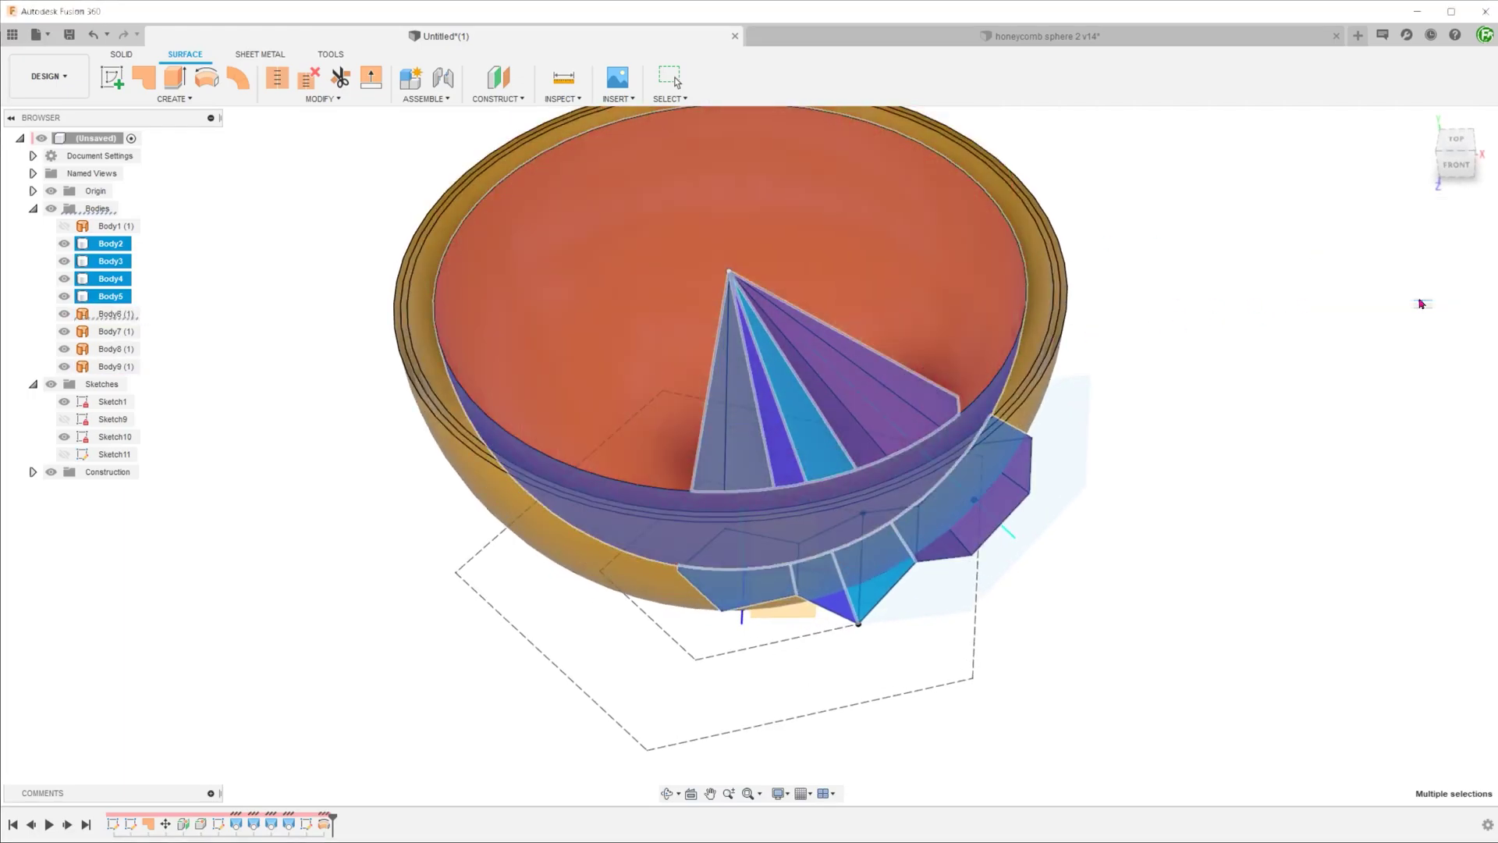
left_click(1418, 295)
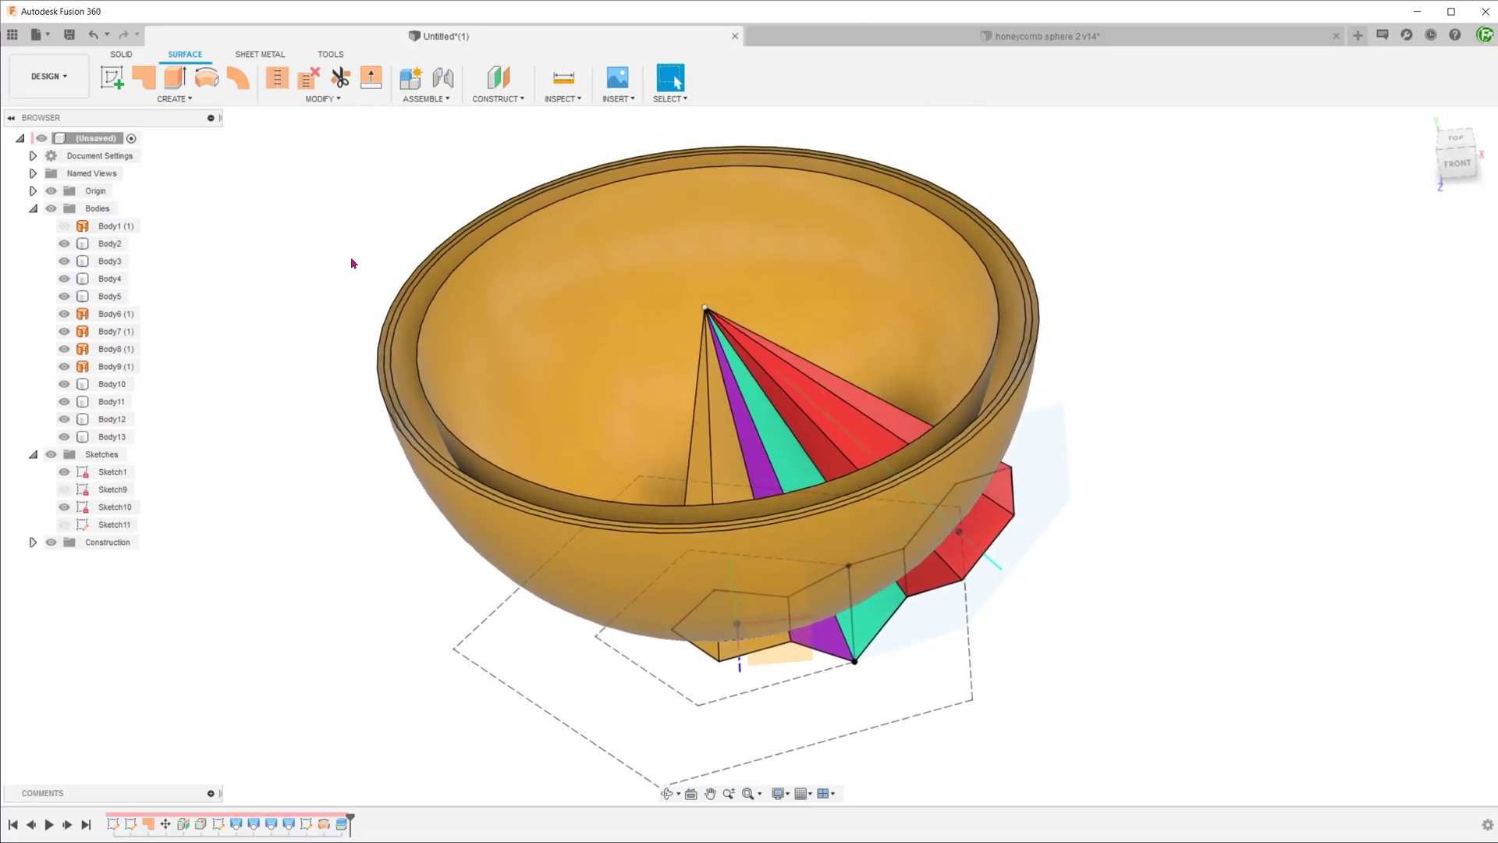
- Set the selection priority to bodies and remove the innermost spherical surface
left_click(669, 99)
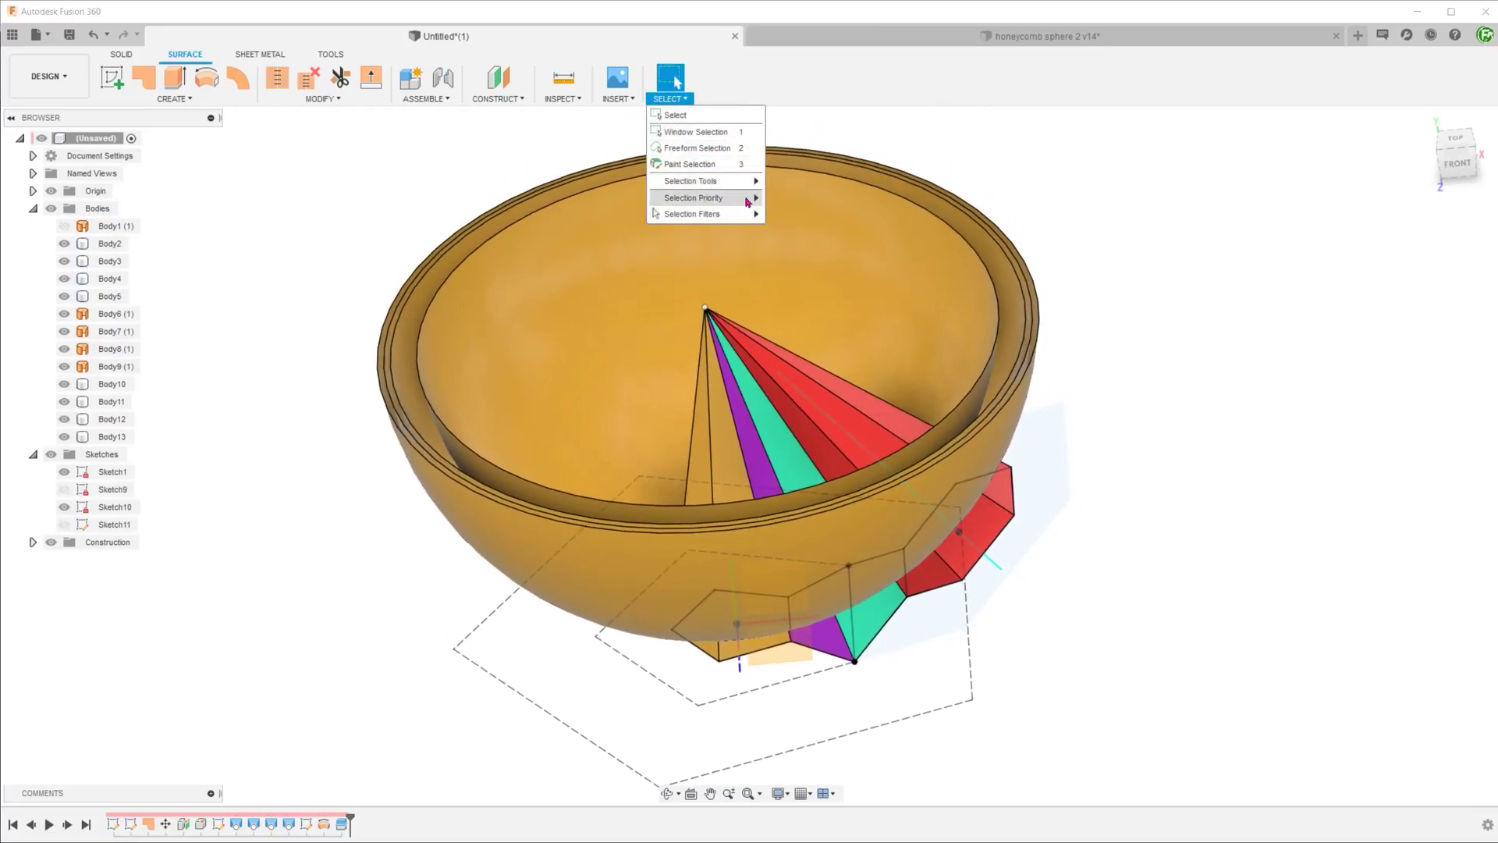
mouse_move(746, 201)
left_click(805, 198)
left_click(615, 331)
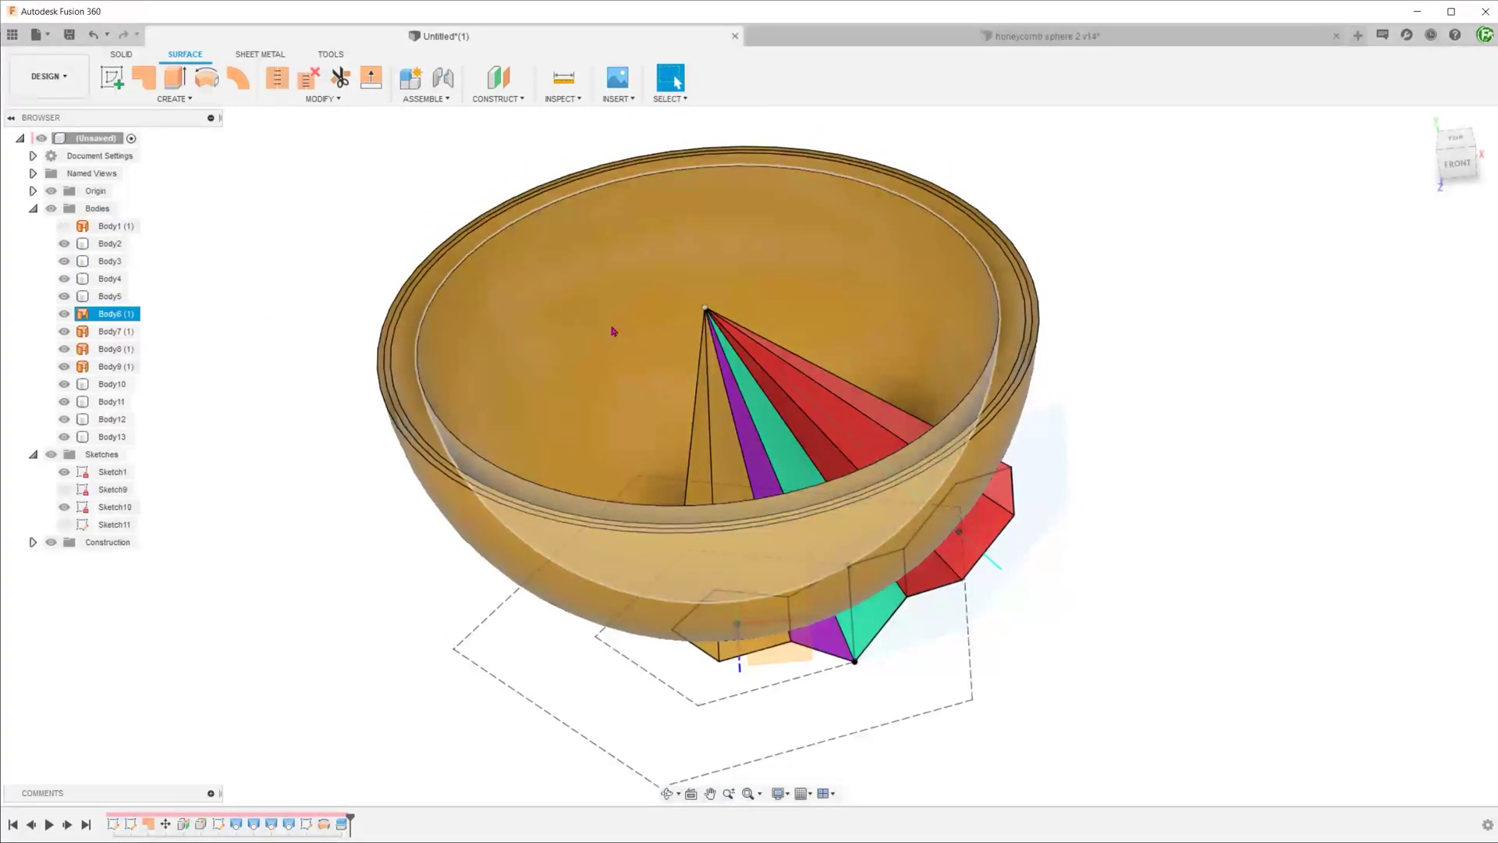
right_click(613, 331)
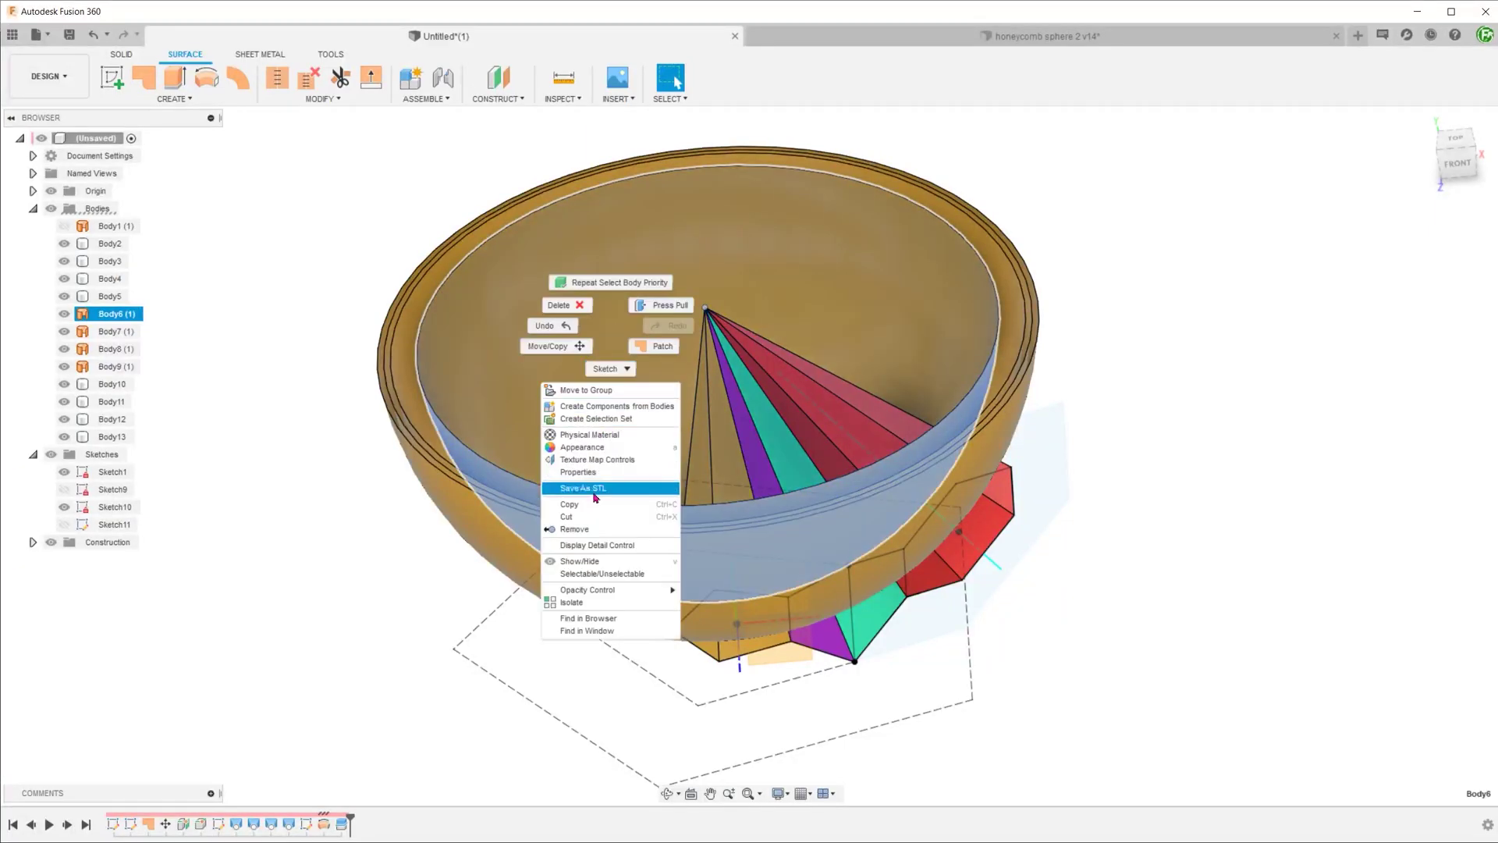
left_click(603, 530)
- Remove the four inner pyramid tips that meet at the sphere centre, keeping the outer honeycomb pieces
scroll(616, 512, "up", 4)
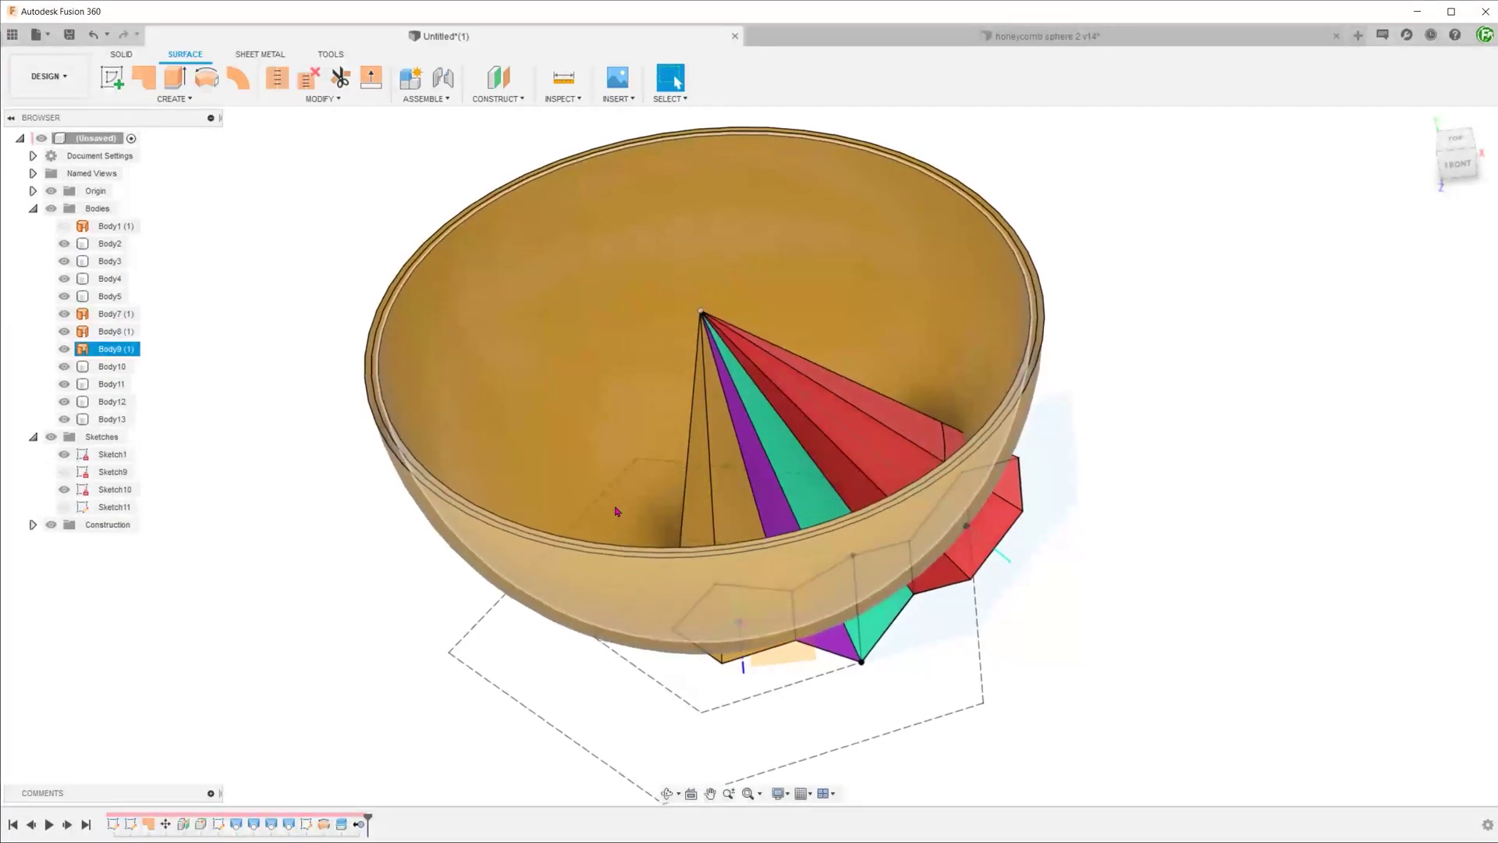
left_click(694, 494)
right_click(694, 494)
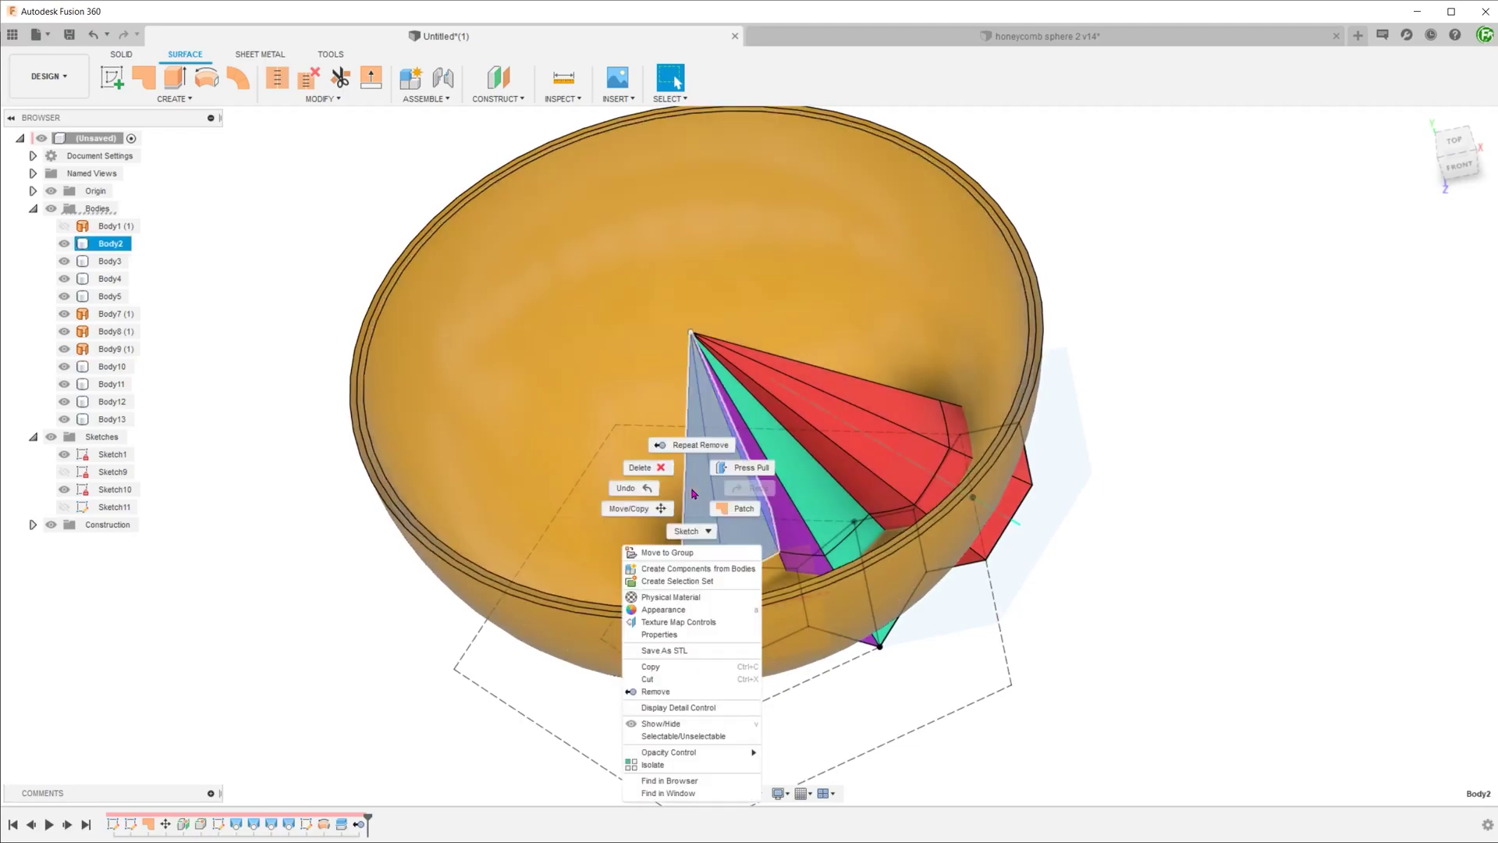
left_click(655, 692)
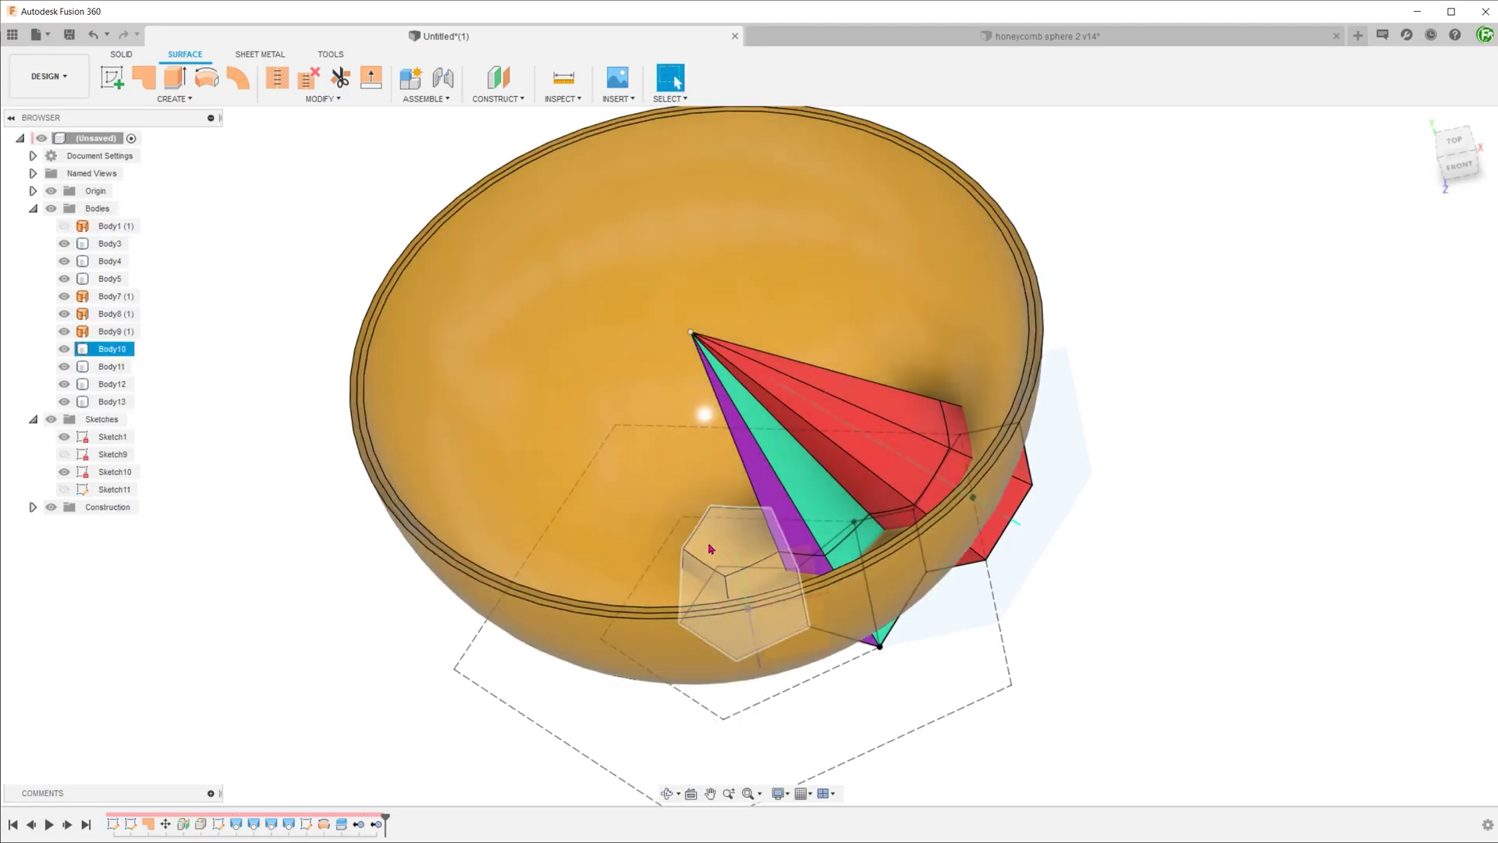
left_click(771, 509)
left_click(826, 501, "ctrl")
left_click(867, 473, "ctrl")
right_click(869, 478)
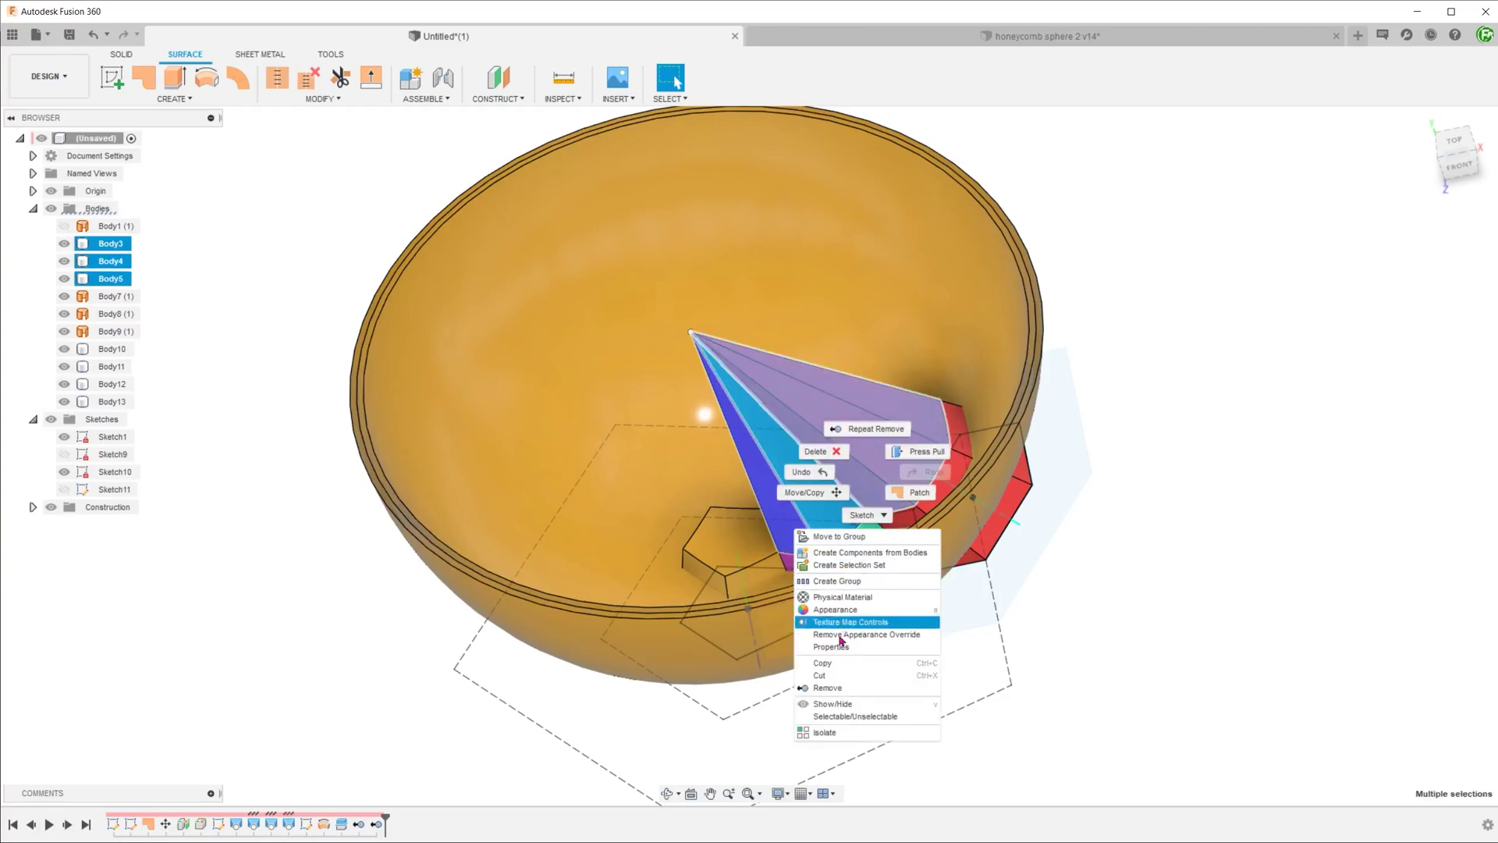
left_click(827, 687)
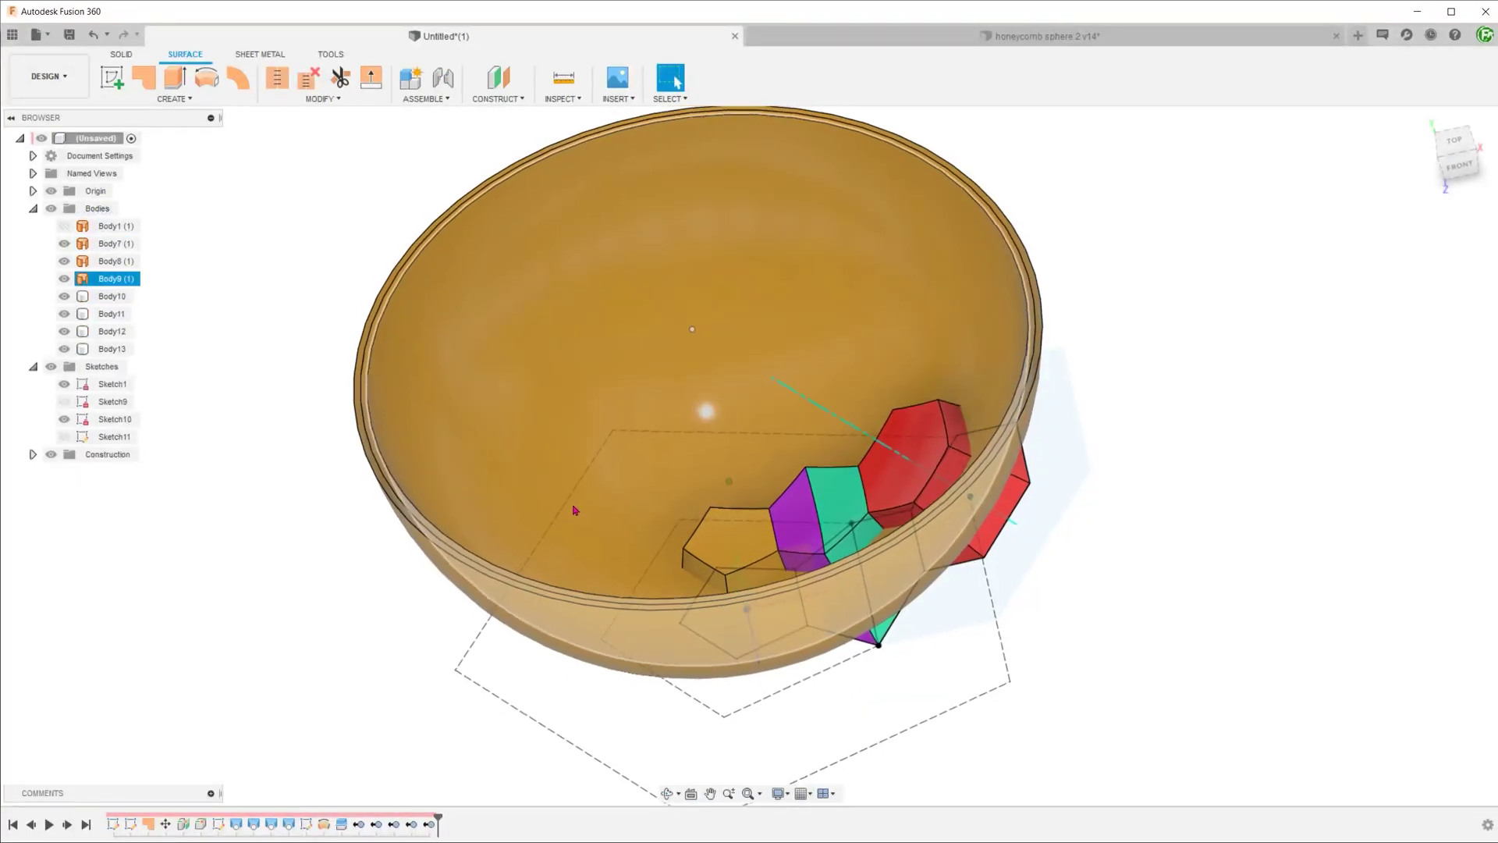
- Hide the sketches, origin and construction geometry, and split the four honeycomb bodies with the outermost spherical surface
middle_click_drag(574, 510, 304, 495, "shift")
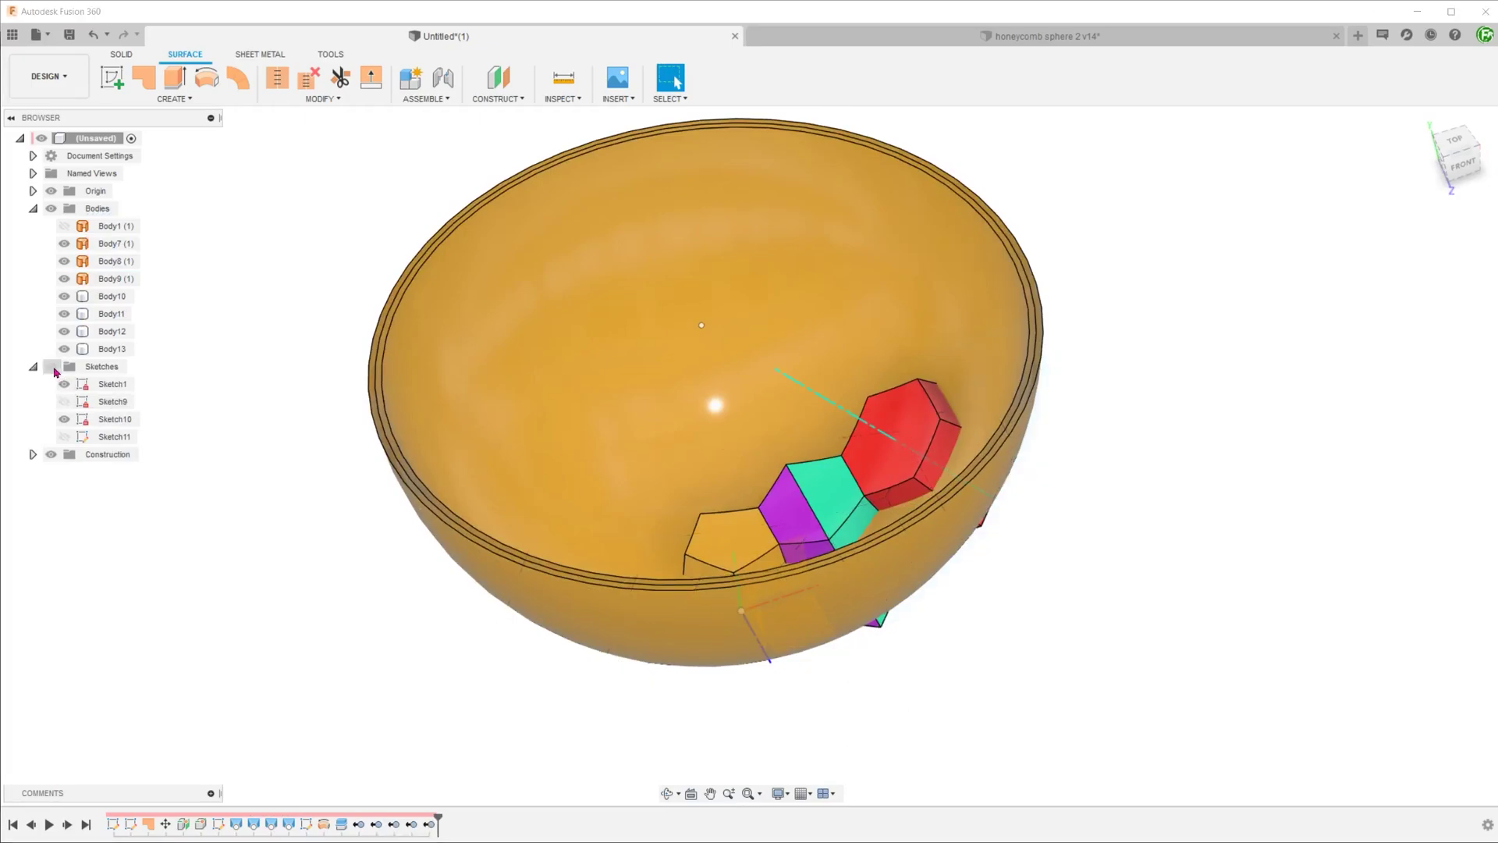
left_click(50, 366)
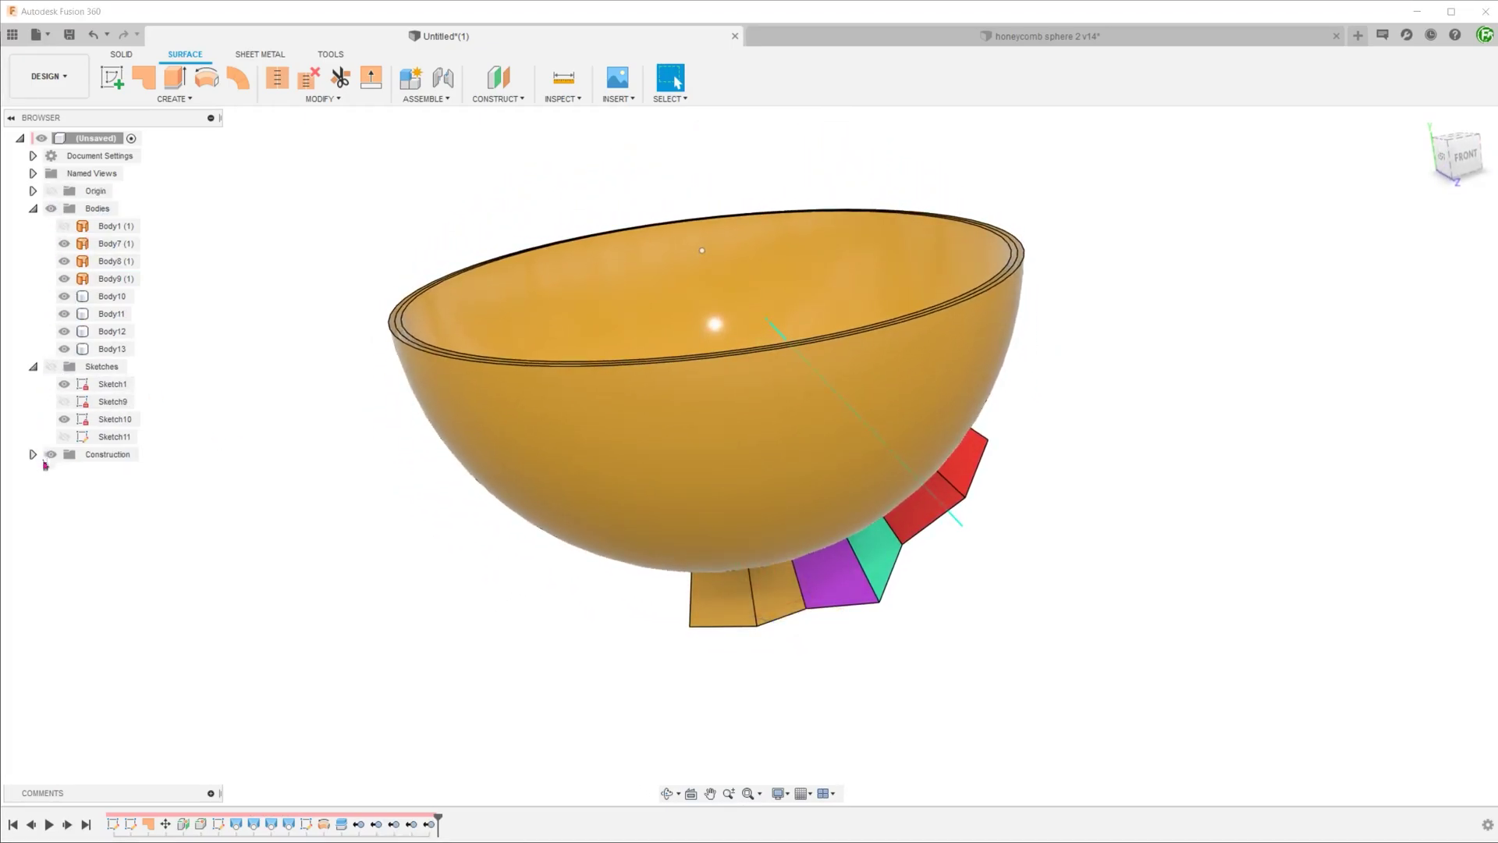
left_click(310, 99)
left_click(298, 277)
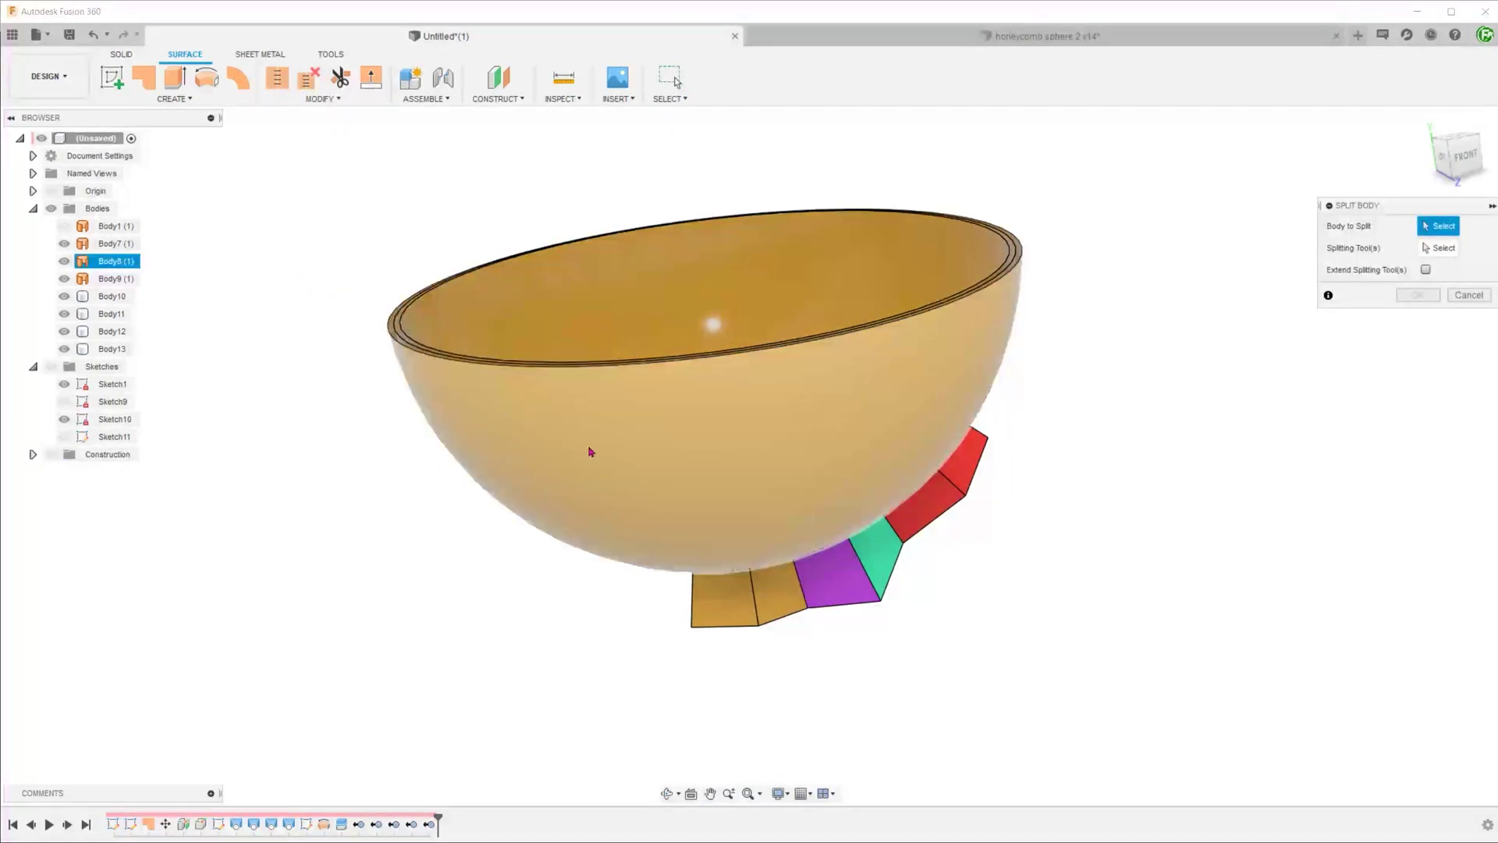
left_click(714, 601)
left_click(835, 574)
left_click(875, 555)
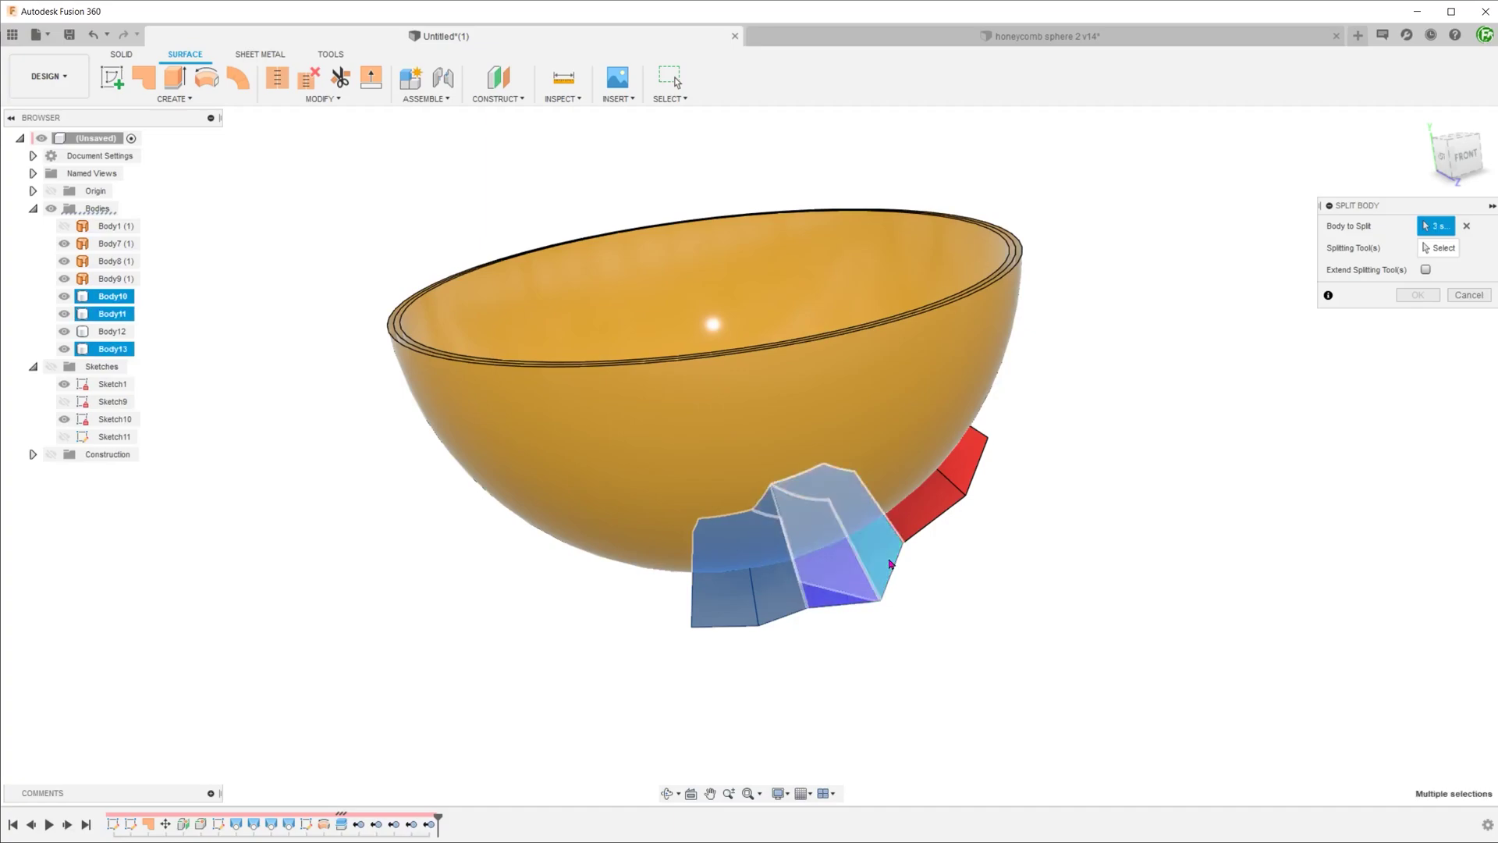
left_click(916, 523)
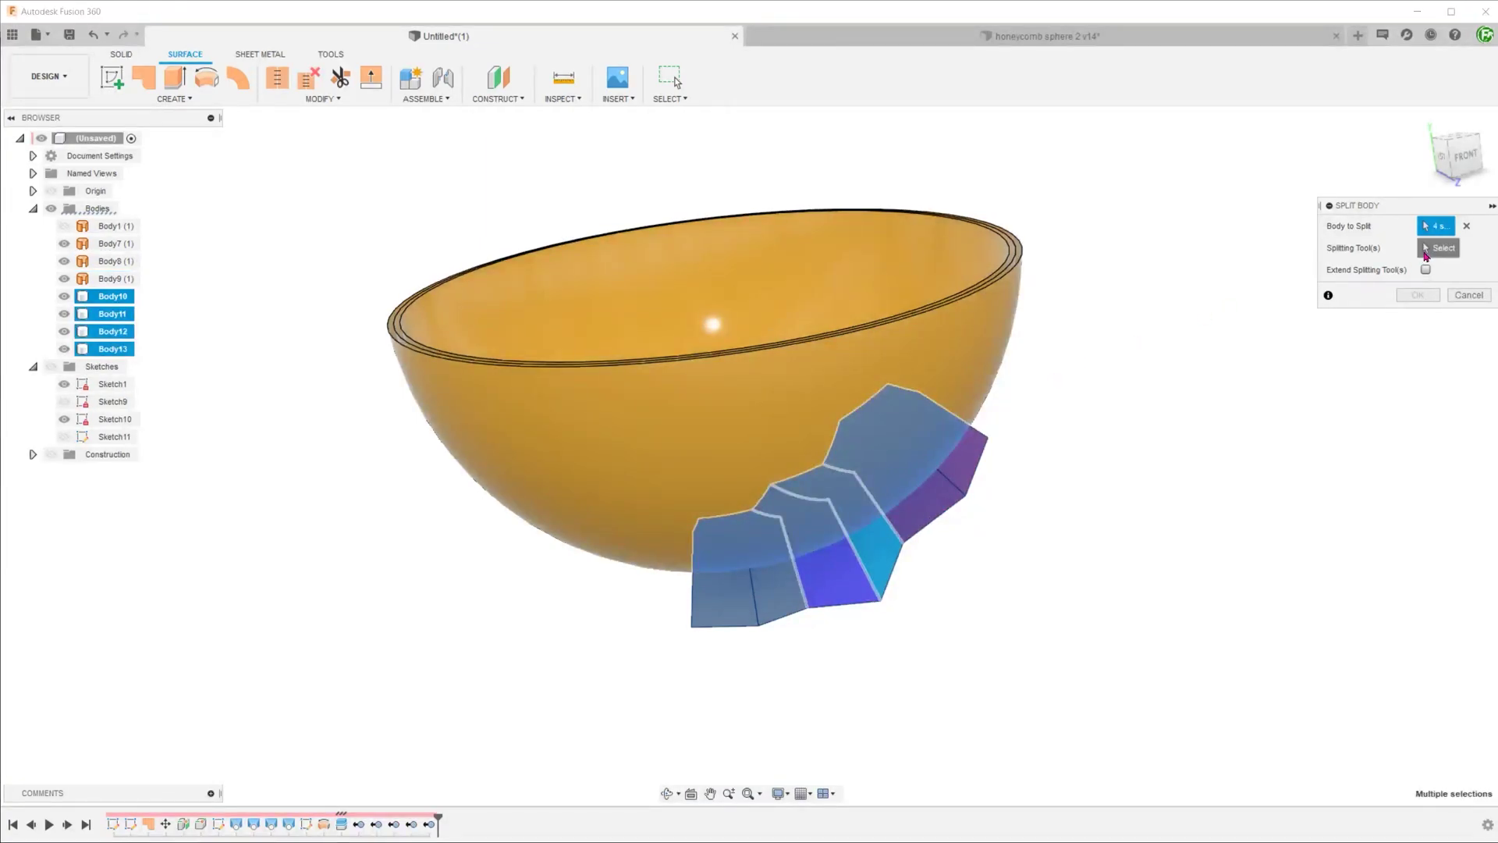
left_click(1425, 248)
left_click(772, 454)
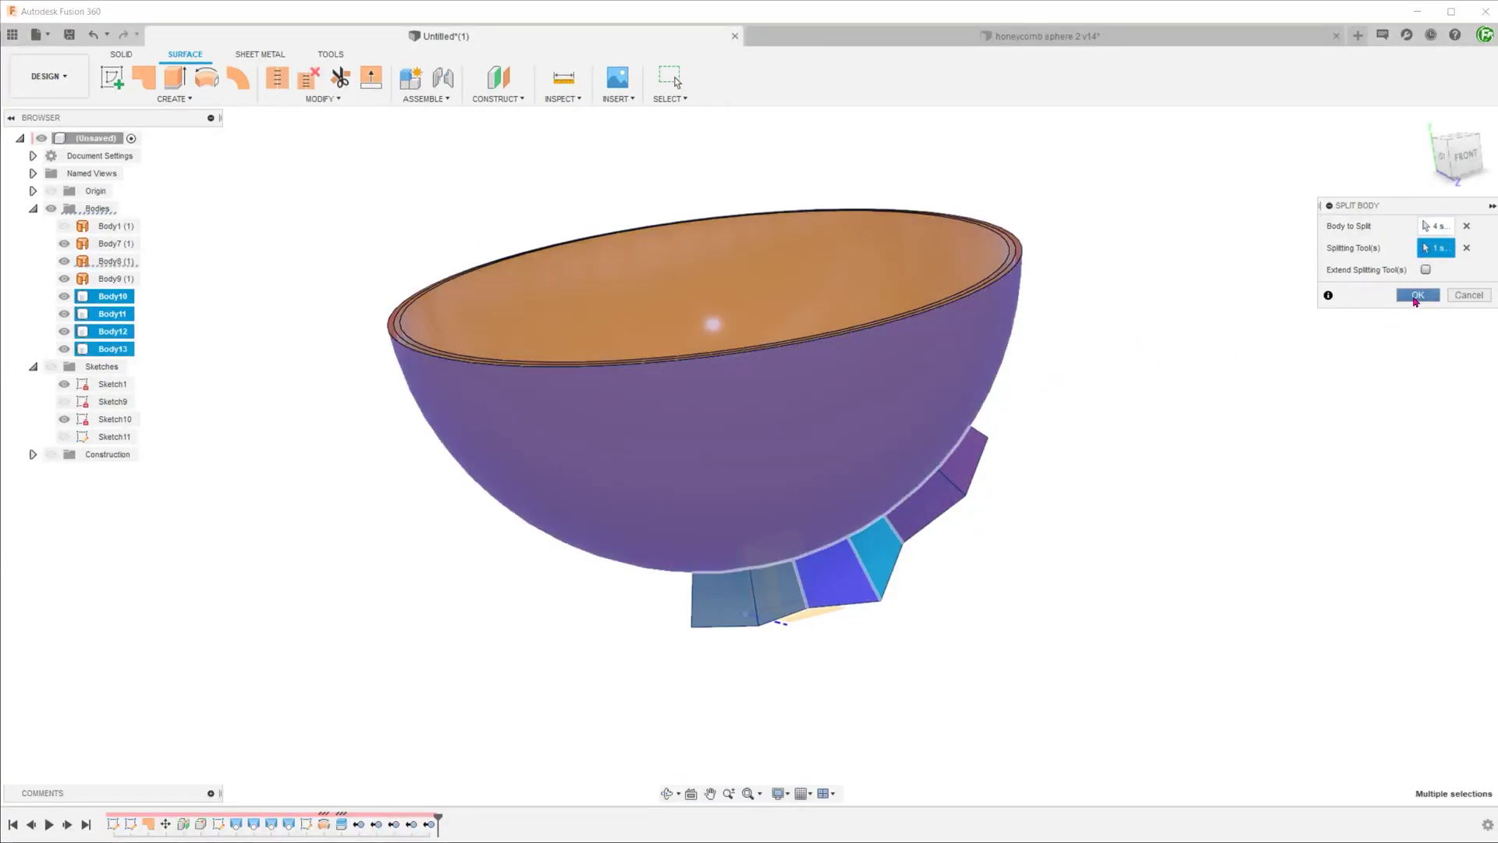
left_click(1418, 295)
- Remove the outermost spherical surface used for the split
left_click(882, 434)
right_click(679, 443)
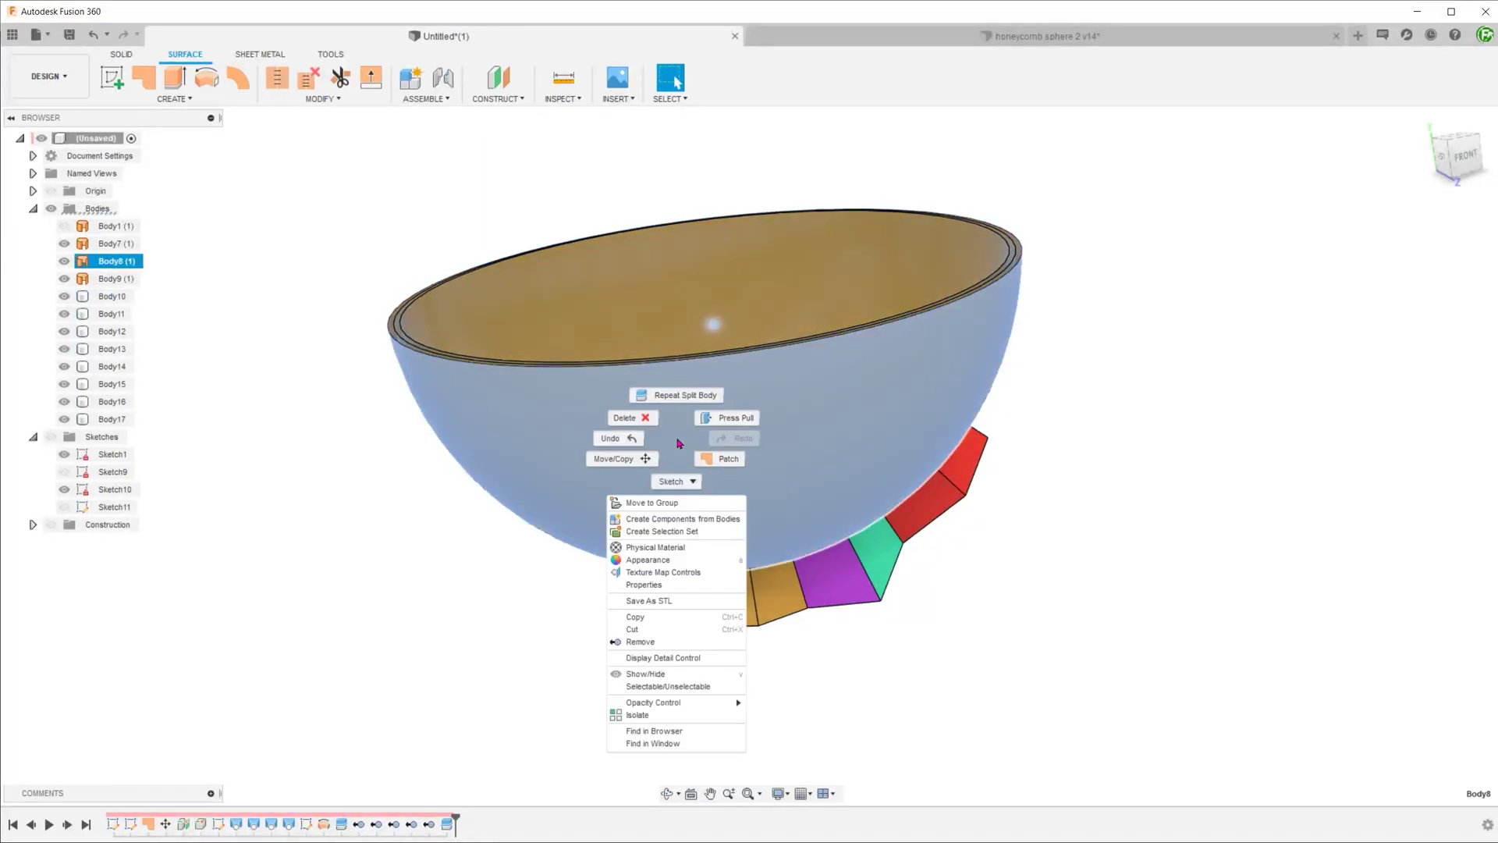
left_click(684, 642)
- Remove the four leftover pieces outside the sphere, keeping the honeycomb segments within it
middle_click_drag(643, 619, 602, 609, "shift")
scroll(602, 610, "up", 2)
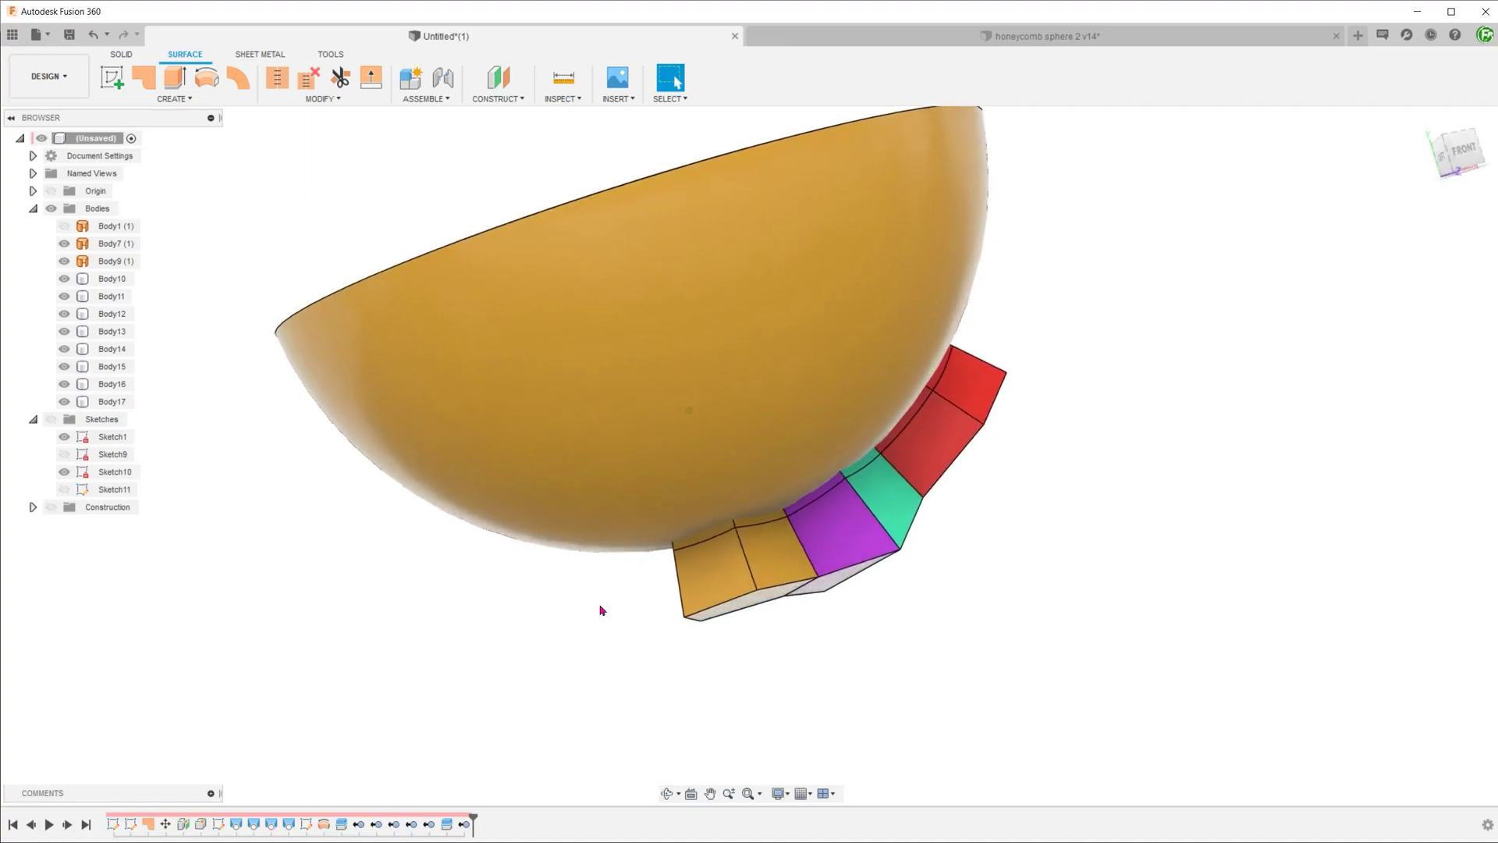
scroll(601, 610, "up", 2)
left_click(712, 559)
right_click(712, 557)
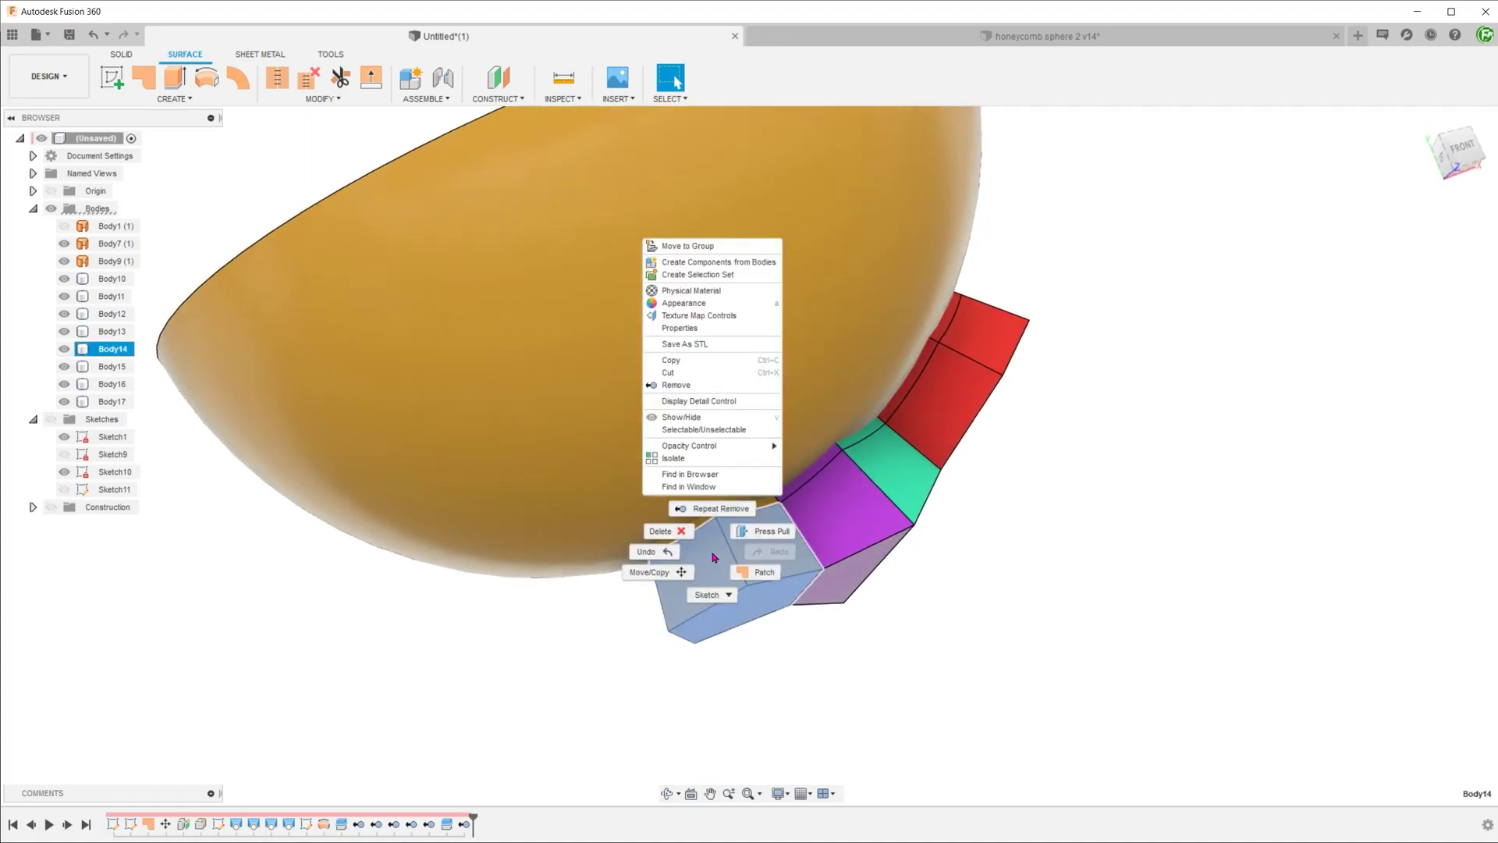
left_click(676, 385)
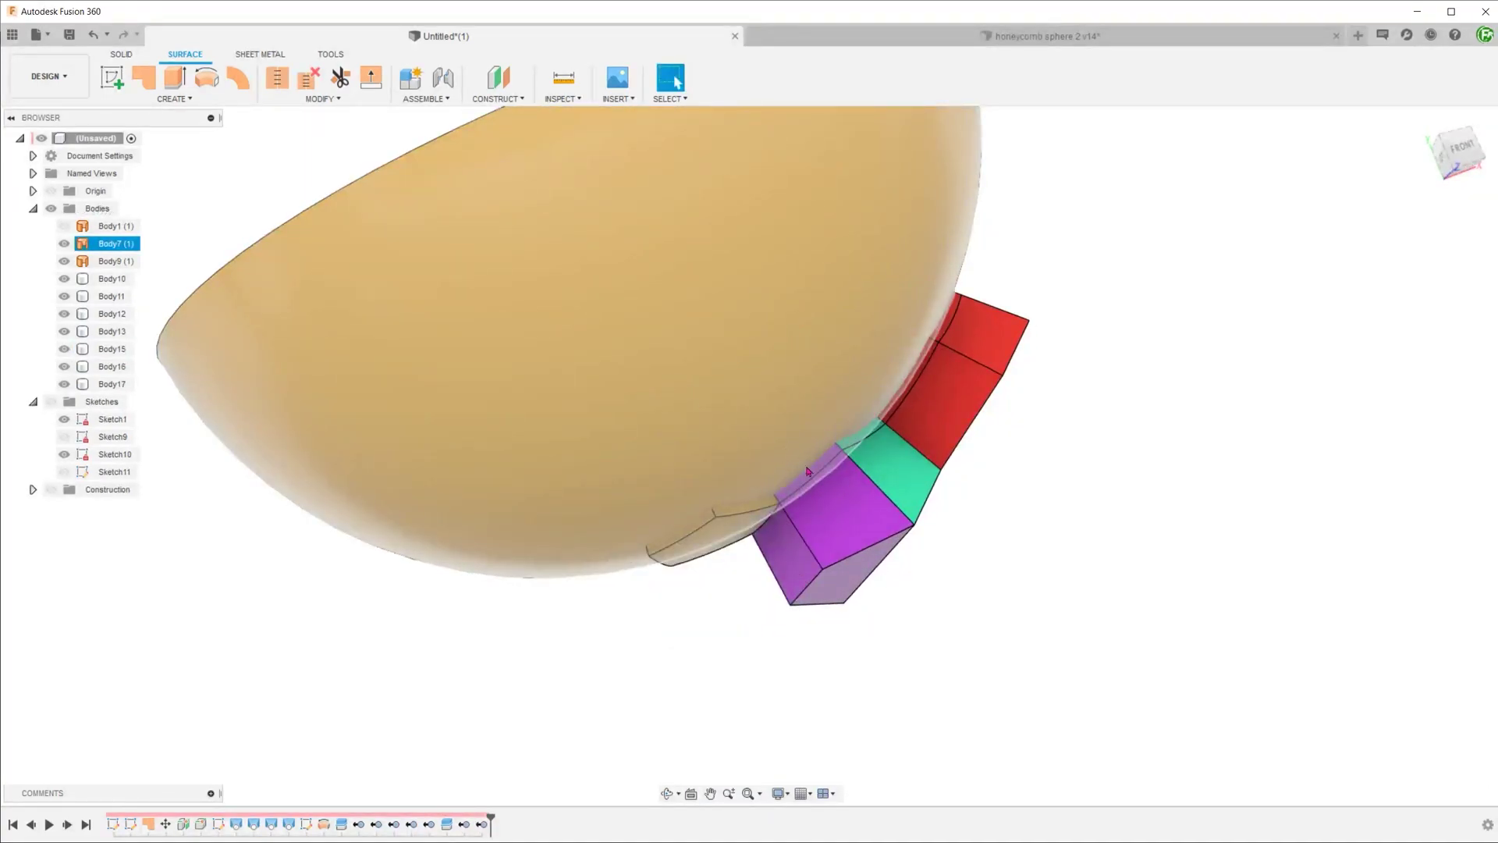
left_click(840, 499)
left_click(877, 445, "ctrl")
left_click(939, 422, "ctrl")
right_click(939, 420)
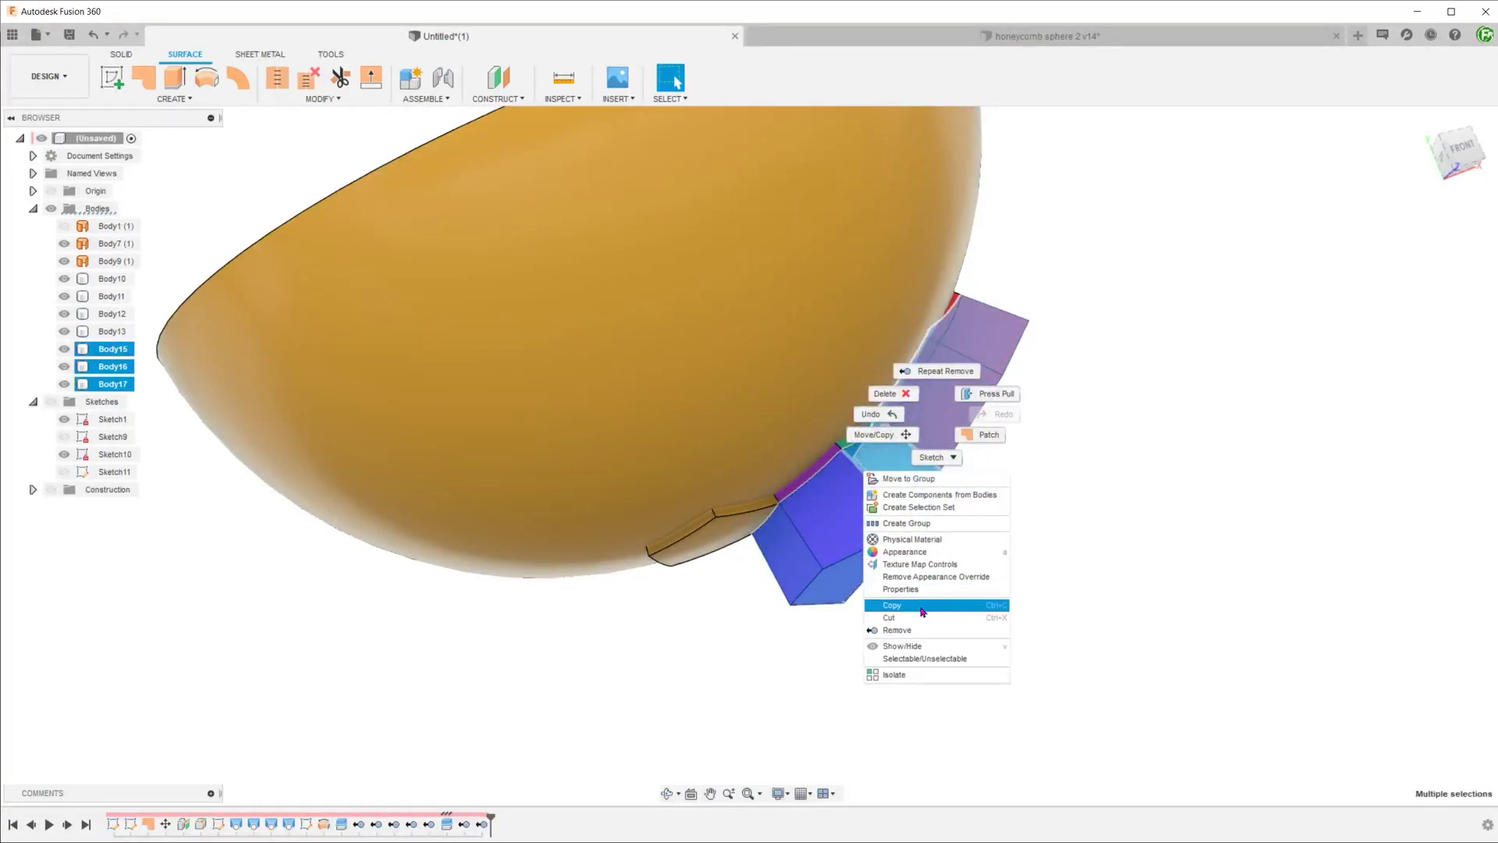
left_click(930, 634)
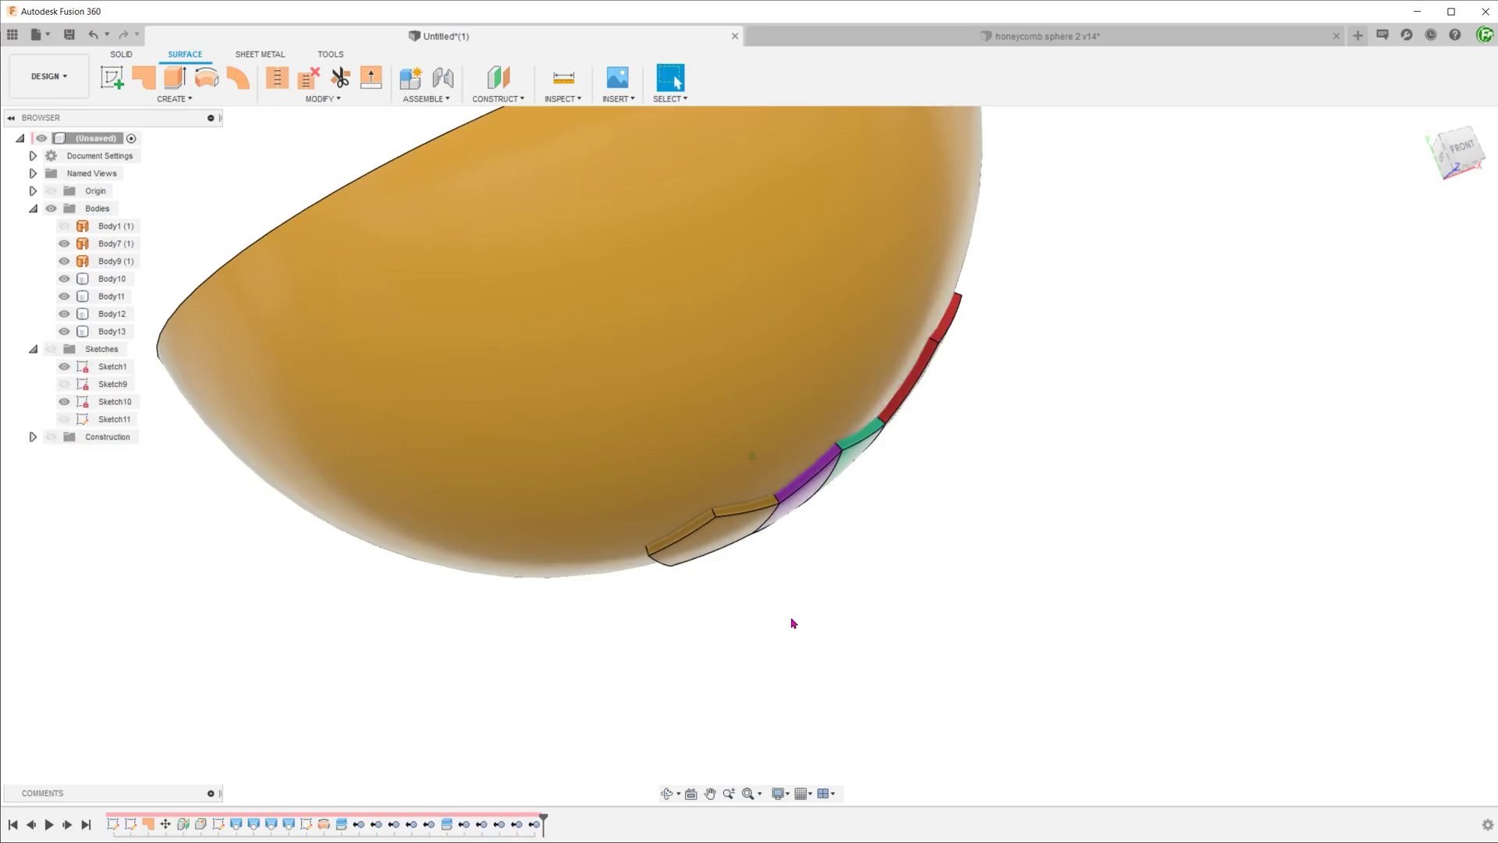
key("F6")
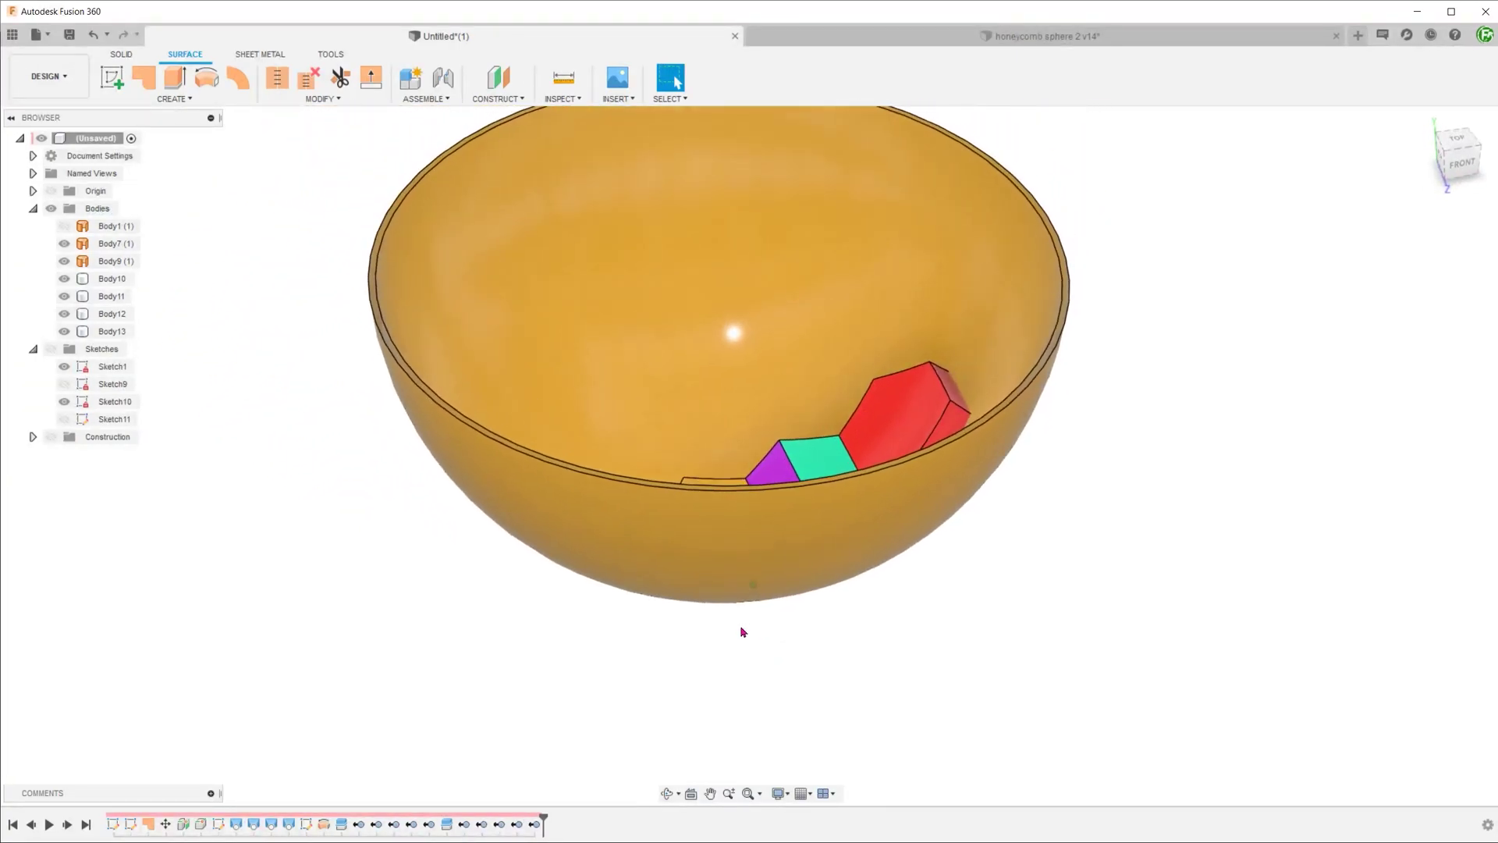
- Split the four honeycomb bodies with the two remaining concentric spherical surfaces
left_click(320, 99)
left_click(296, 277)
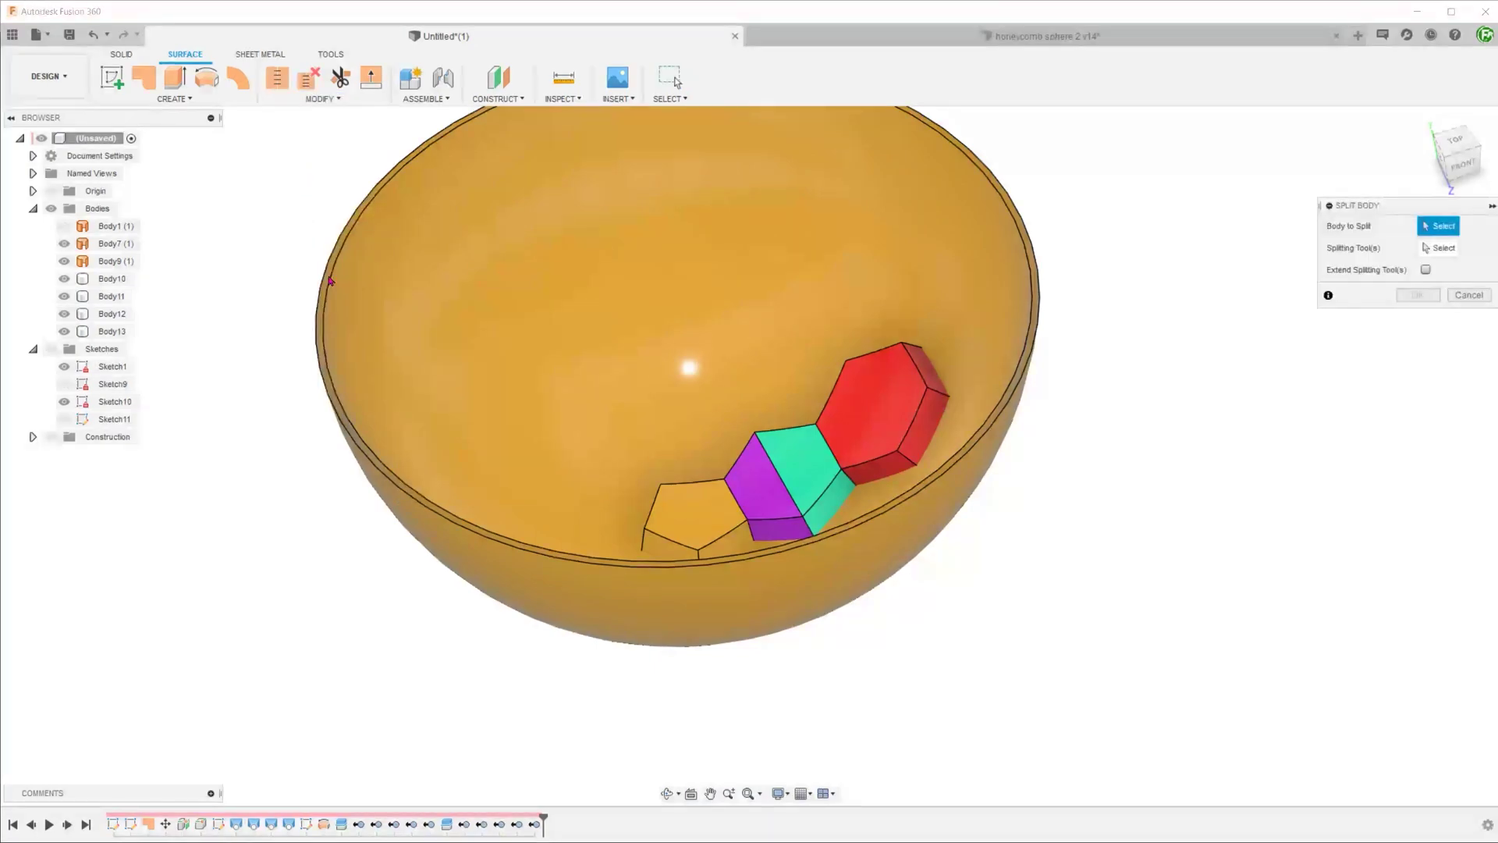
left_click(838, 398)
left_click(798, 466)
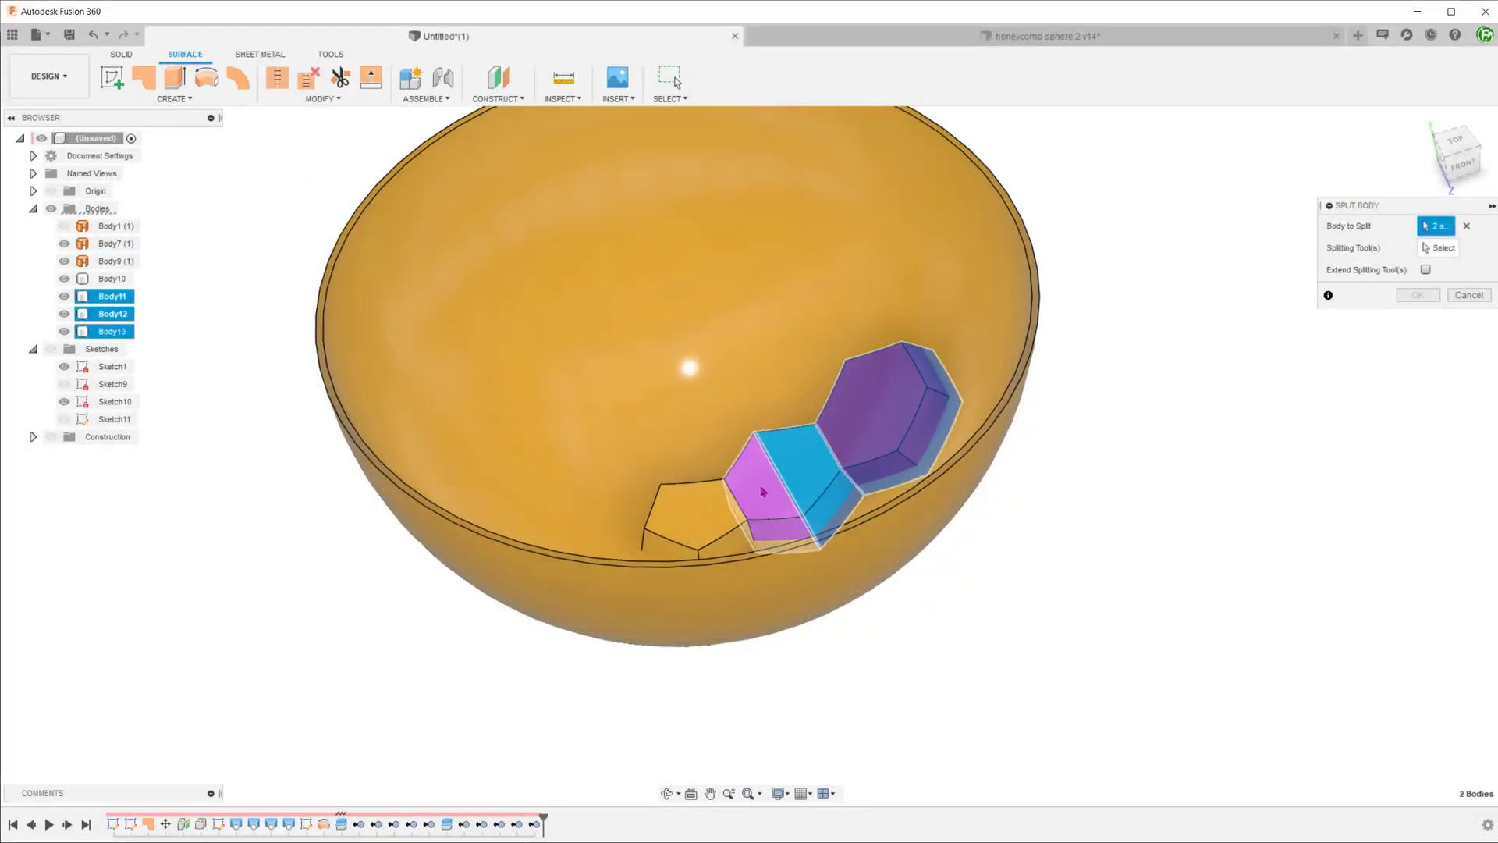
left_click(762, 482)
left_click(711, 519)
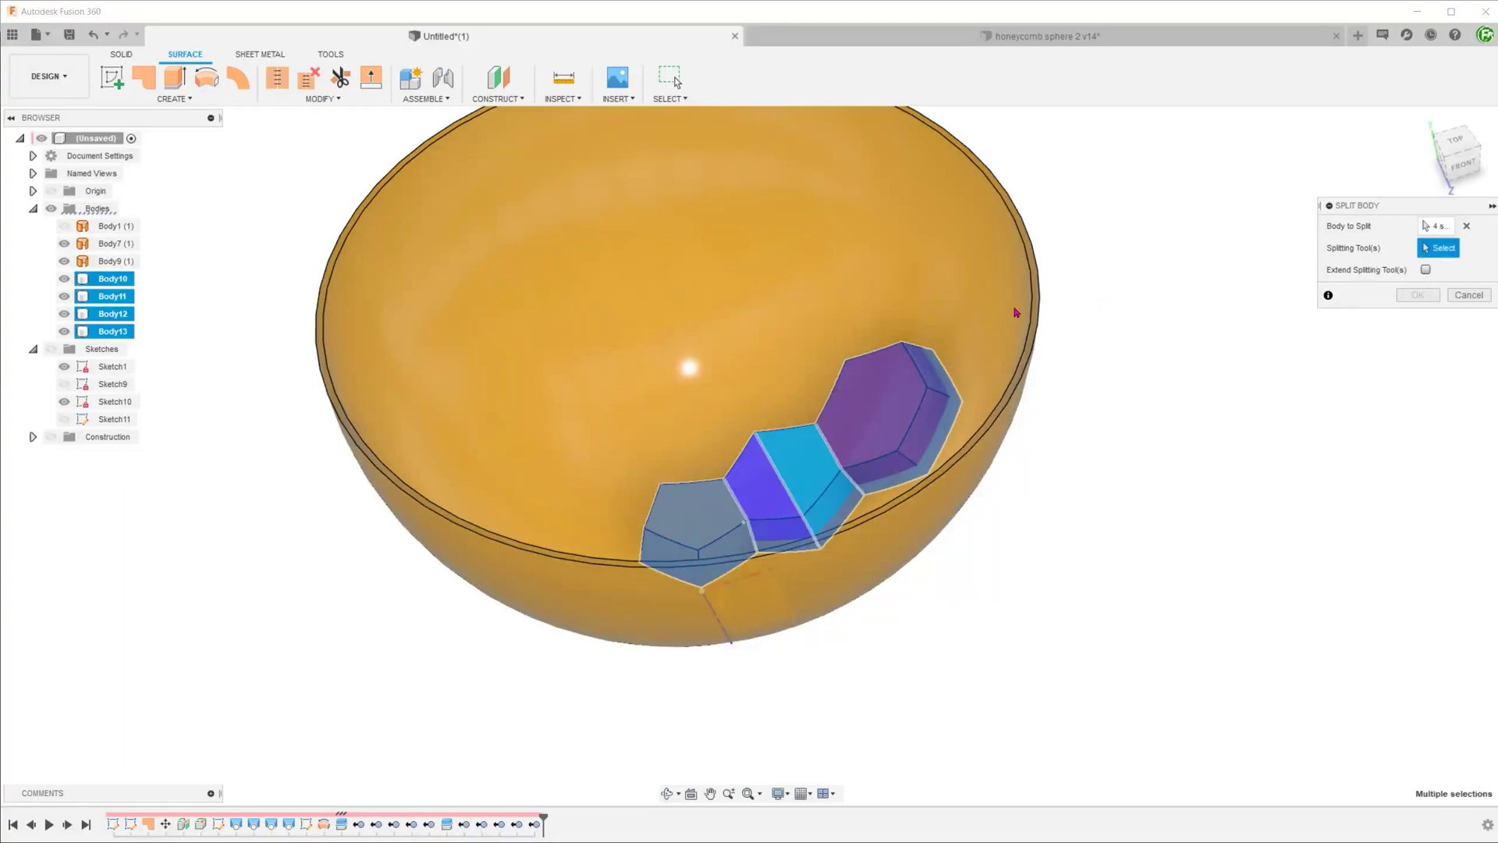
left_click(845, 322)
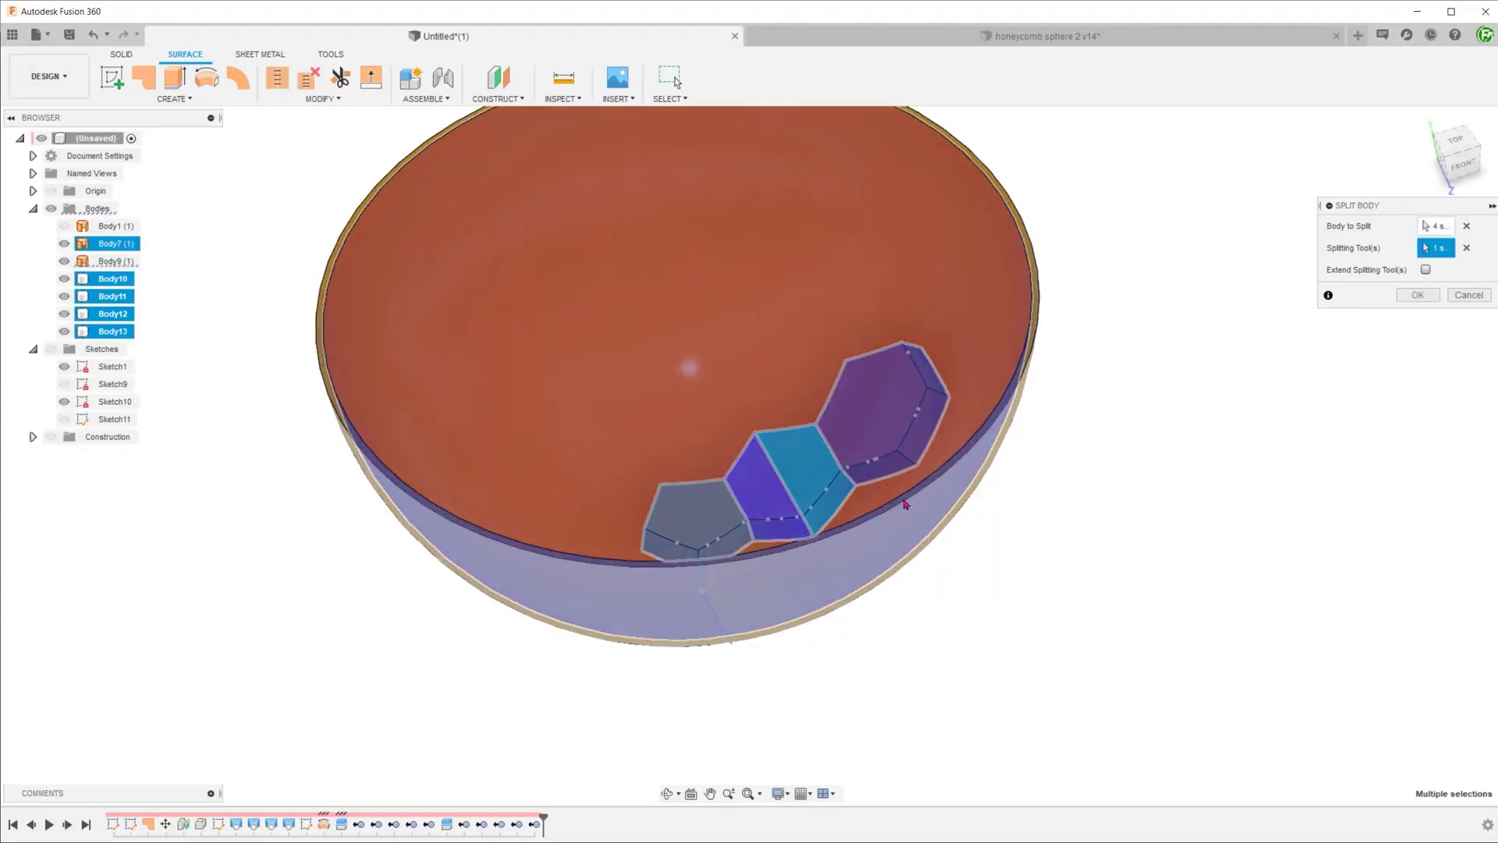
left_click(923, 518)
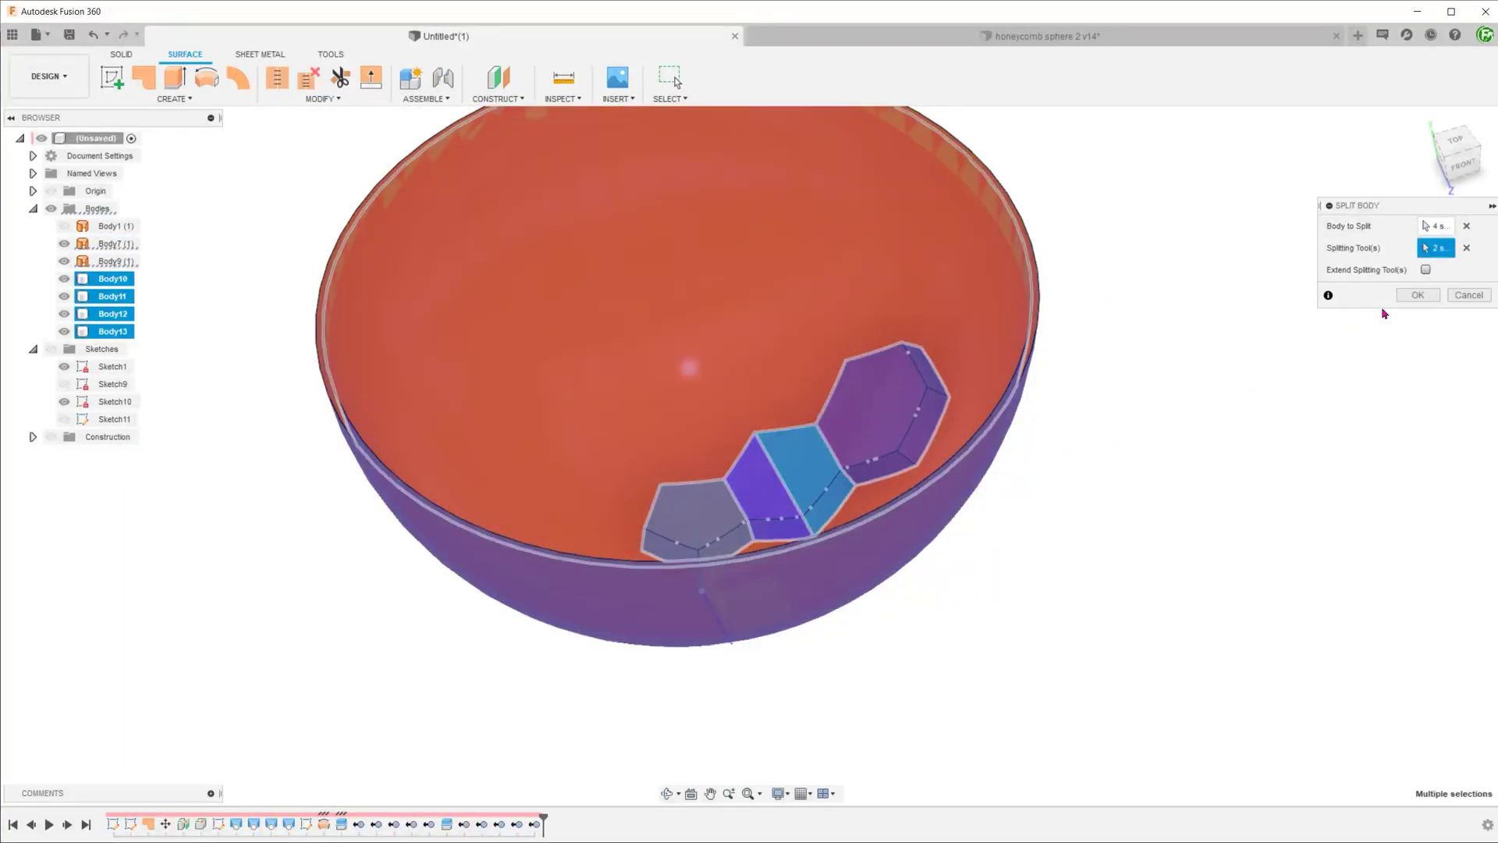
left_click(1411, 297)
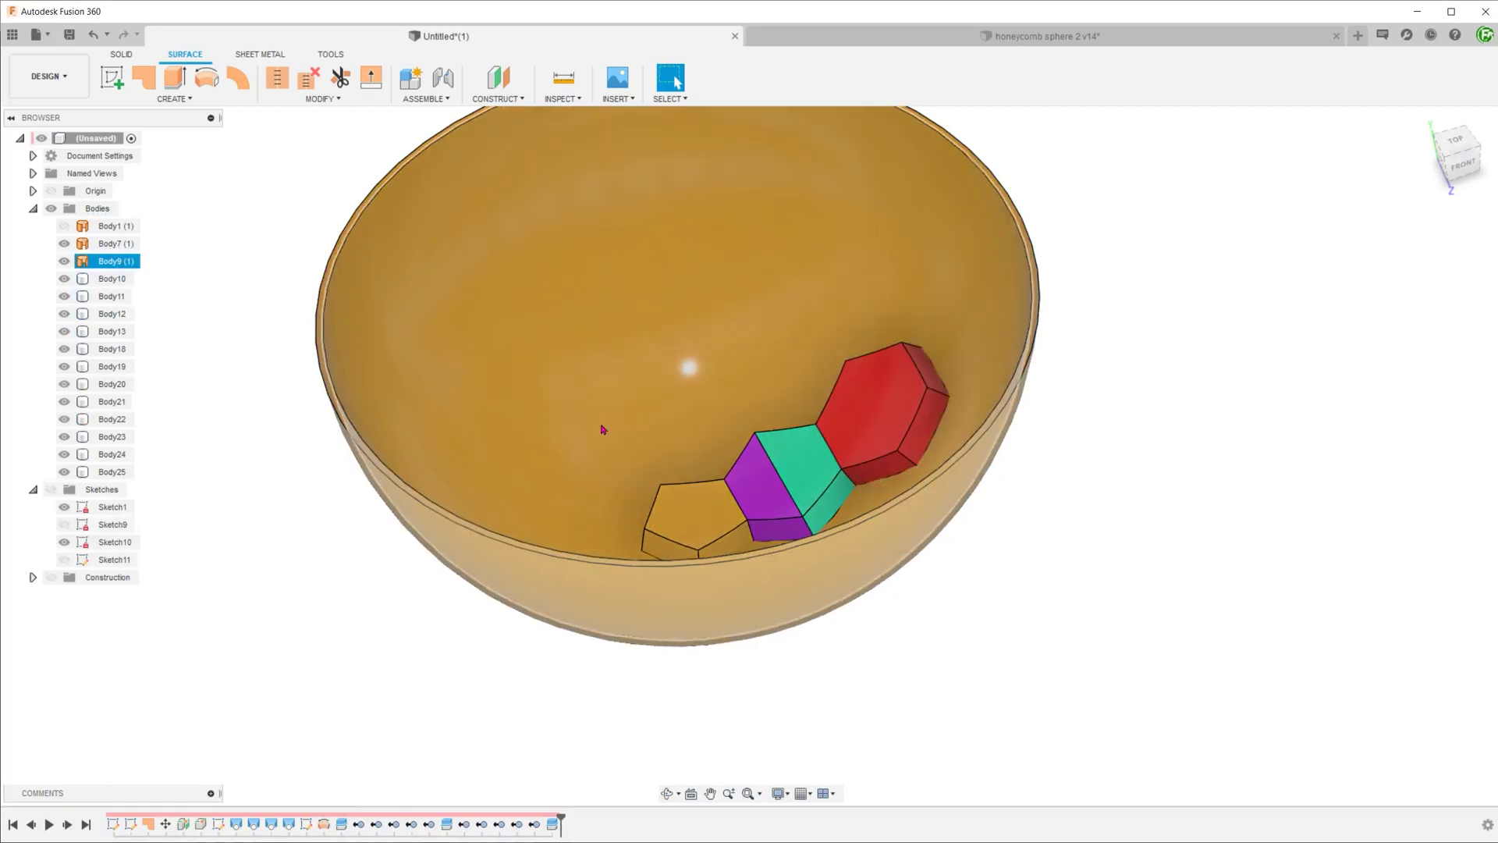
- Remove the two spherical surfaces used for the split, leaving only the layered honeycomb bodies
scroll(602, 429, "down", 1)
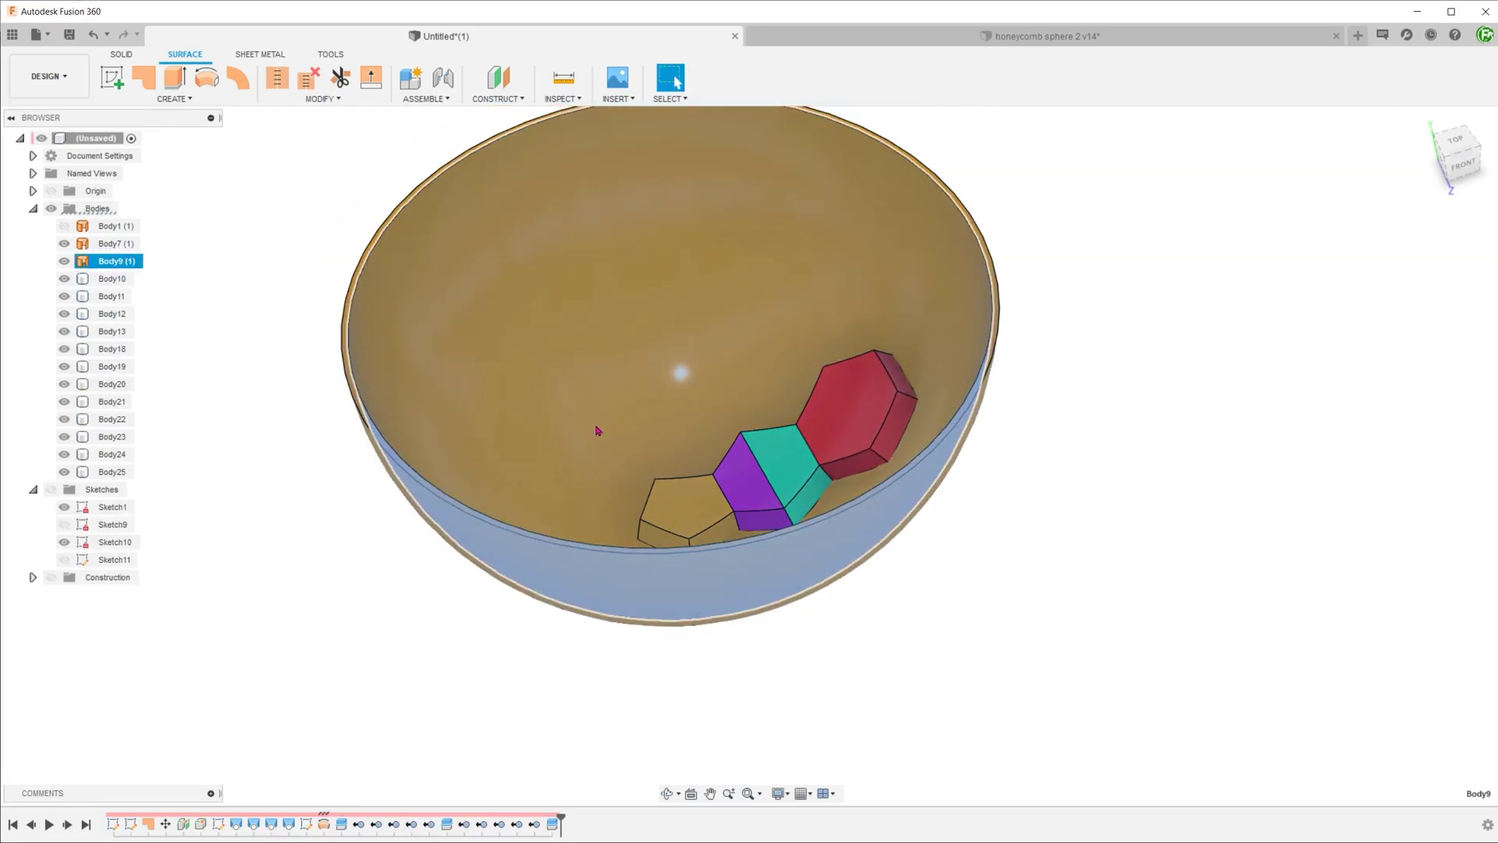
middle_click_drag(596, 430, 599, 431, "shift")
left_click(588, 451, "ctrl")
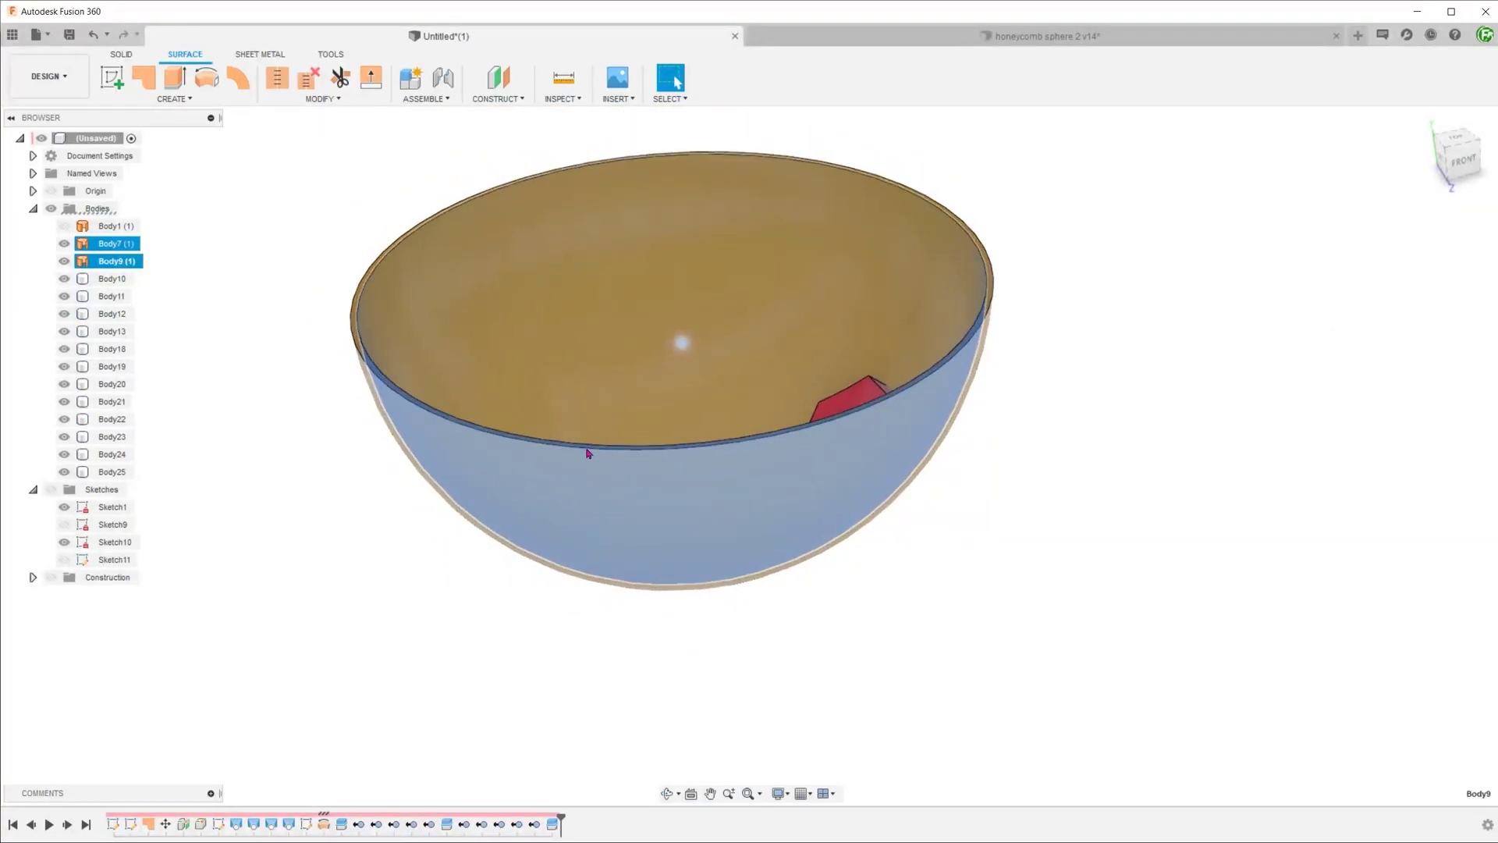
right_click(622, 515)
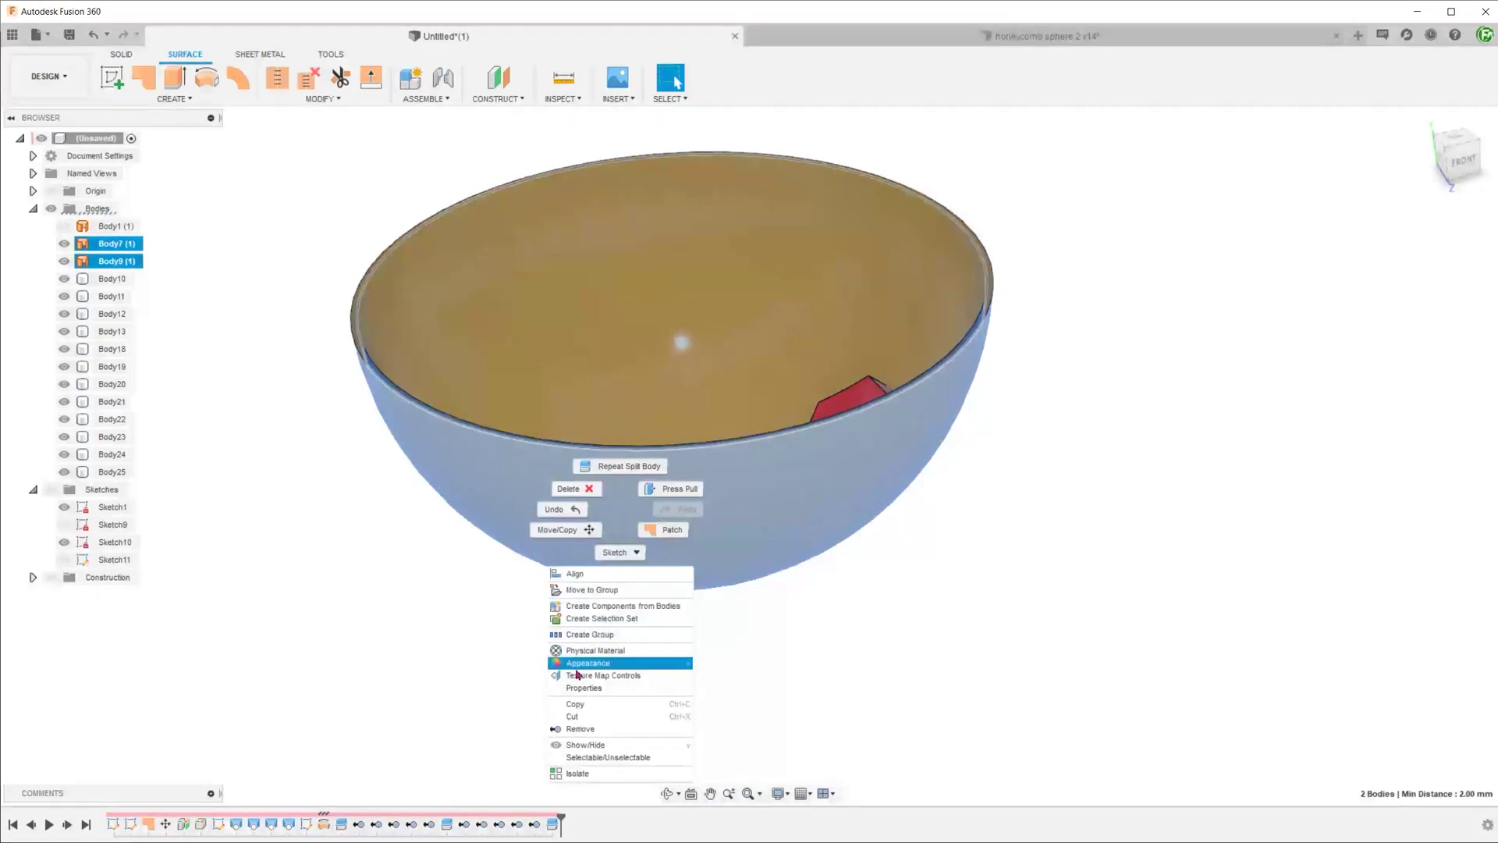
left_click(606, 728)
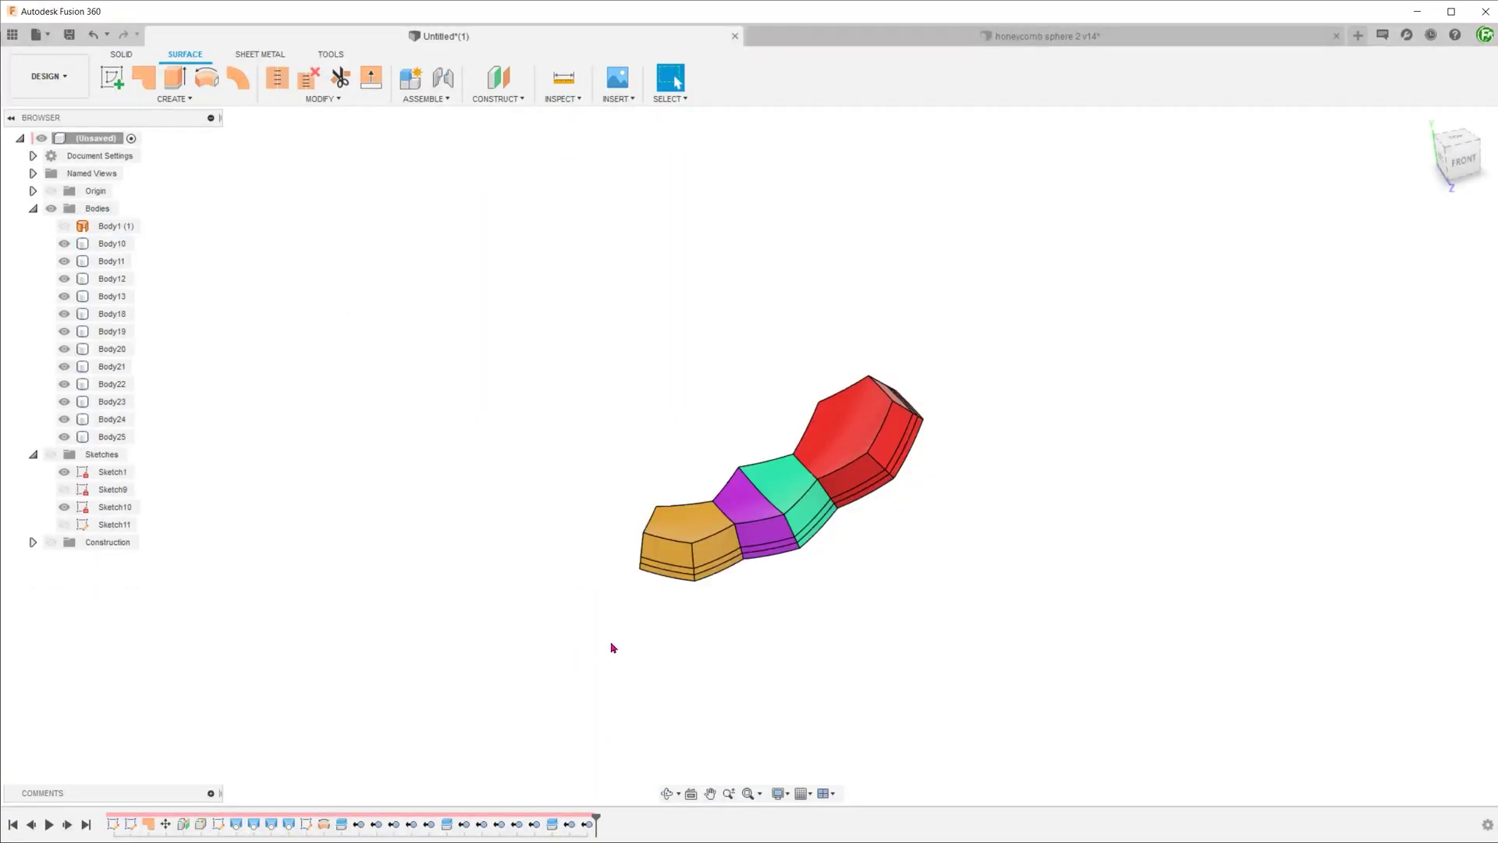
- Join the outermost purple layer to the outermost green layer with Combine, using green as the target body
scroll(612, 648, "up", 5)
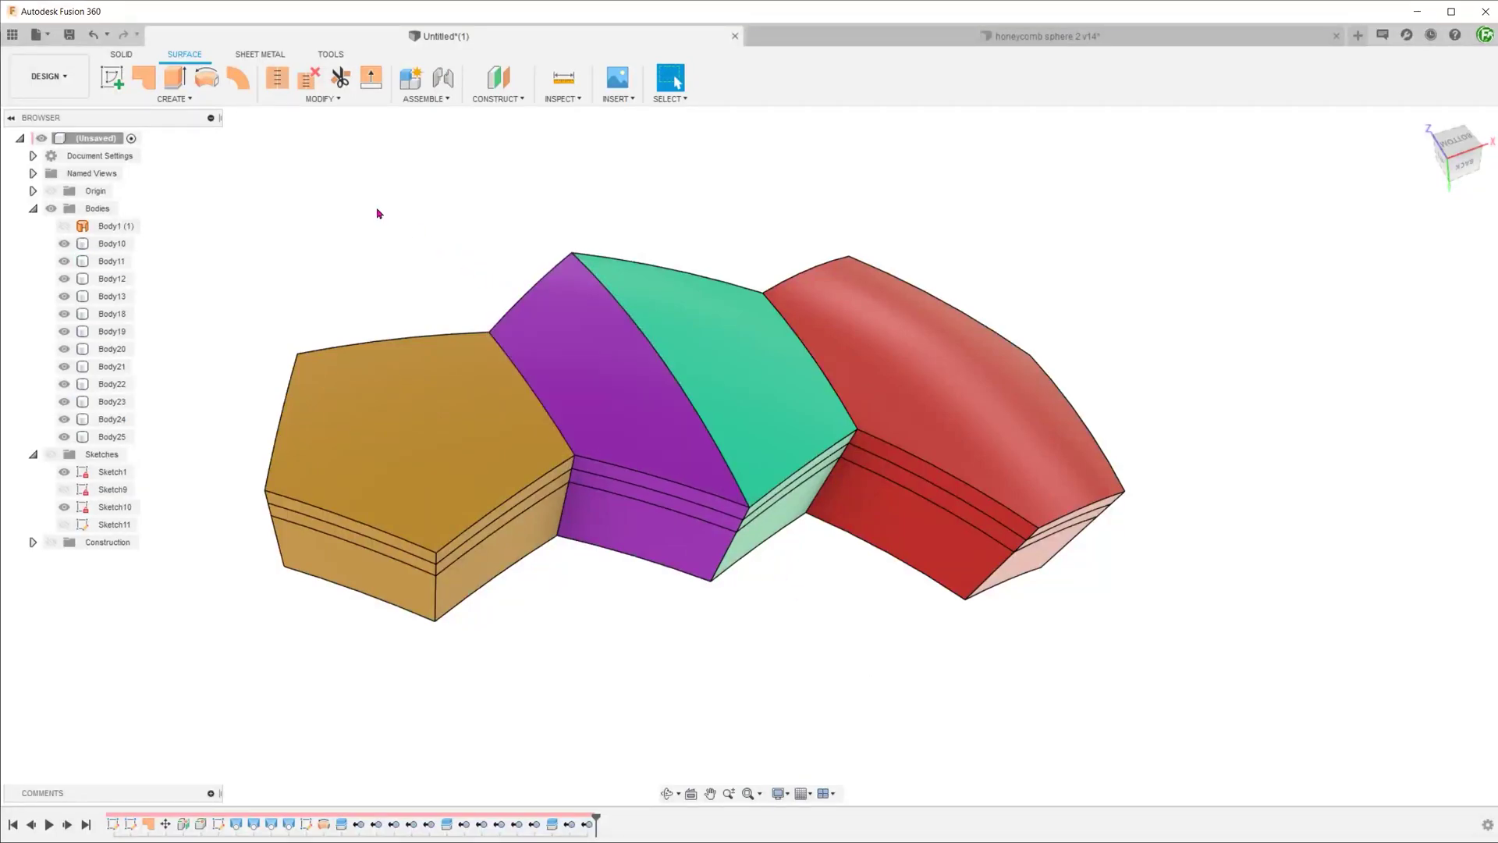
left_click(322, 99)
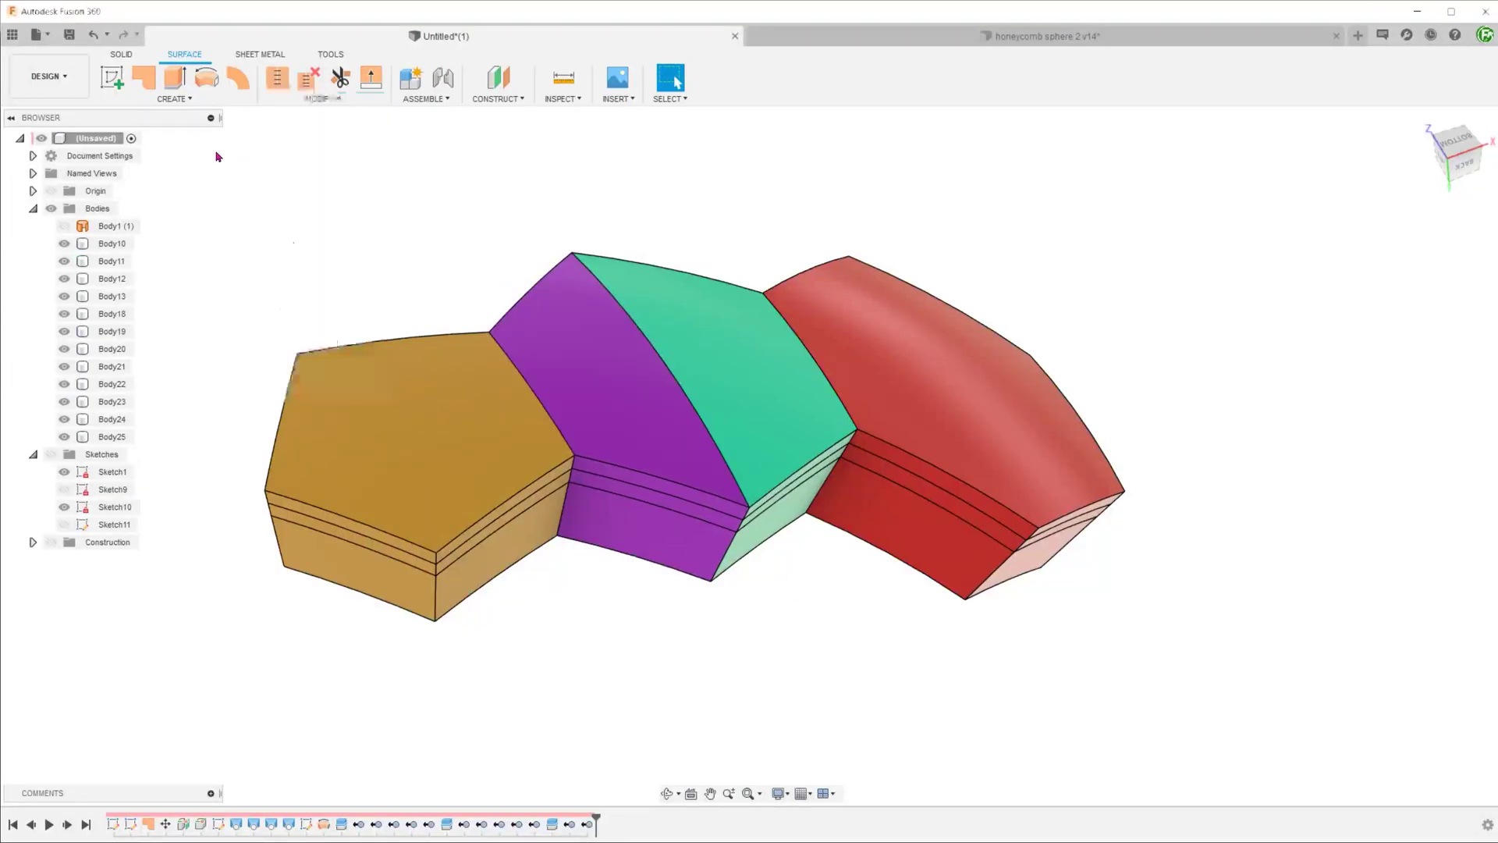
left_click(122, 54)
left_click(497, 77)
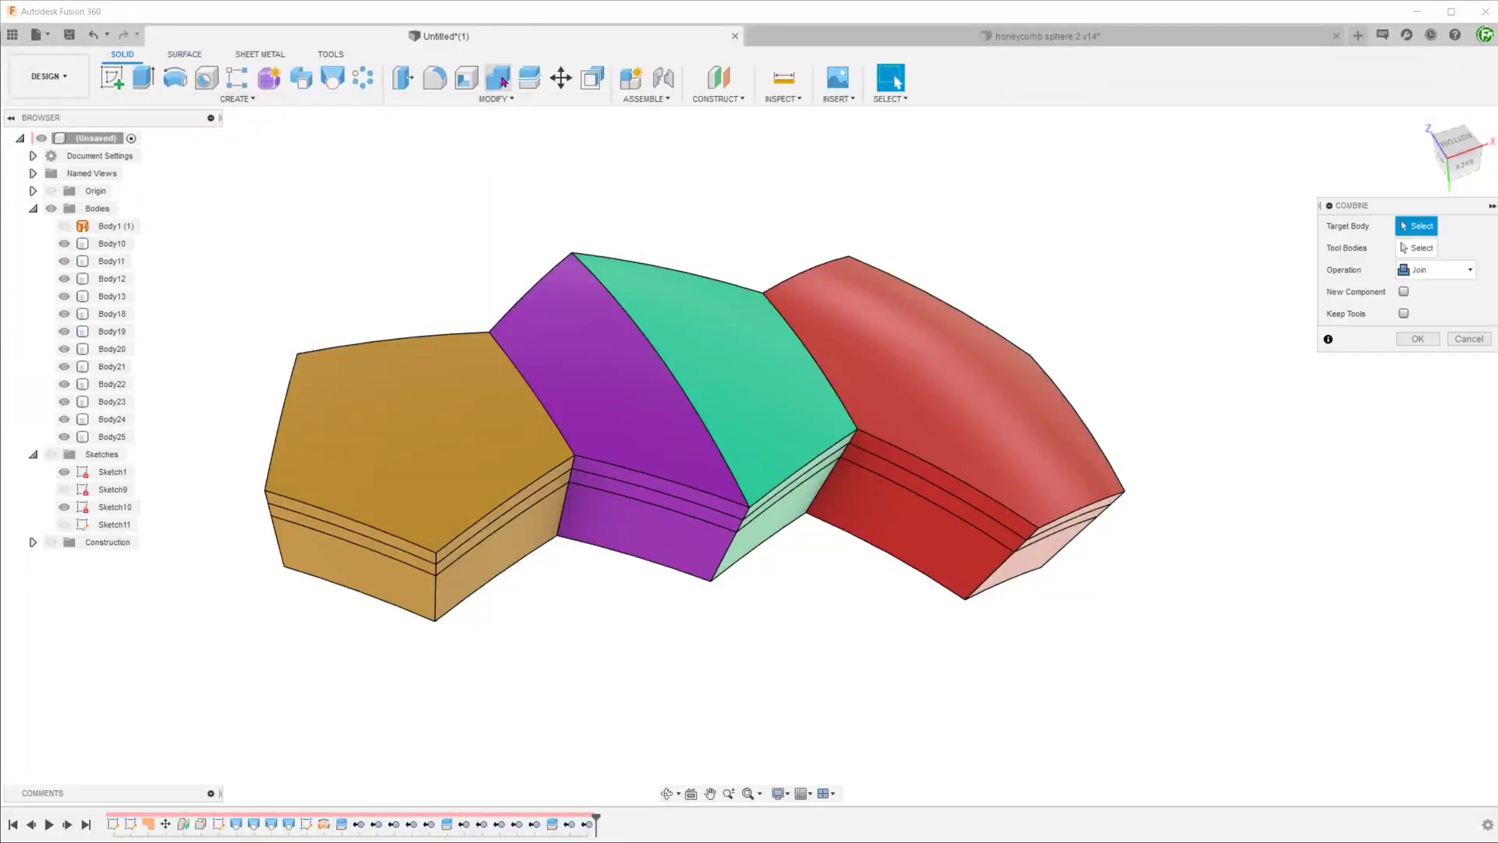
left_click(661, 332)
left_click(622, 365)
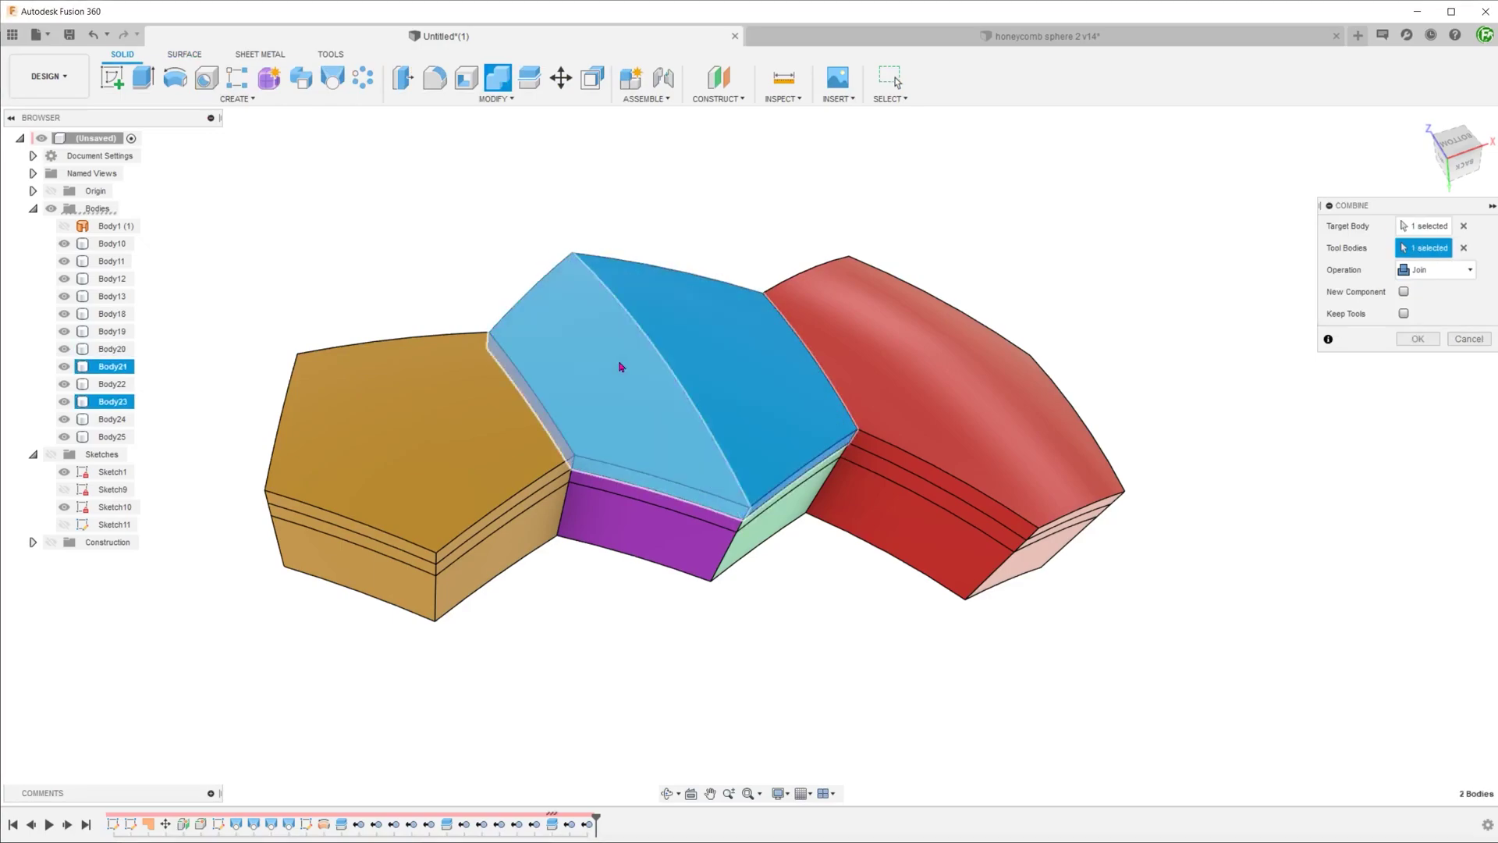
left_click(1414, 339)
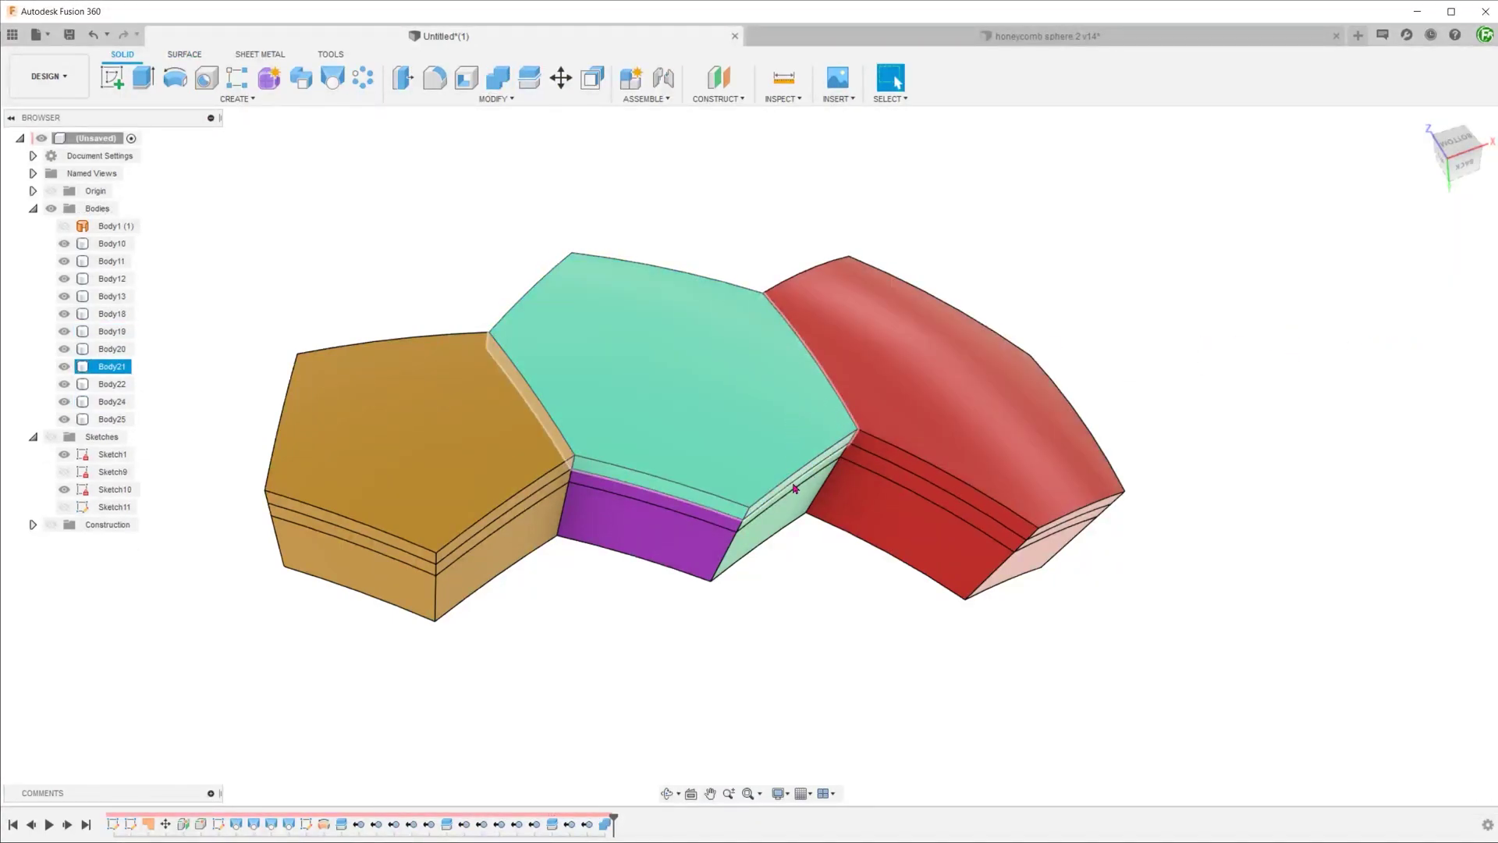
- Join the middle green layer to the middle purple layer with Combine, using purple as the target body
middle_click_drag(744, 505, 619, 523, "shift")
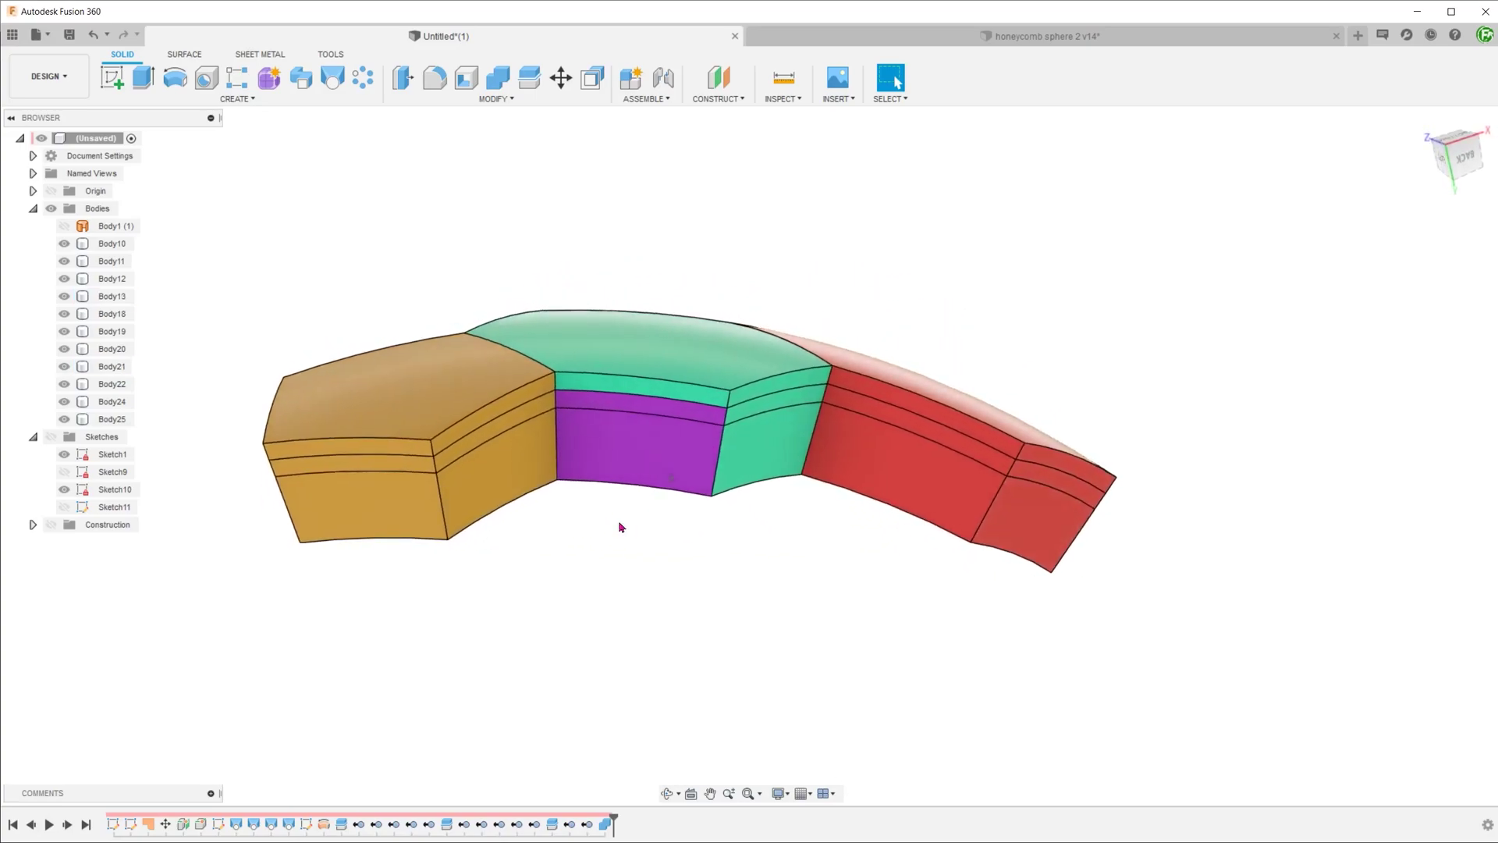
right_click(618, 517)
left_click(616, 485)
left_click(622, 406)
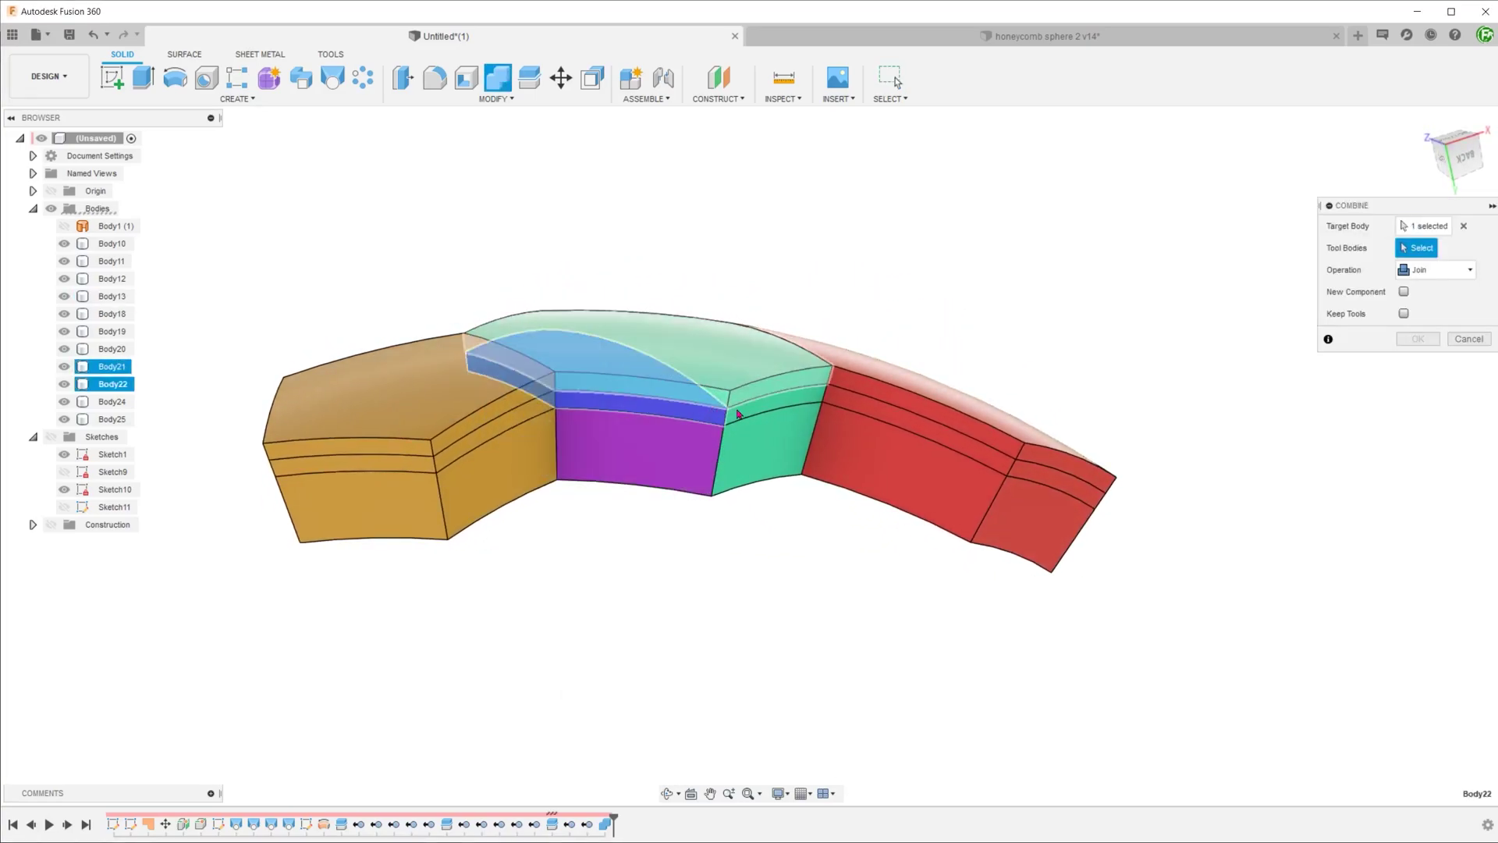
left_click(741, 412)
left_click(1414, 338)
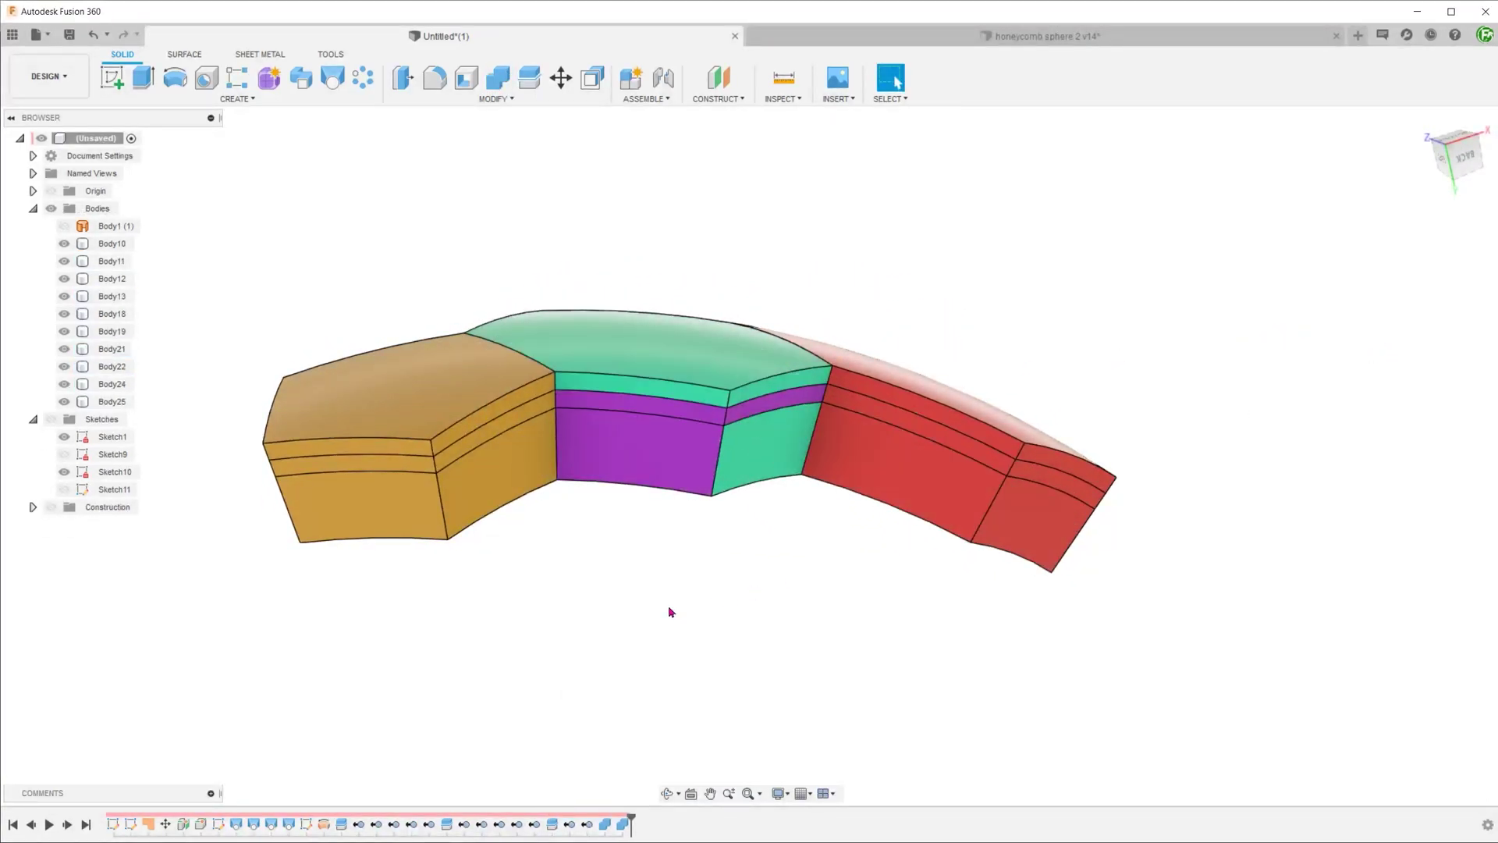
- Join the thick innermost green piece to the innermost purple piece with Combine, using purple as the target body
right_click(671, 611)
left_click(665, 562)
middle_click_drag(658, 551, 670, 481, "shift")
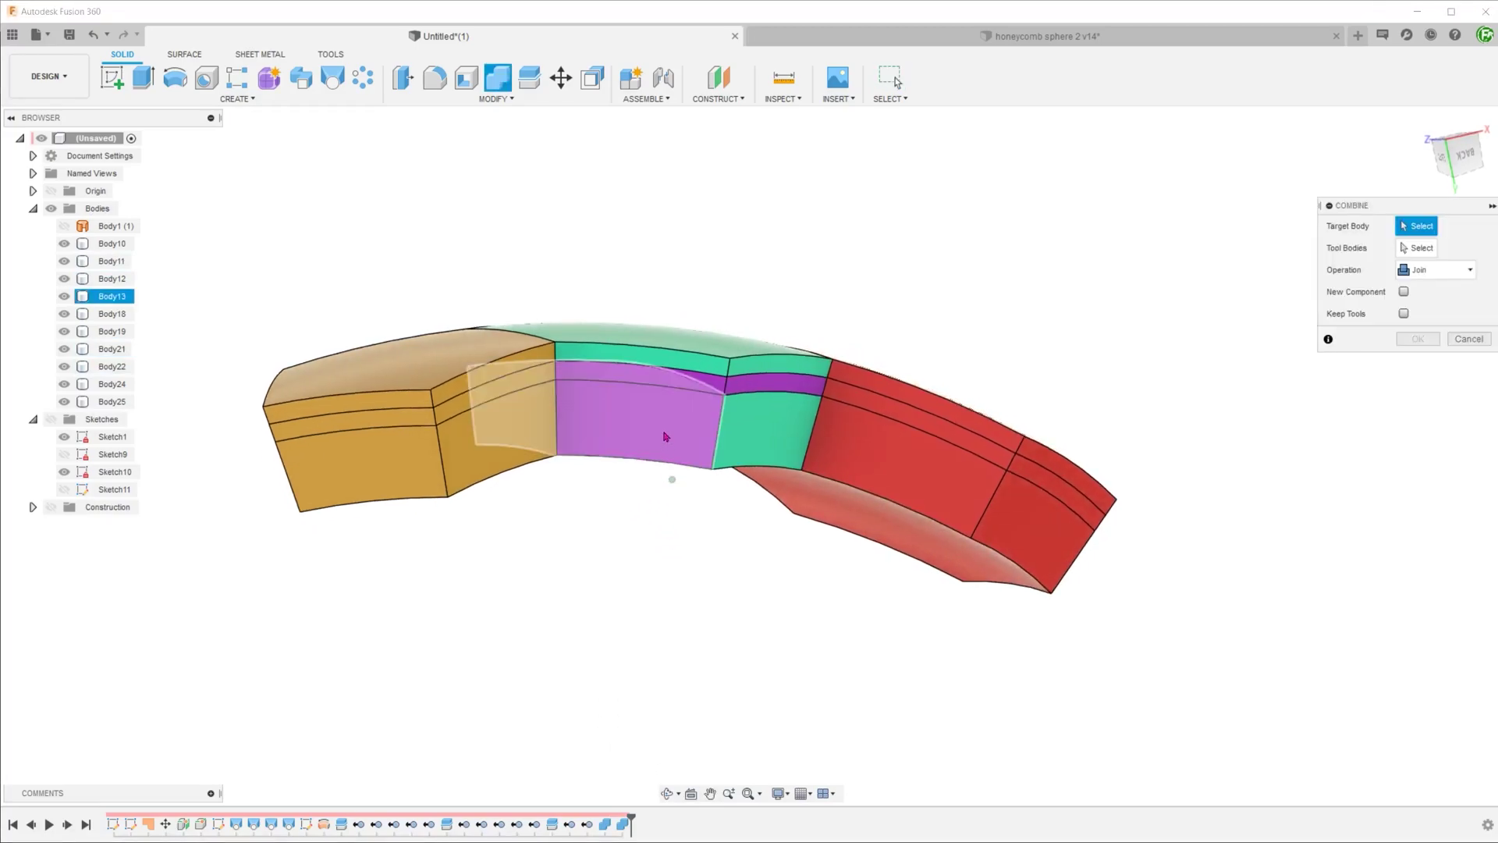
left_click(668, 437)
left_click(759, 435)
left_click(1418, 339)
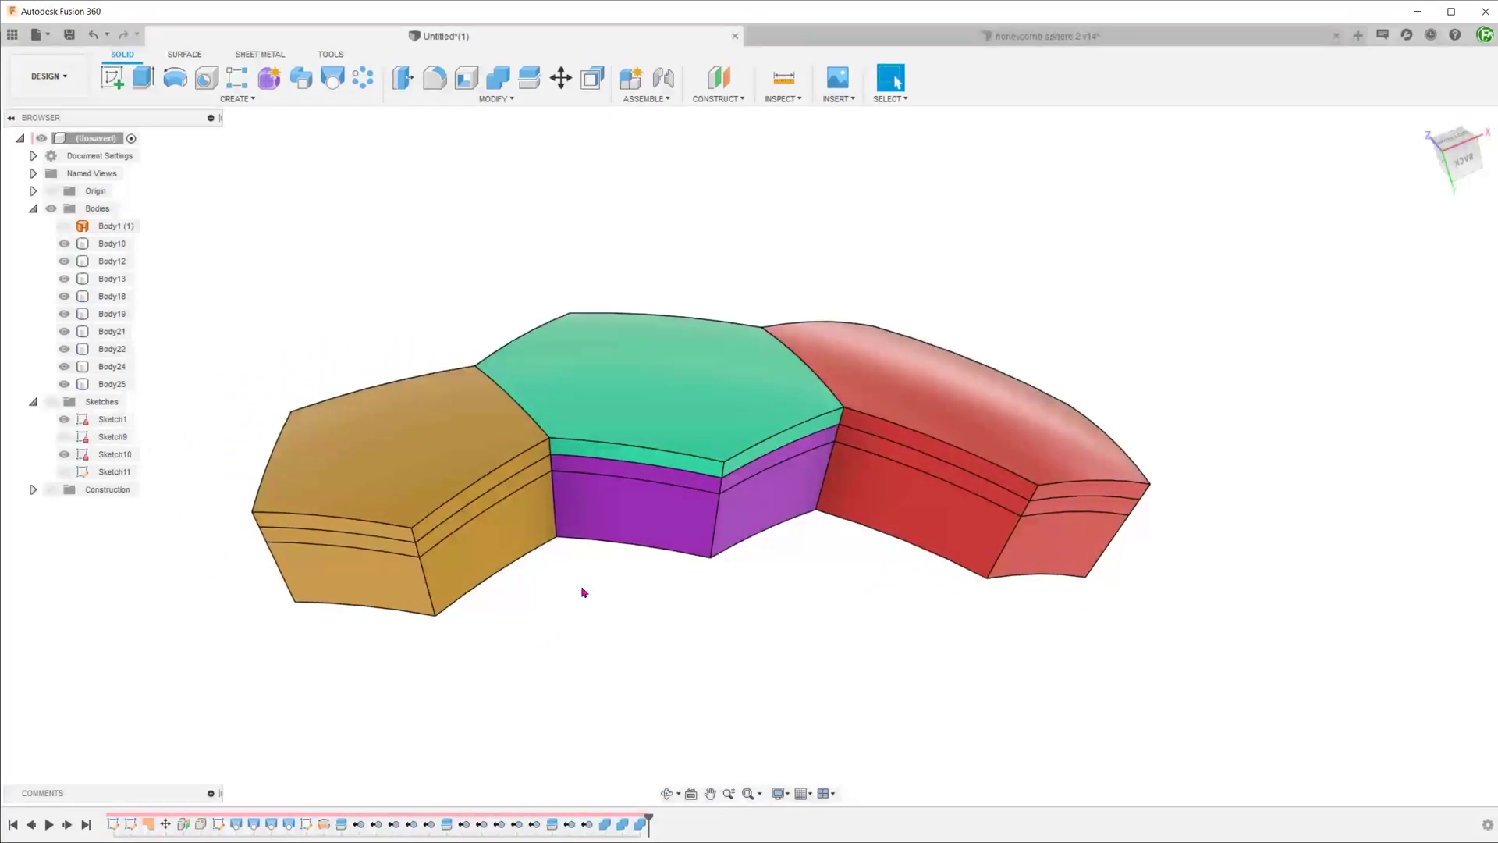
- Isolate the outermost layer bodies of the orange pentagon, the green hexagon and the red hexagon
left_click(380, 474)
left_click(380, 474)
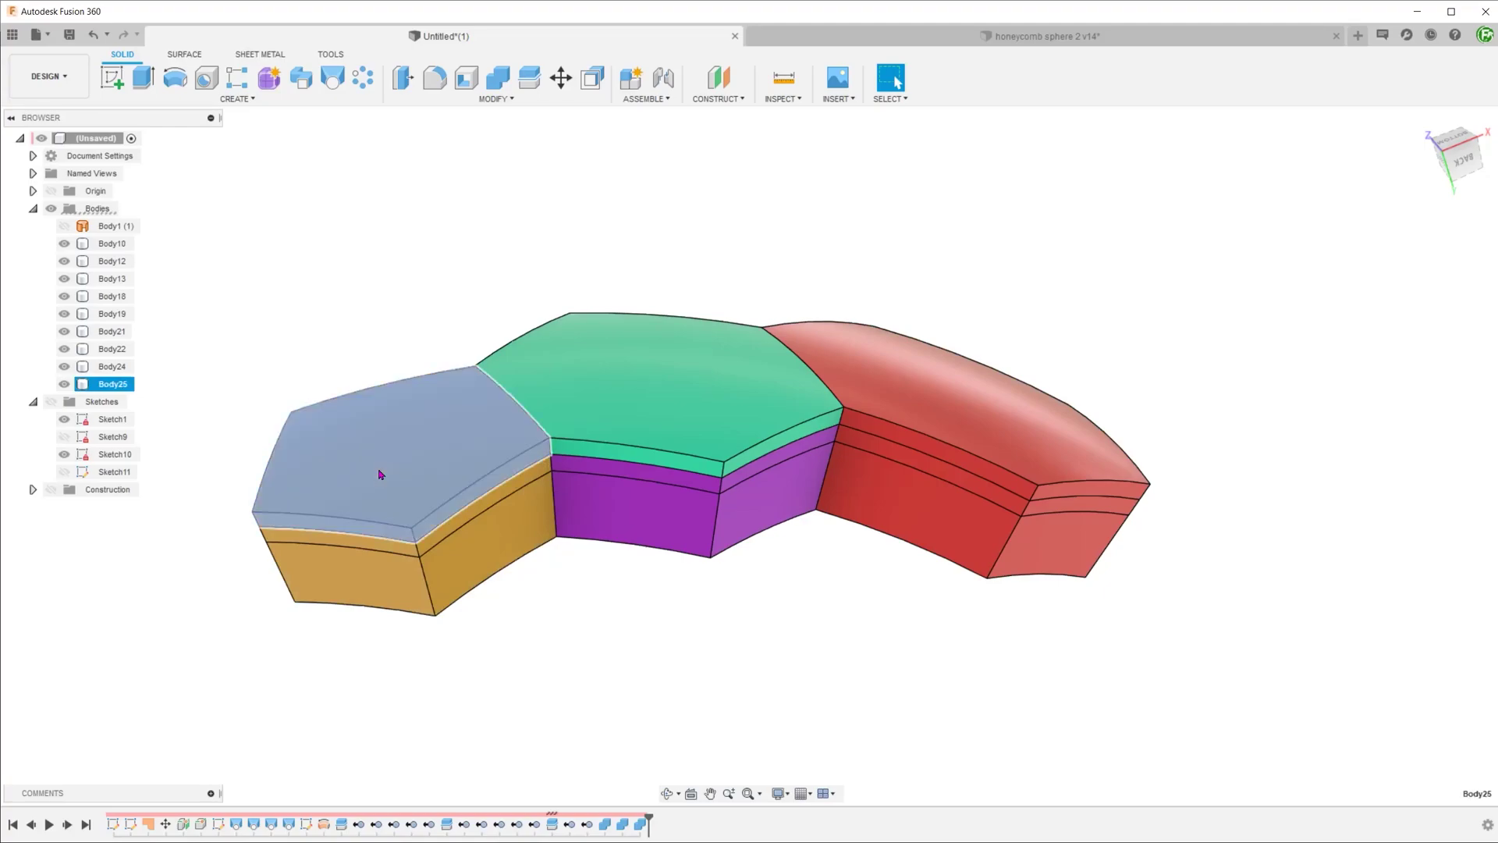
left_click(576, 430)
left_click(946, 390)
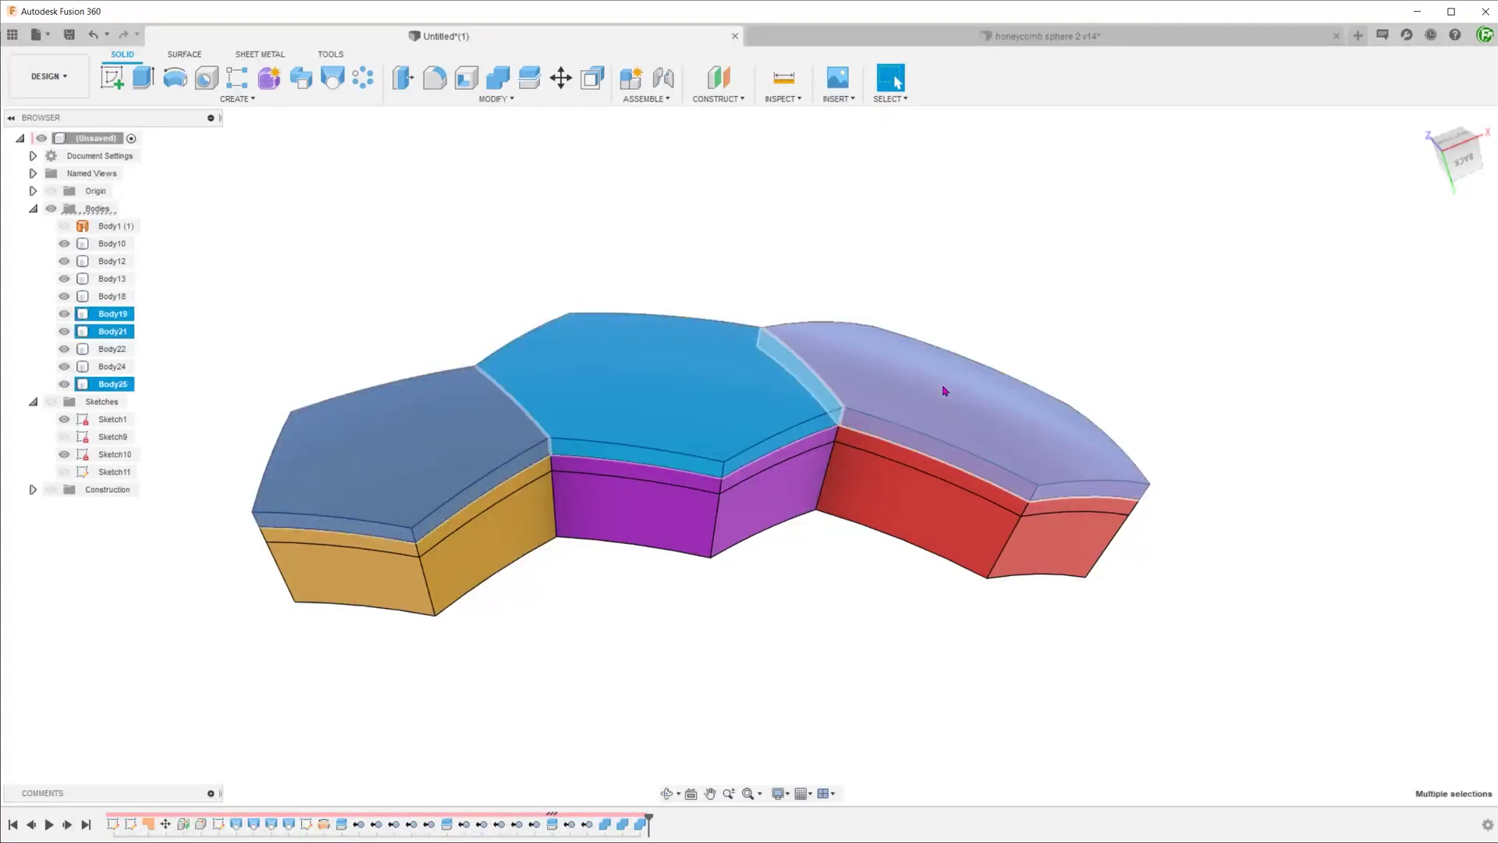
right_click(944, 390)
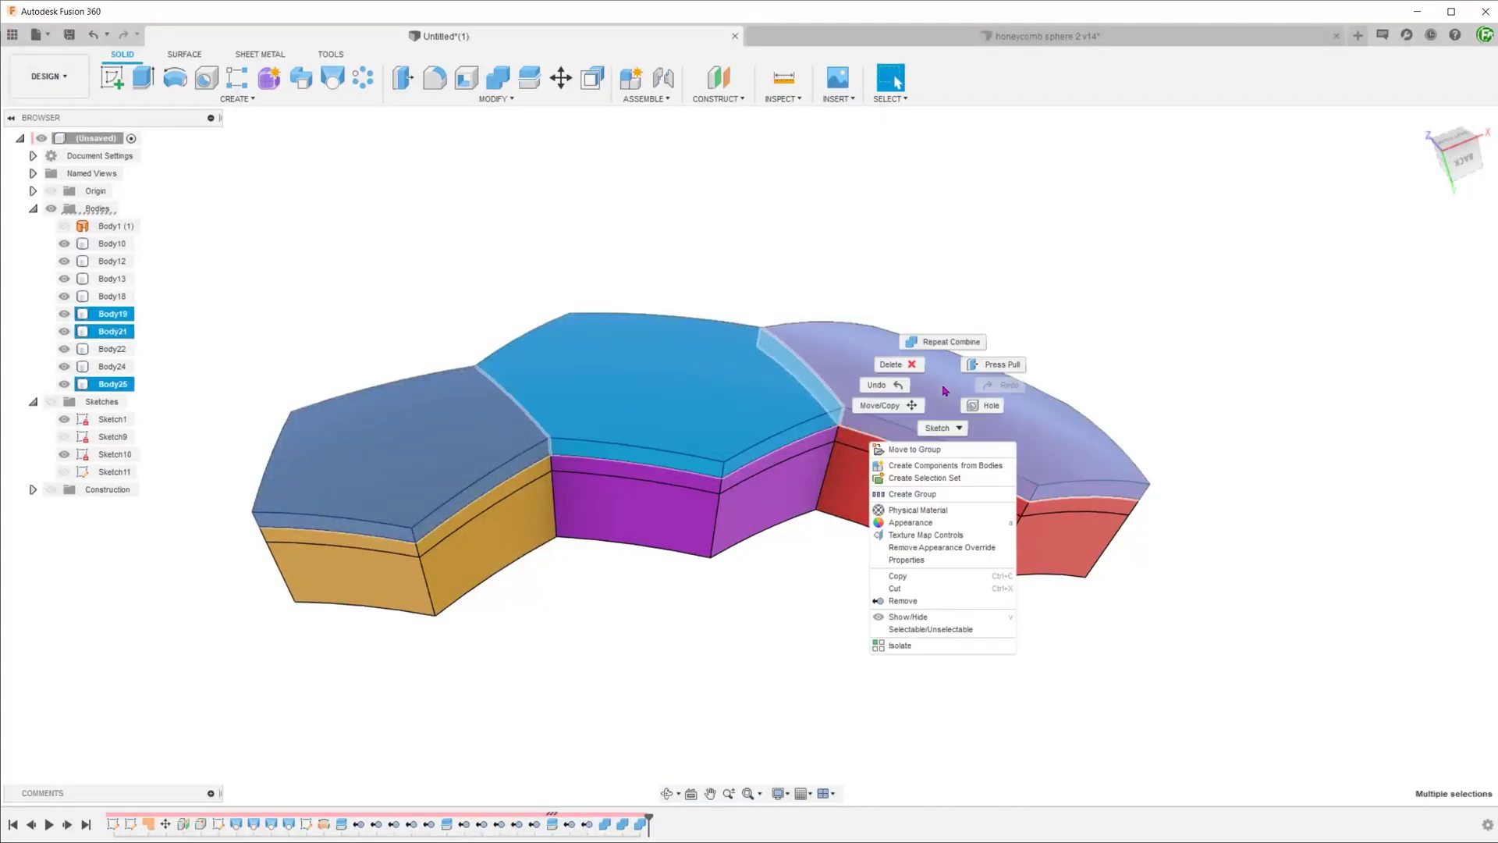
left_click(905, 646)
left_click(663, 594)
- Shell the orange pentagon with a 2 mm inside thickness, removing its outer and inner curved faces
middle_click_drag(648, 595, 628, 579, "shift")
left_click(465, 78)
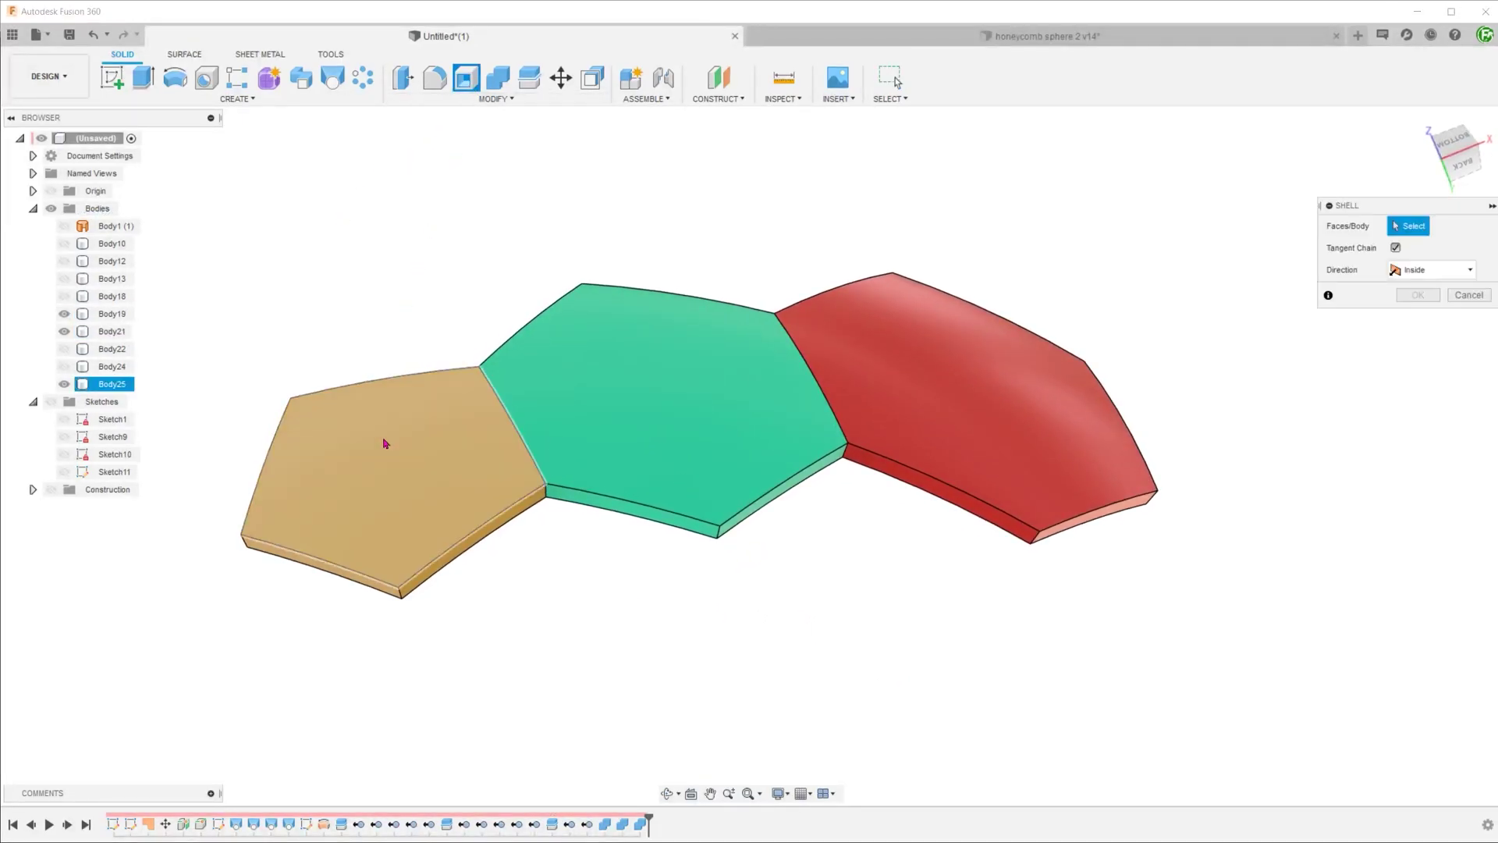
left_click(384, 443)
middle_click_drag(384, 443, 408, 415, "shift")
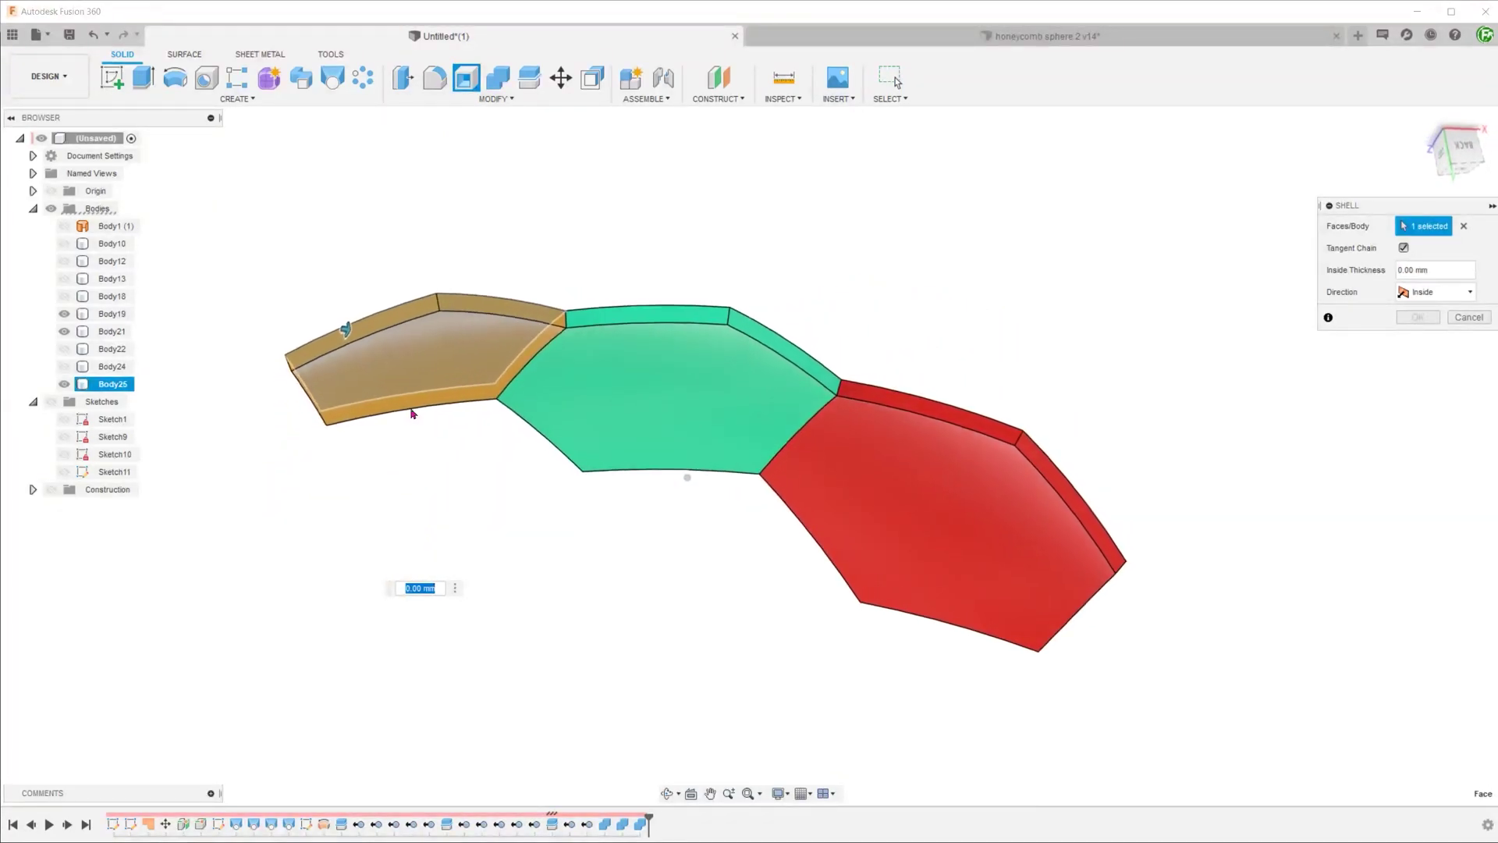
left_click(414, 382)
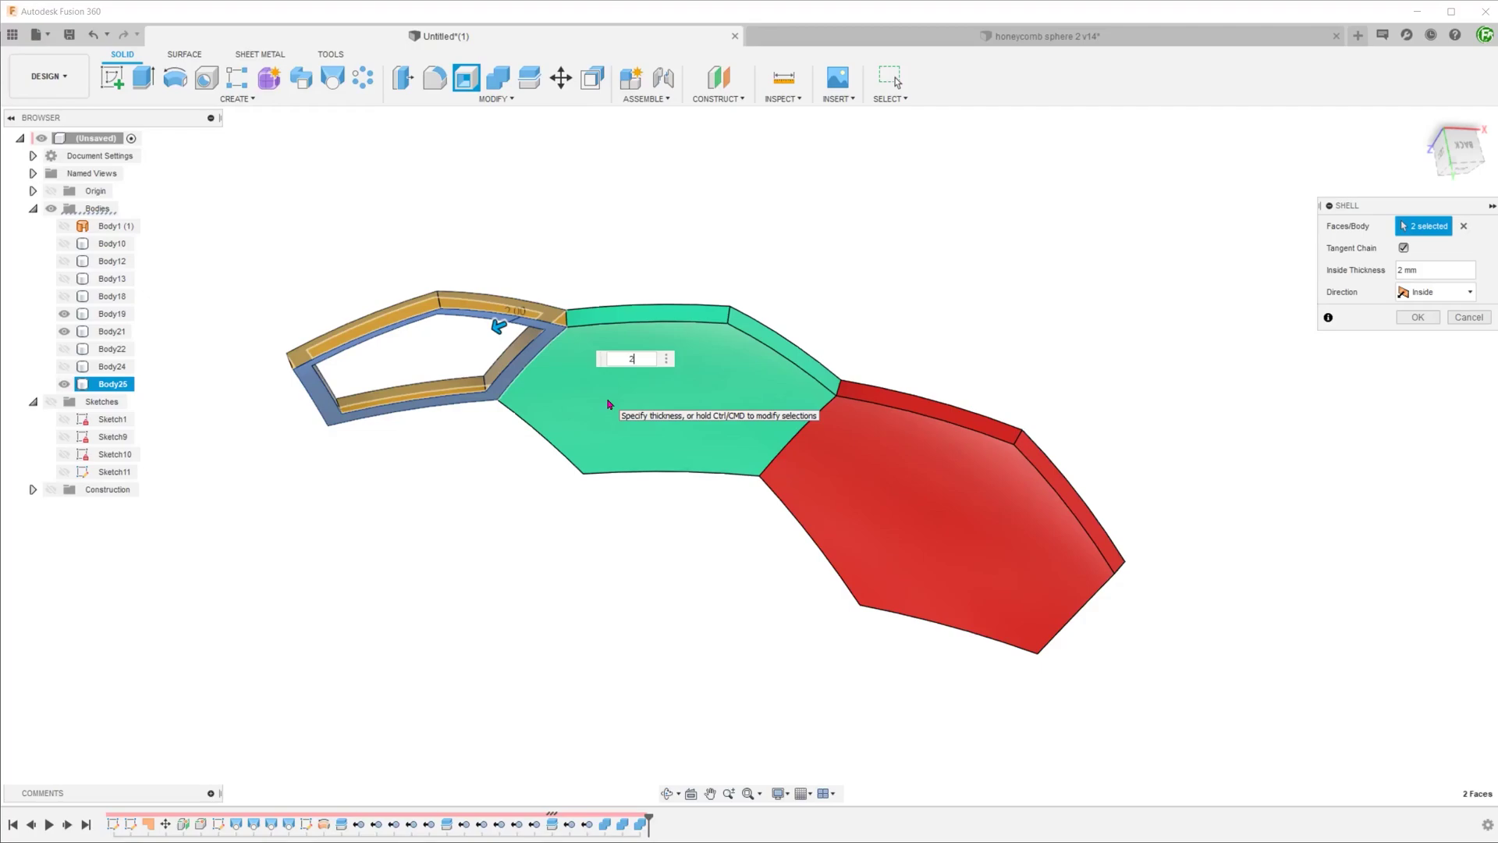
left_click(1418, 317)
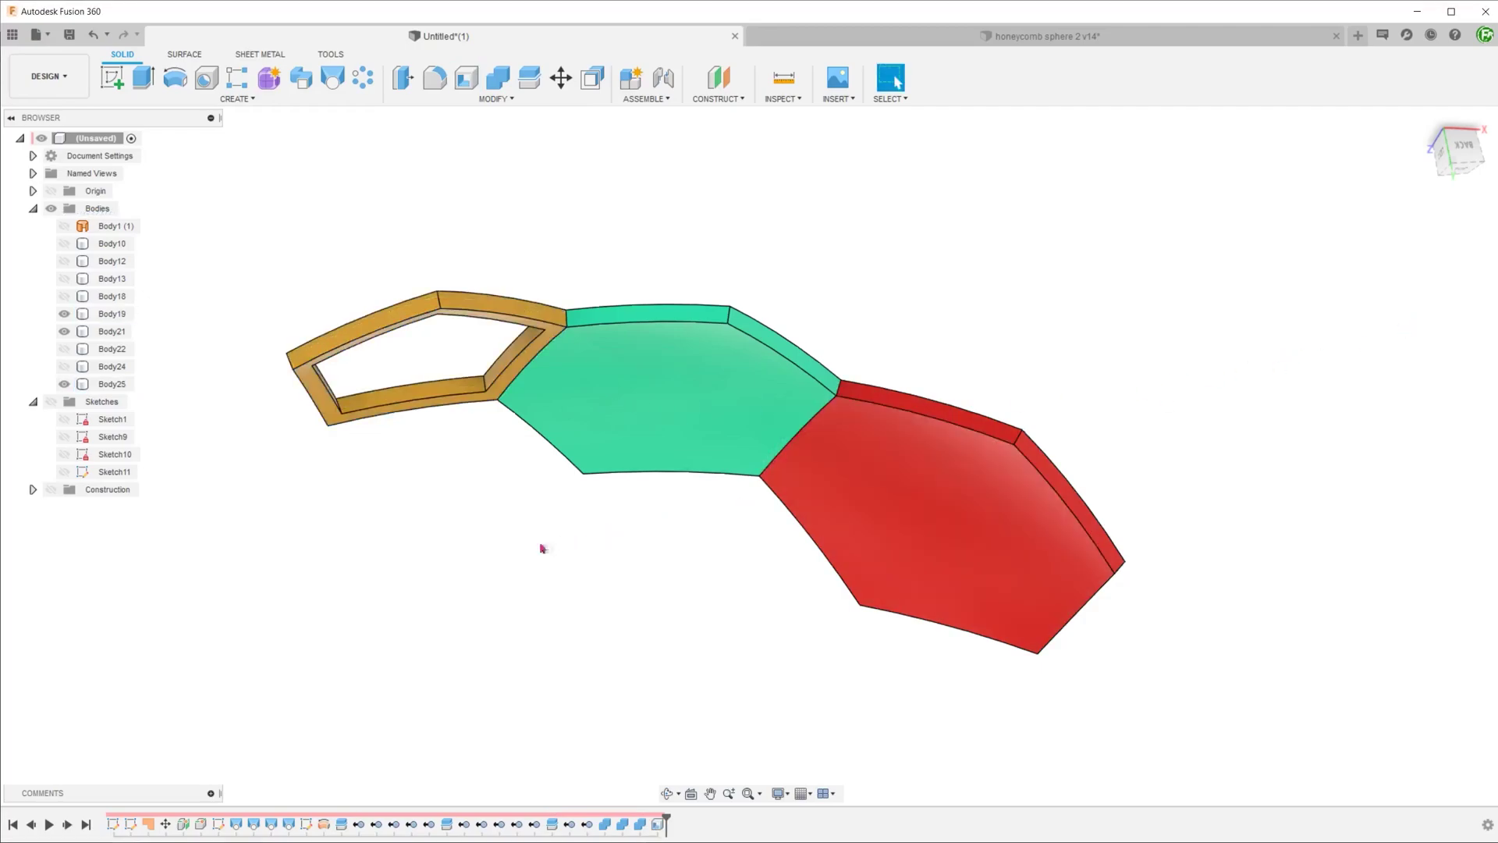
- Shell the green and red hexagons with a 2 mm inside thickness, removing their outer and inner curved faces
middle_click_drag(526, 408, 633, 380, "shift")
left_click(469, 82)
left_click(624, 368)
left_click(633, 380)
left_click(748, 474)
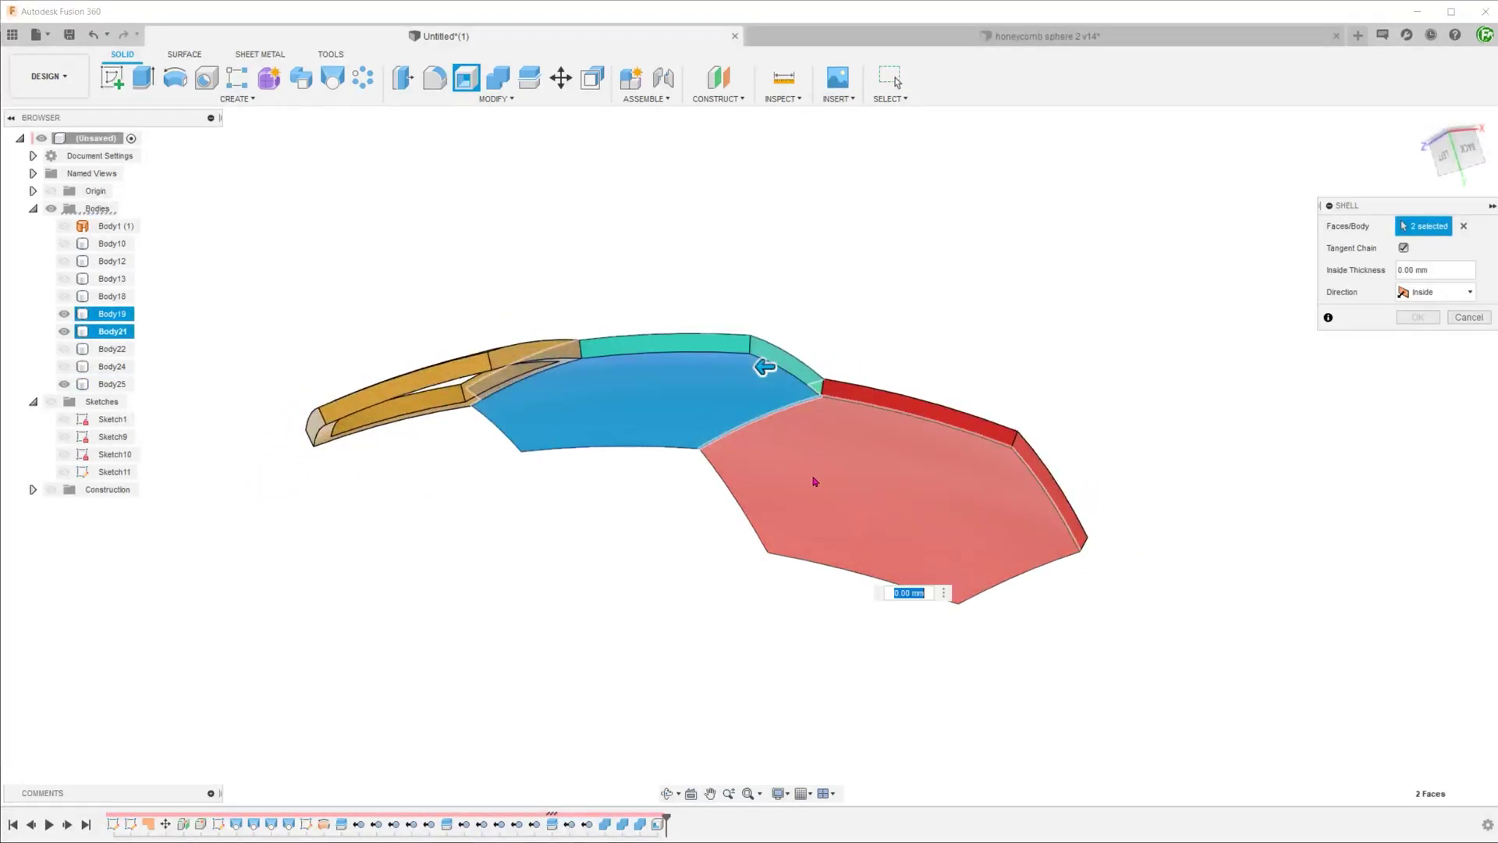
middle_click_drag(739, 484, 759, 490, "shift")
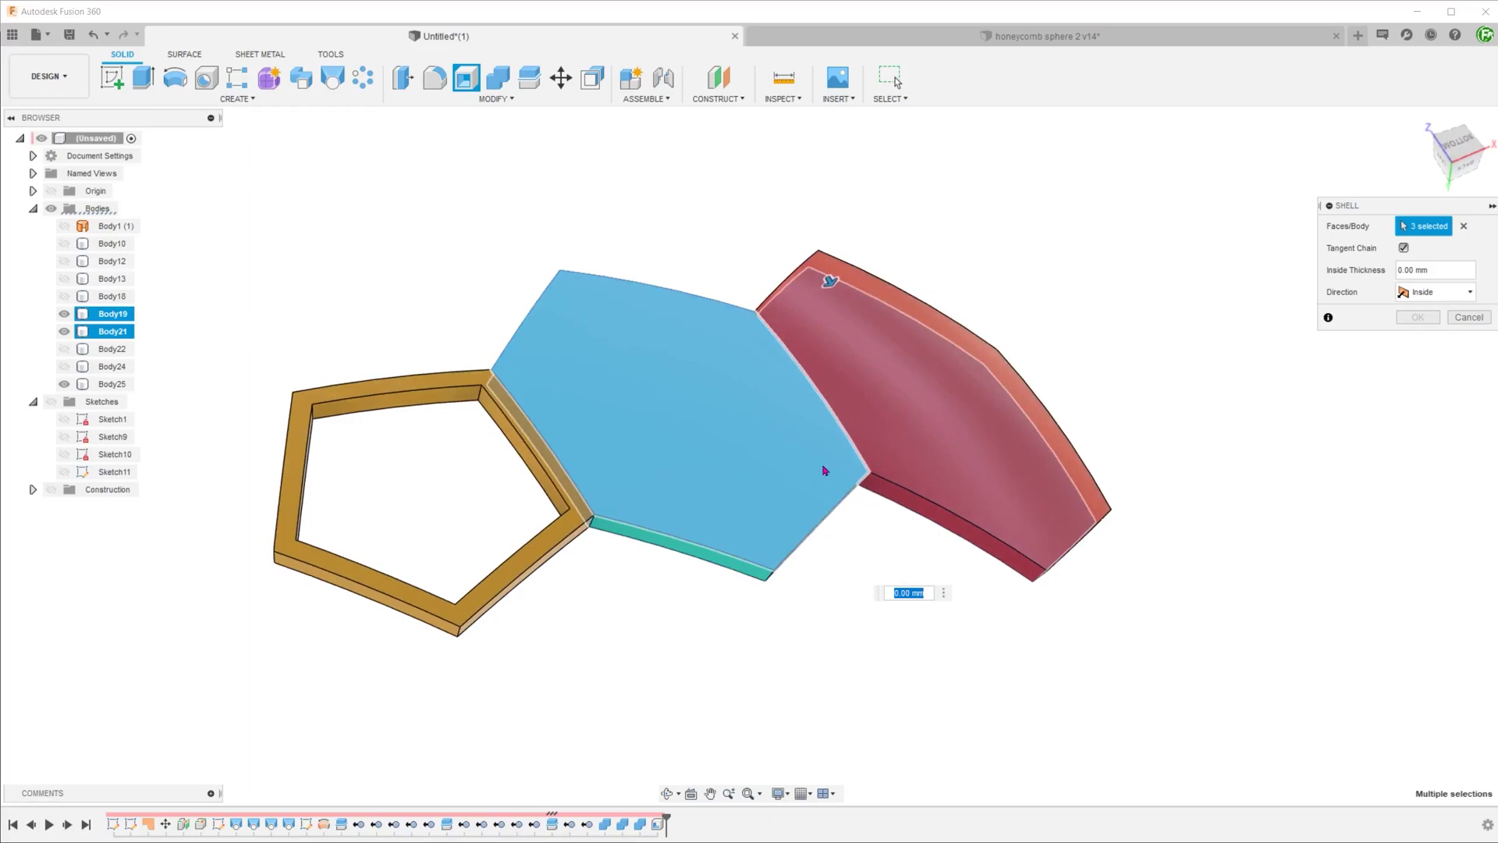
left_click(910, 432)
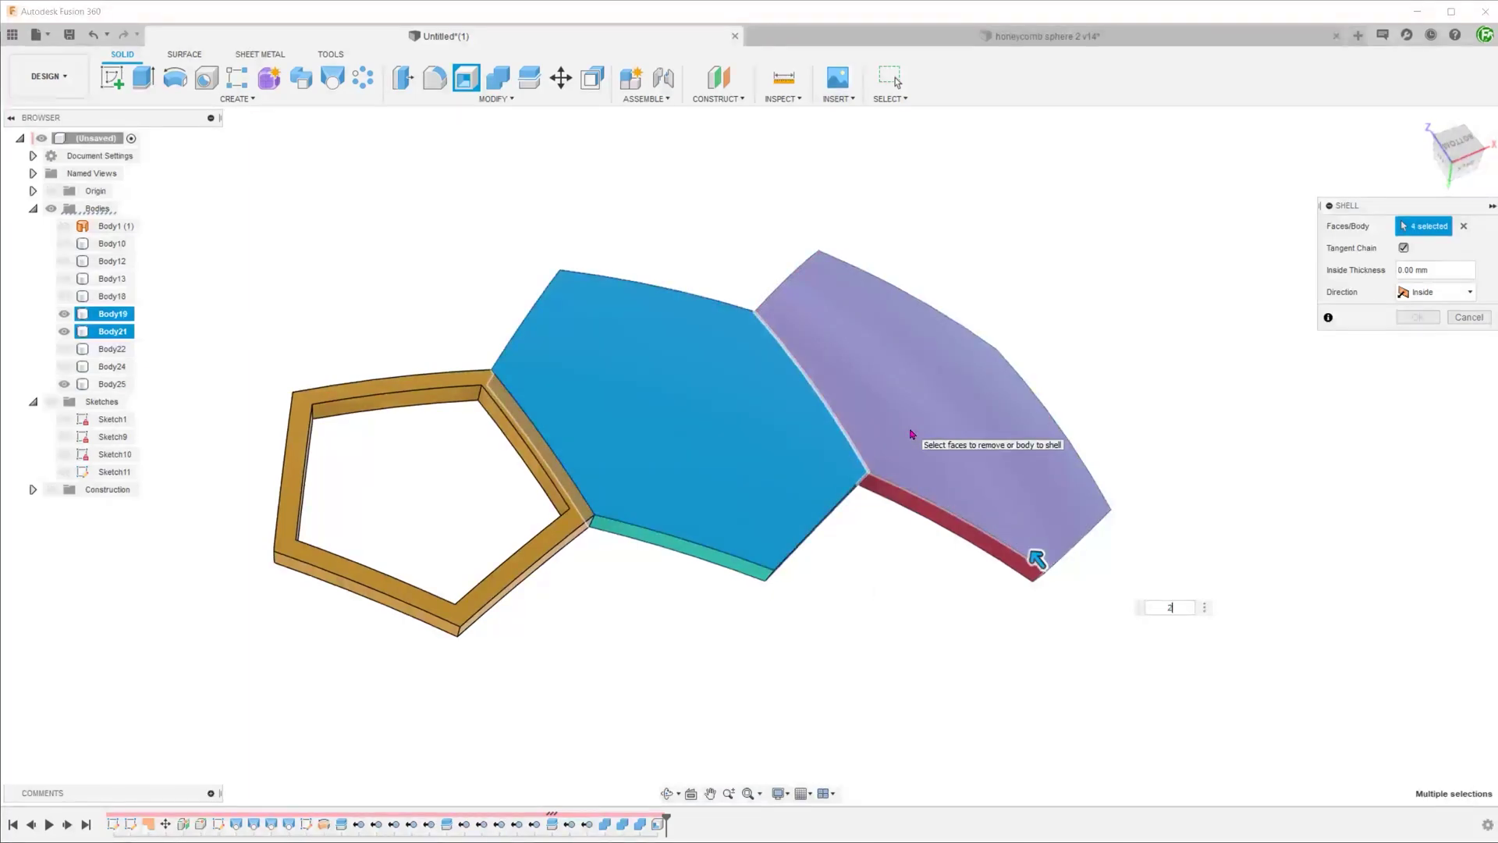
left_click(1418, 316)
middle_click_drag(960, 440, 641, 600, "shift")
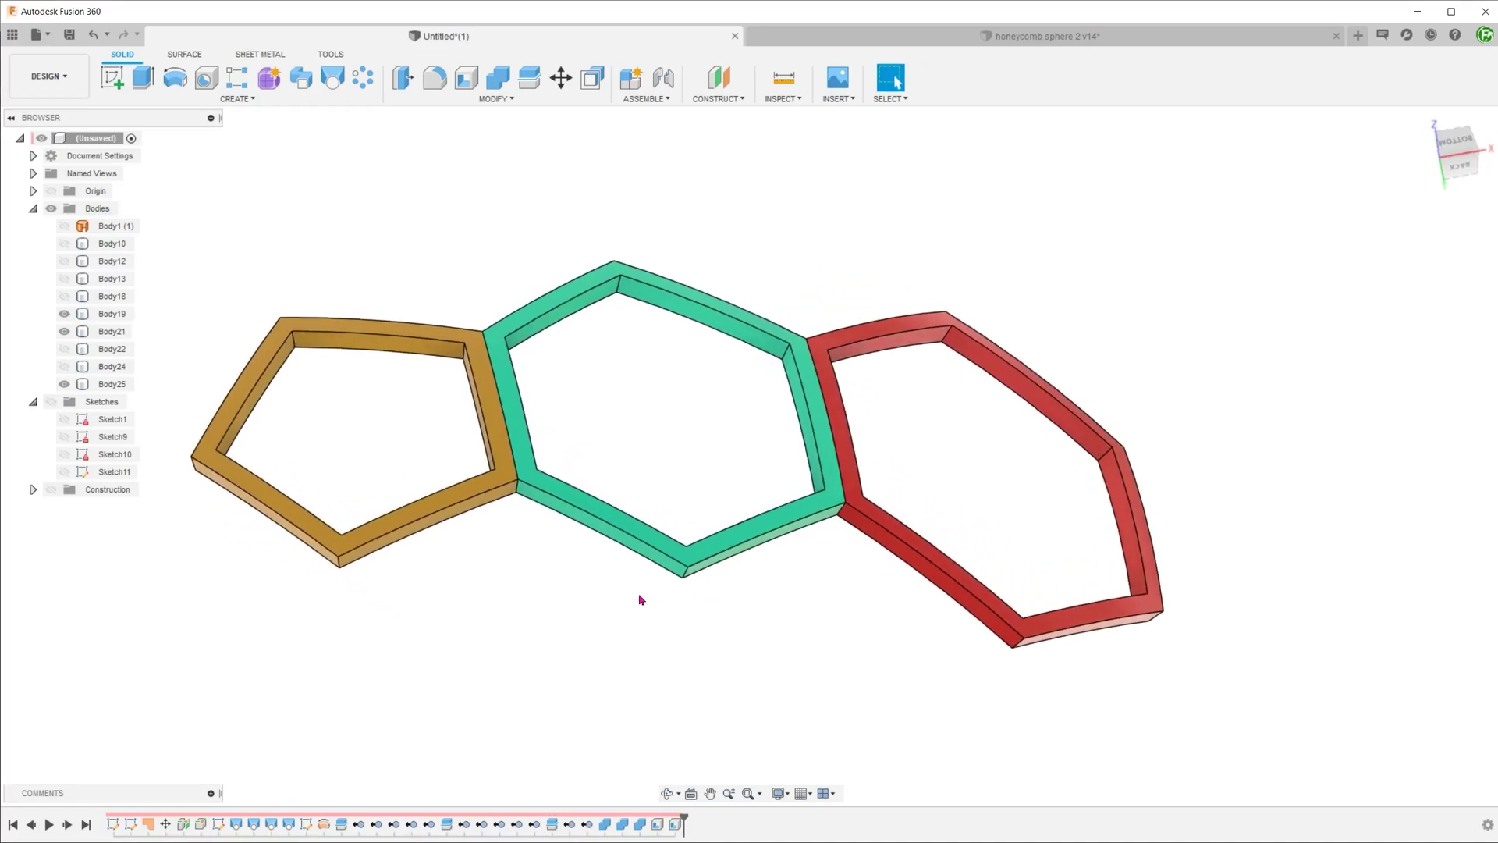
- Unisolate the shelled frames to show all the layered honeycomb bodies again
right_click(634, 516)
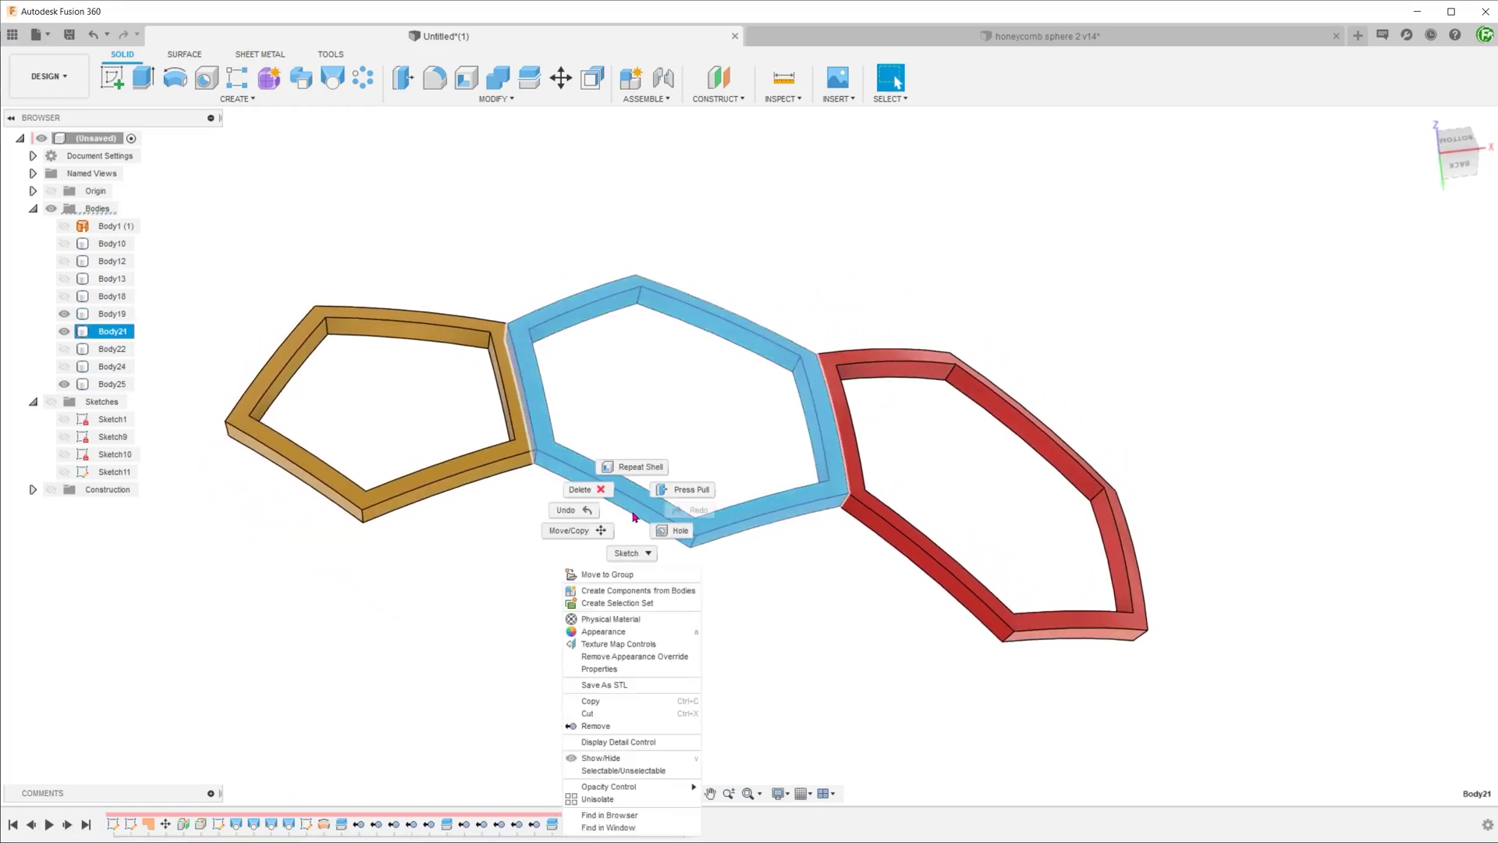
left_click(646, 799)
left_click(519, 648)
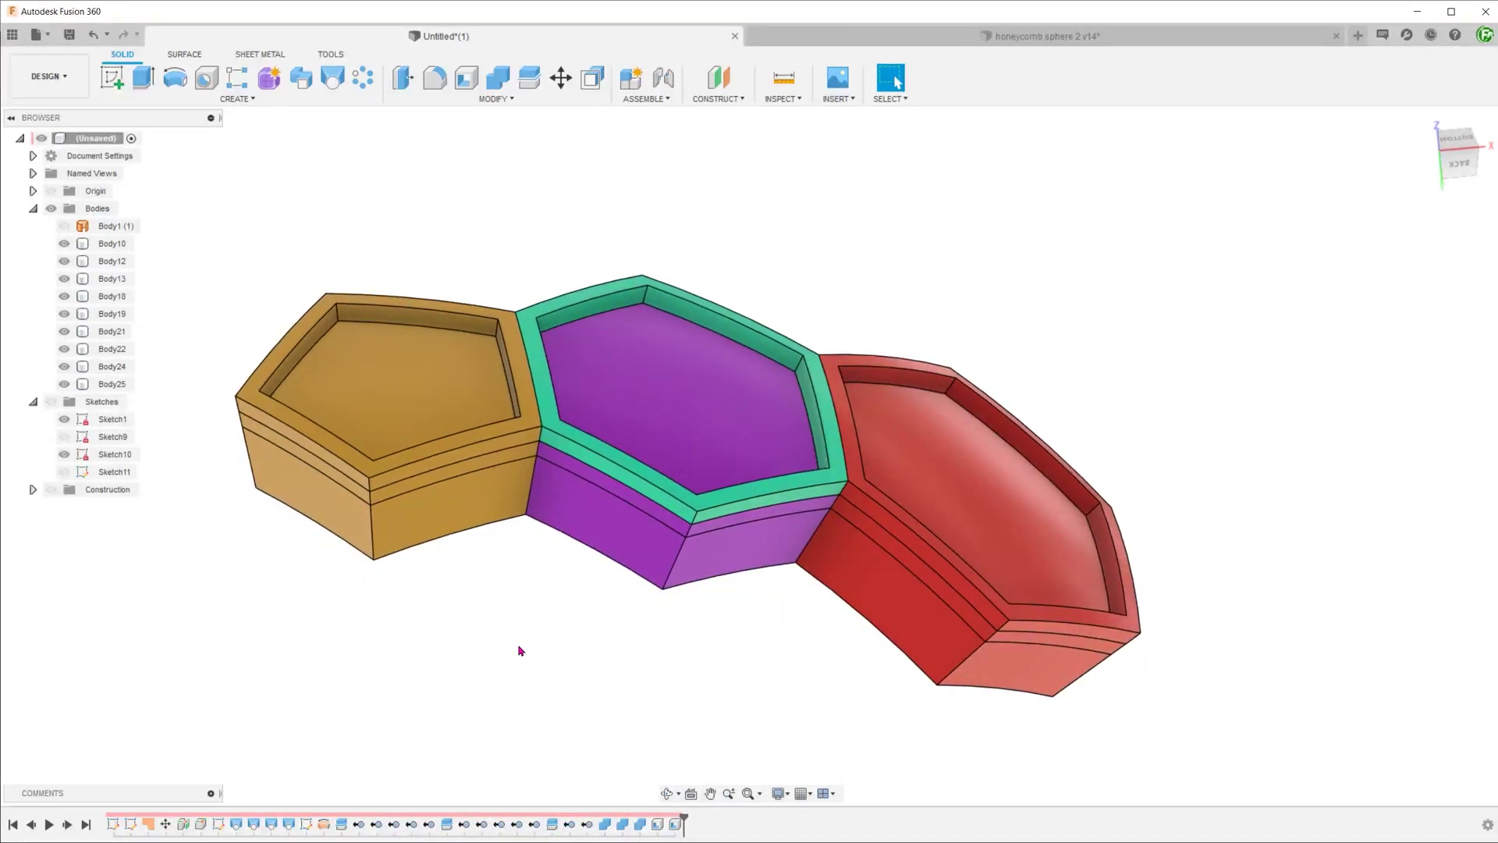
- Isolate the middle layer bodies of the orange pentagon, the purple hexagon and the red hexagon
left_click(413, 441)
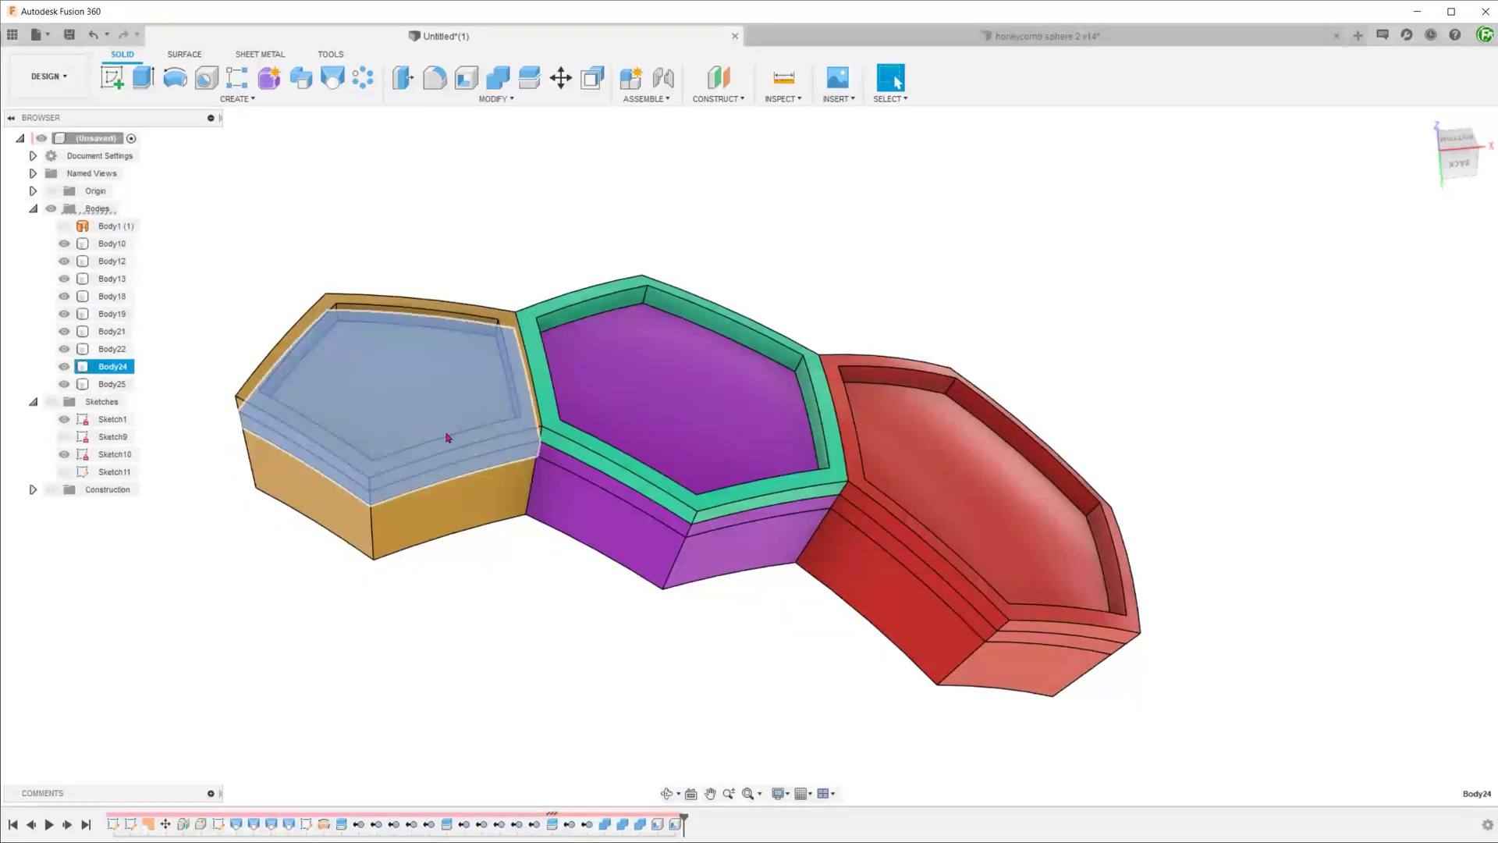
left_click(734, 366)
left_click(930, 452)
right_click(927, 453)
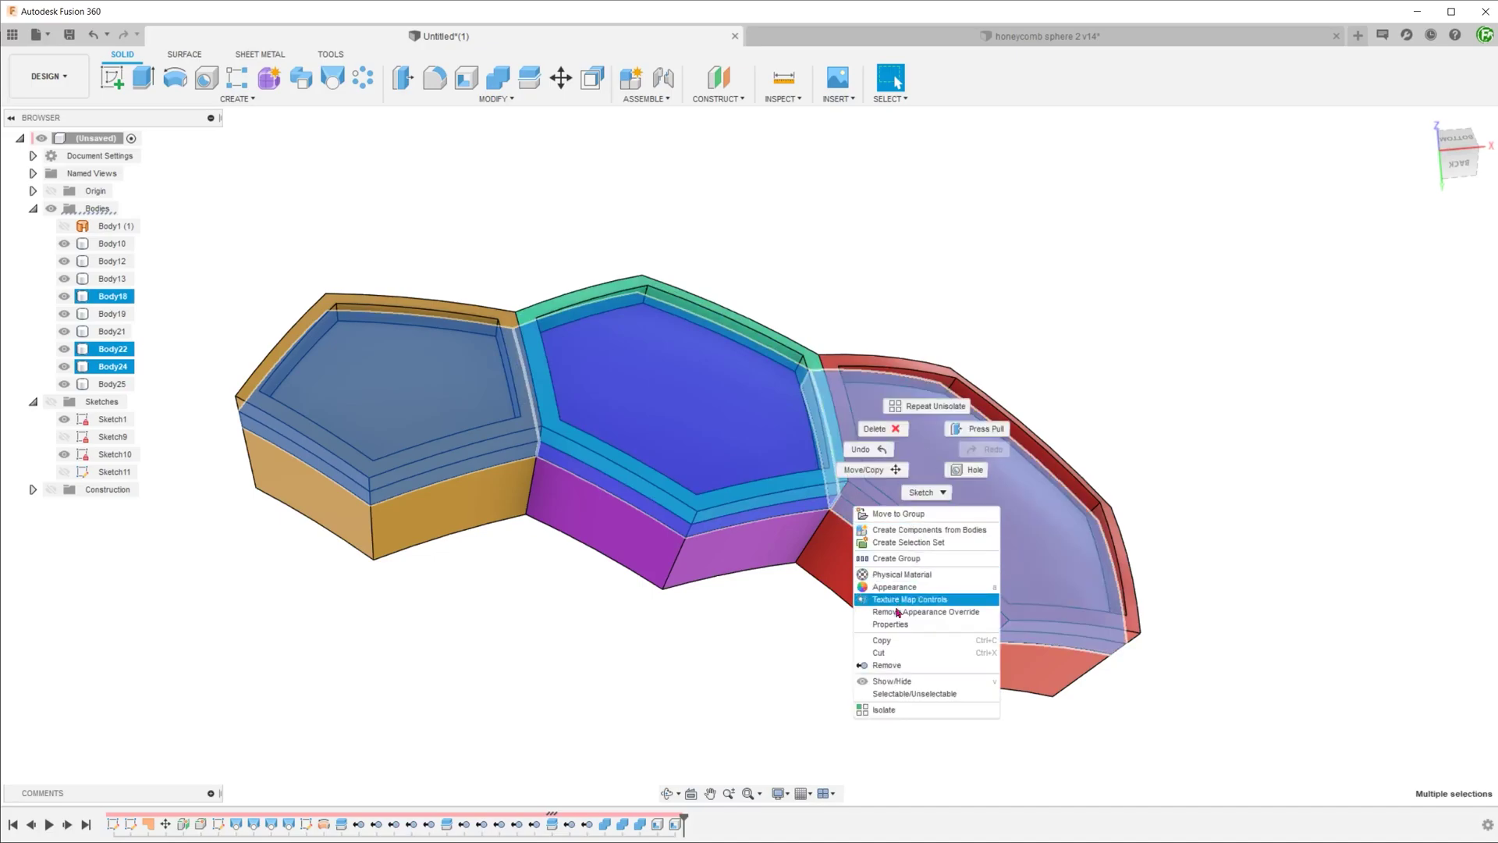
left_click(927, 710)
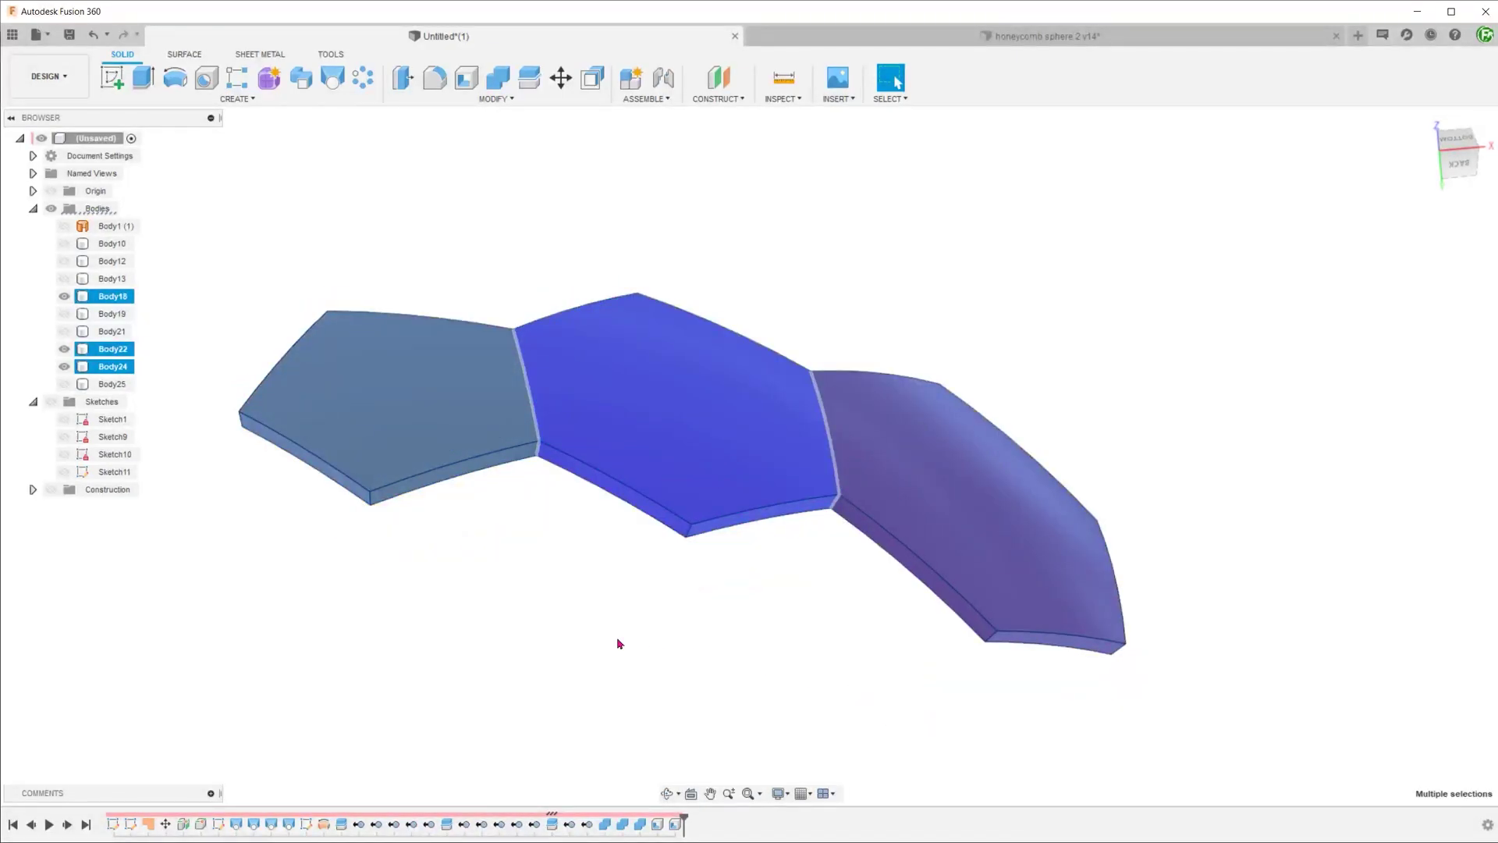
left_click(520, 627)
- Shell the three isolated middle layers with a 4 mm inside thickness, removing their outer and inner curved faces
left_click(466, 77)
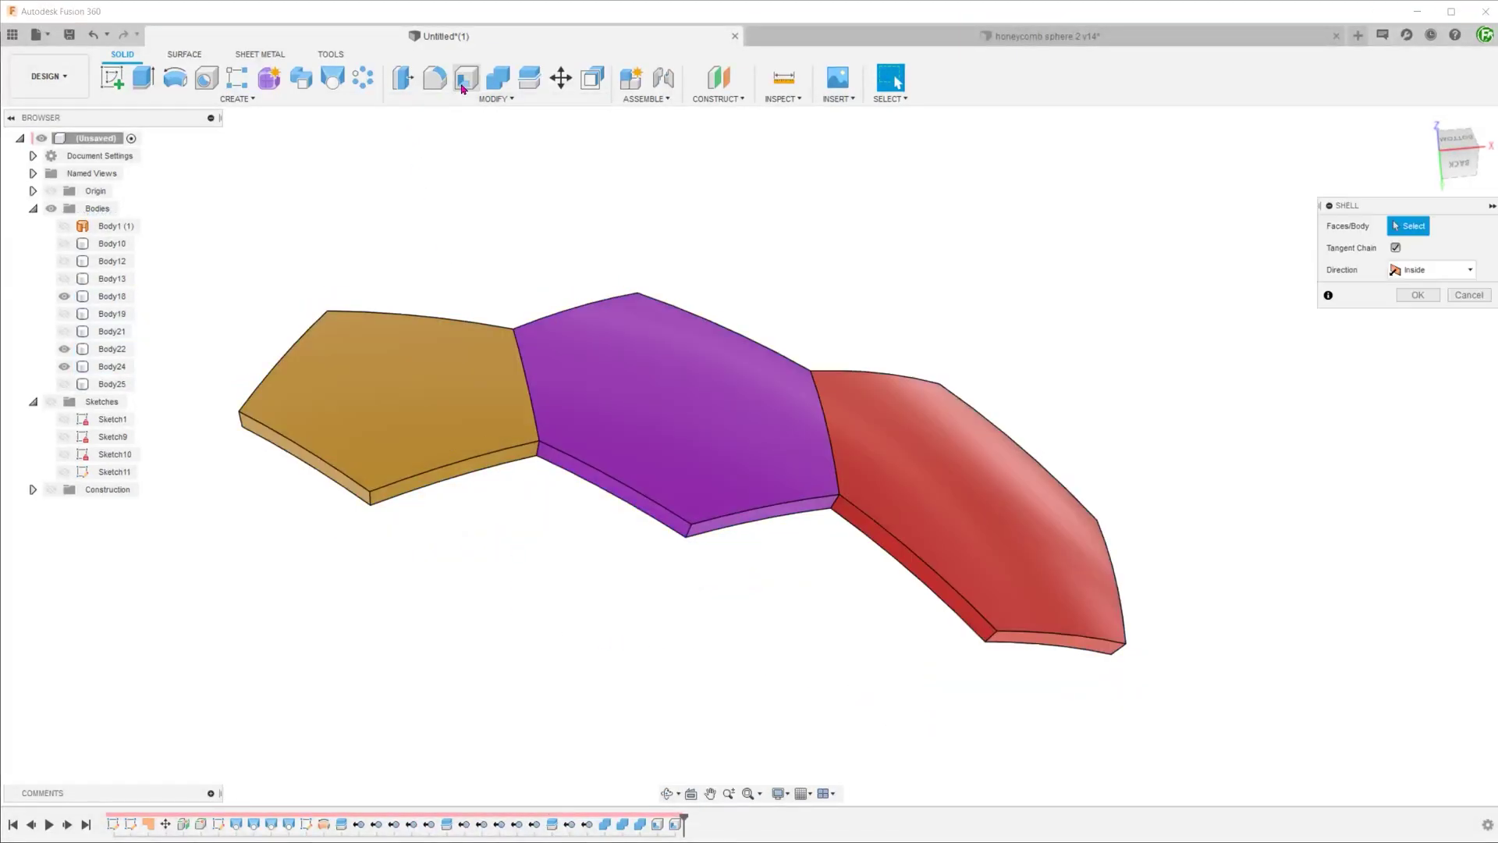
left_click(424, 371)
left_click(606, 381)
left_click(850, 420)
middle_click_drag(789, 445, 471, 362, "shift")
left_click(472, 361)
left_click(619, 433)
left_click(895, 515)
middle_click_drag(895, 515, 894, 515, "shift")
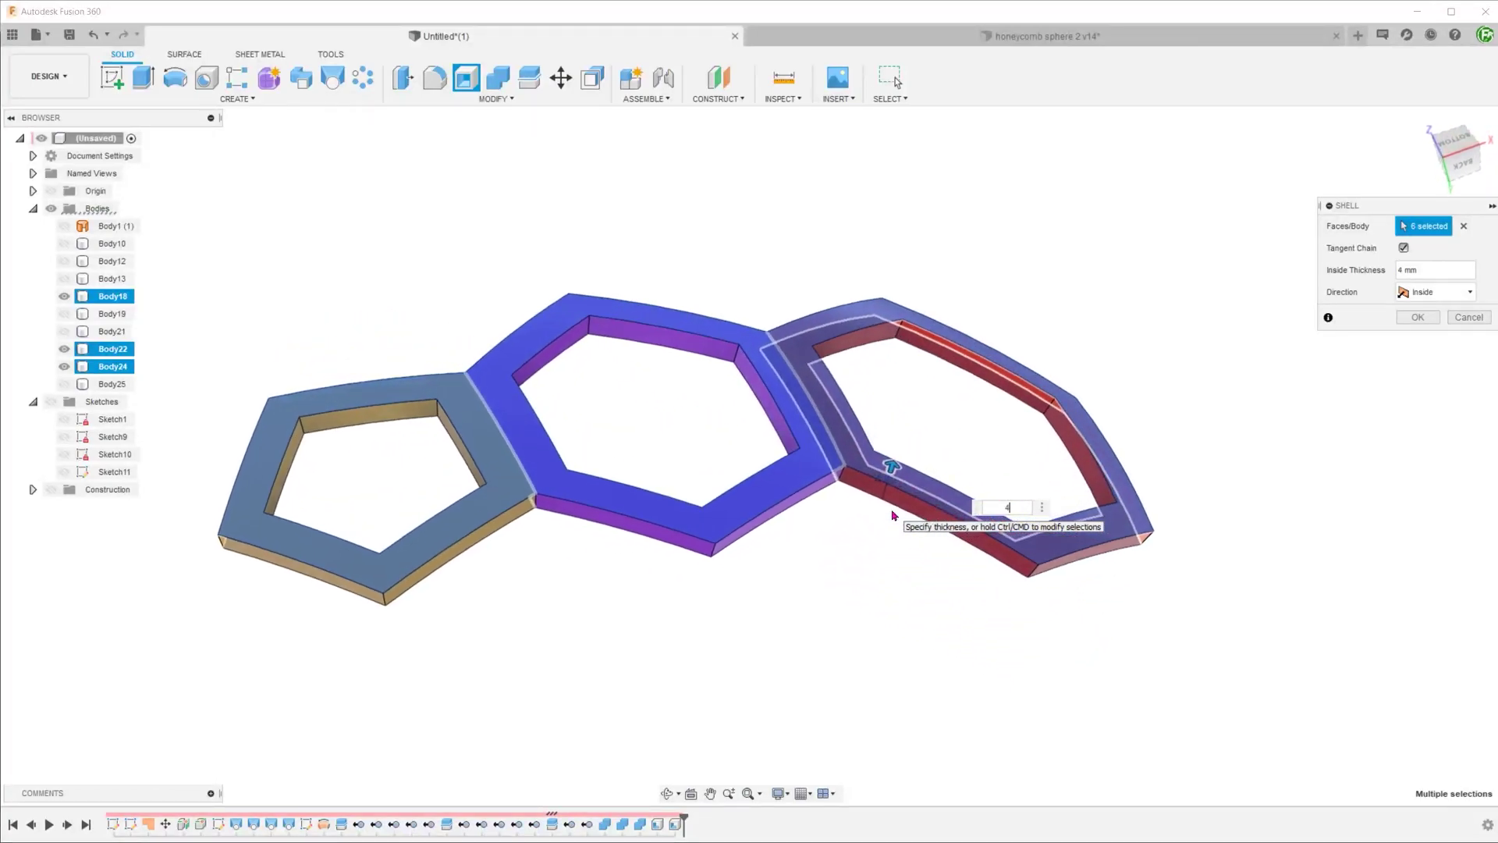
left_click(1417, 318)
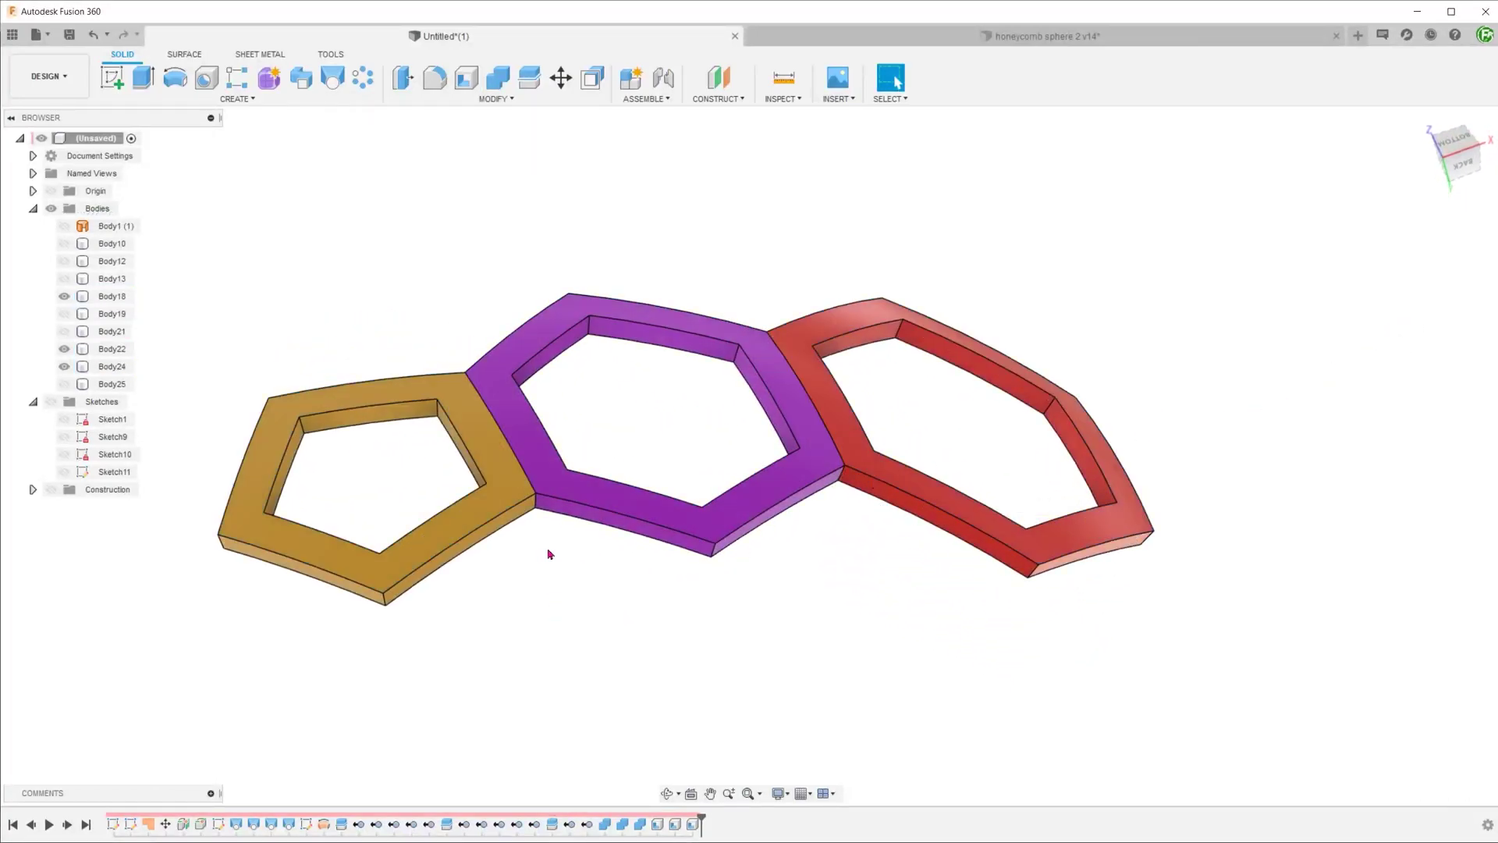
- Unisolate the middle layer frames to bring all the honeycomb bodies back into view
right_click(507, 505)
left_click(478, 775)
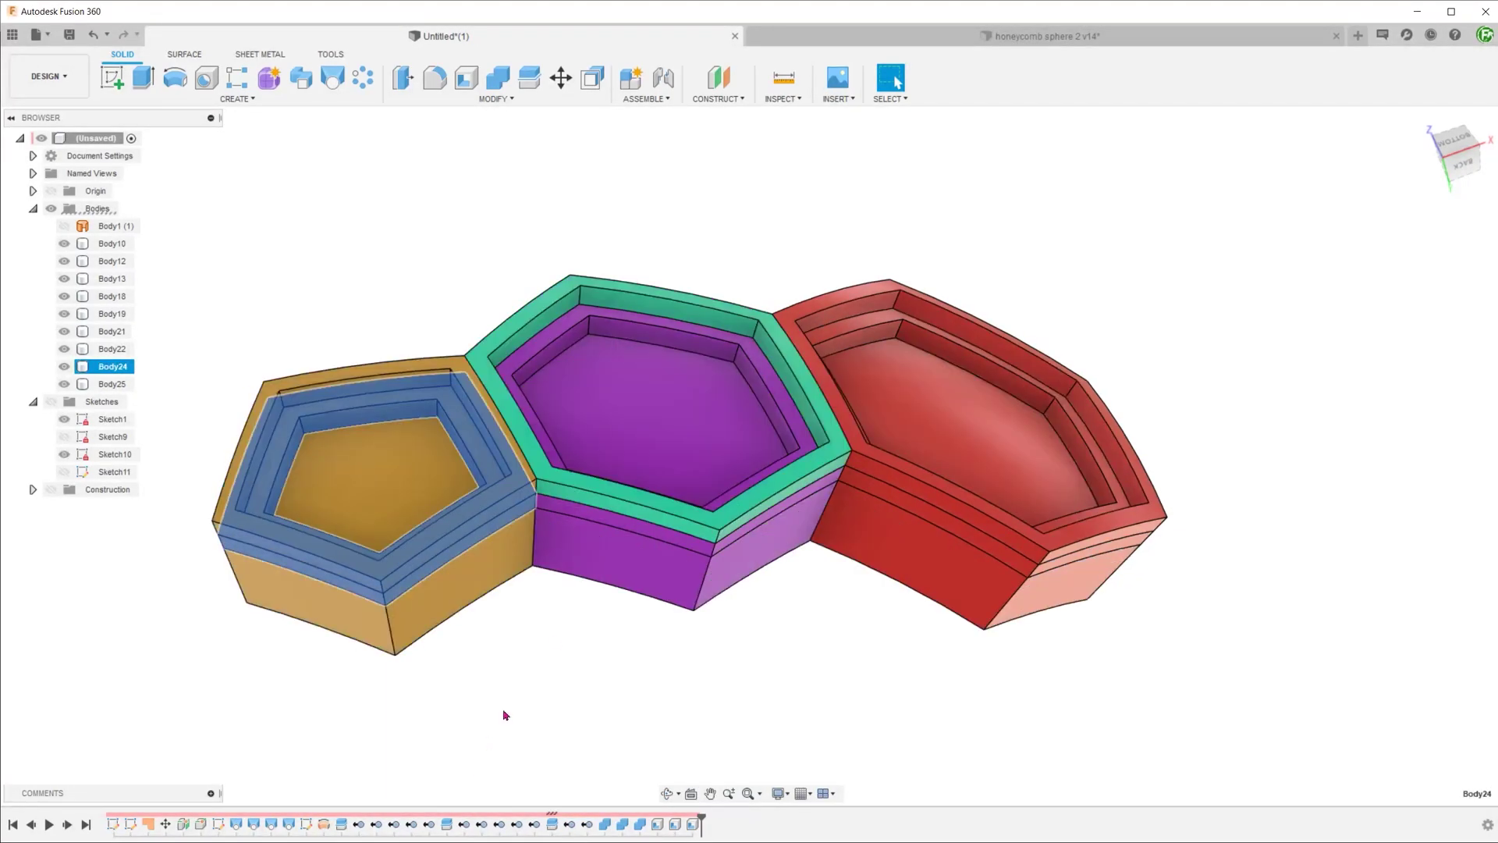
left_click(459, 415)
- Shell the three thick base bodies with a 6 mm inside thickness, removing only their exposed curved faces inside the frames
left_click(466, 77)
left_click(384, 442)
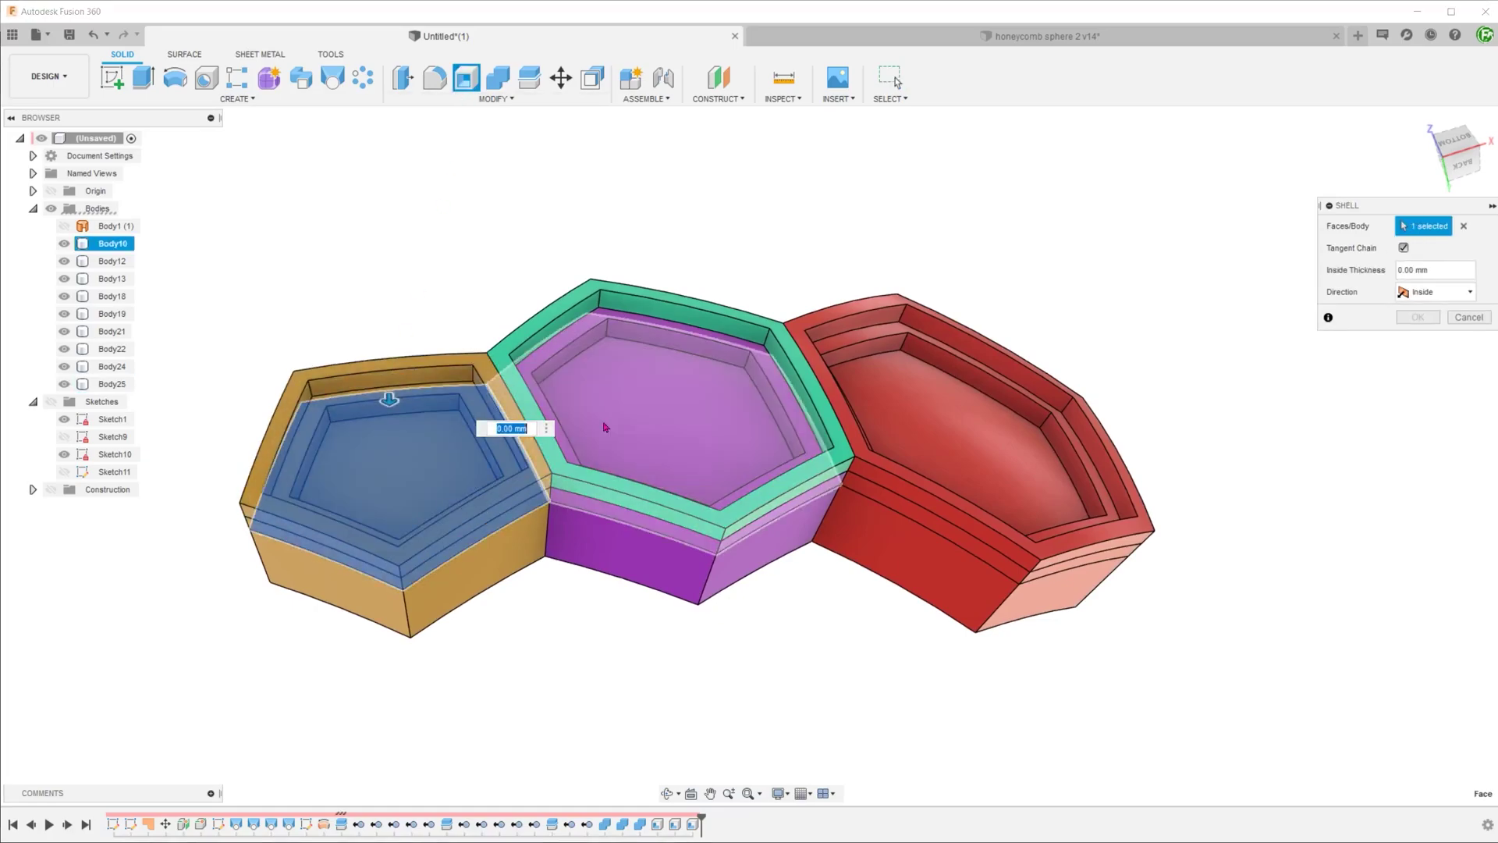
left_click(671, 413)
left_click(932, 415)
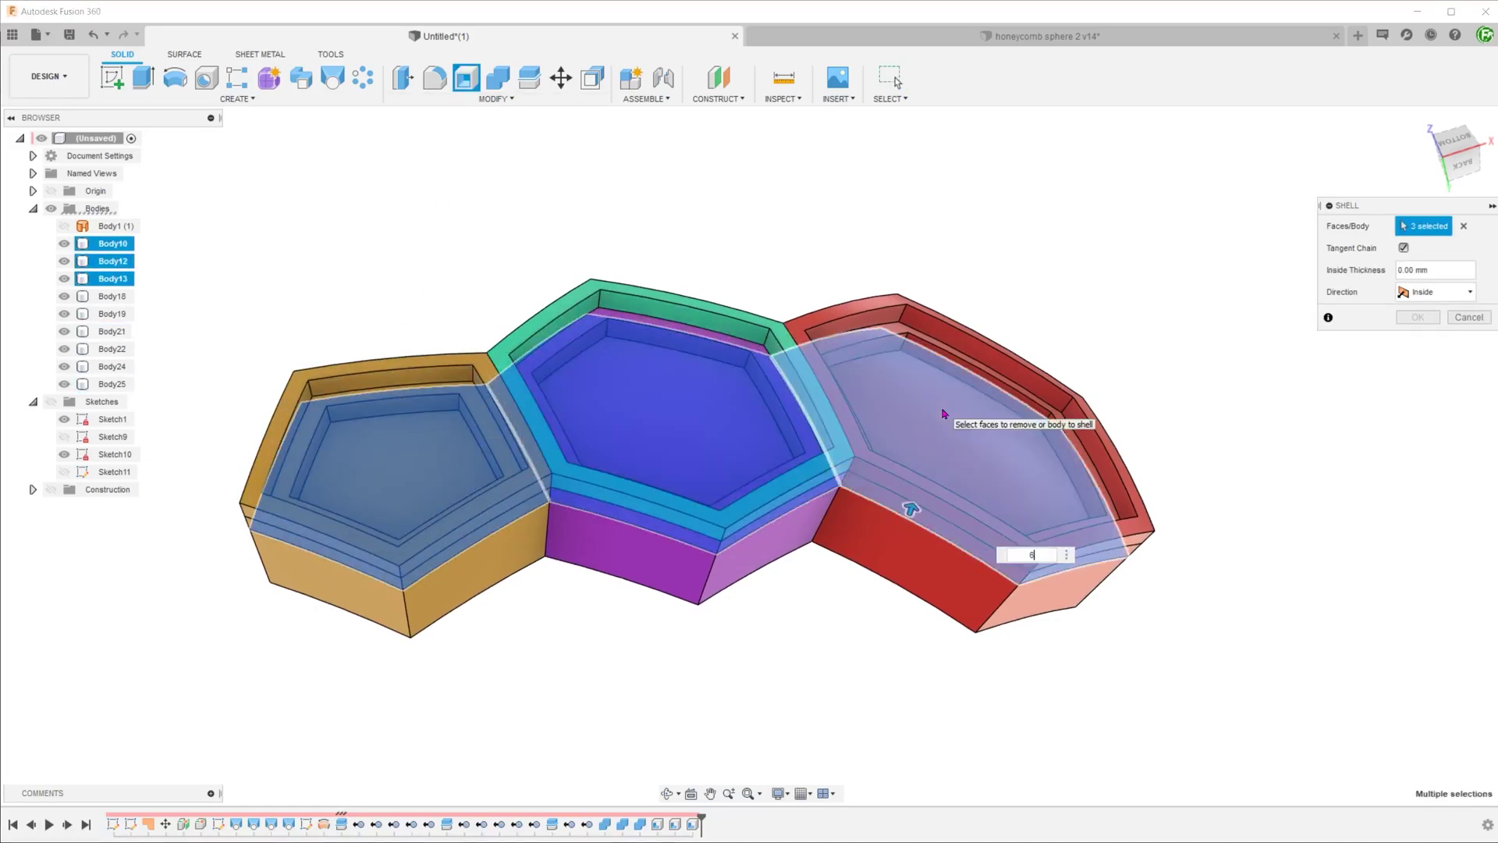
key("Return")
- Fillet the inner corner edges of all three stepped layers in the orange pentagon with a 2 mm radius
middle_click_drag(669, 587, 534, 639, "shift")
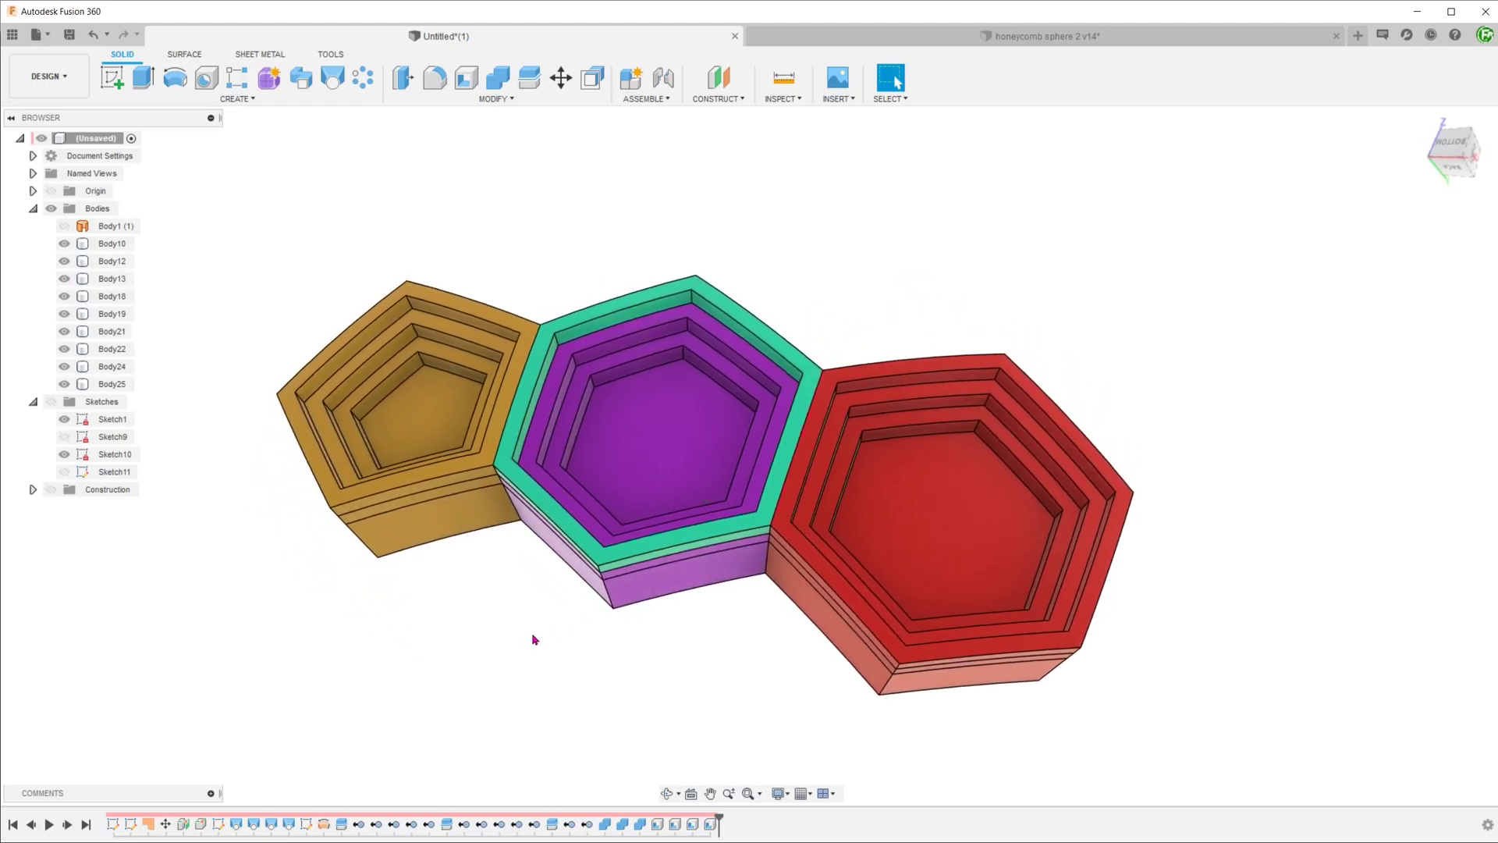
key("f")
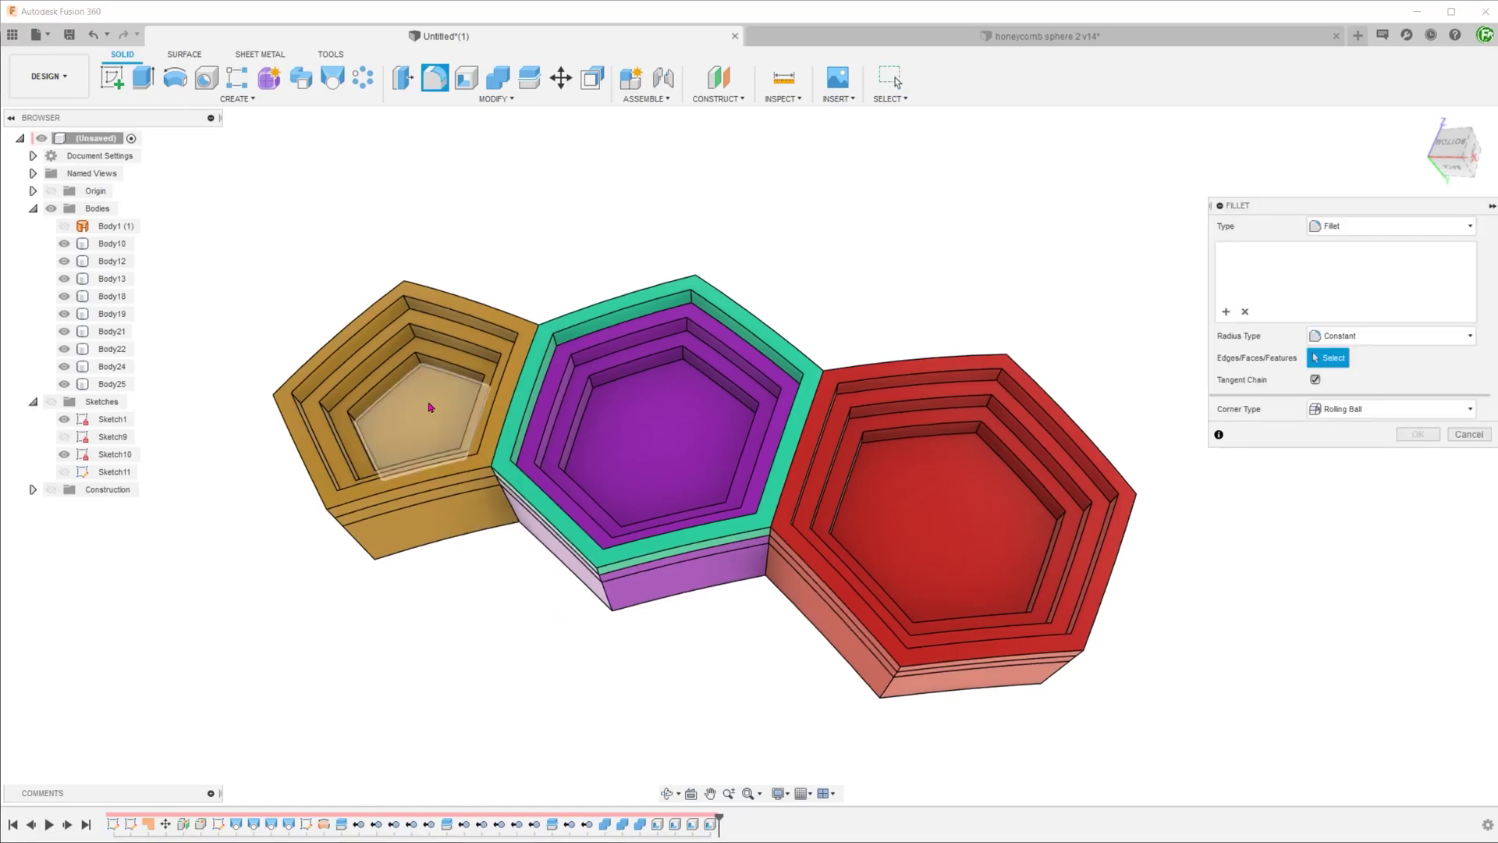
scroll(438, 414, "up", 3)
left_click(436, 389)
middle_click_drag(493, 455, 652, 419, "shift")
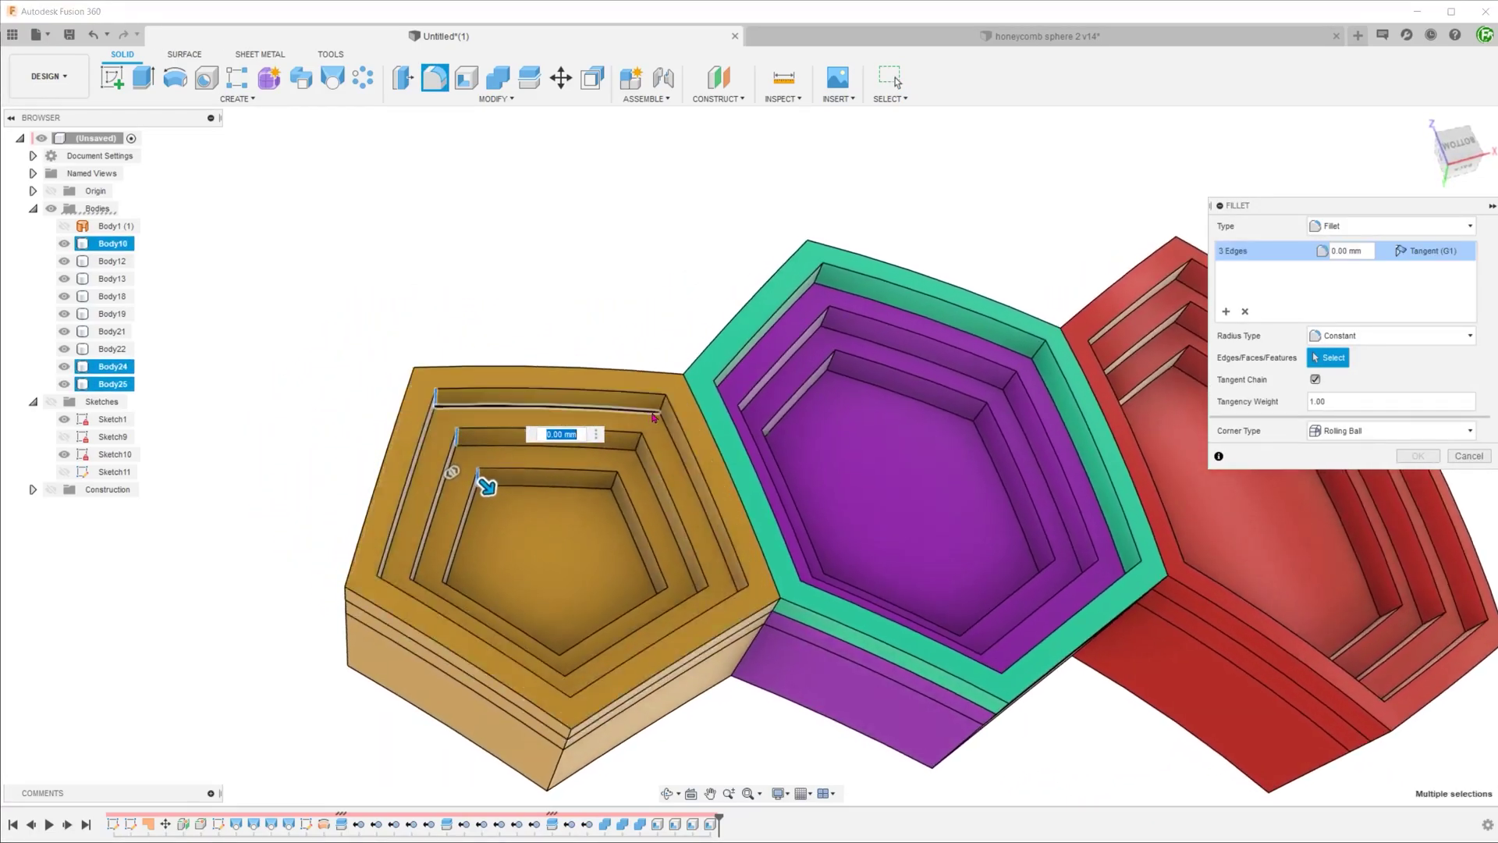
left_click(636, 445)
left_click(615, 480)
middle_click_drag(615, 480, 655, 507, "shift")
left_click(800, 571)
left_click(765, 581)
left_click(727, 589)
left_click(928, 469)
left_click(1003, 415)
type("2")
left_click(1404, 460)
- Start a fillet on the inner corner edges of all three stepped layers in the green and purple hexagon
middle_click_drag(562, 523, 695, 617, "shift")
key("f")
left_click(716, 301)
left_click(718, 337)
left_click(723, 373)
middle_click_drag(723, 373, 929, 421, "shift")
left_click(859, 282)
left_click(851, 311)
left_click(832, 348)
left_click(1034, 379)
left_click(999, 392)
left_click(968, 402)
left_click(983, 439)
left_click(947, 453)
left_click(912, 465)
left_click(1010, 468)
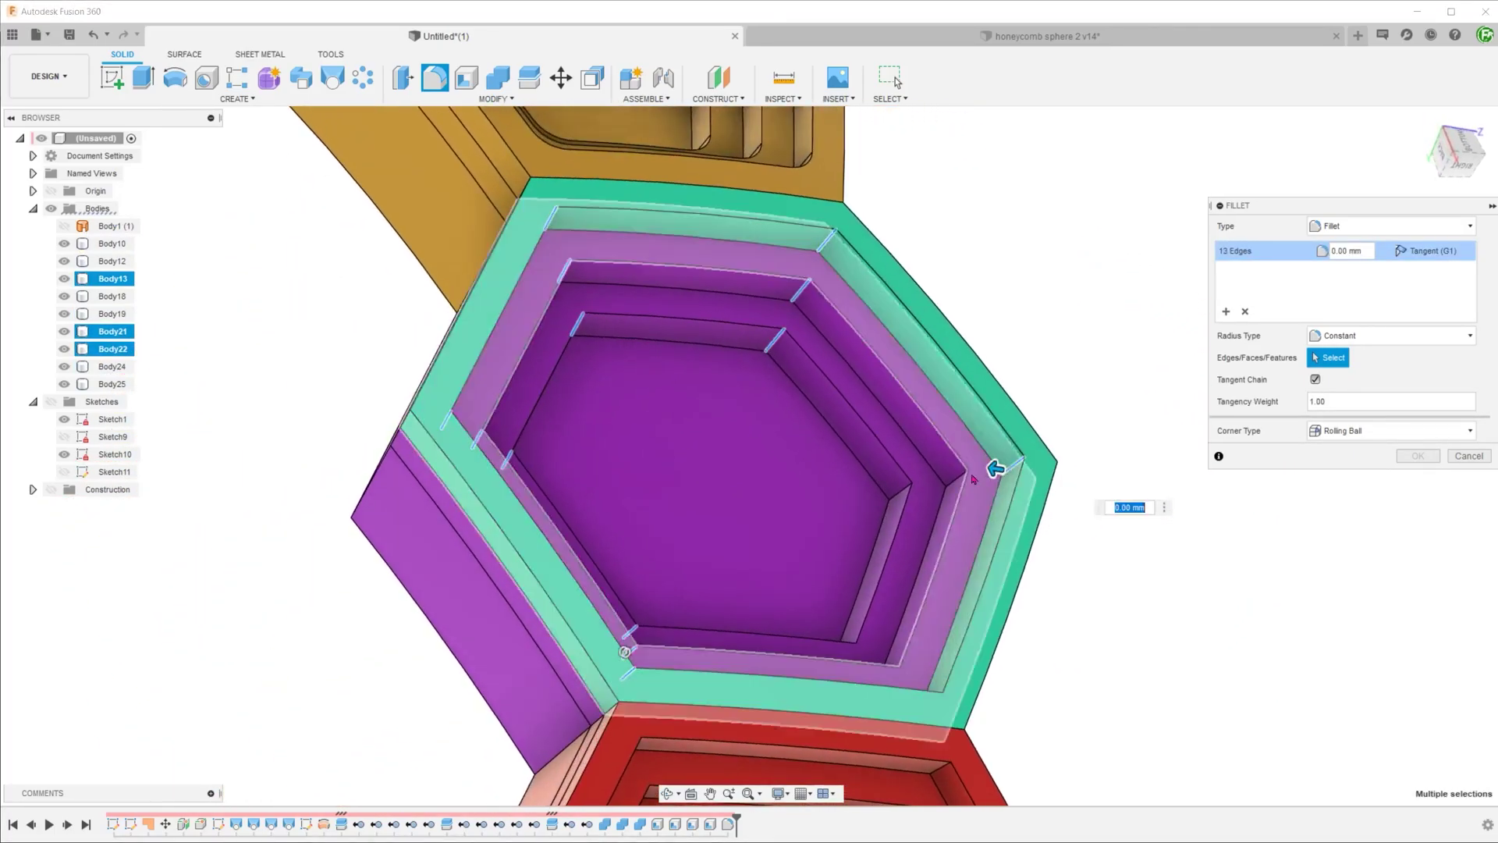
middle_click_drag(884, 493, 945, 500, "shift")
left_click(938, 501)
left_click(889, 510)
left_click(835, 519)
- Add the red hexagon's inner corner edges on all three layers and fillet the whole selection with a 2 mm radius
middle_click_drag(835, 519, 1027, 490, "shift")
left_click(1027, 487)
left_click(1002, 527)
left_click(975, 575)
middle_click_drag(976, 575, 1045, 547, "shift")
left_click(1087, 525)
left_click(1005, 598)
middle_click_drag(1005, 598, 1054, 437, "shift")
left_click(1051, 422)
left_click(1002, 448)
left_click(950, 480)
middle_click_drag(951, 479, 1049, 473, "shift")
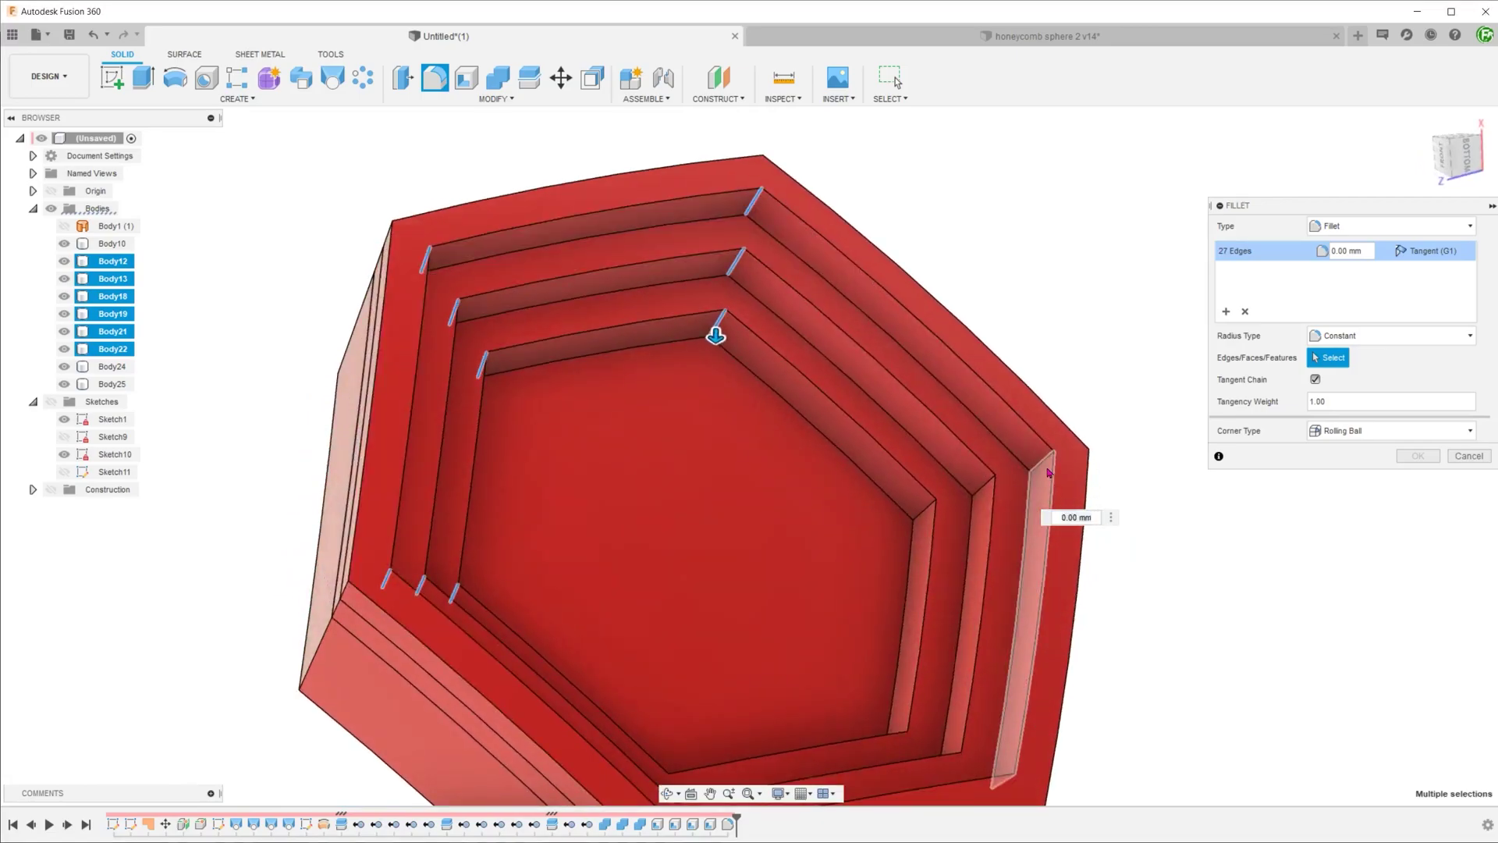
left_click(975, 495)
left_click(924, 511)
mouse_move(923, 511)
middle_mouse_down("shift")
mouse_move(940, 535)
mouse_move(1019, 545)
mouse_move(917, 504)
middle_mouse_up("shift")
left_click(914, 502)
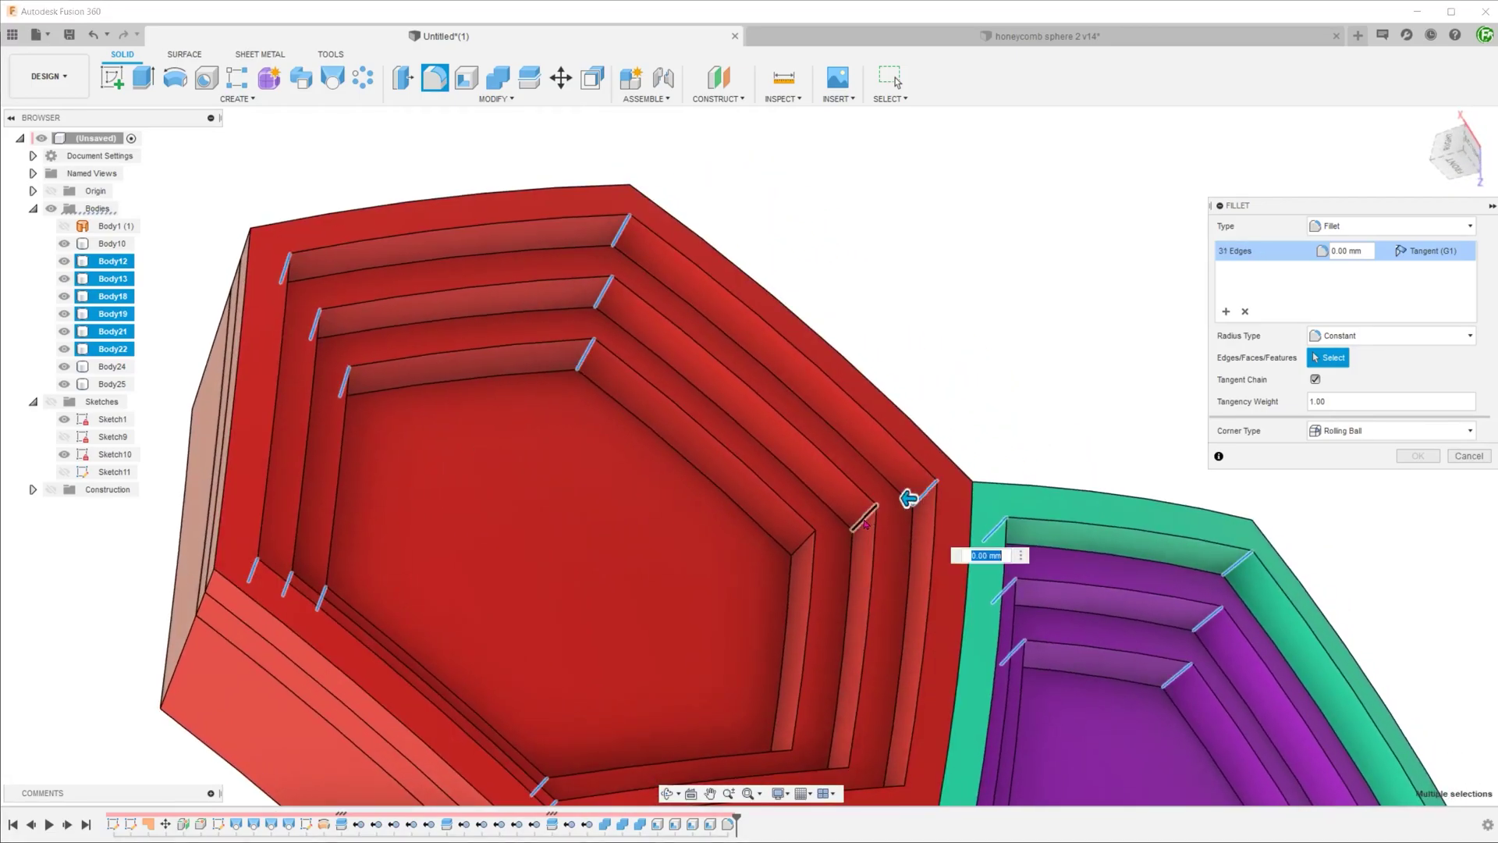
left_click(864, 518)
left_click(808, 542)
middle_click_drag(808, 542, 886, 587, "shift")
left_click(884, 585)
left_click(803, 587)
left_click(726, 582)
type("2")
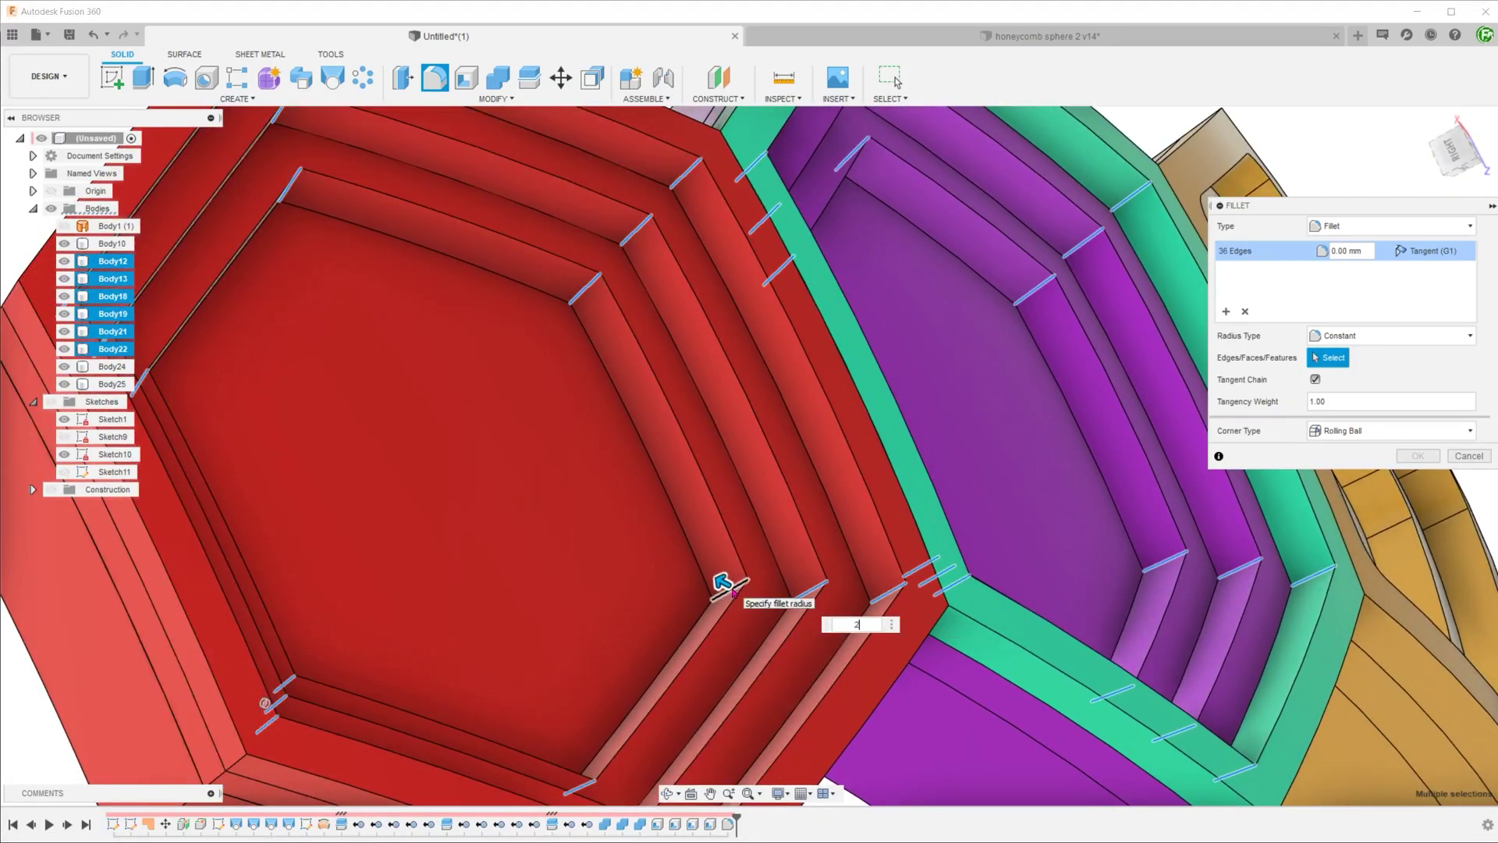
left_click(1408, 456)
- Join the three layers of the red hexagon into one body with Combine
scroll(906, 445, "down", 4)
middle_click_drag(890, 452, 949, 549, "shift")
left_click(1080, 606)
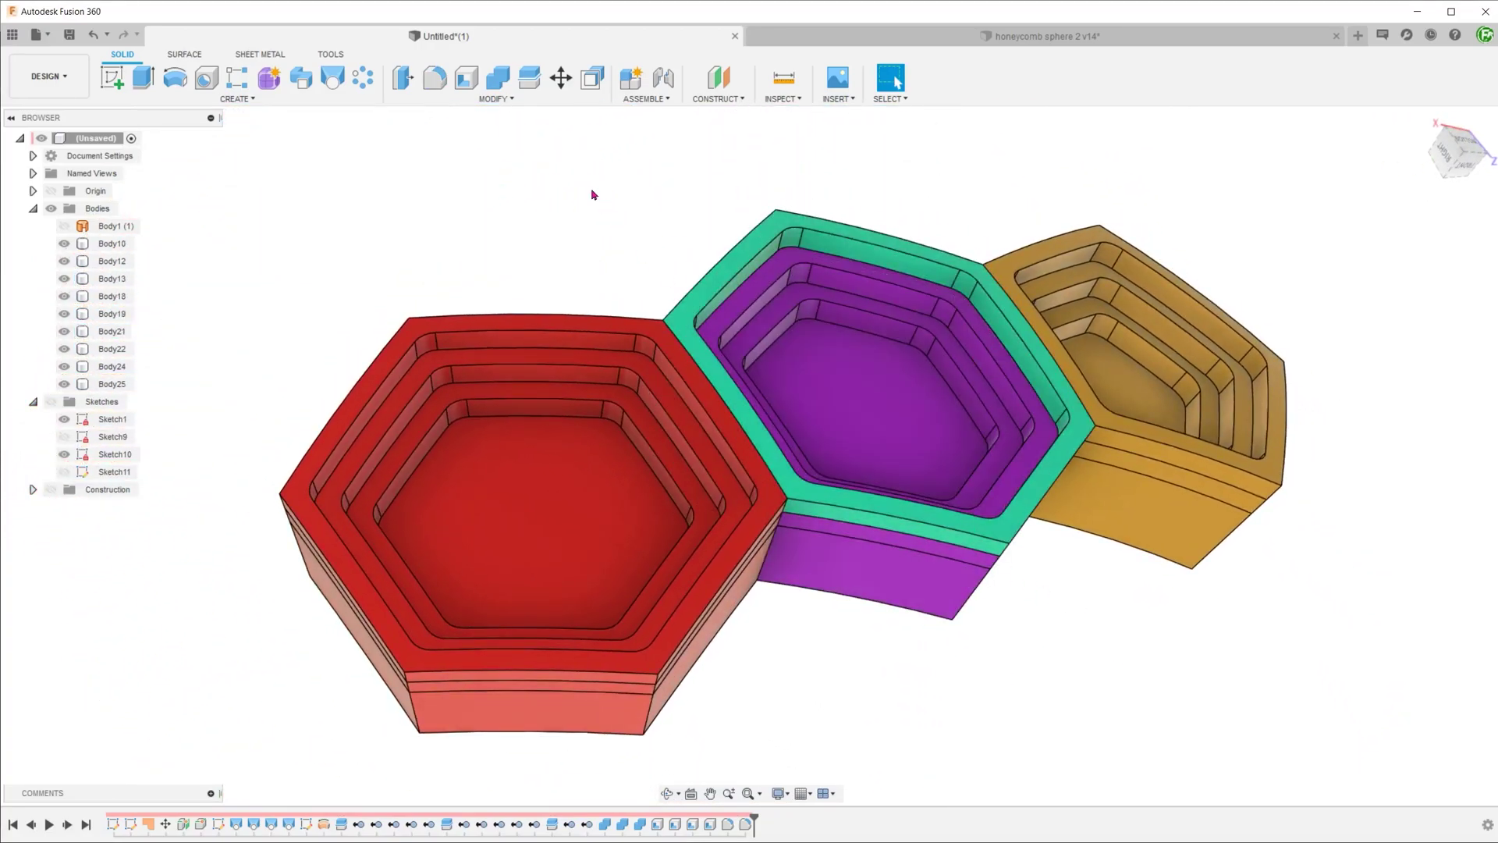
left_click(503, 83)
scroll(508, 424, "down", 1)
middle_click_drag(478, 578, 552, 596, "shift")
left_click(550, 600)
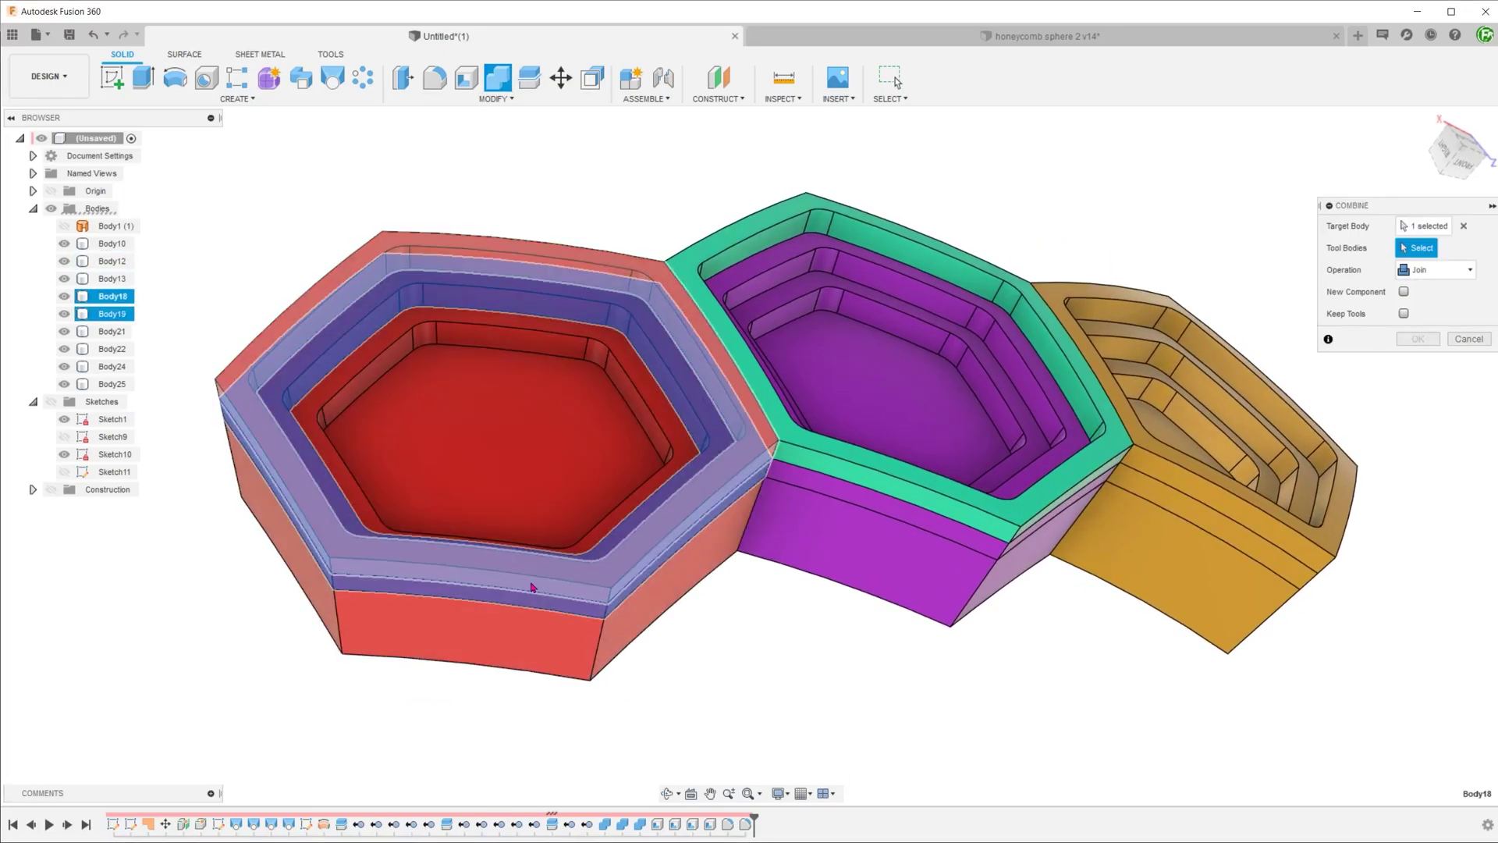
left_click(532, 587)
left_click(541, 634)
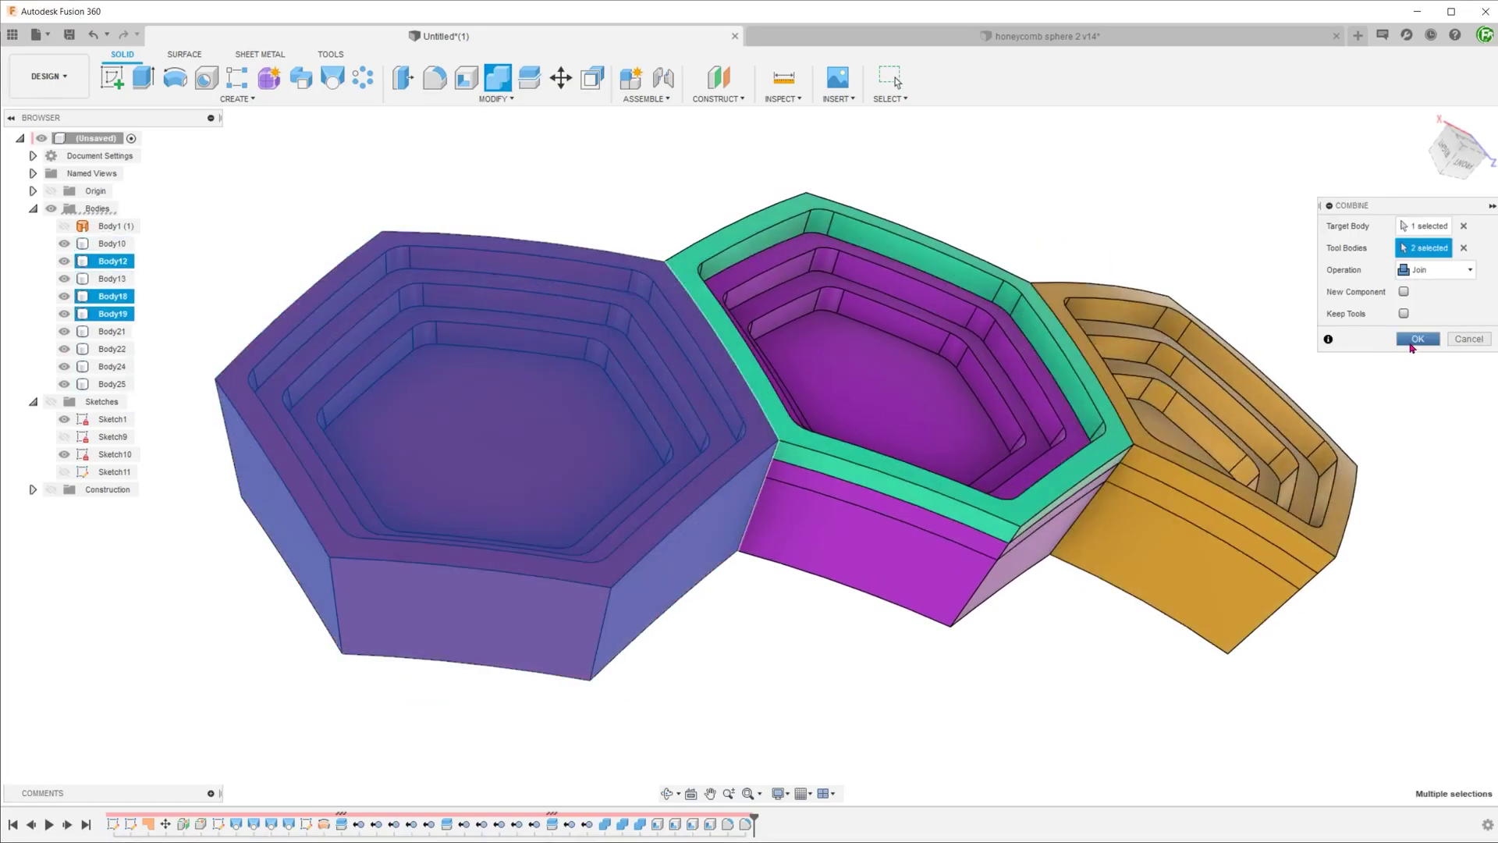
left_click(1411, 348)
- Join the green layer and the two purple layers of the middle hexagon into one body
middle_click_drag(1134, 388, 863, 572, "shift")
right_click(814, 645)
left_click(818, 602)
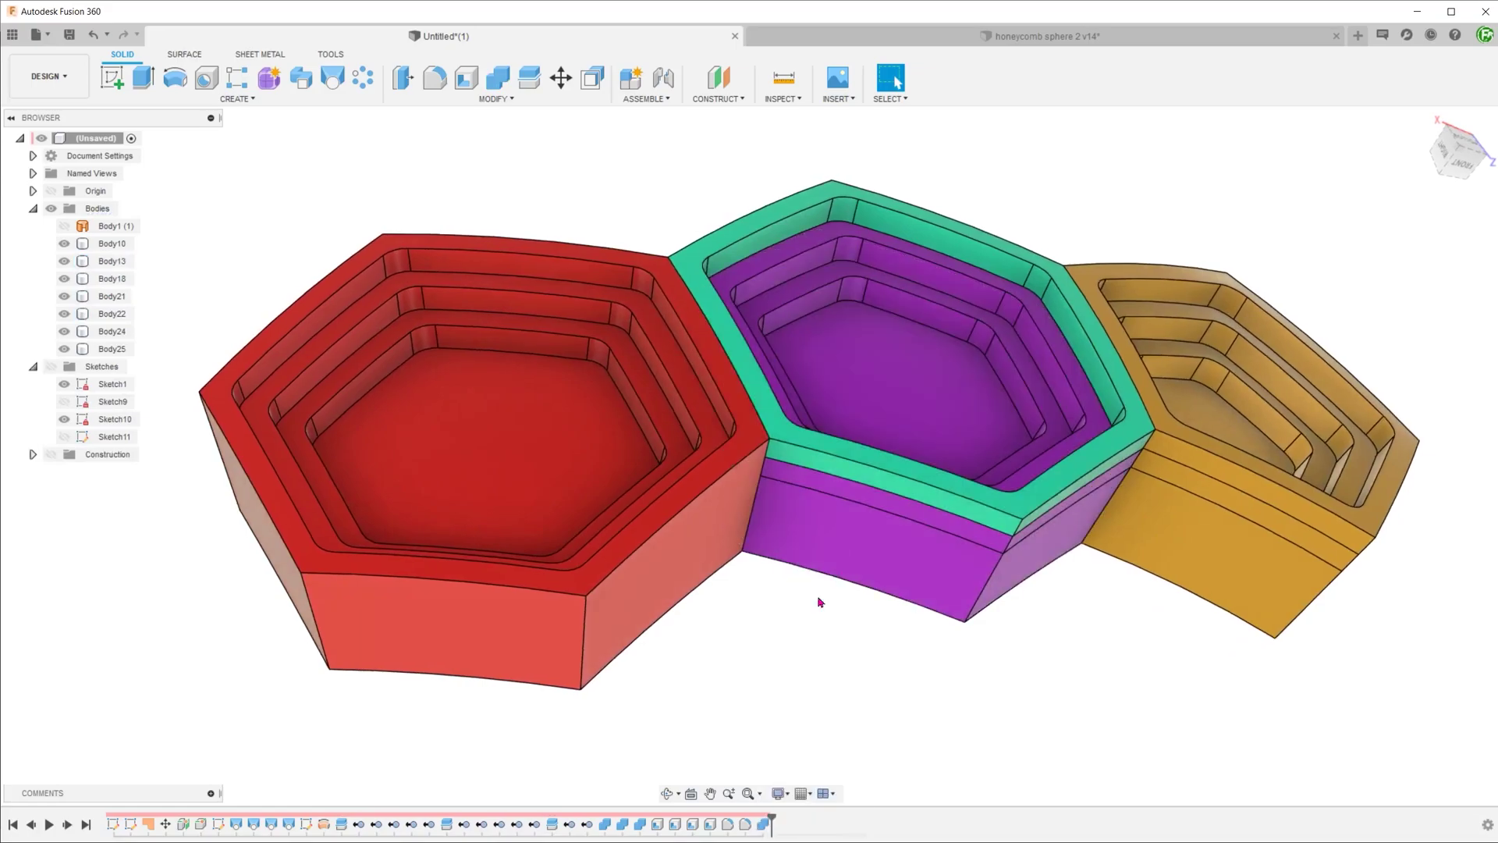
left_click(848, 536)
left_click(851, 490)
left_click(845, 472)
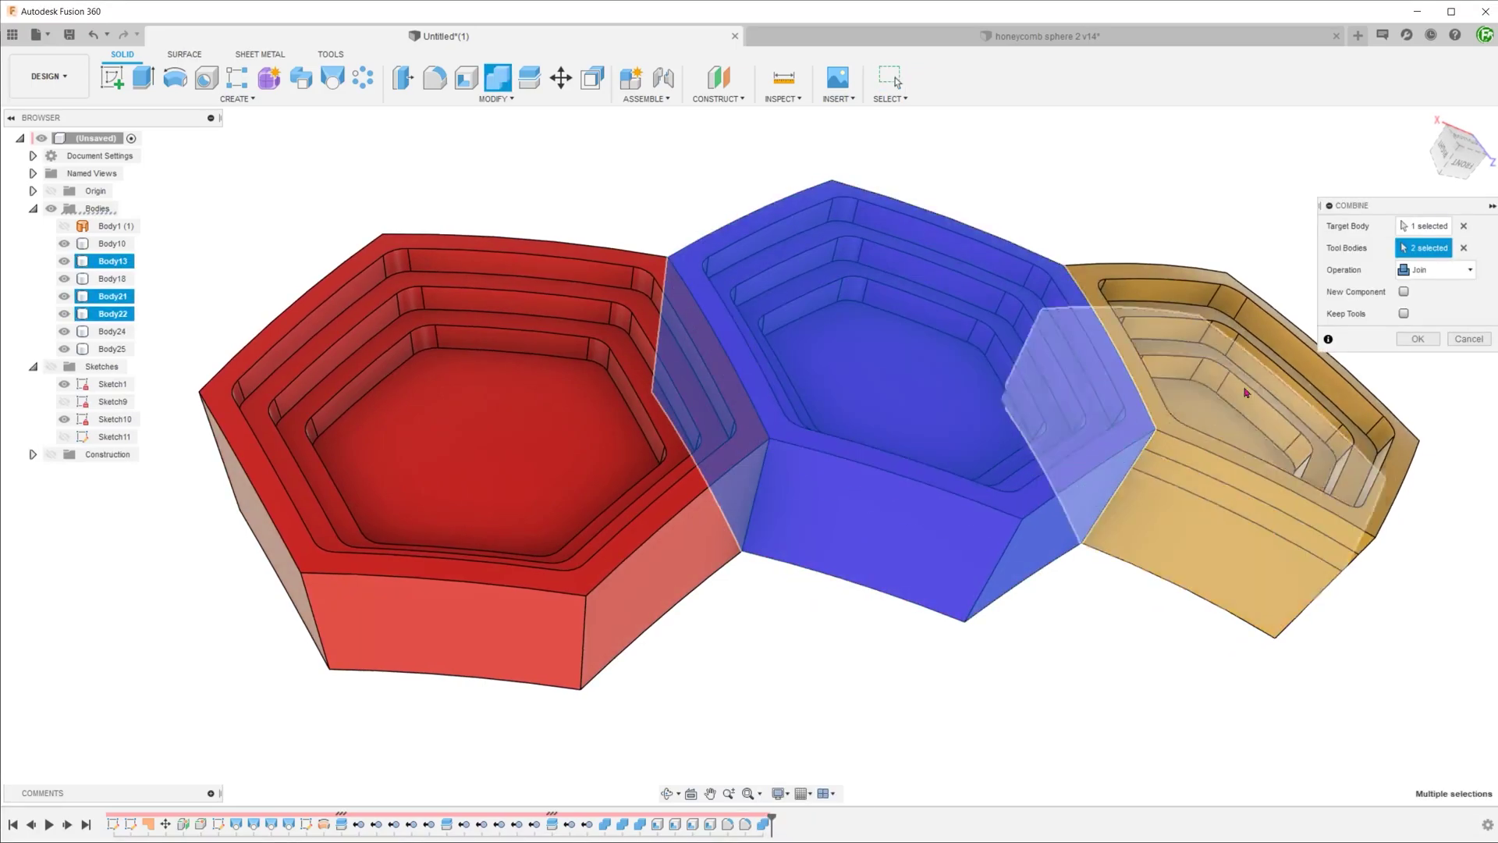
left_click(1417, 338)
- Join the three layers of the orange pentagon into one body
middle_click_drag(1154, 445, 1014, 596, "shift")
right_click(1013, 596)
left_click(1019, 546)
left_click(1049, 437)
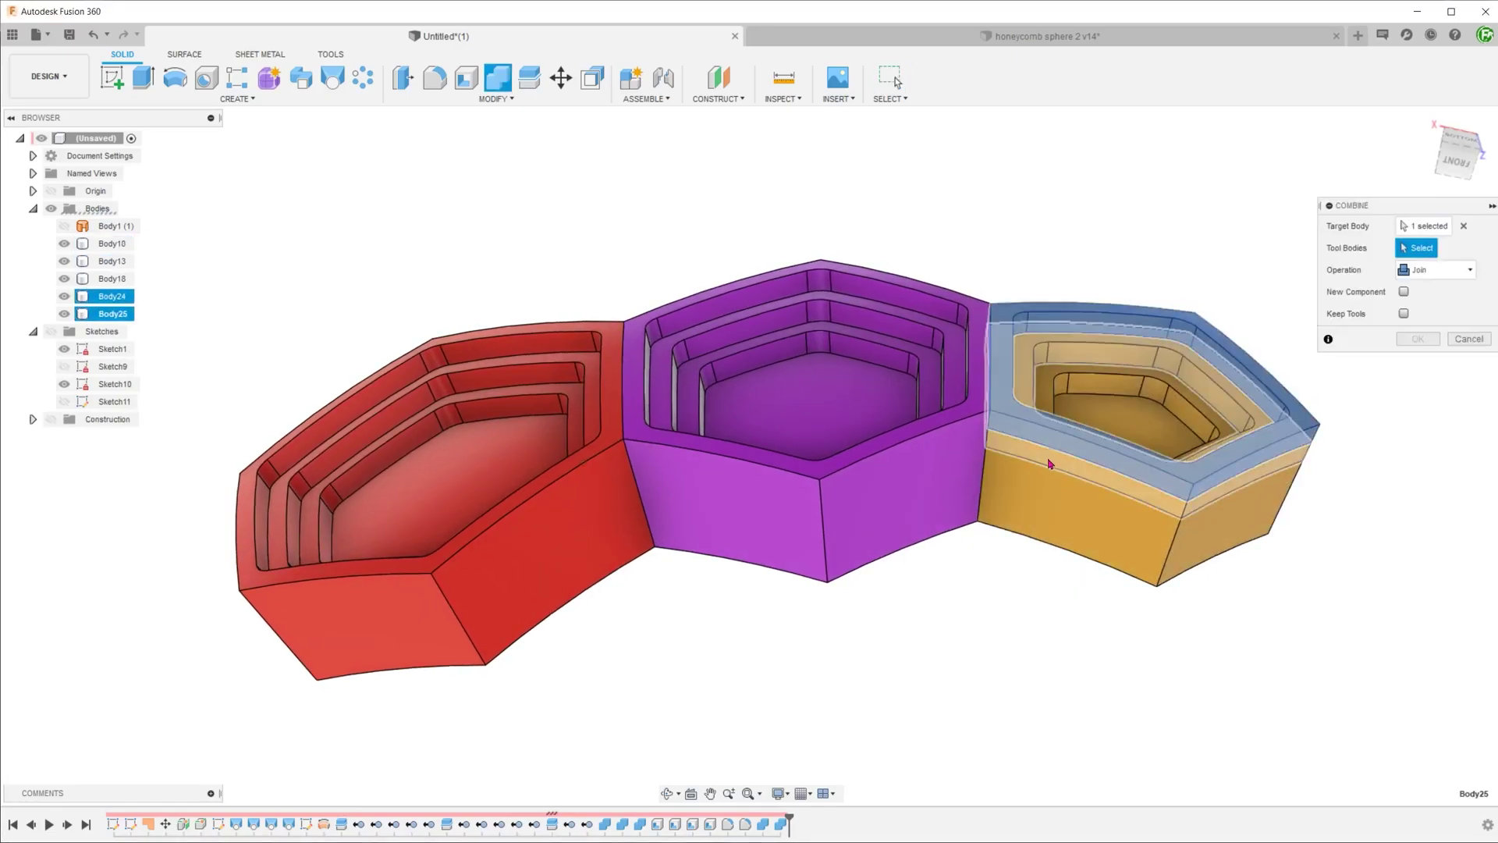
left_click(1041, 495)
key("Return")
- Create a plane through two opposite corner edges of the purple hexagon and make the construction geometry visible
middle_click_drag(1037, 601, 699, 663, "shift")
scroll(699, 663, "up", 3)
left_click(693, 387)
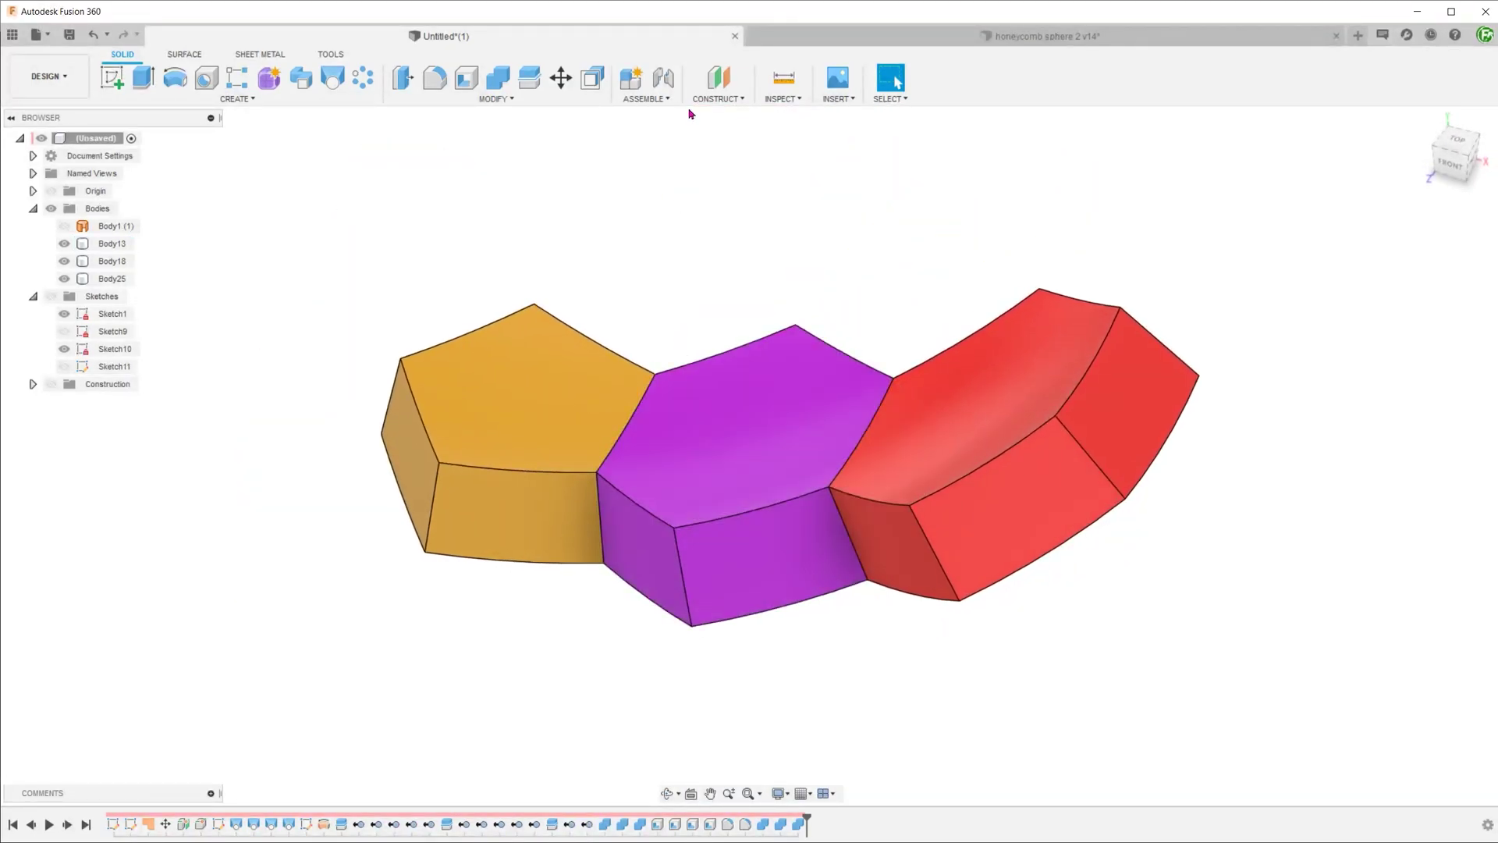
left_click(694, 99)
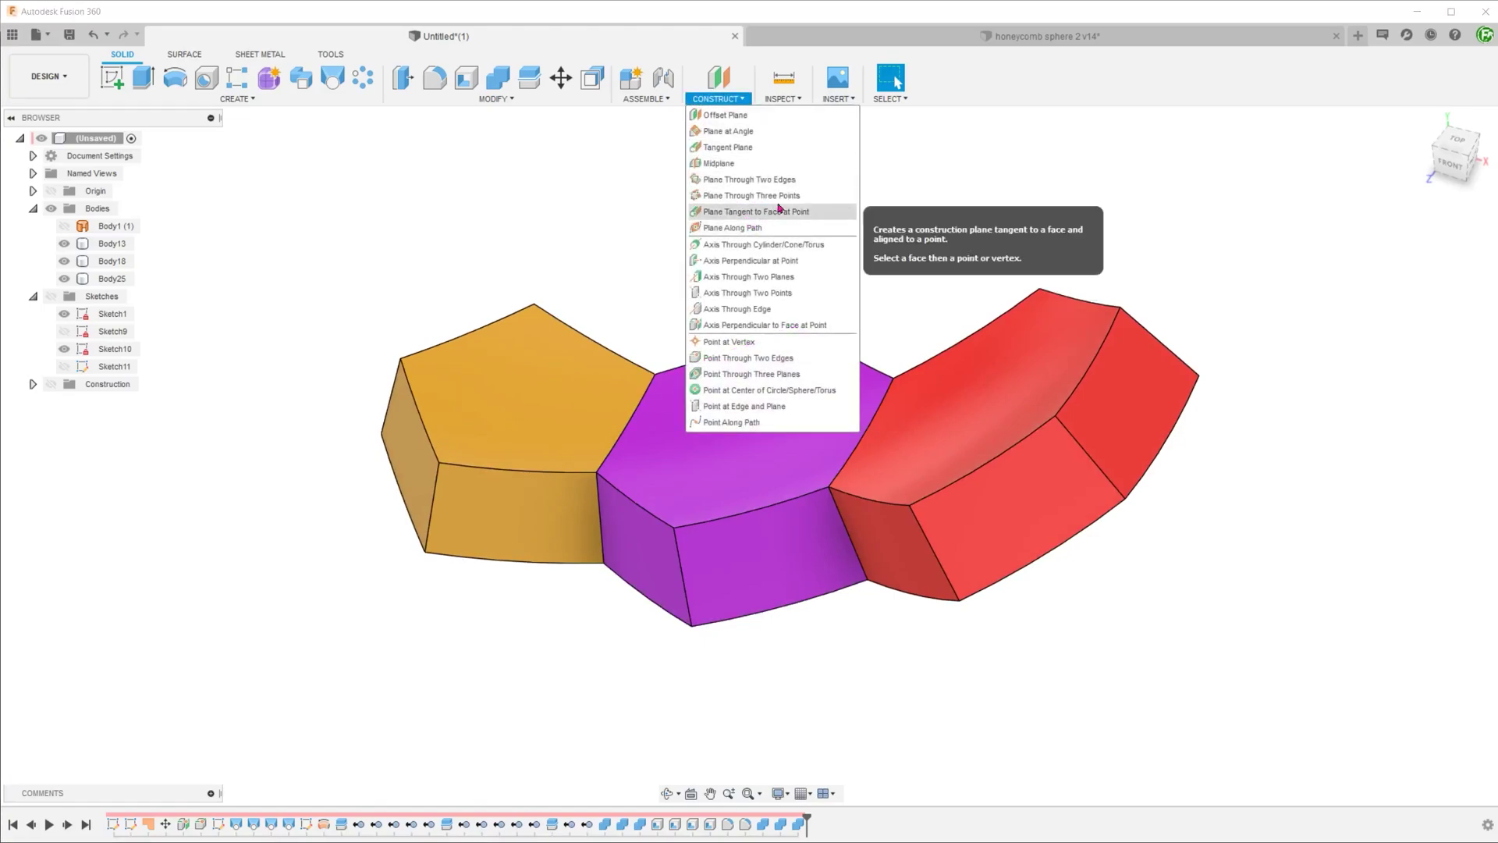
left_click(745, 179)
left_click(681, 572)
middle_click_drag(777, 388, 930, 426, "shift")
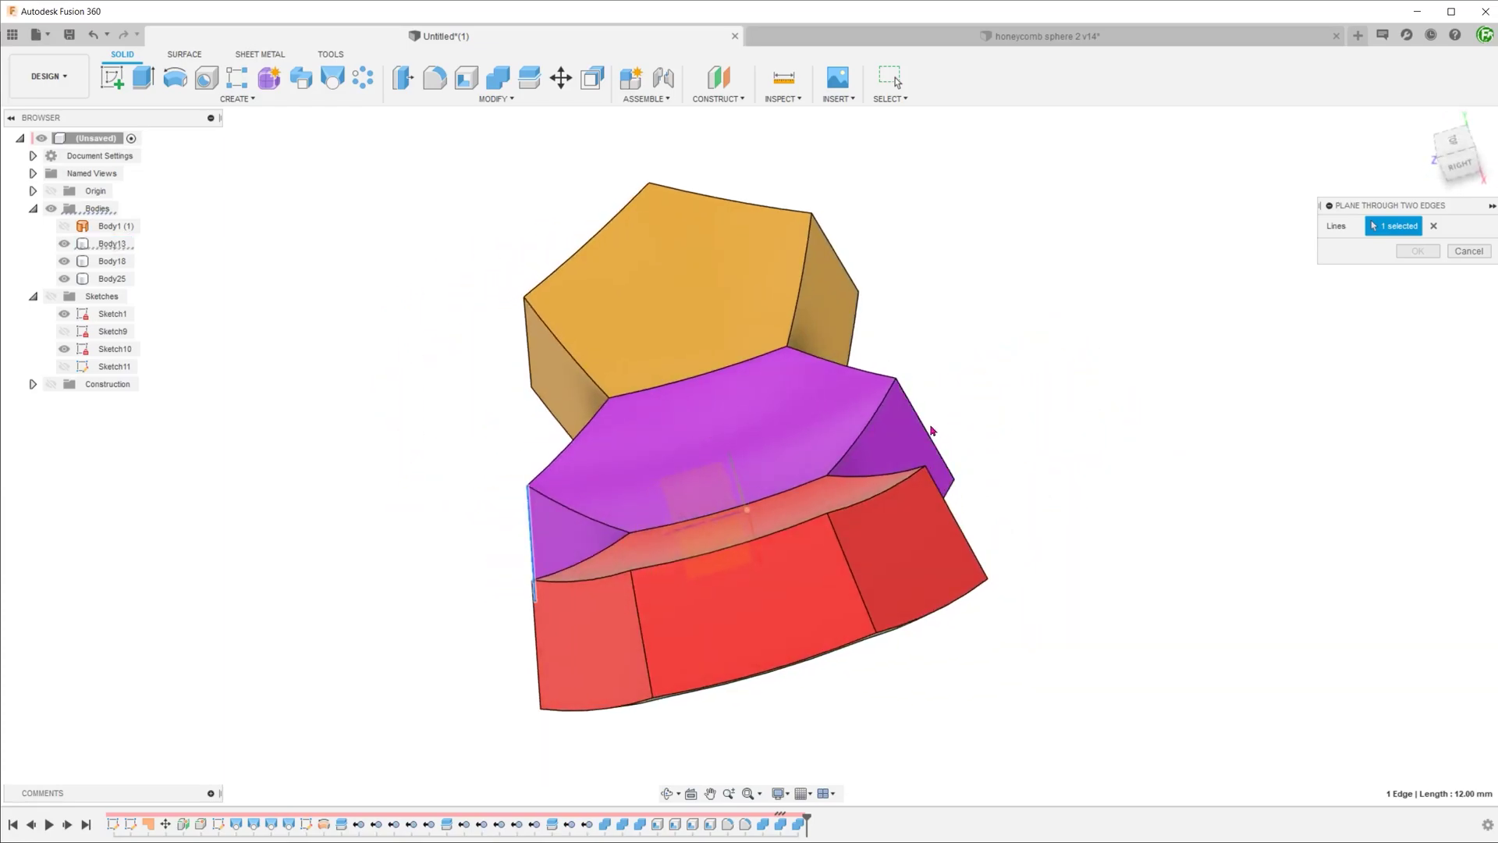
left_click(930, 427)
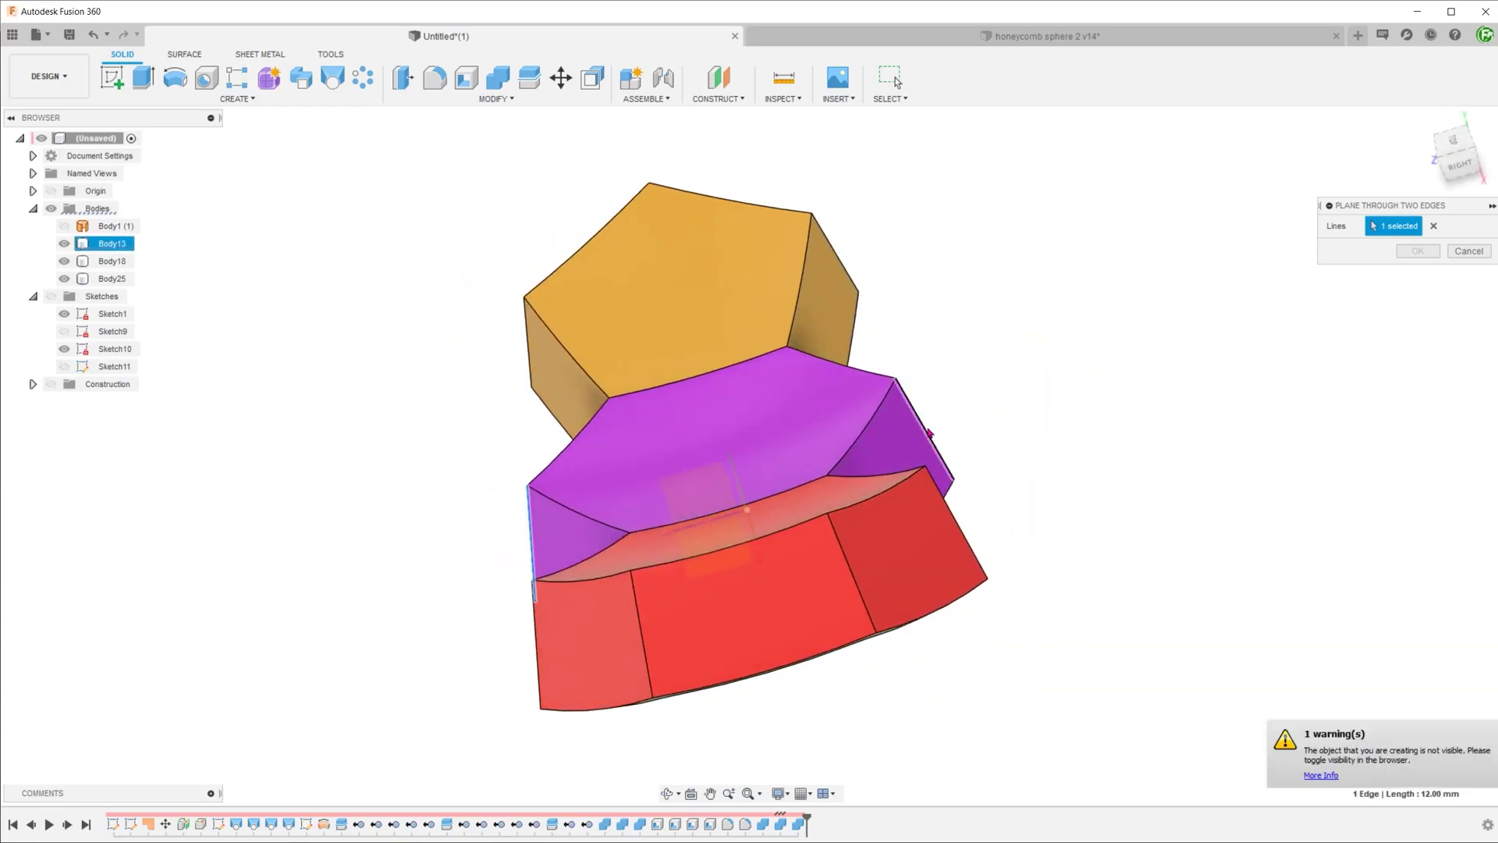
left_click(59, 388)
middle_click_drag(141, 414, 435, 462, "shift")
left_click(1417, 252)
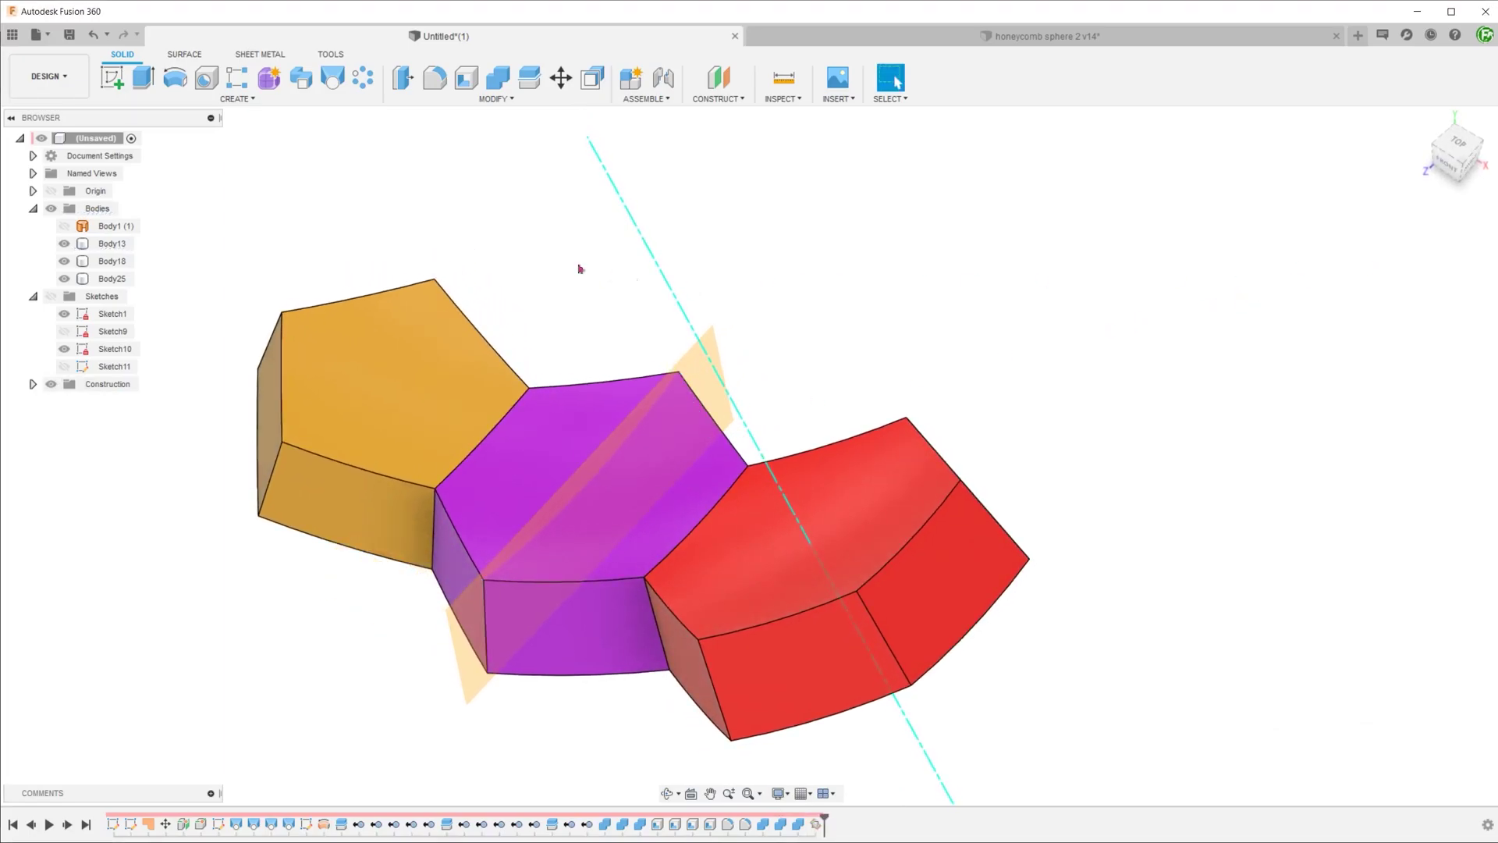
- Split the purple hexagon body in half using the construction plane through its opposite corners
left_click(530, 78)
left_click(546, 422)
left_click(1429, 247)
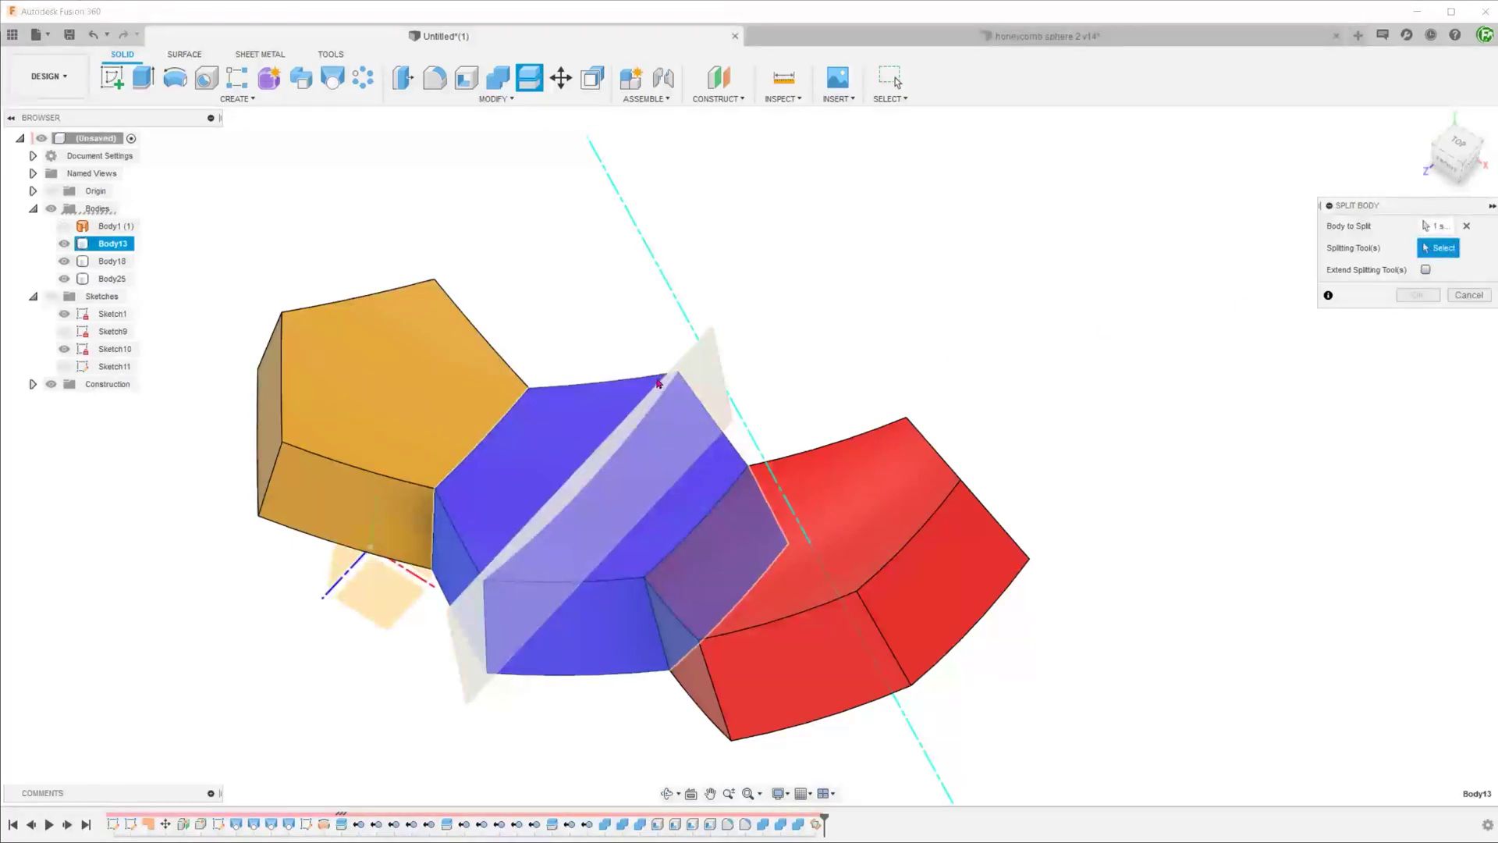
left_click(690, 364)
left_click(1406, 277)
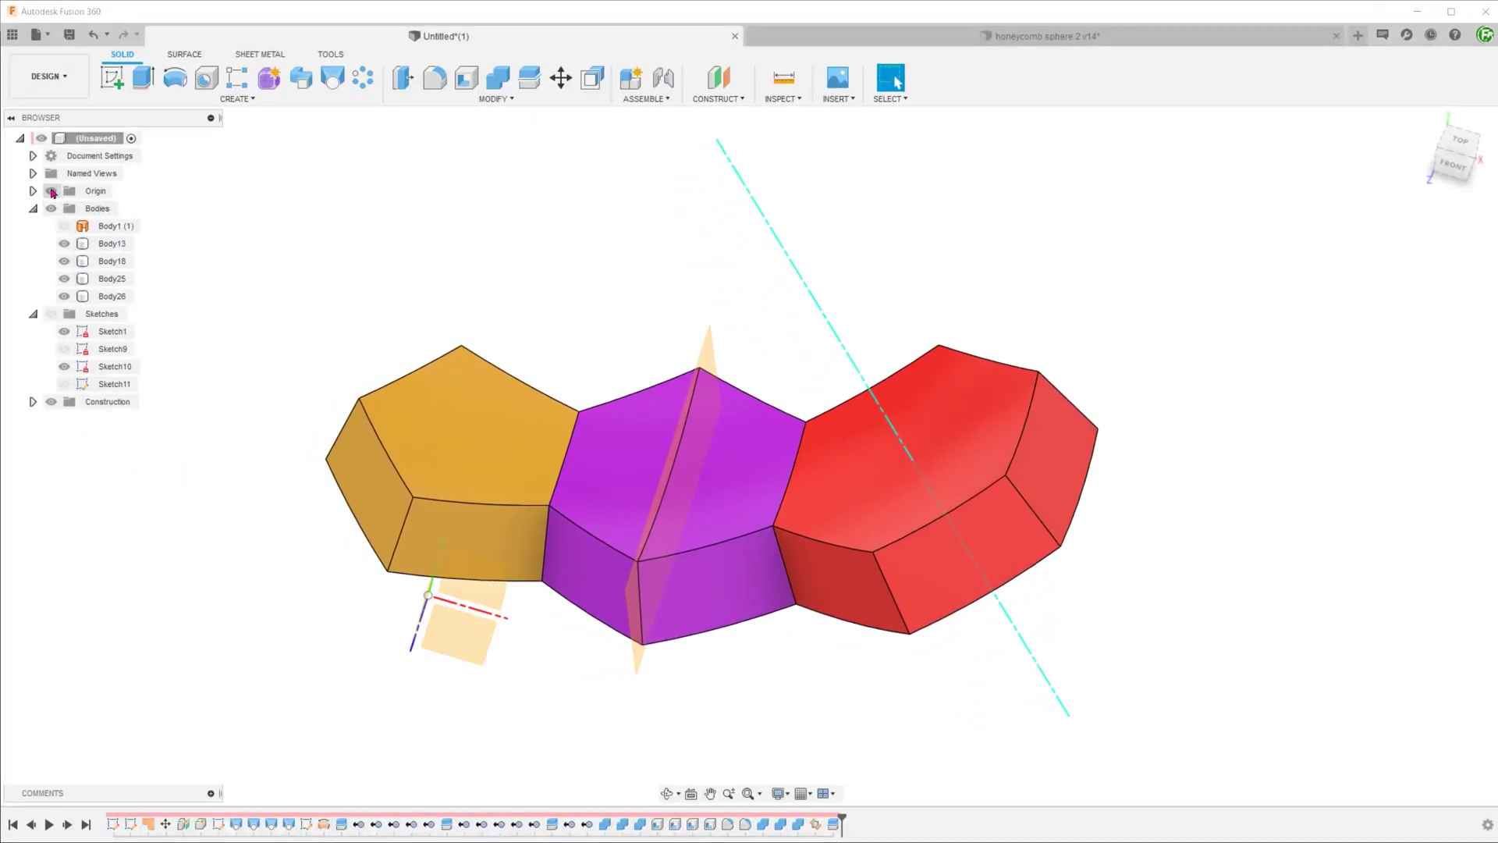
- Circular-pattern the purple half-hexagon body next to the pentagon around the vertical Y axis, with a full spacing and quantity 5
left_click(361, 79)
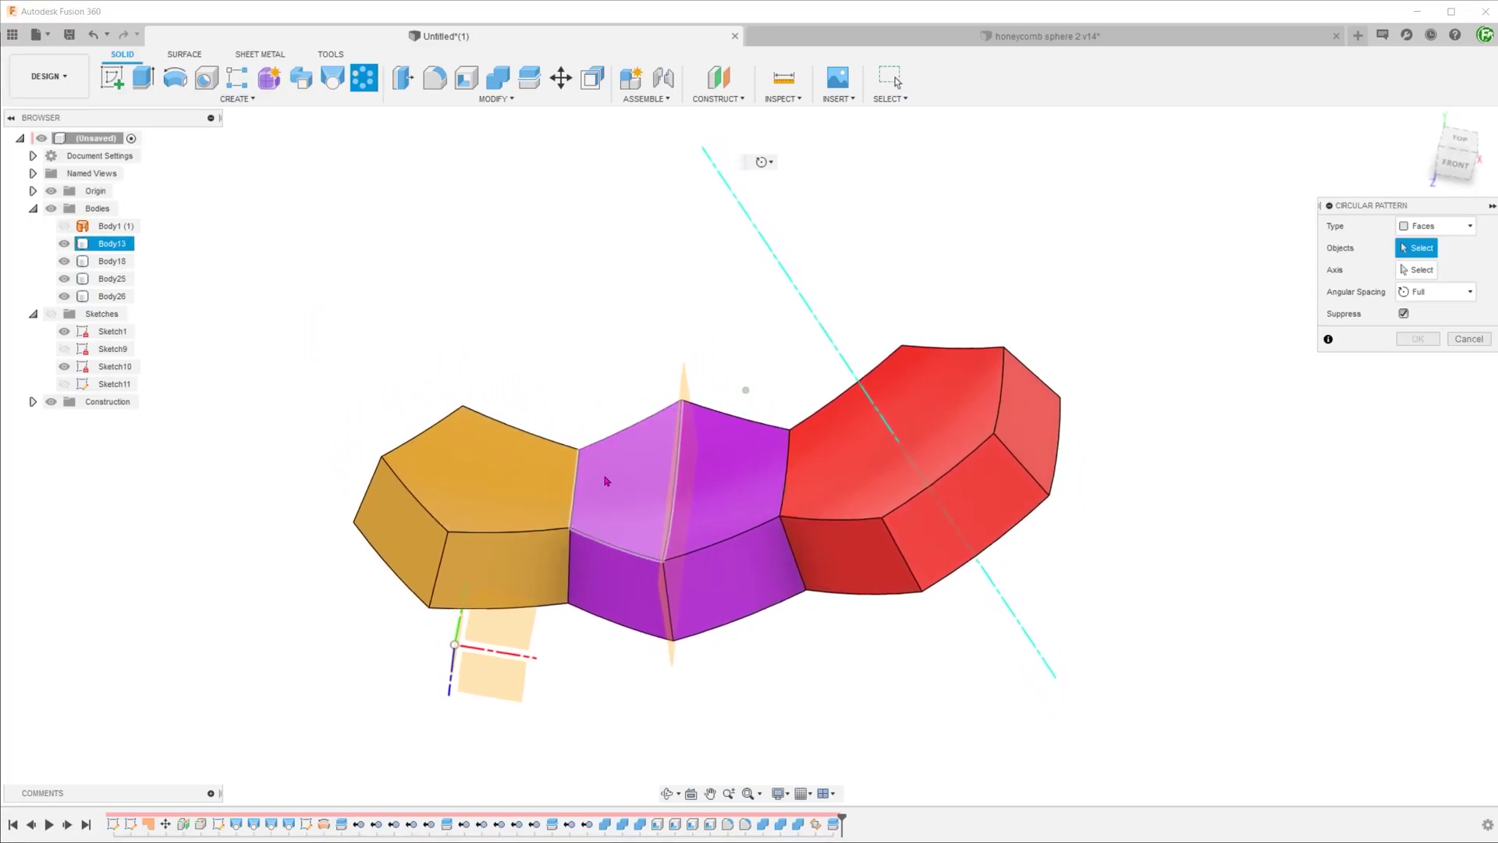
left_click(1424, 263)
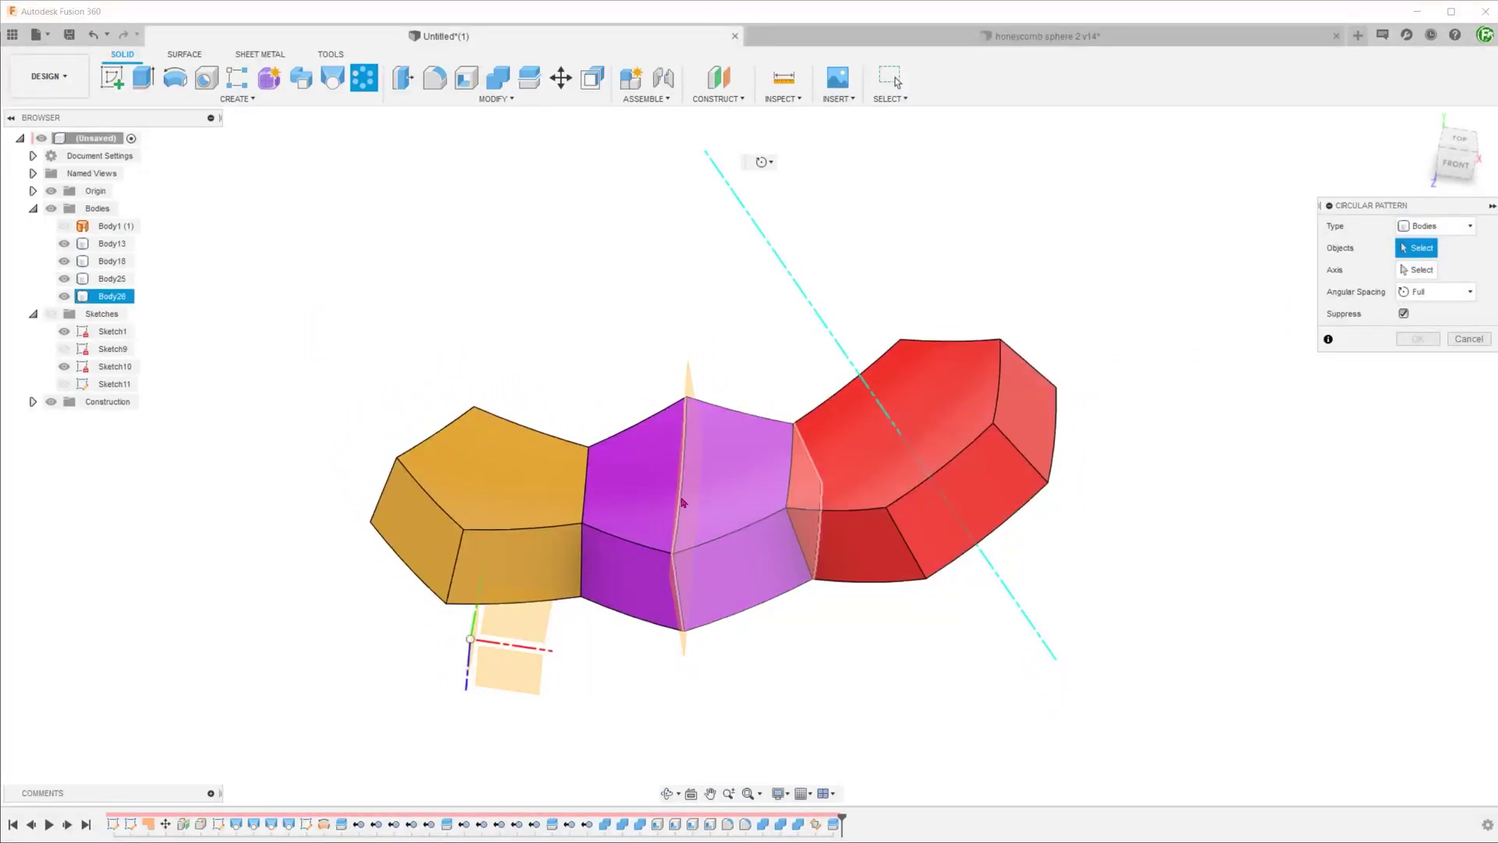
left_click(636, 503)
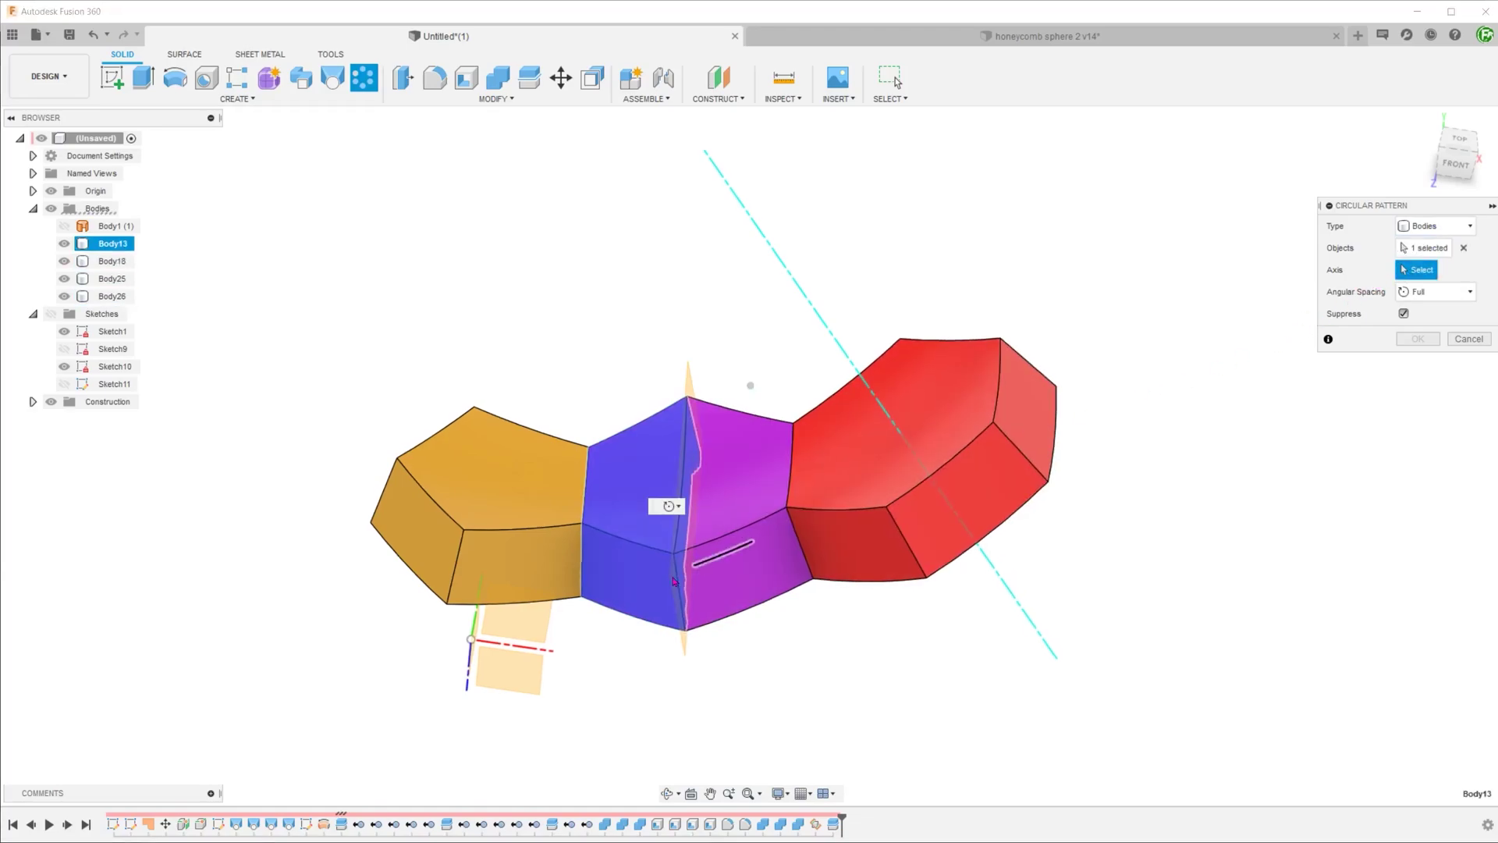
left_click(477, 625)
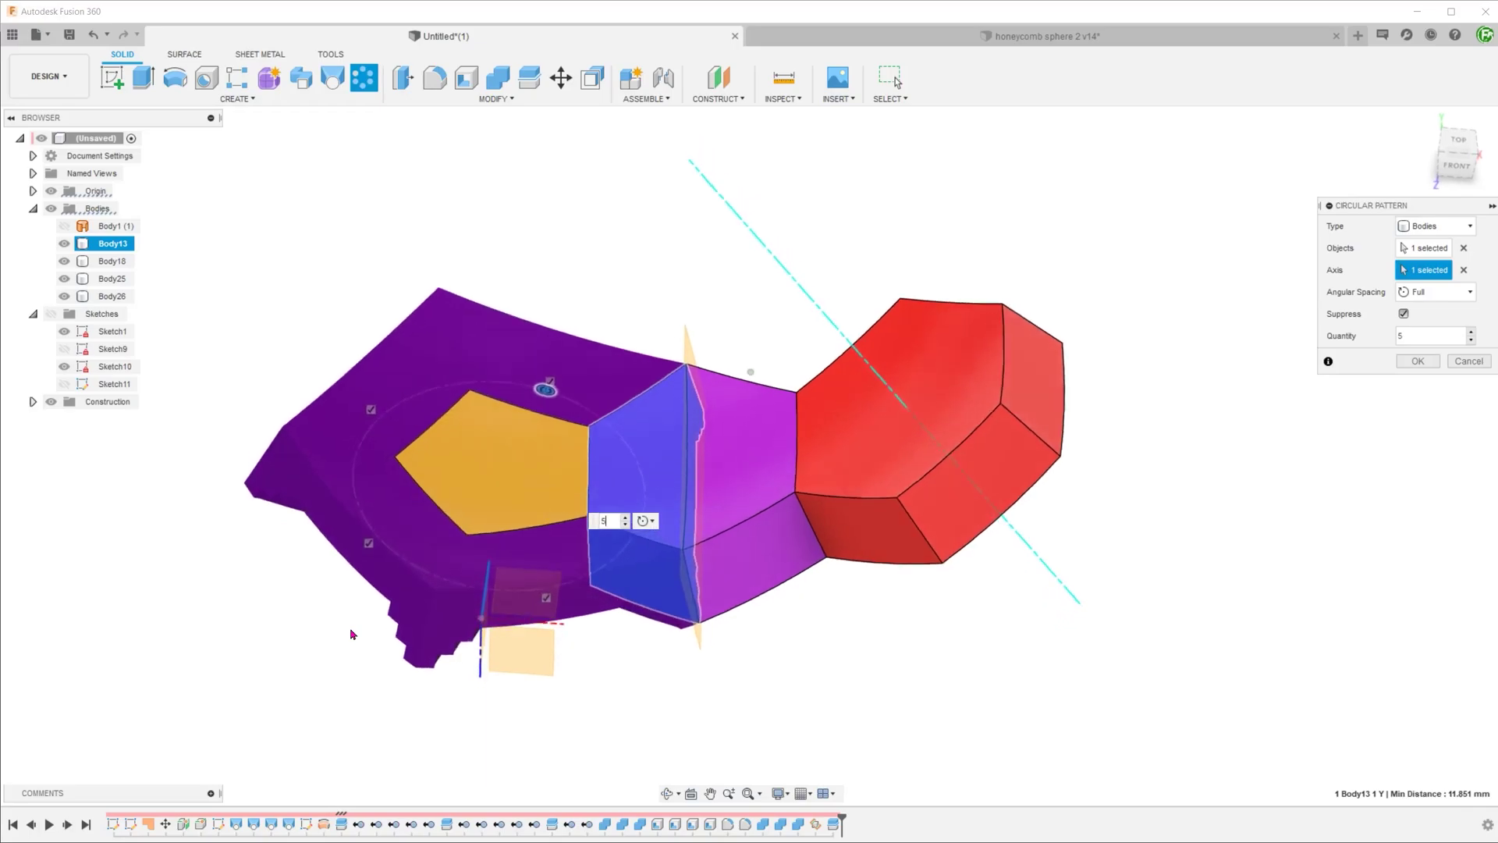
left_click(1417, 362)
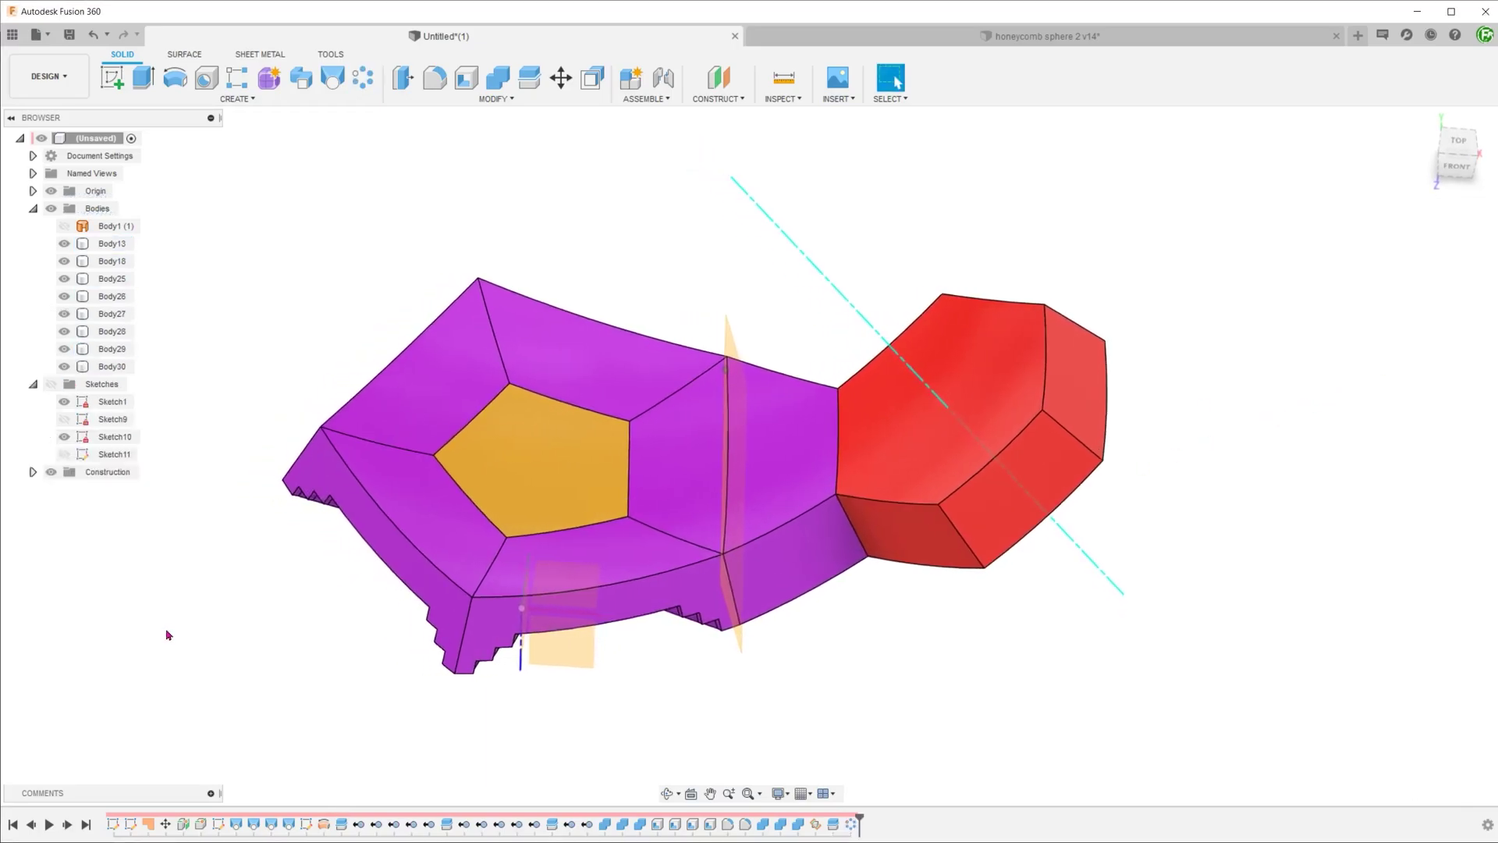
- Join the five purple half-hexagon segments and the orange pentagon they surround into one body
left_click(503, 72)
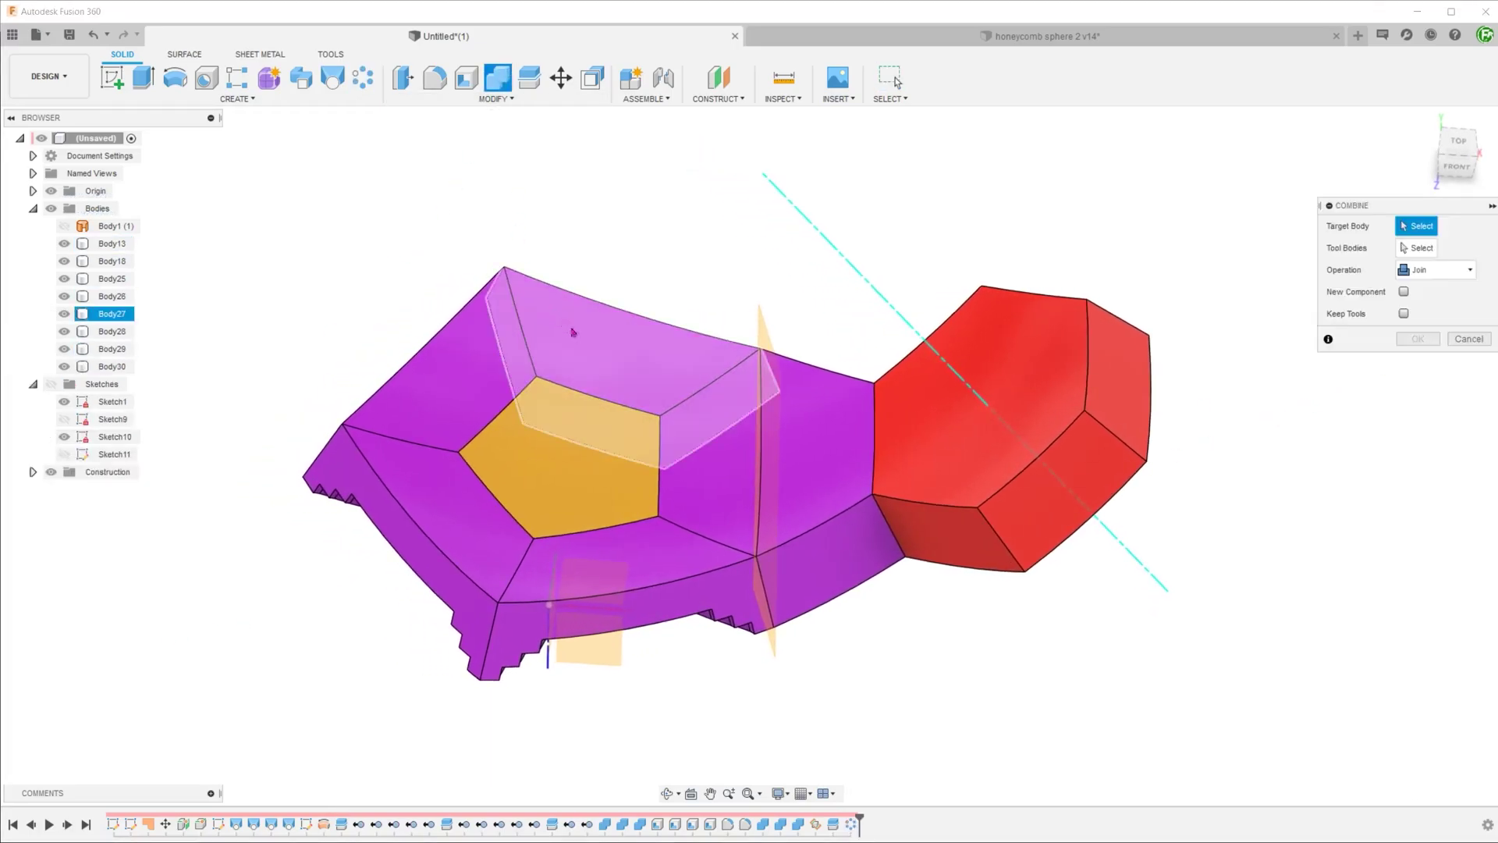
left_click(572, 332)
left_click(435, 395)
left_click(468, 511)
left_click(587, 560)
left_click(714, 505)
left_click(563, 503)
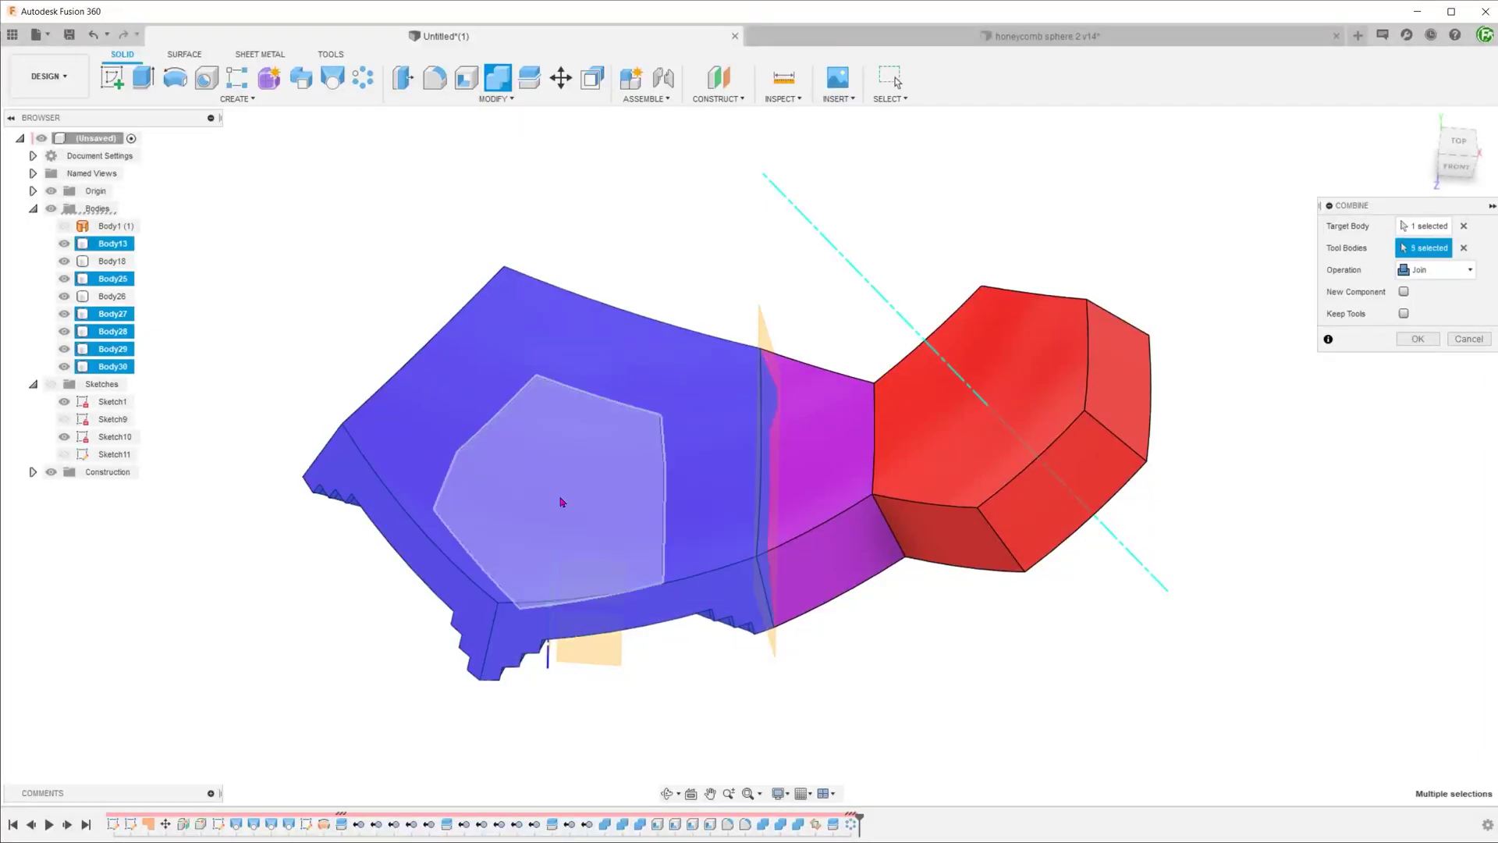
left_click(1417, 339)
scroll(395, 445, "down", 2)
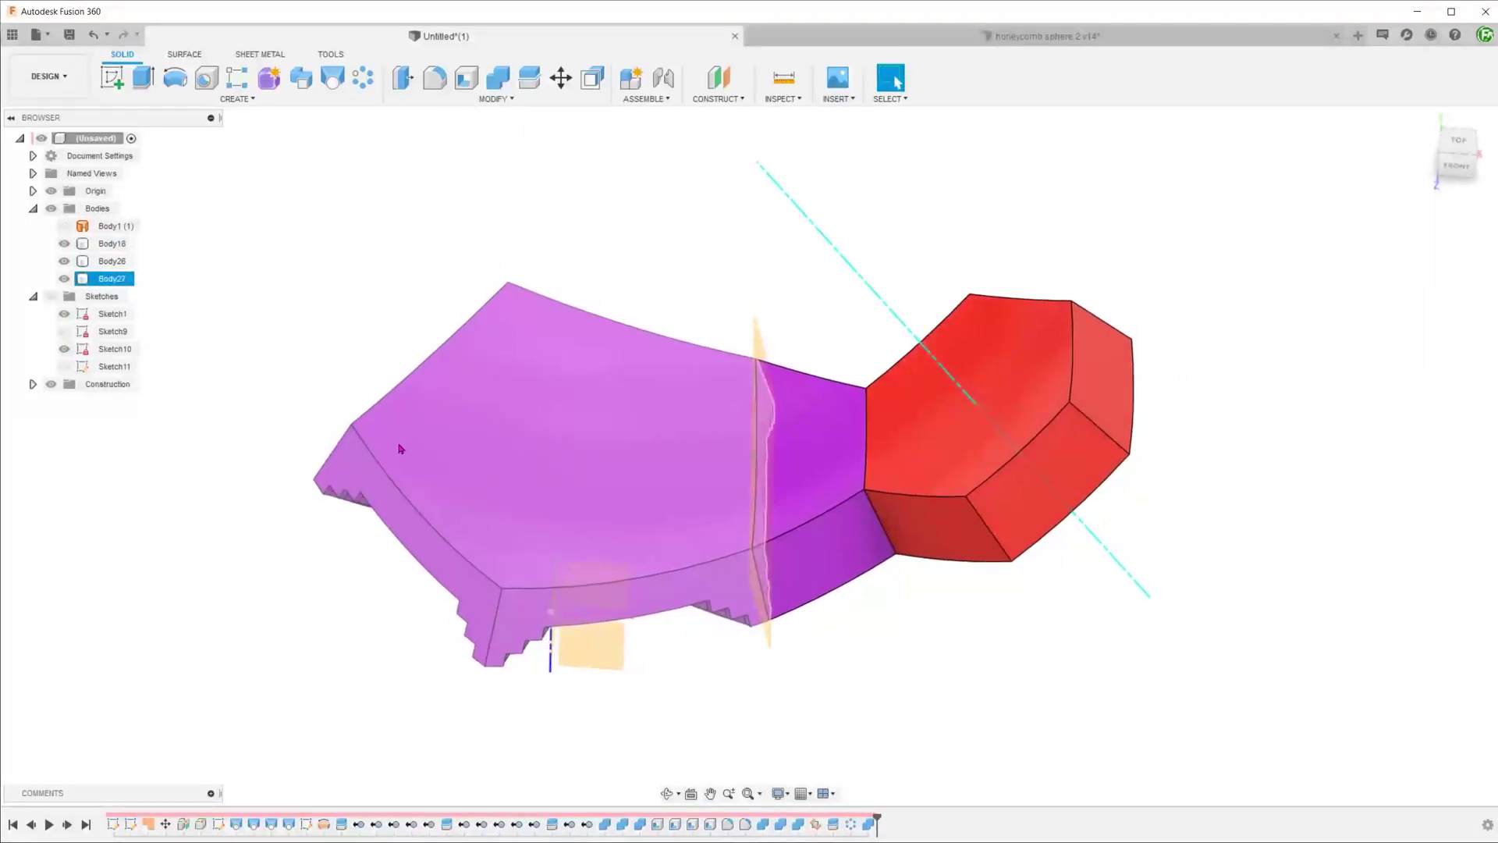
left_click(569, 321)
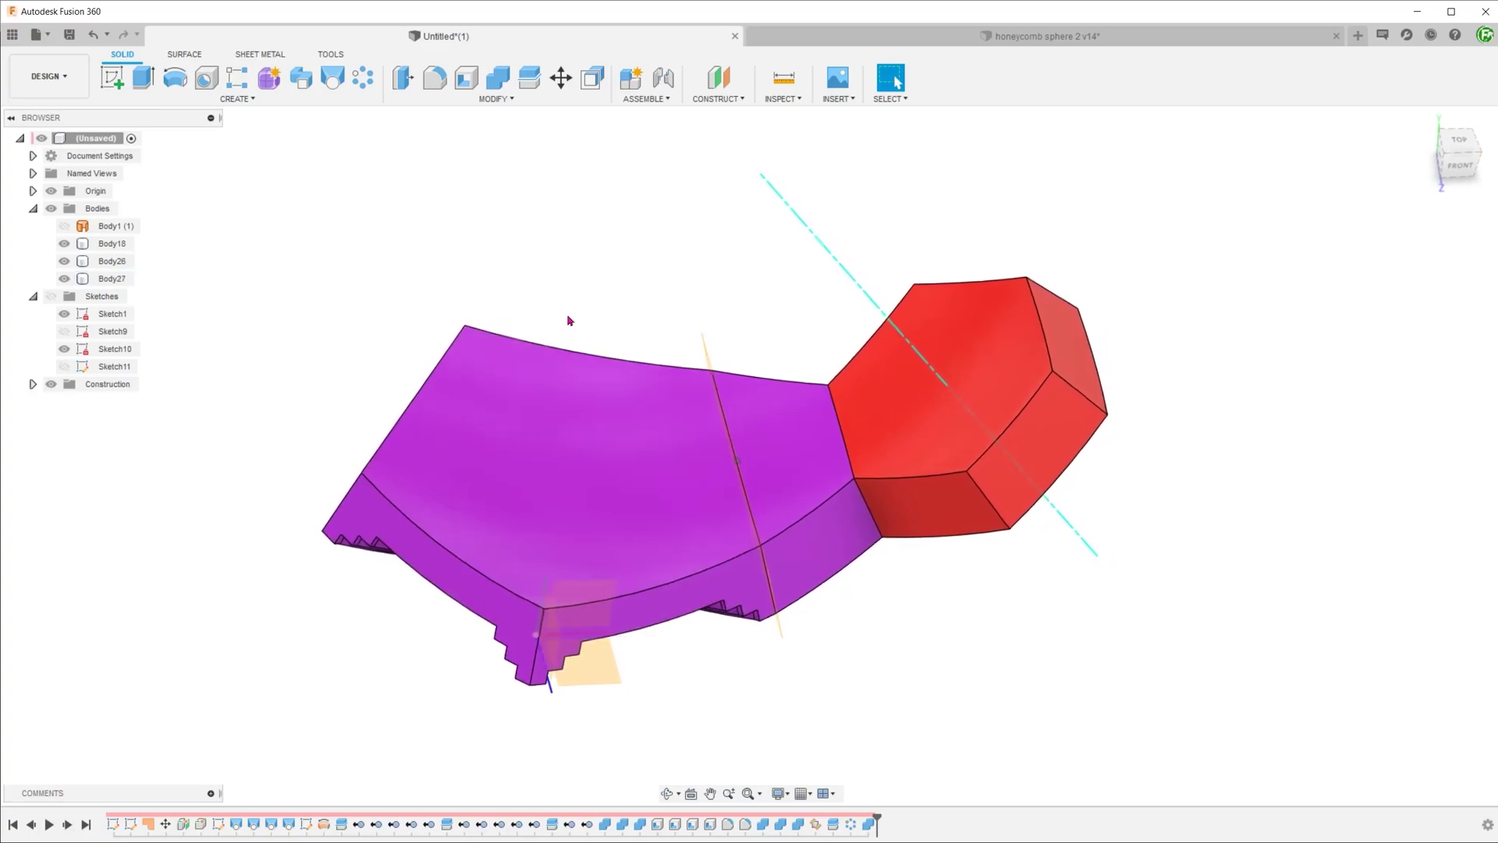
- Circular-pattern the remaining purple half-hexagon body around the red hexagon's central axis, with full spacing and quantity 6
left_click(364, 94)
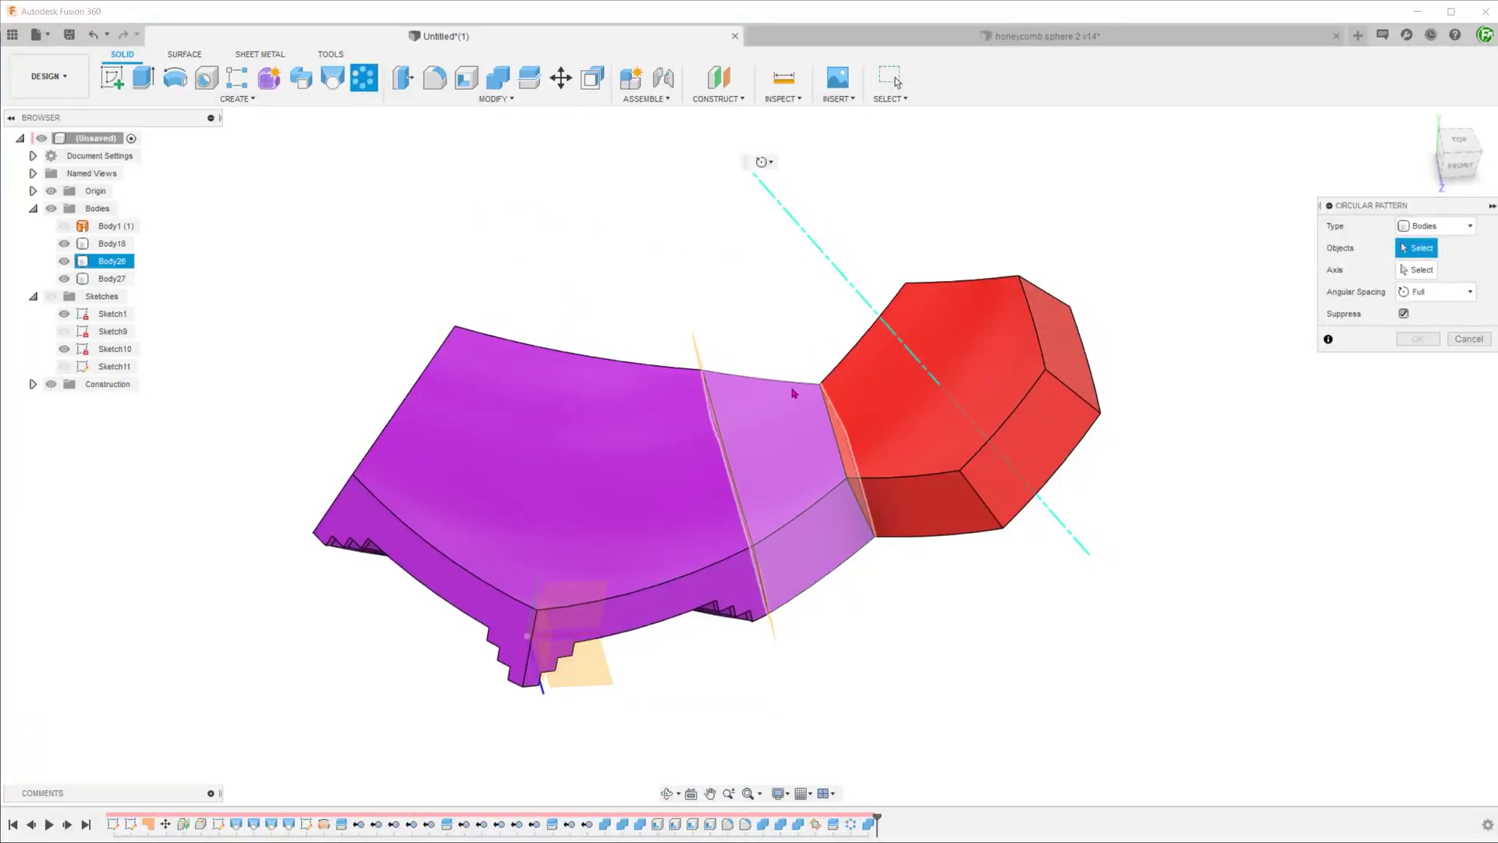
left_click(763, 447)
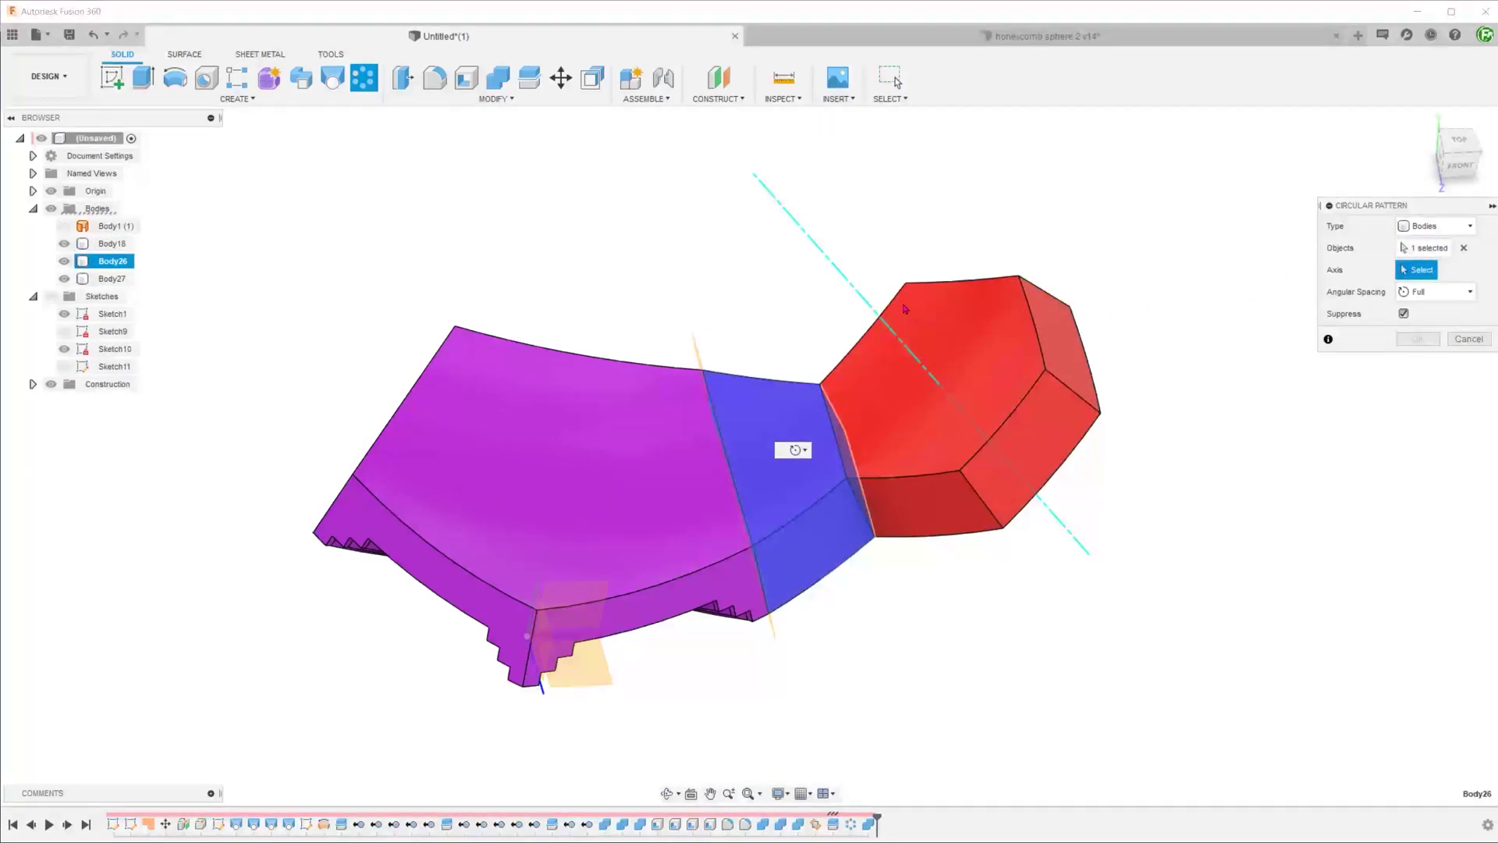
left_click(859, 302)
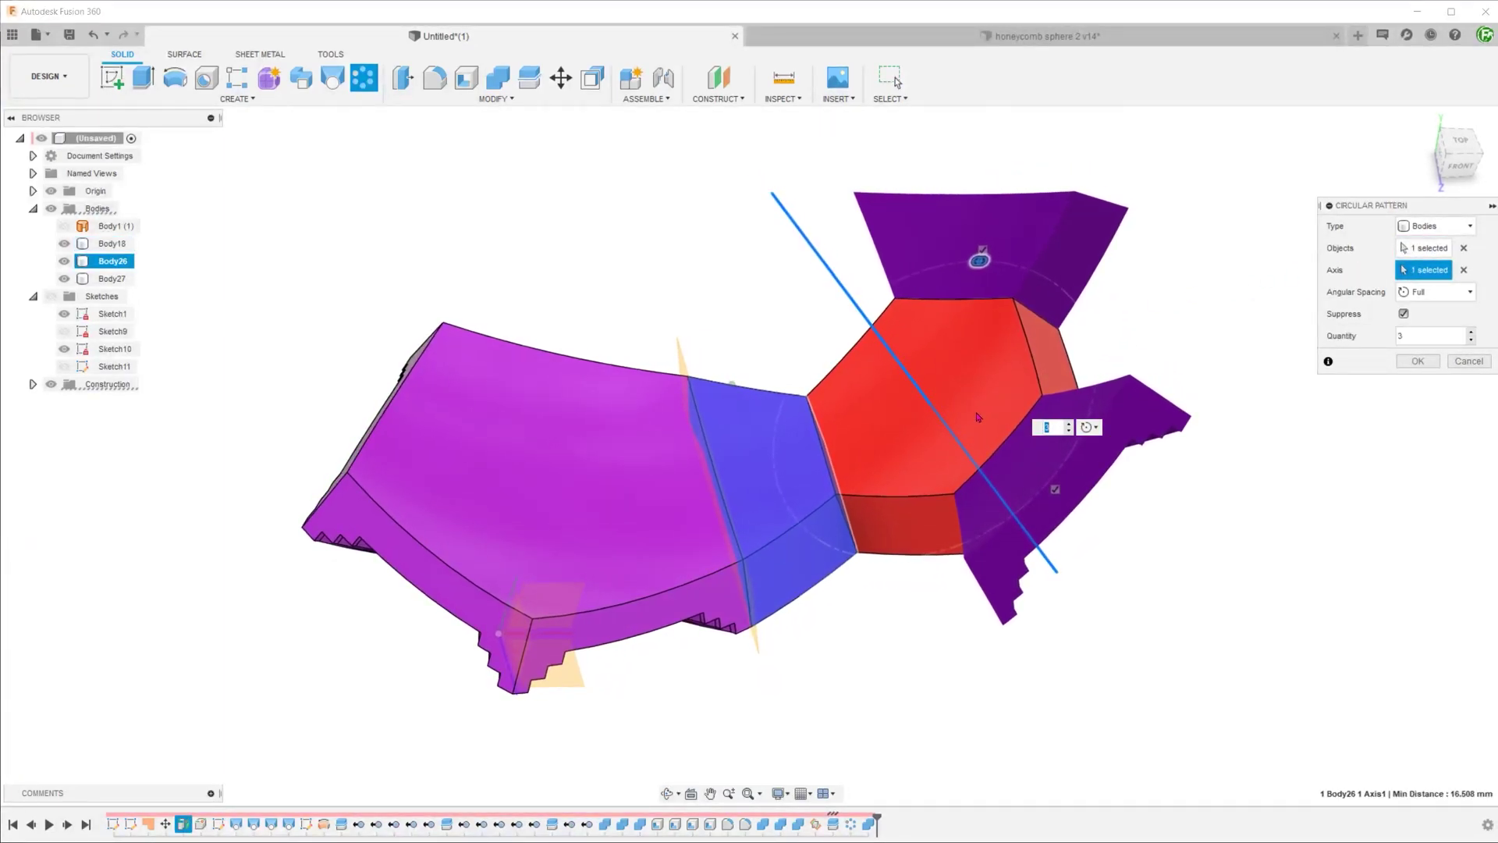
key("Return")
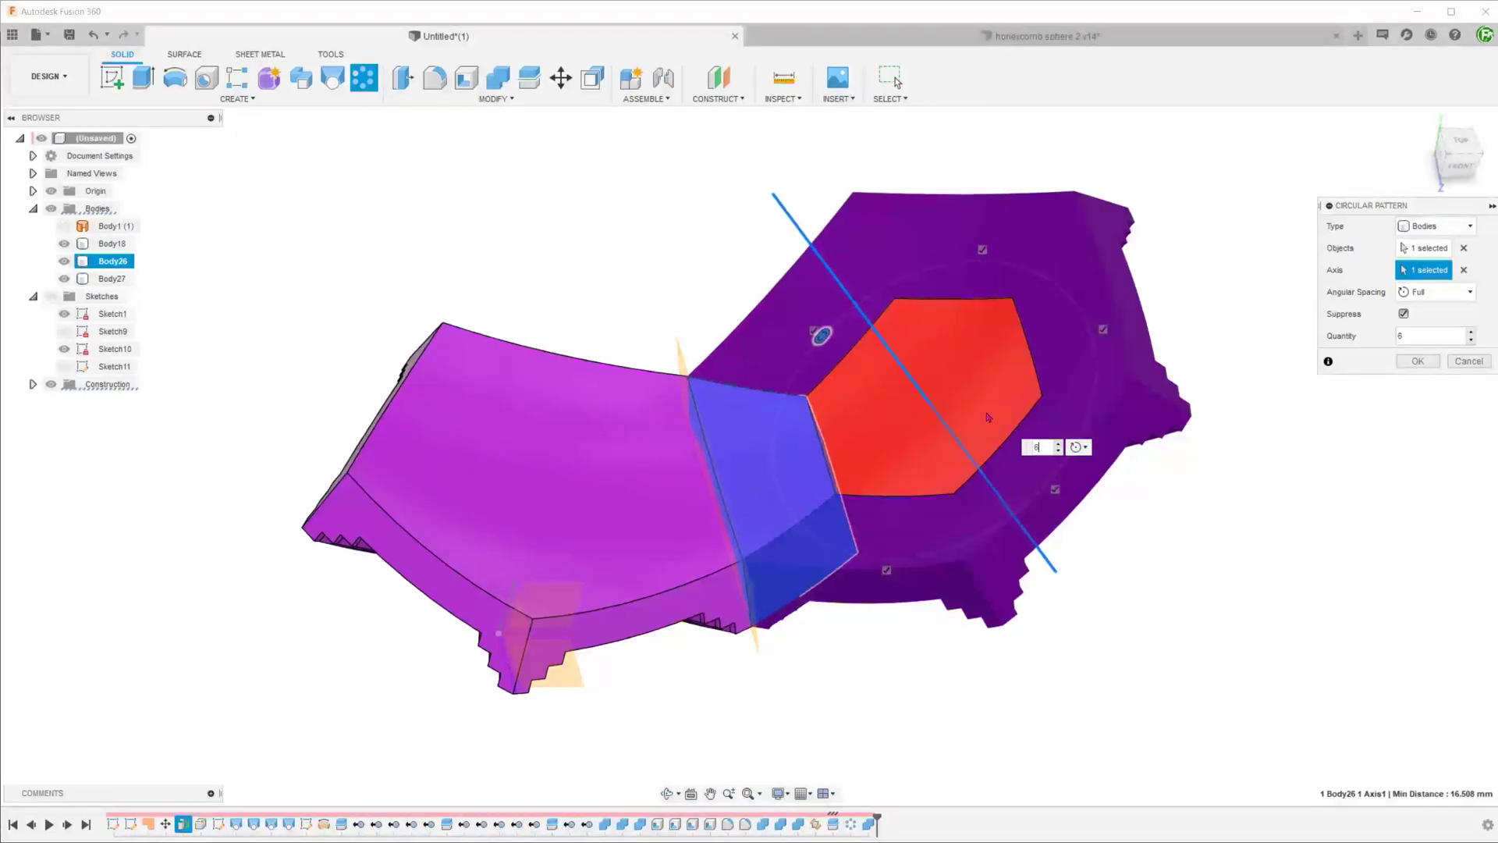
left_click(1416, 363)
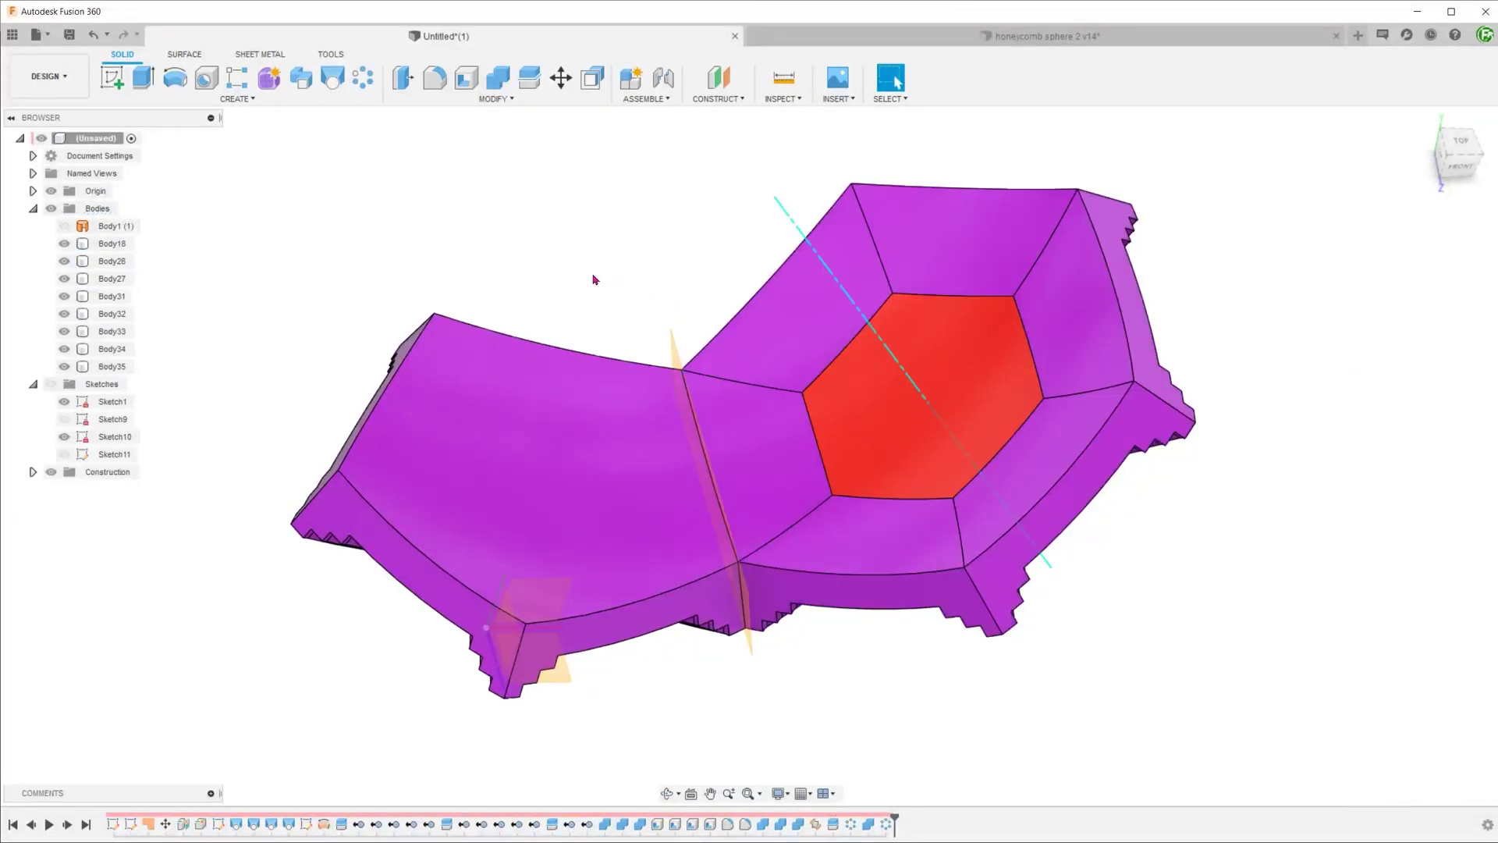
- Join the six purple segments around the red hexagon and the red hexagon itself into one body
left_click(498, 78)
left_click(830, 297)
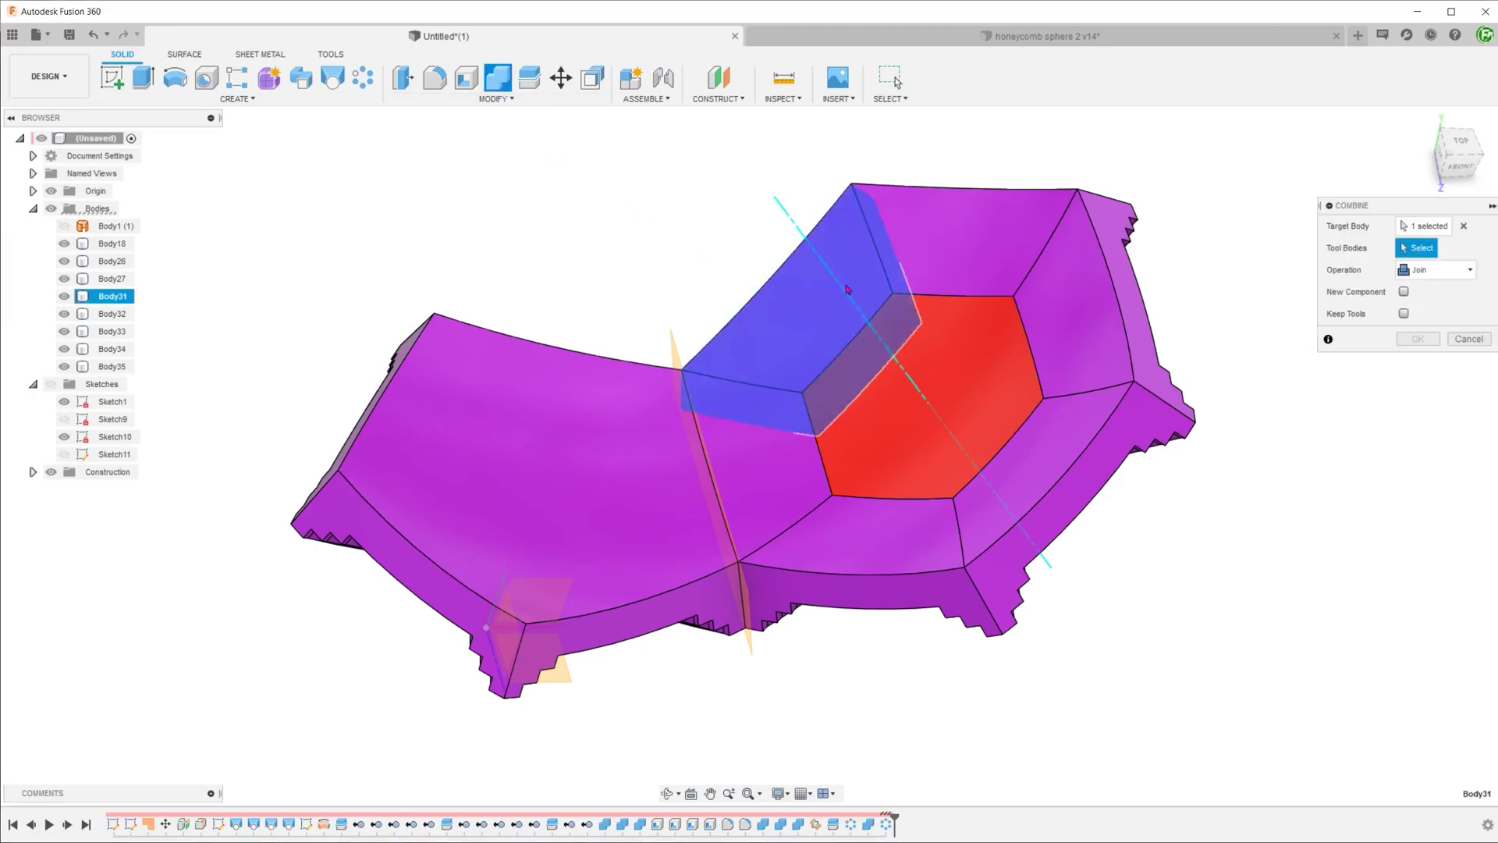
left_click(967, 242)
left_click(1089, 312)
left_click(951, 390)
left_click(843, 529)
left_click(773, 489)
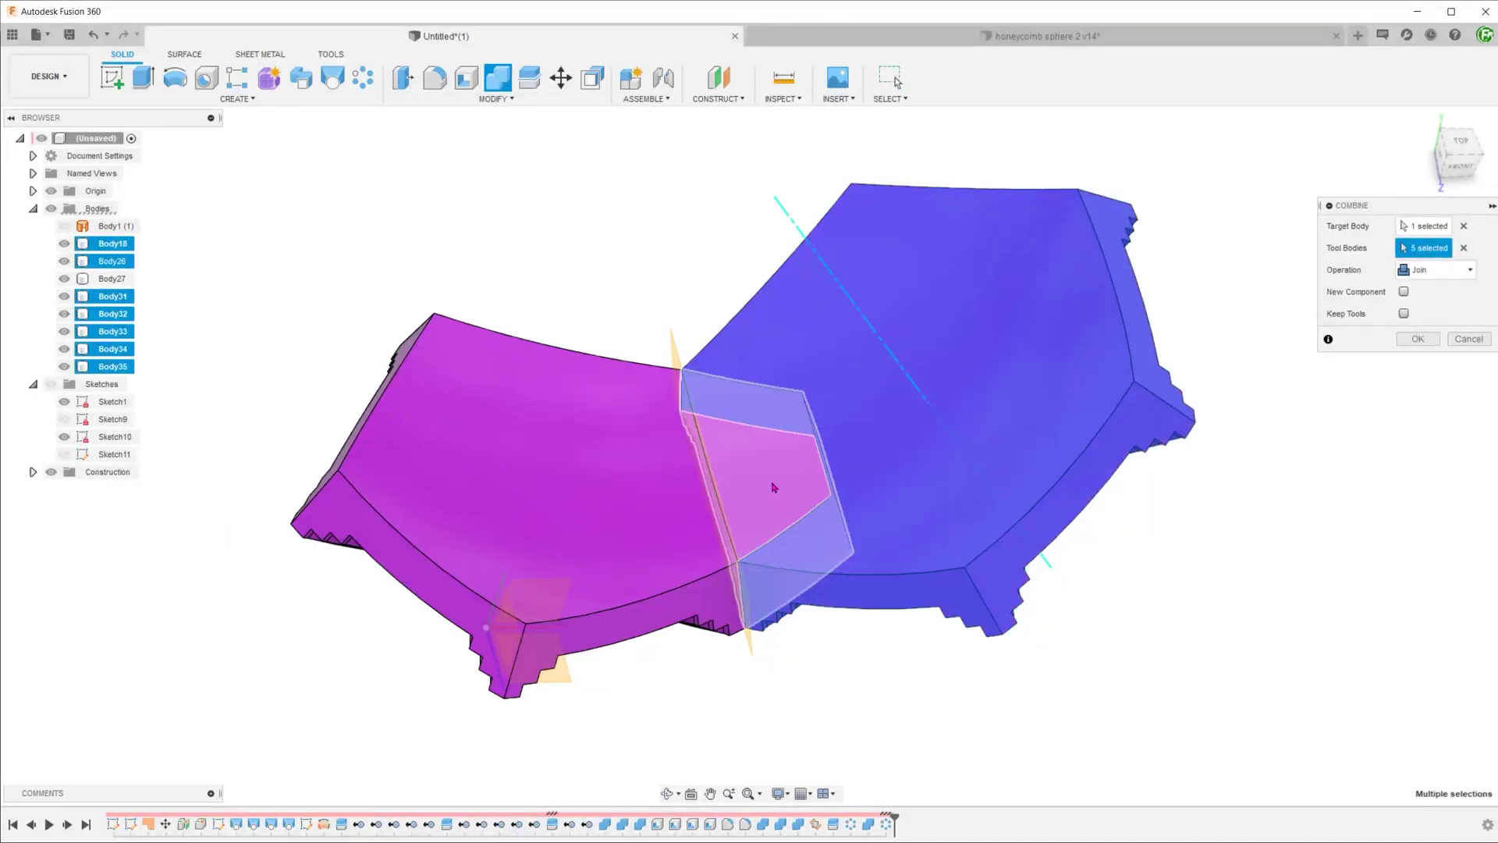
middle_click_drag(1266, 370, 1247, 371, "shift")
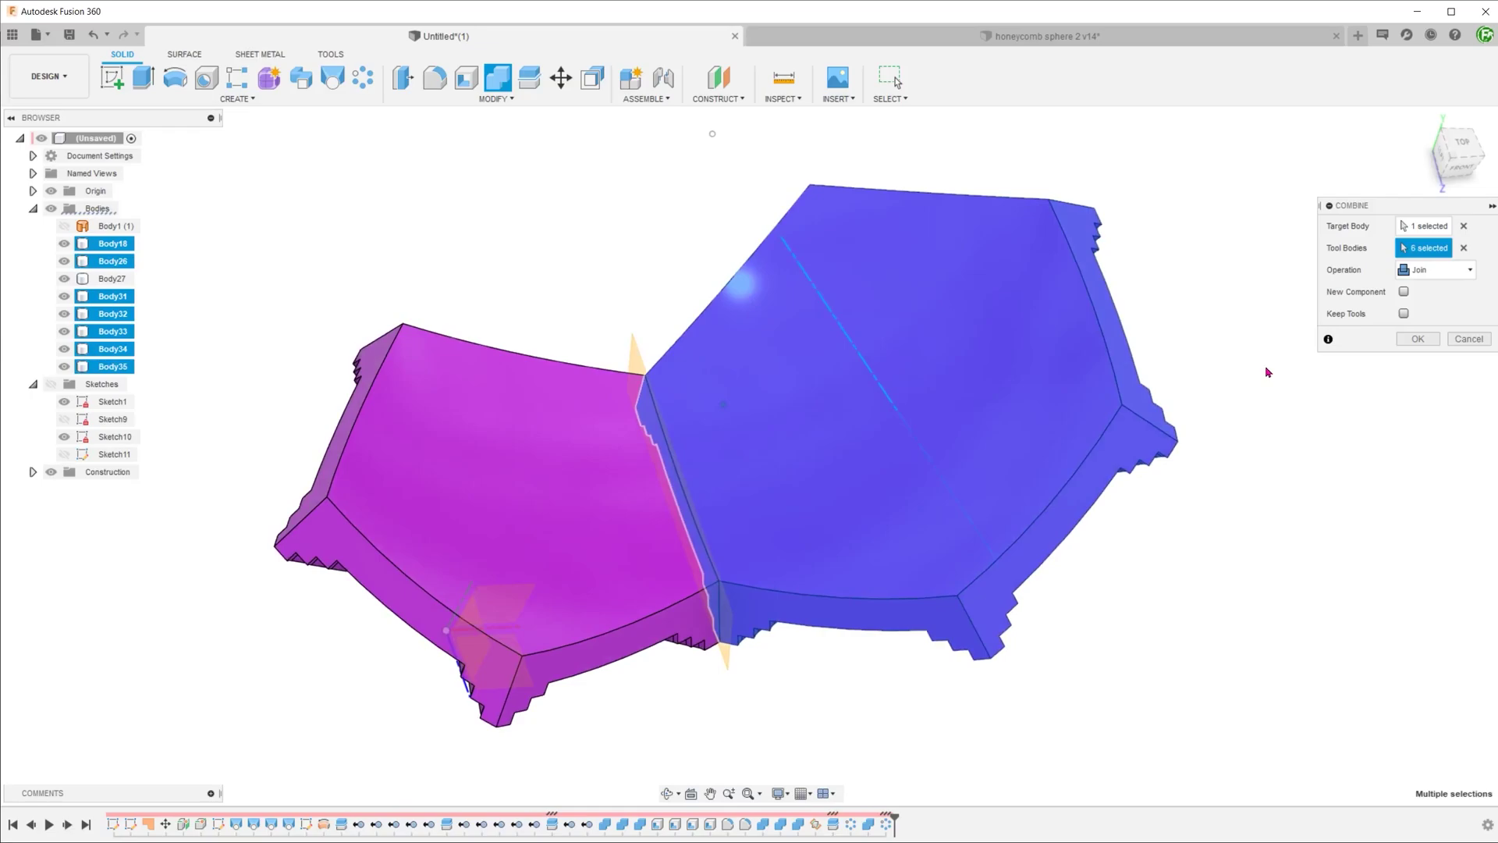
left_click(1418, 339)
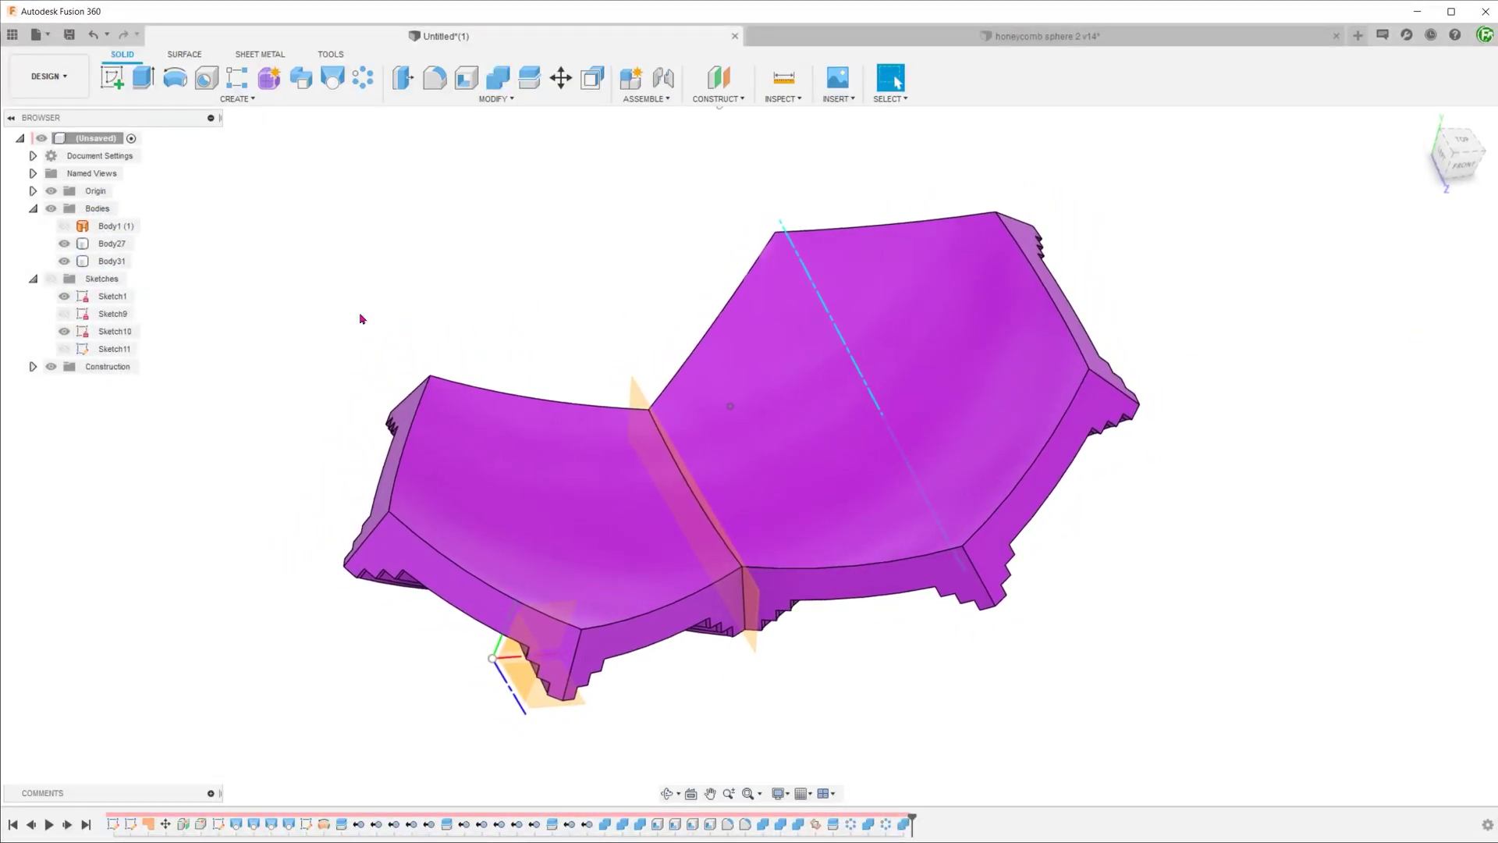
- Apply the design's existing orange-yellow appearance to the whole joined hexagon body
right_click(99, 264)
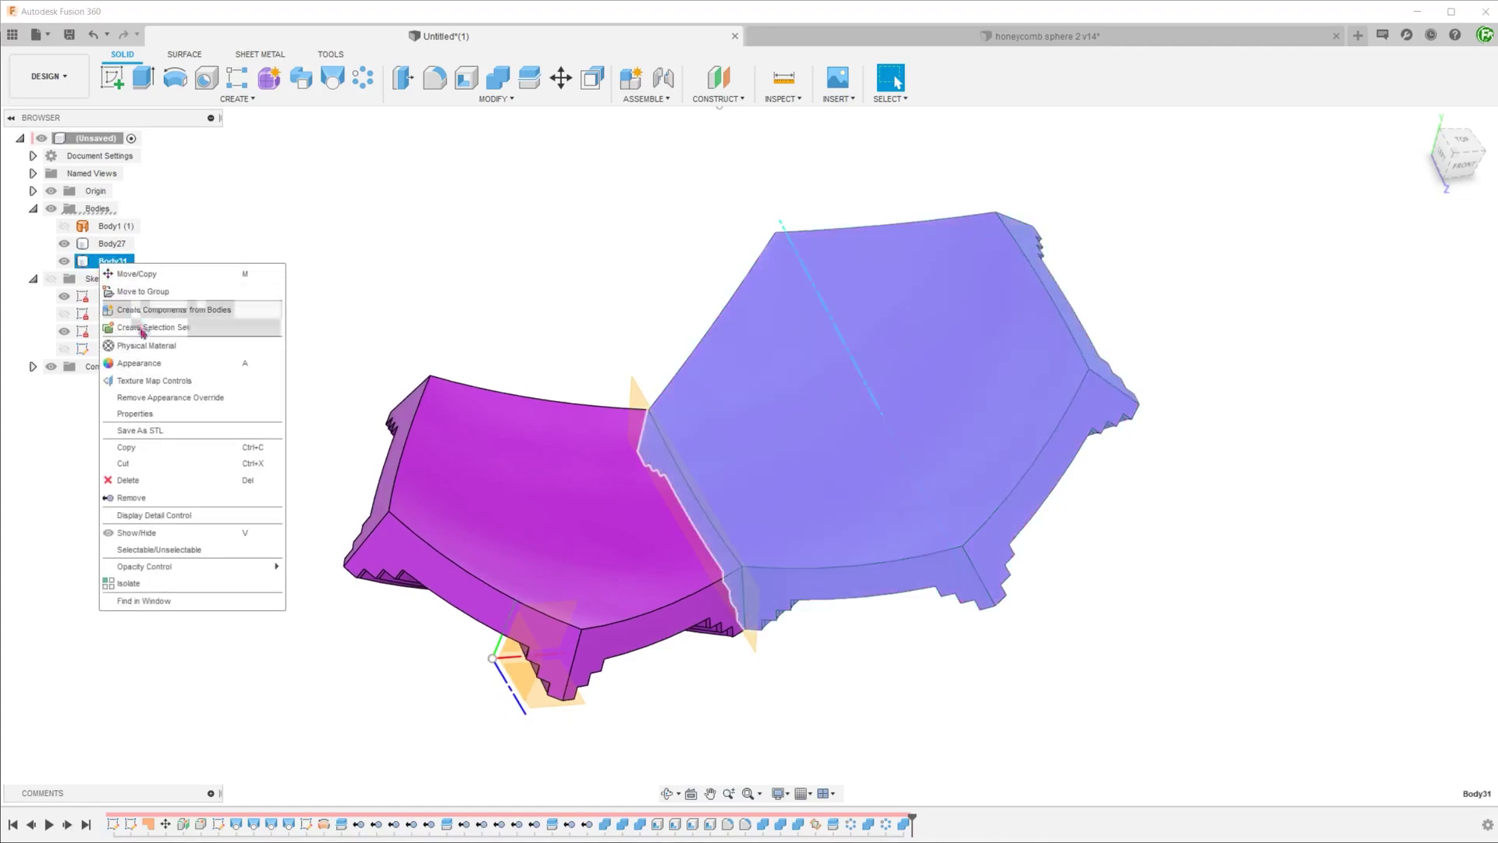
left_click(147, 363)
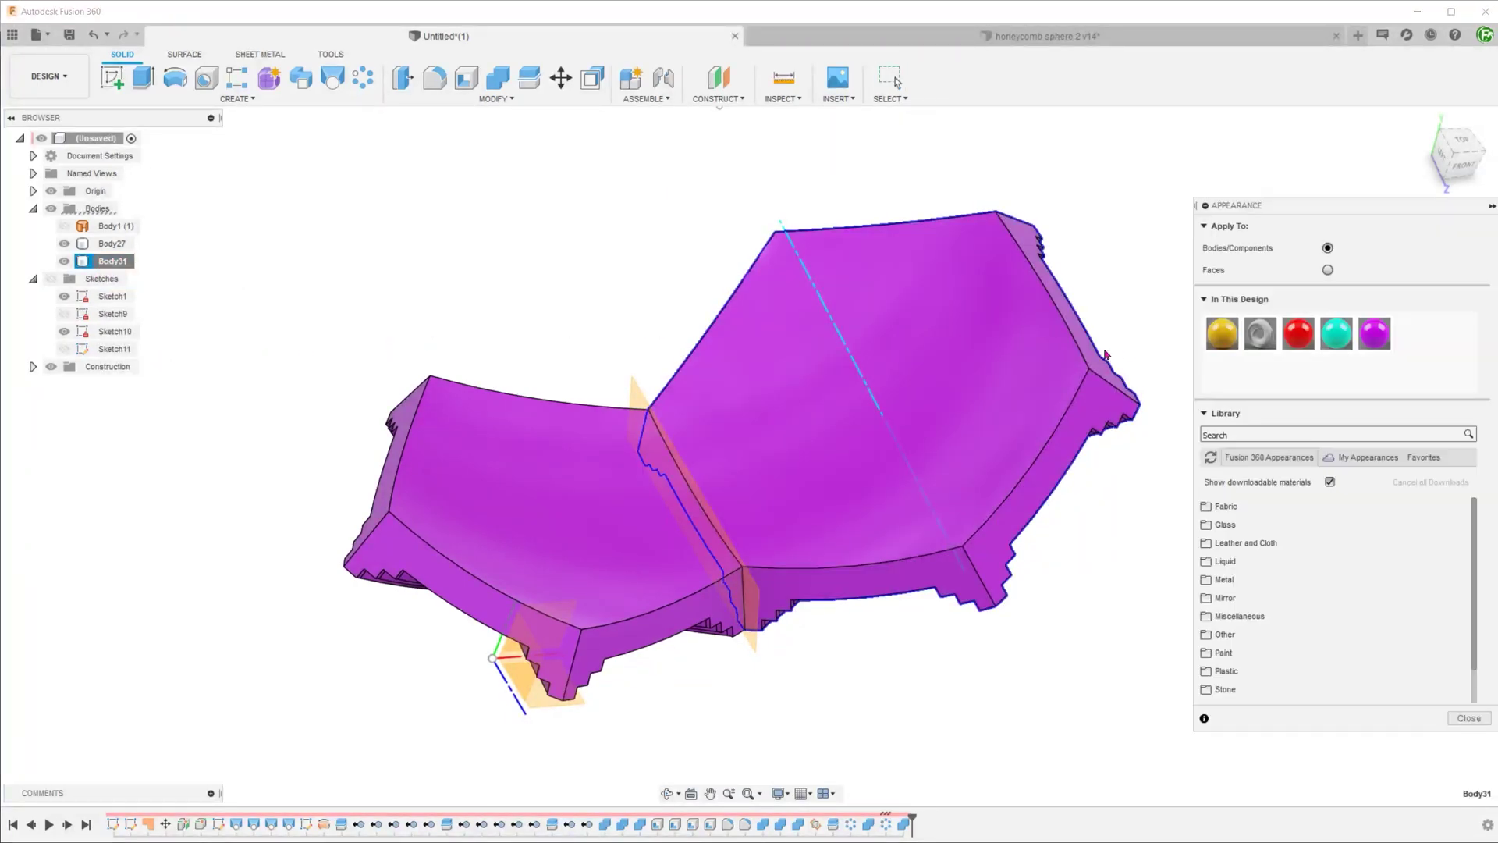
left_click_drag(1224, 337, 1007, 387)
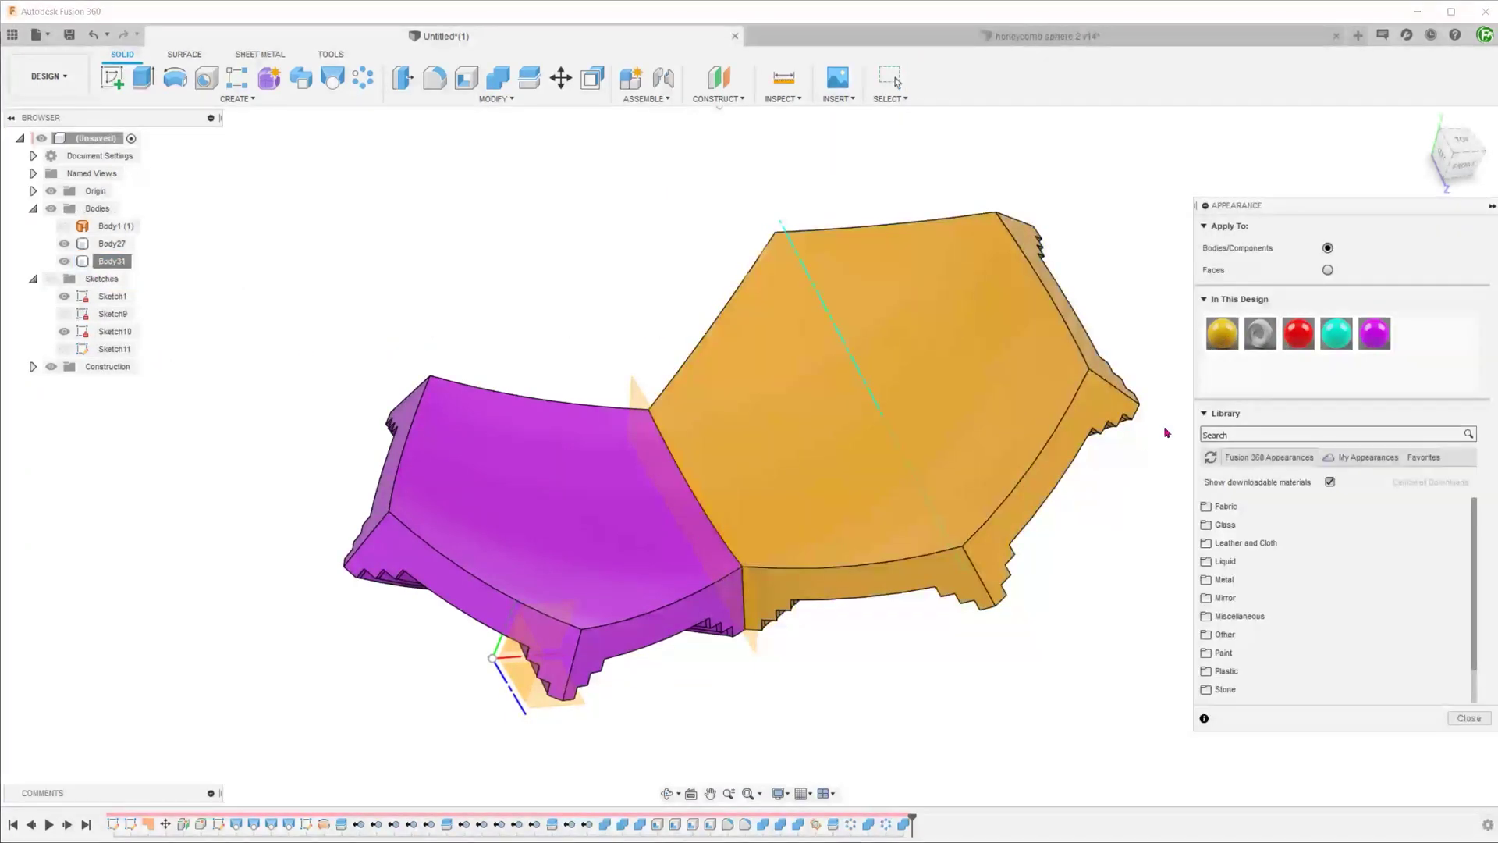
left_click(1469, 718)
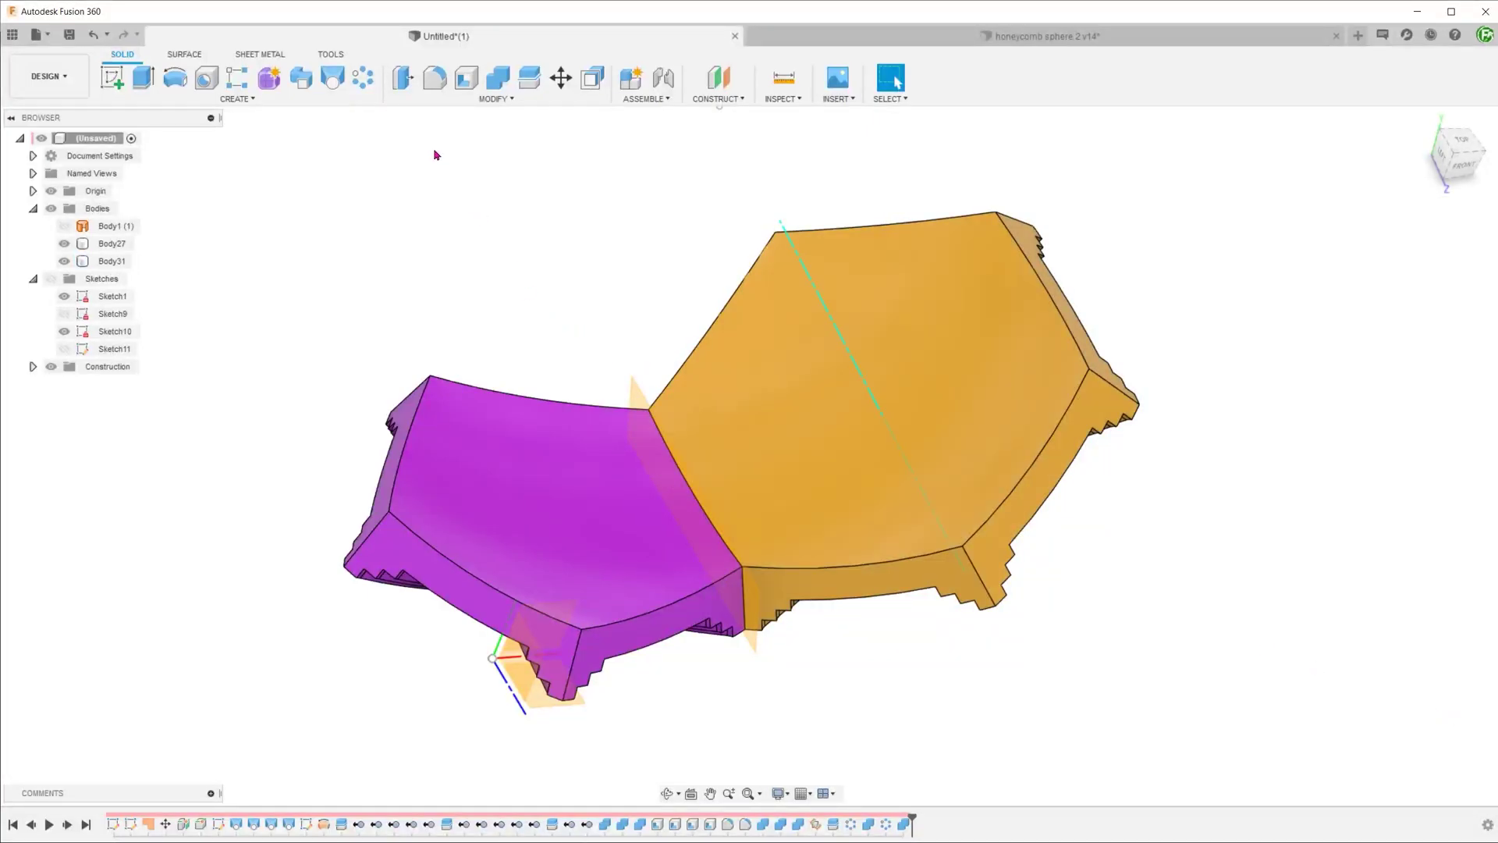
- Circular-pattern the orange hexagon body around the vertical Y axis, with full spacing and quantity 5
left_click(364, 78)
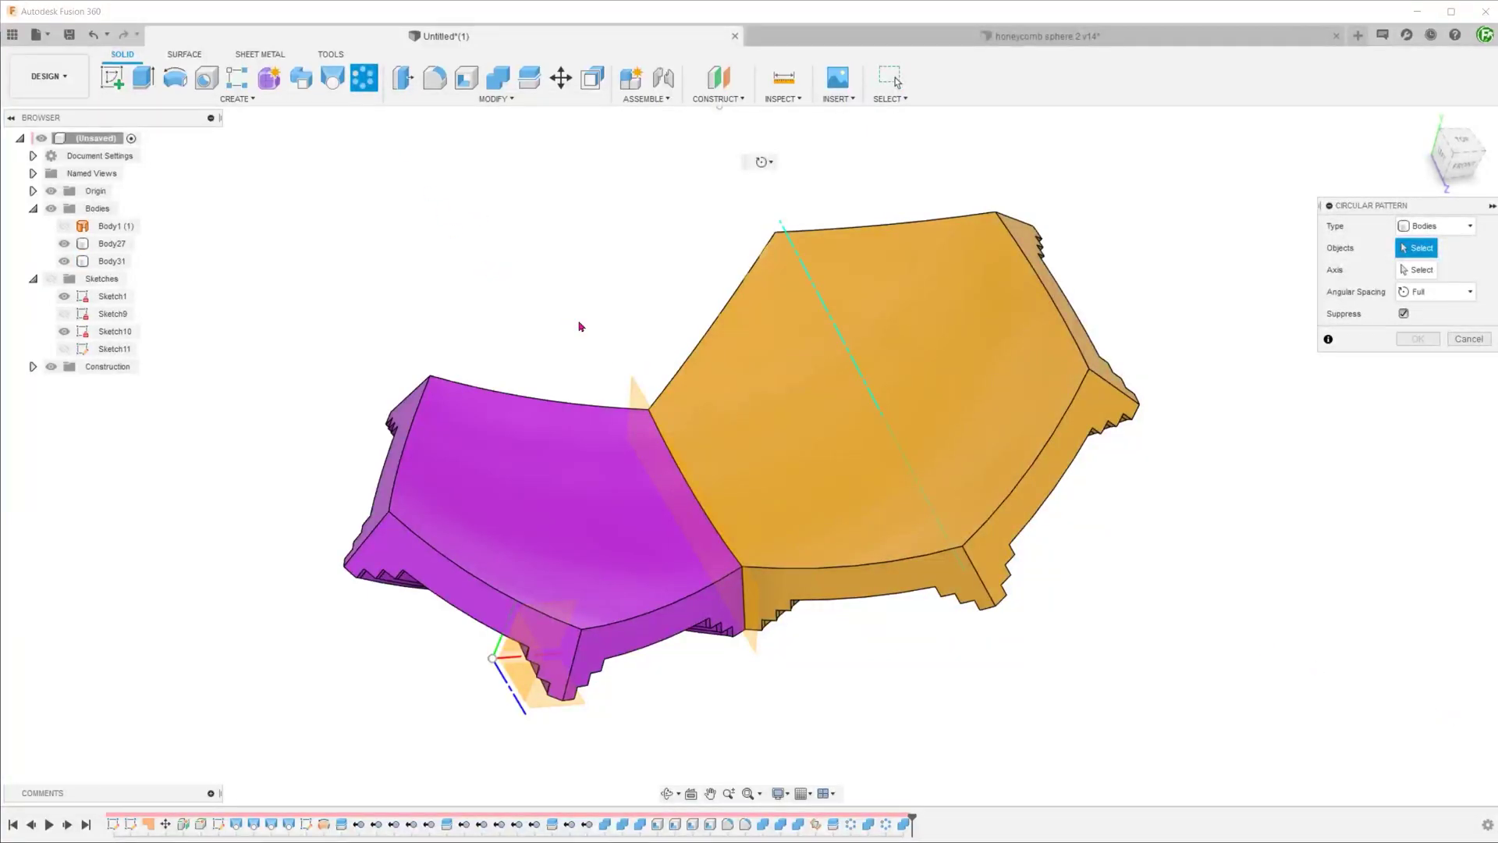
left_click(761, 397)
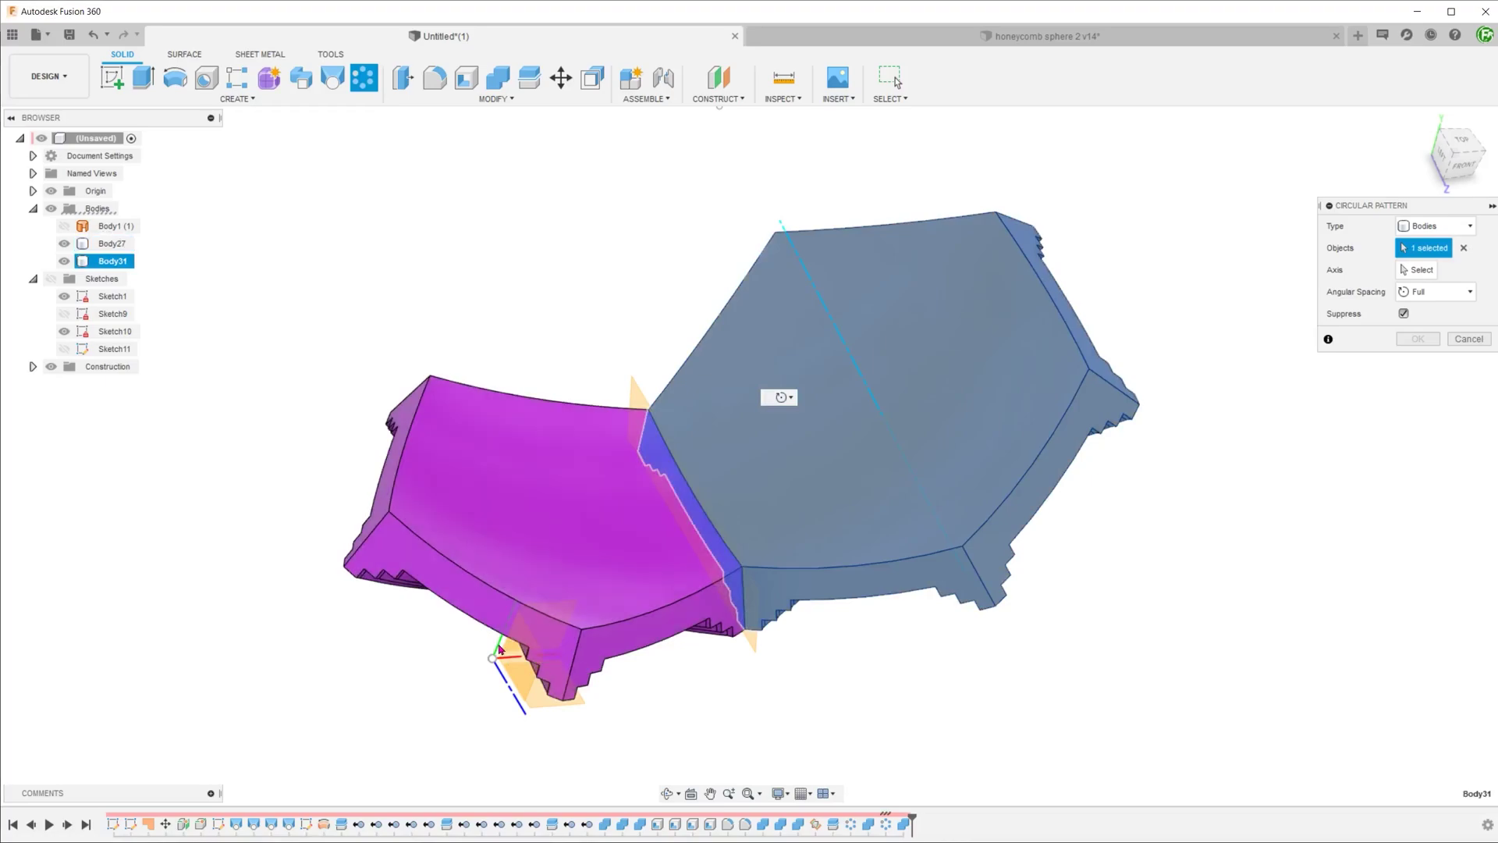
middle_click_drag(525, 643, 574, 632, "shift")
scroll(573, 632, "down", 1)
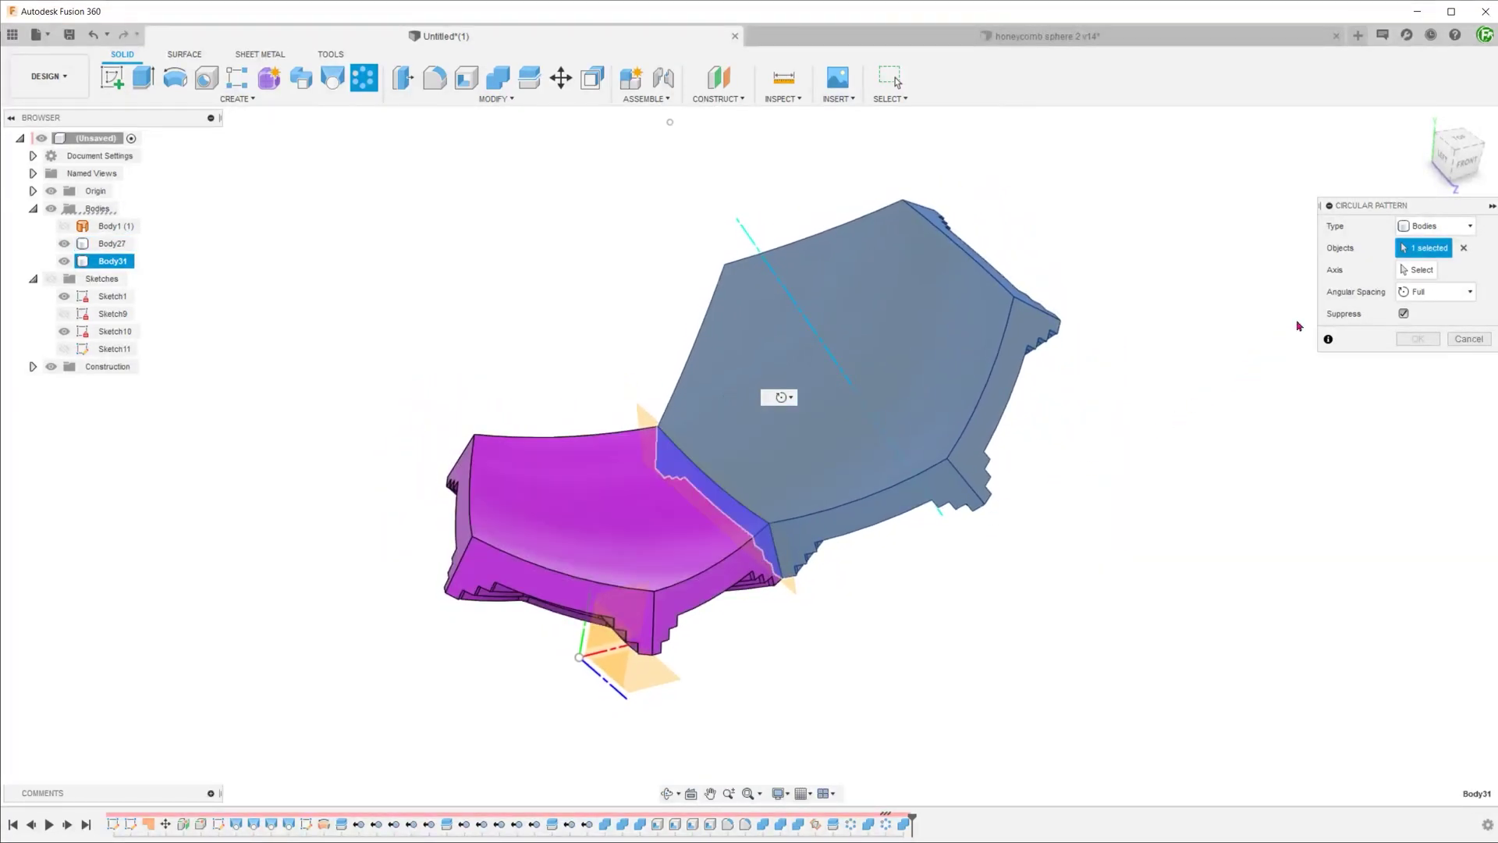
left_click(580, 645)
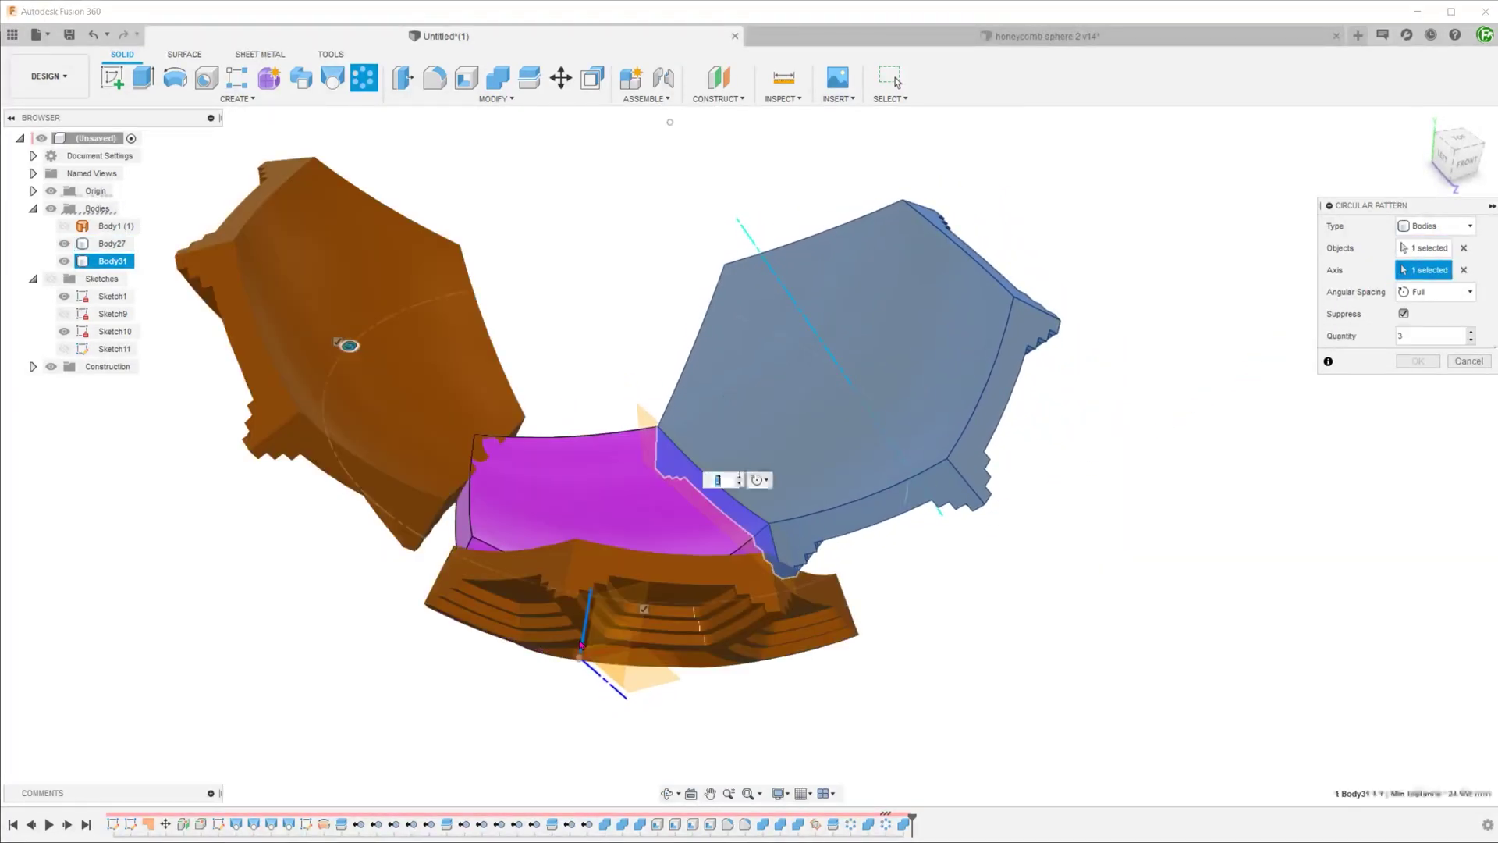
middle_click_drag(581, 644, 321, 527, "shift")
key("Return")
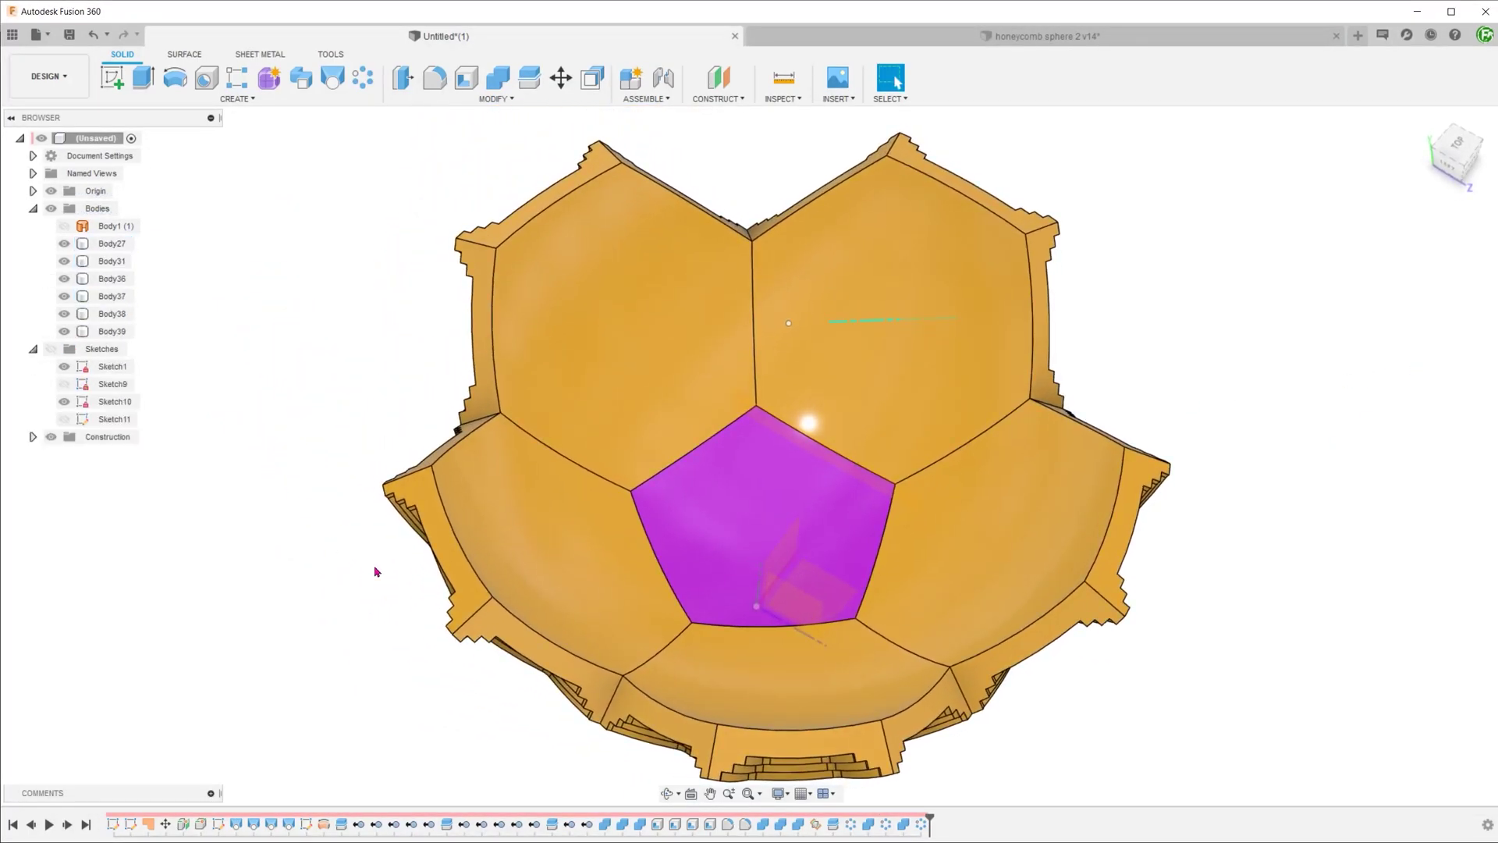
- Create a copy of the purple pentagon and an adjacent orange hexagon, rotated 120 degrees about the construction axis through the neighbouring hexagon
key("F6")
key("Up")
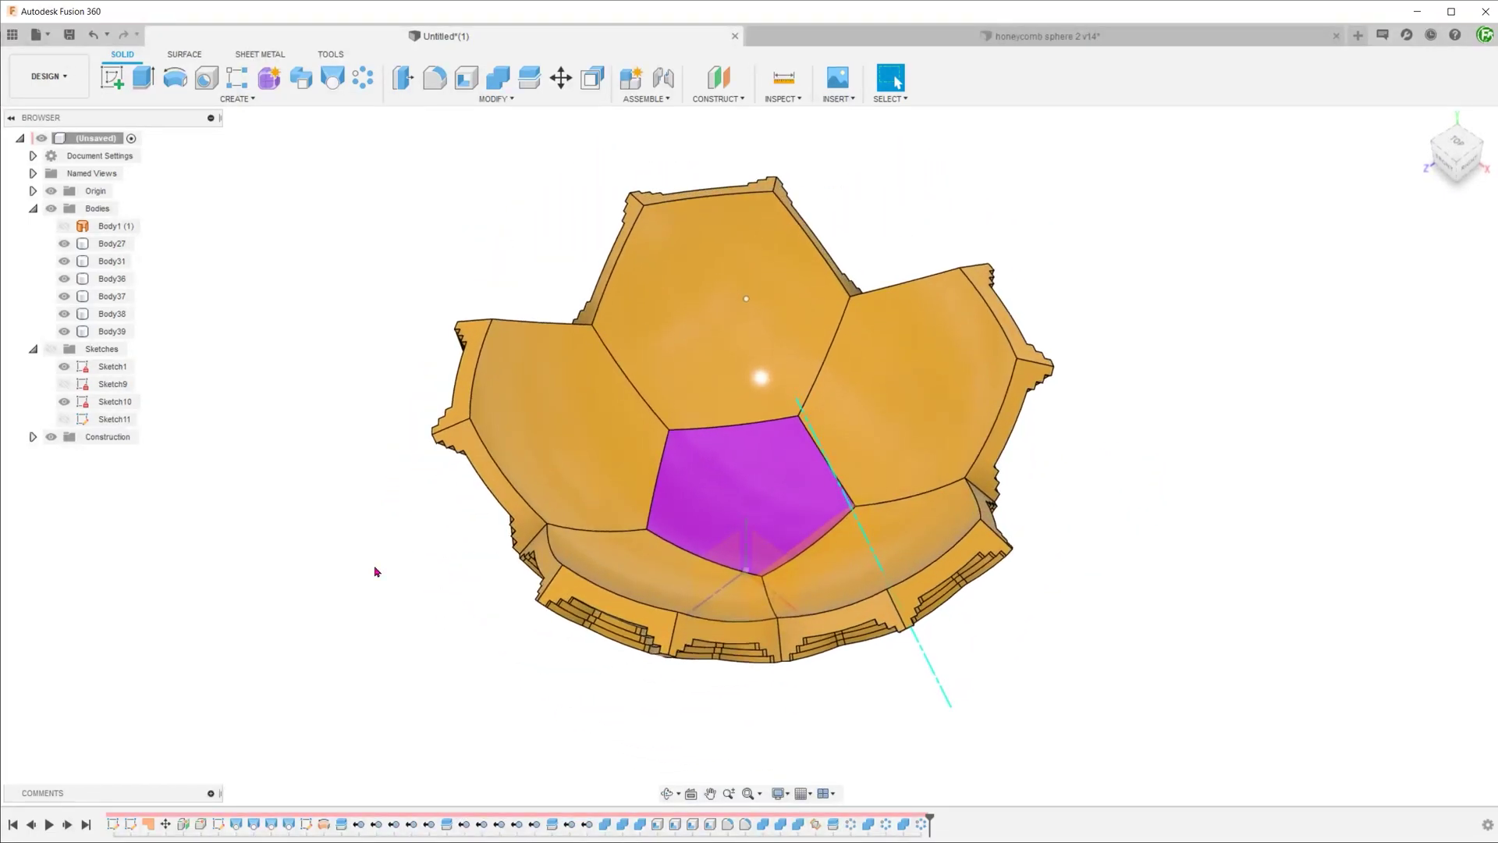
left_click(560, 78)
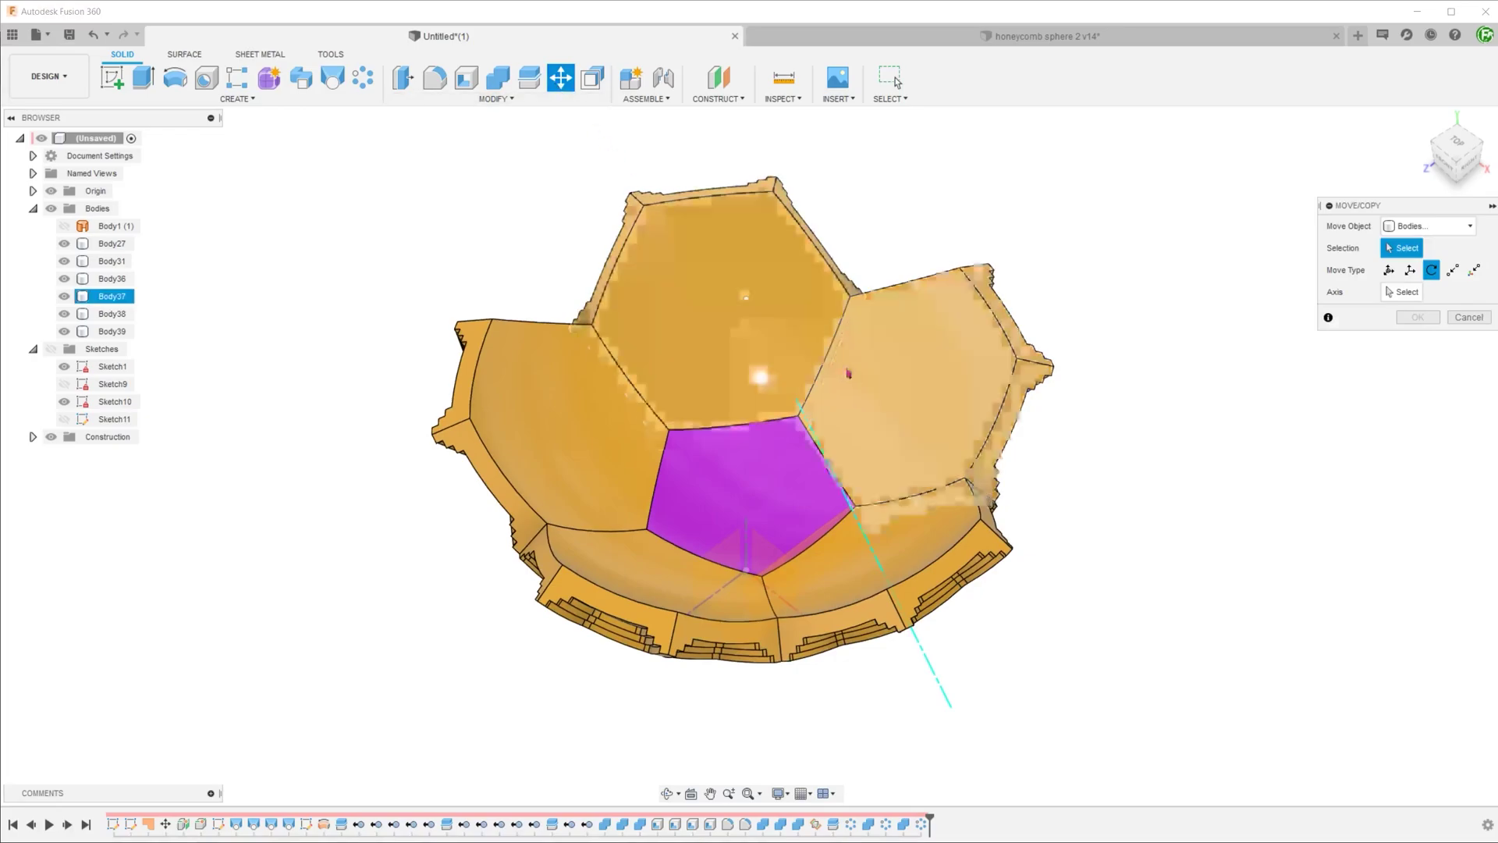
left_click(867, 381)
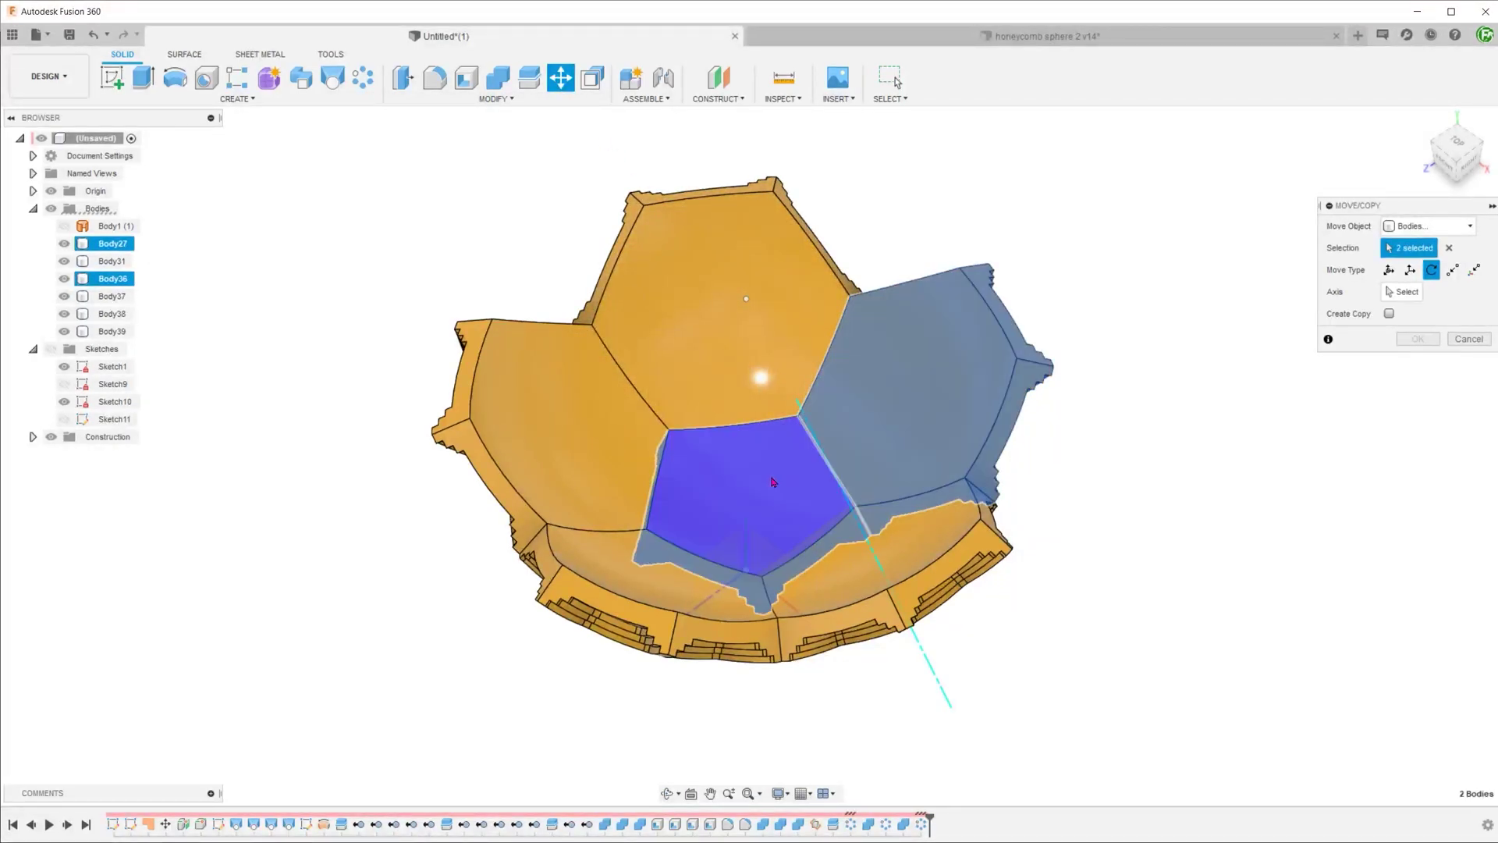
middle_click_drag(1051, 446, 905, 508, "shift")
left_click(898, 508)
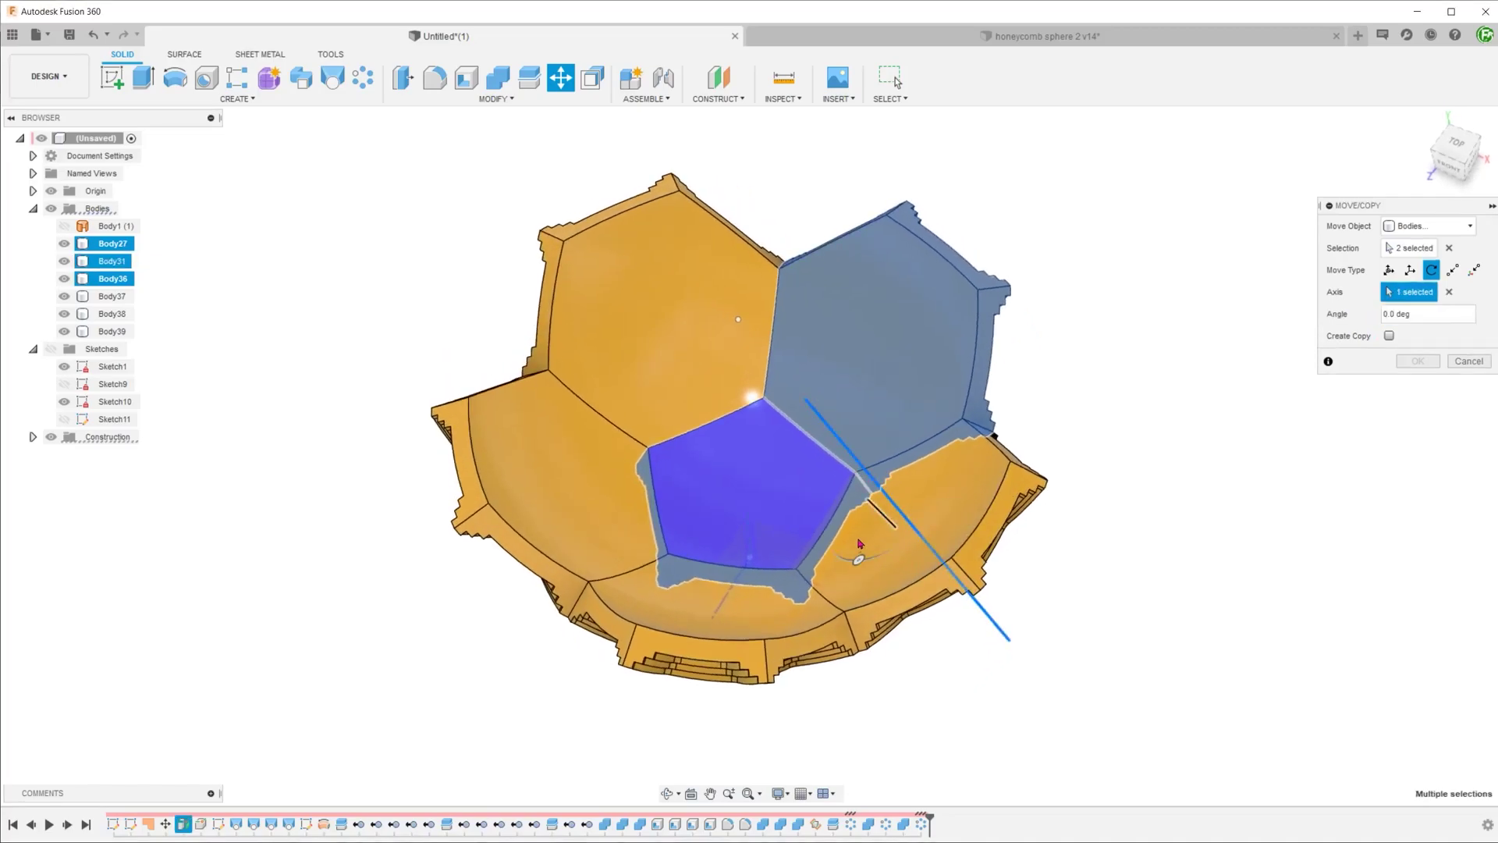
left_click_drag(858, 562, 809, 530)
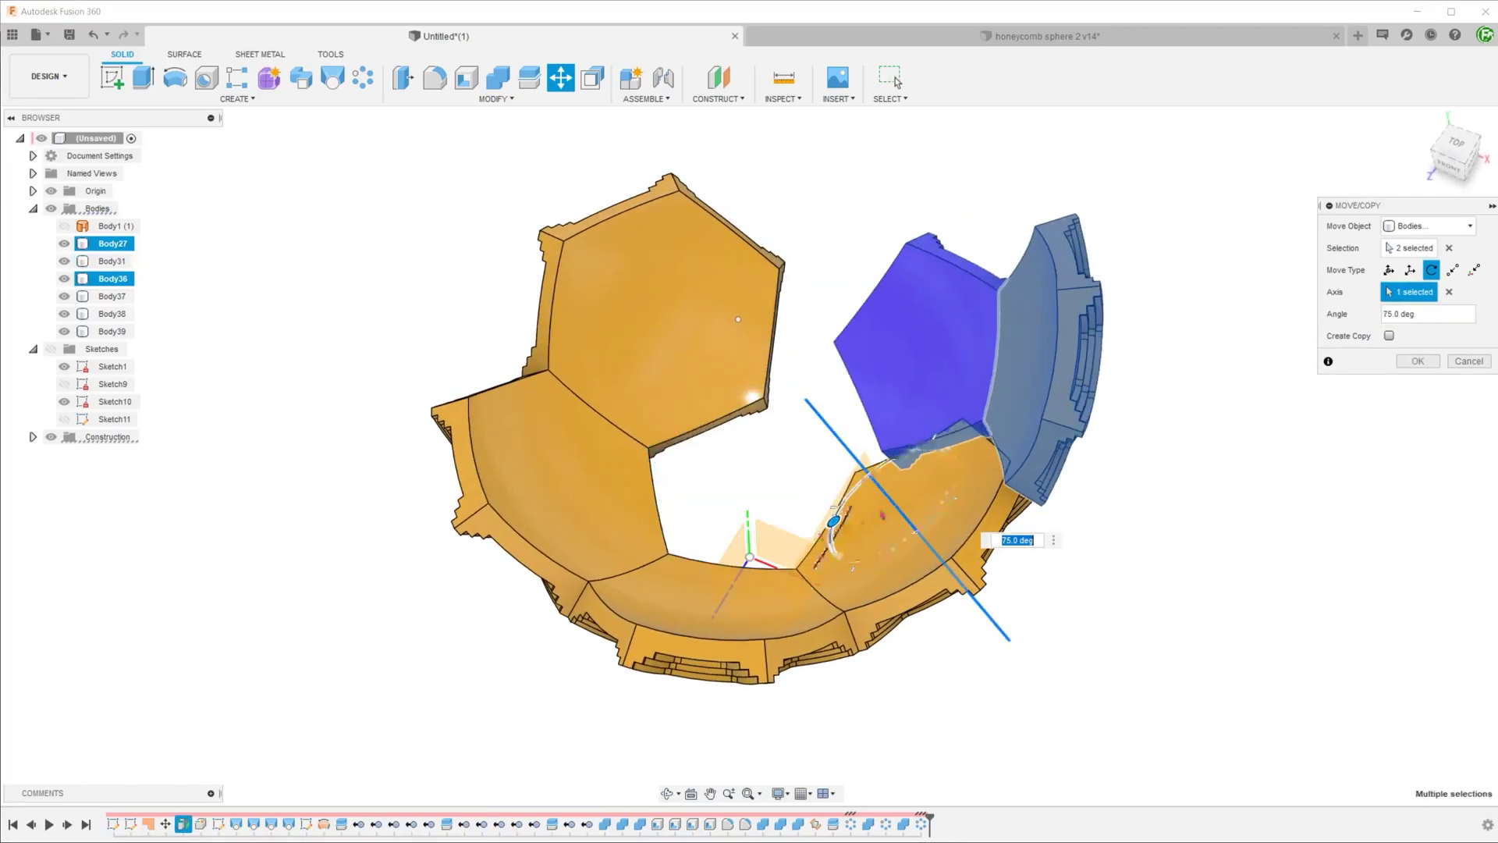
left_click(1390, 337)
left_click_drag(846, 528, 893, 449)
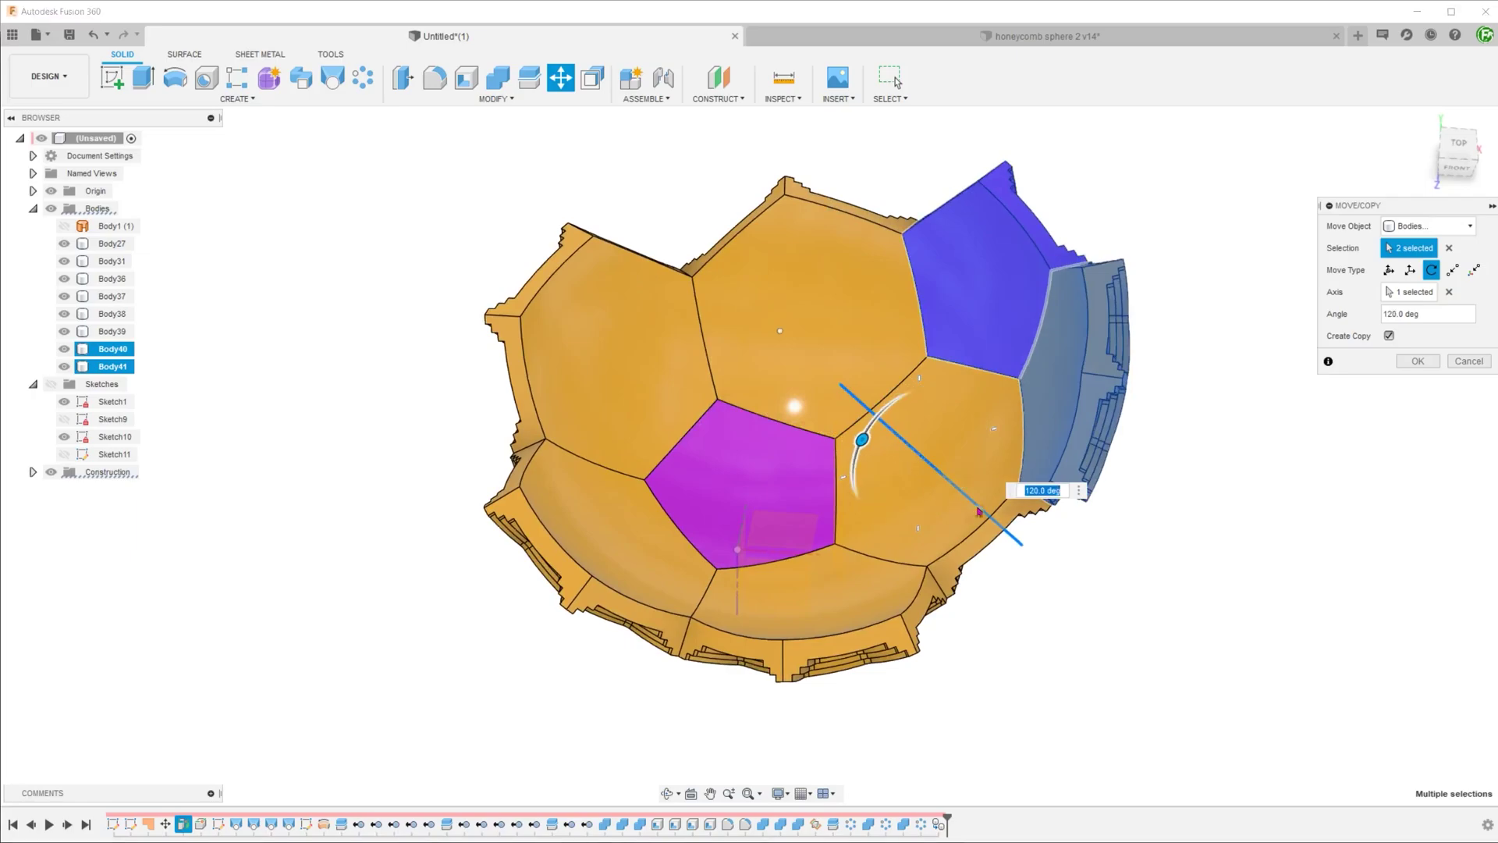
key("Return")
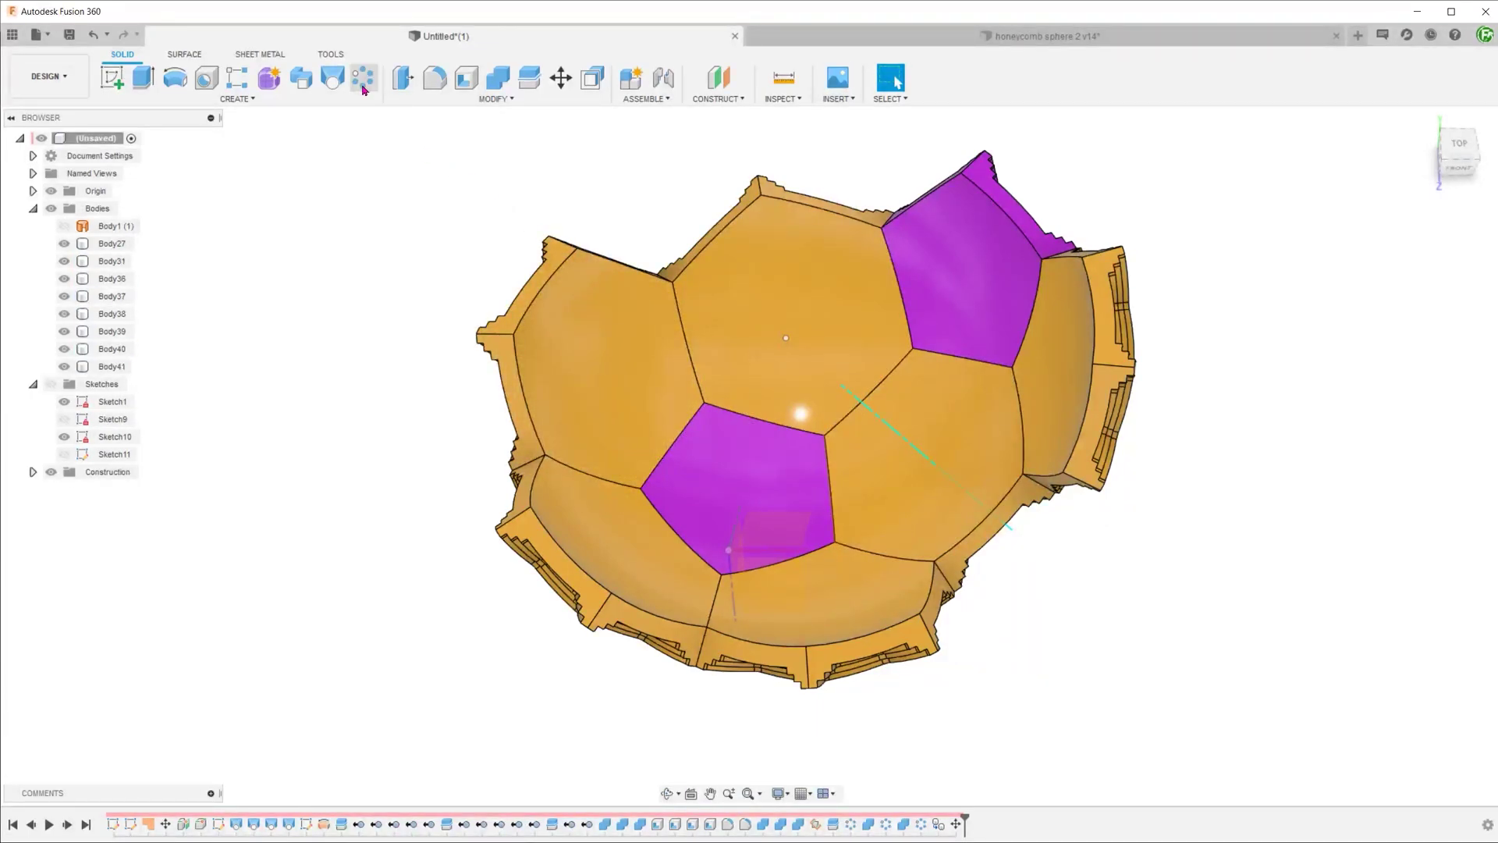
- Circular-pattern the copied pentagon and hexagon bodies around the vertical Y axis, with full spacing and quantity 5
left_click(363, 88)
left_click(1063, 367)
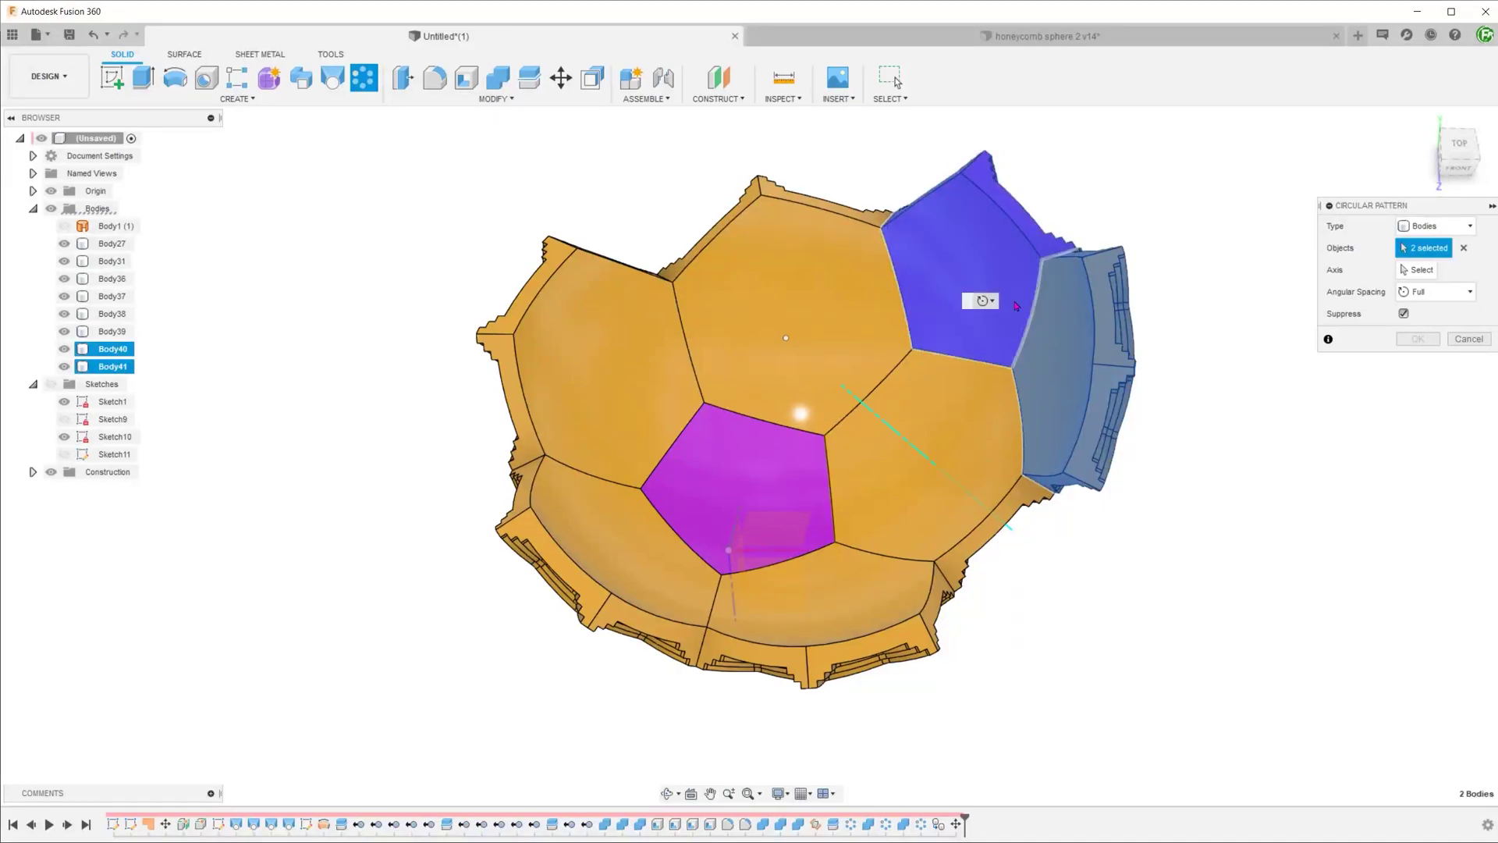
middle_click_drag(884, 478, 739, 521, "shift")
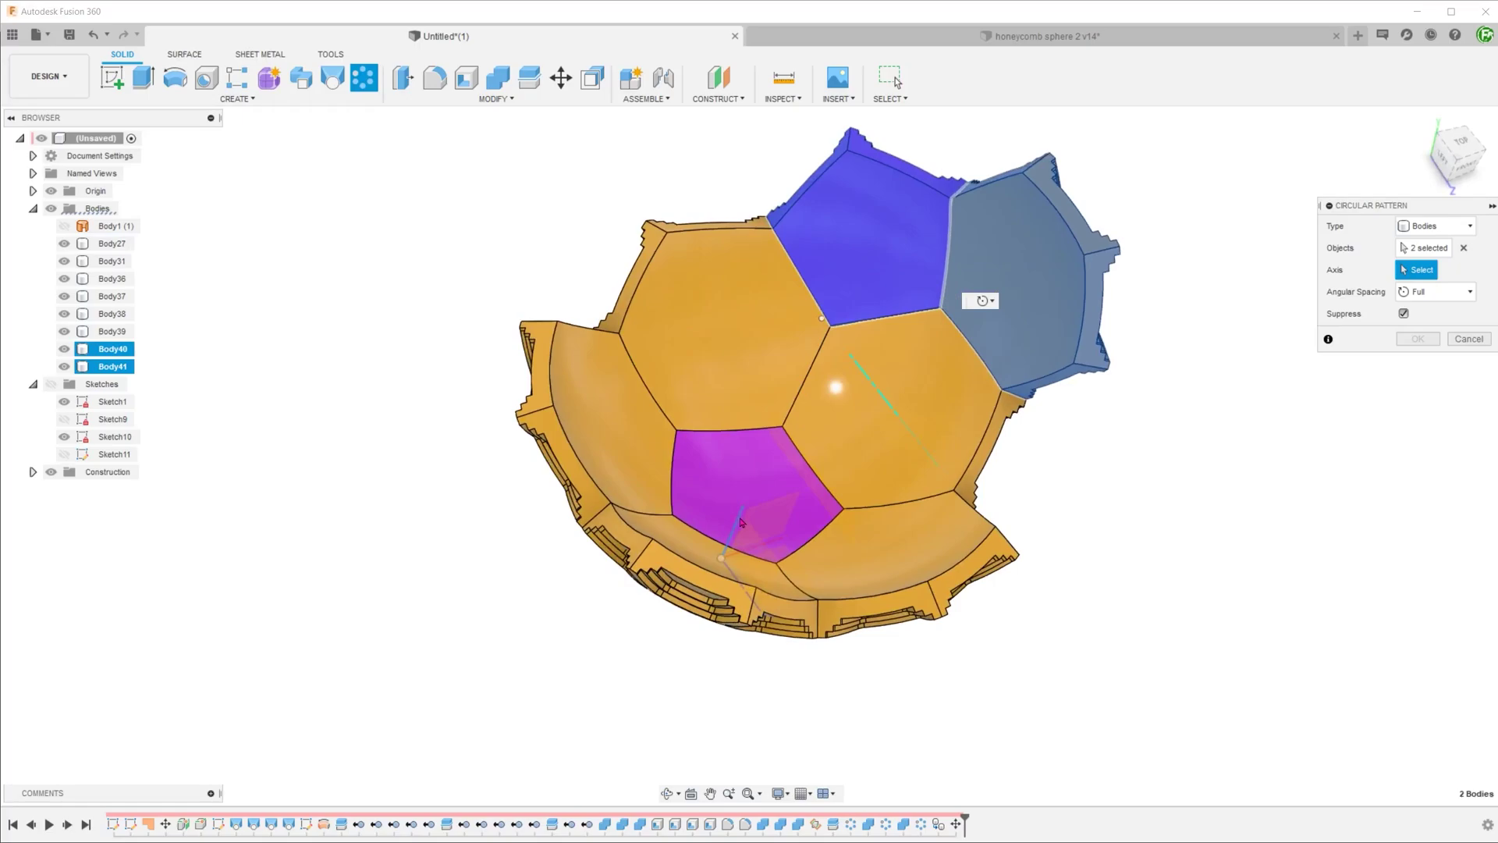
left_click(741, 523)
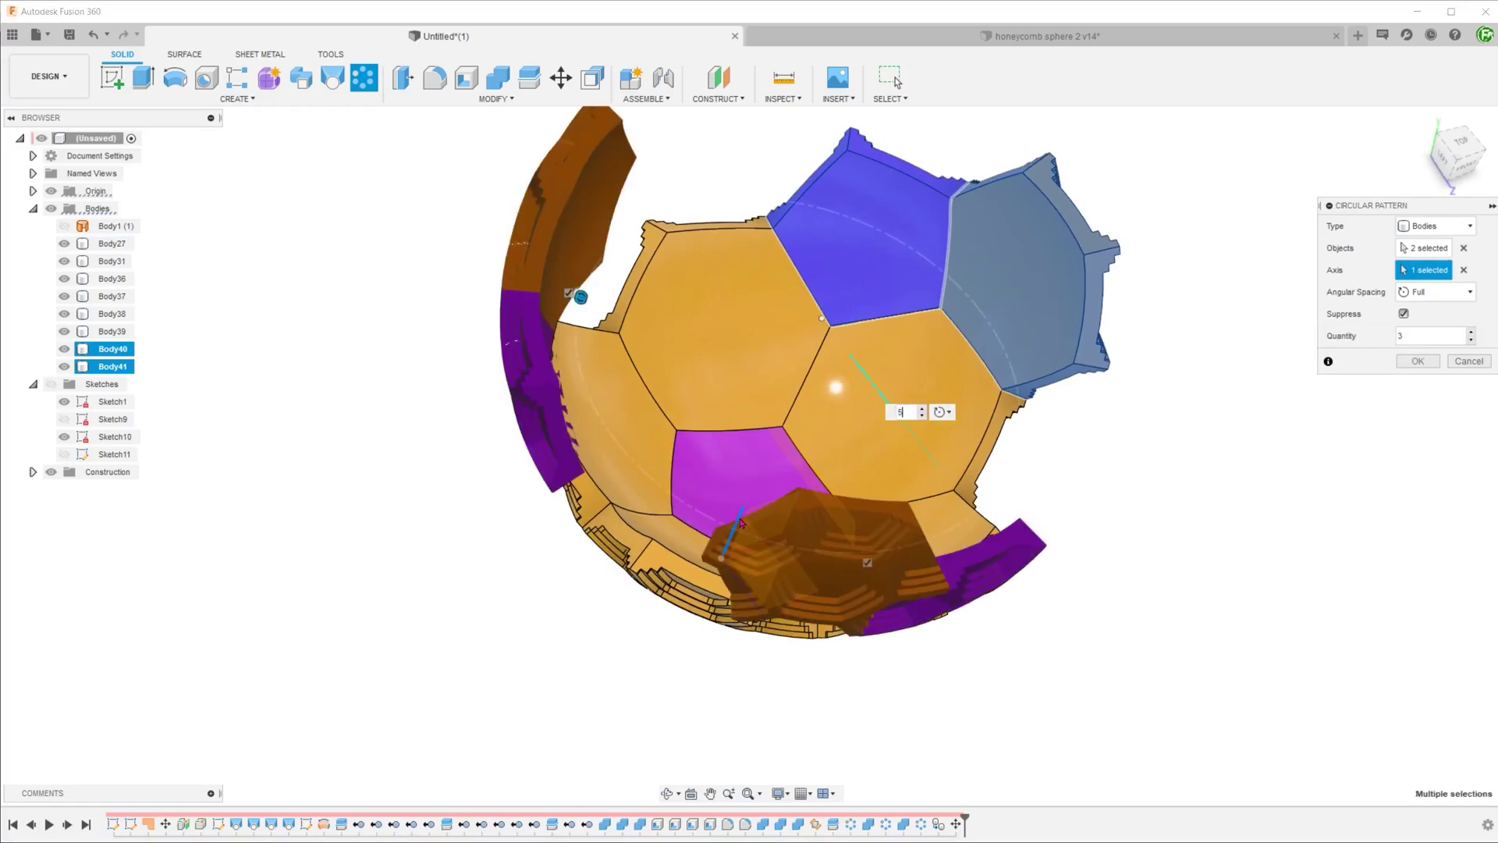
middle_click_drag(742, 523, 938, 500, "shift")
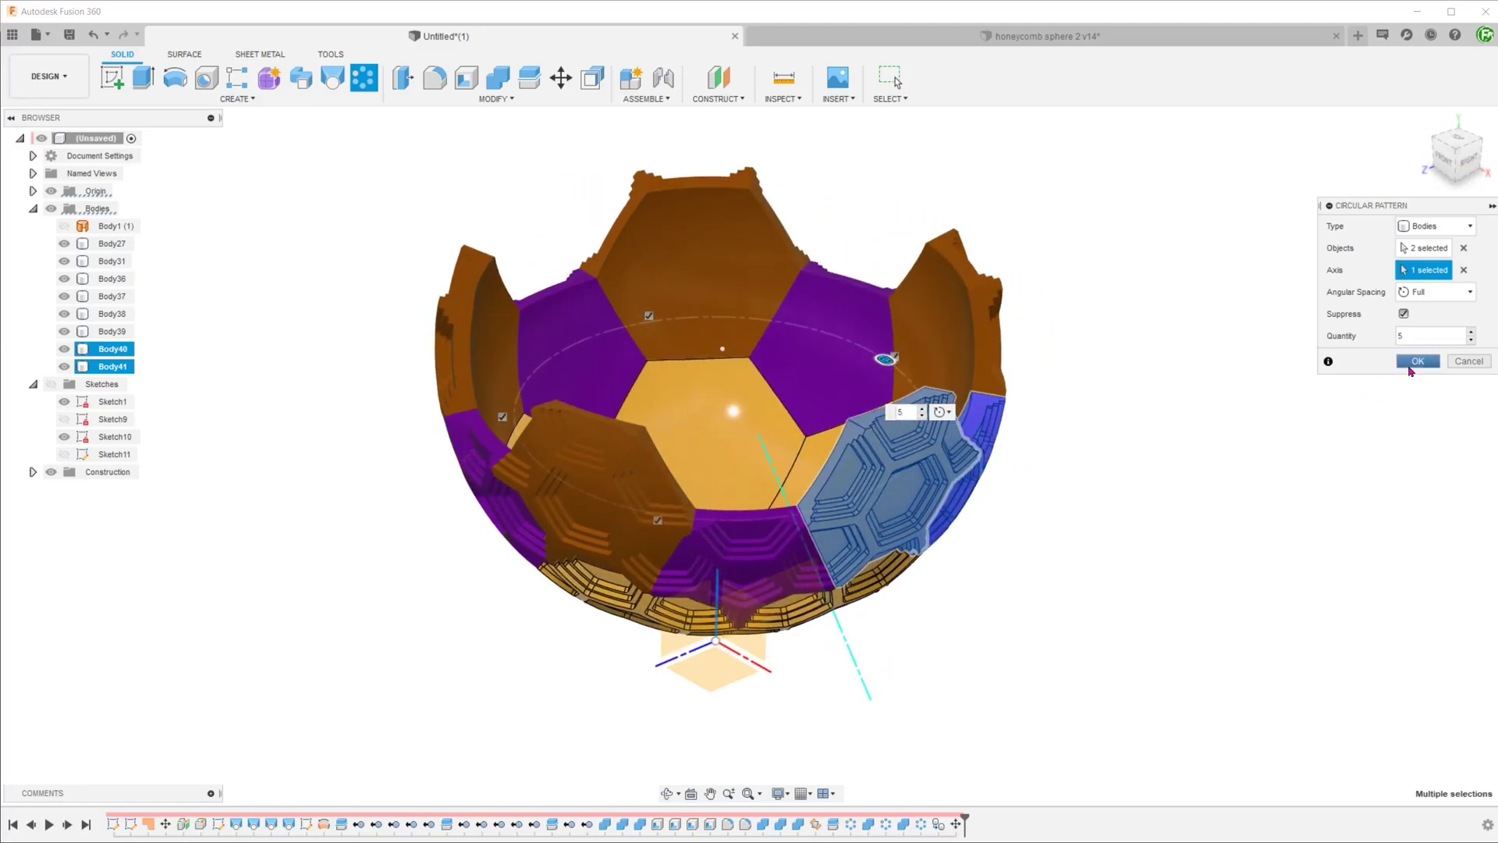
left_click(1417, 362)
- Combine all pentagon and hexagon bodies into one half-sphere body with the Join operation, using the bottom pentagon as the target
middle_click_drag(1079, 497, 260, 606, "shift")
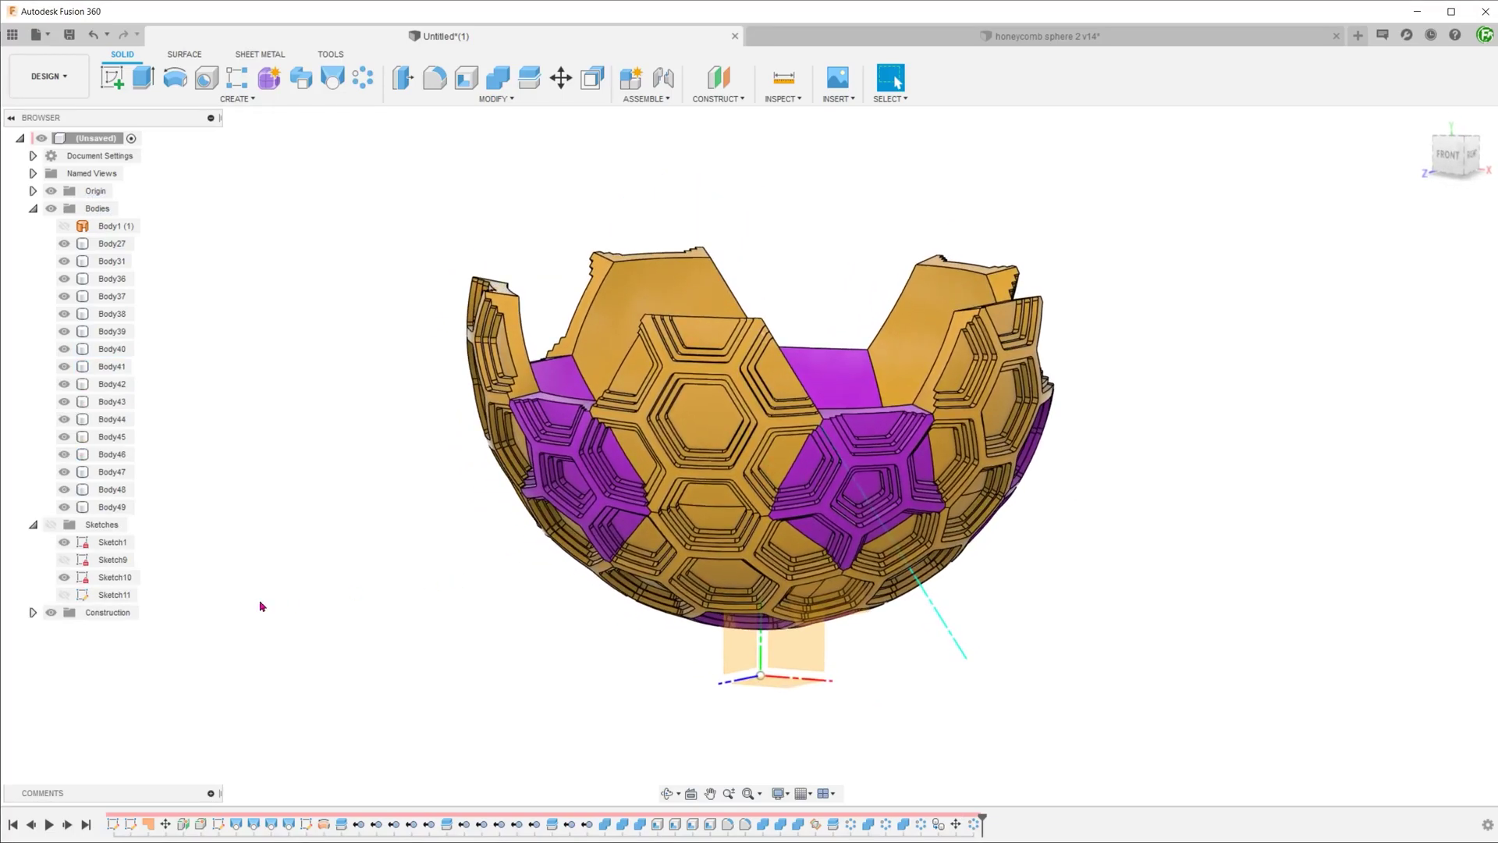
left_click(497, 91)
middle_click_drag(452, 187, 445, 220, "shift")
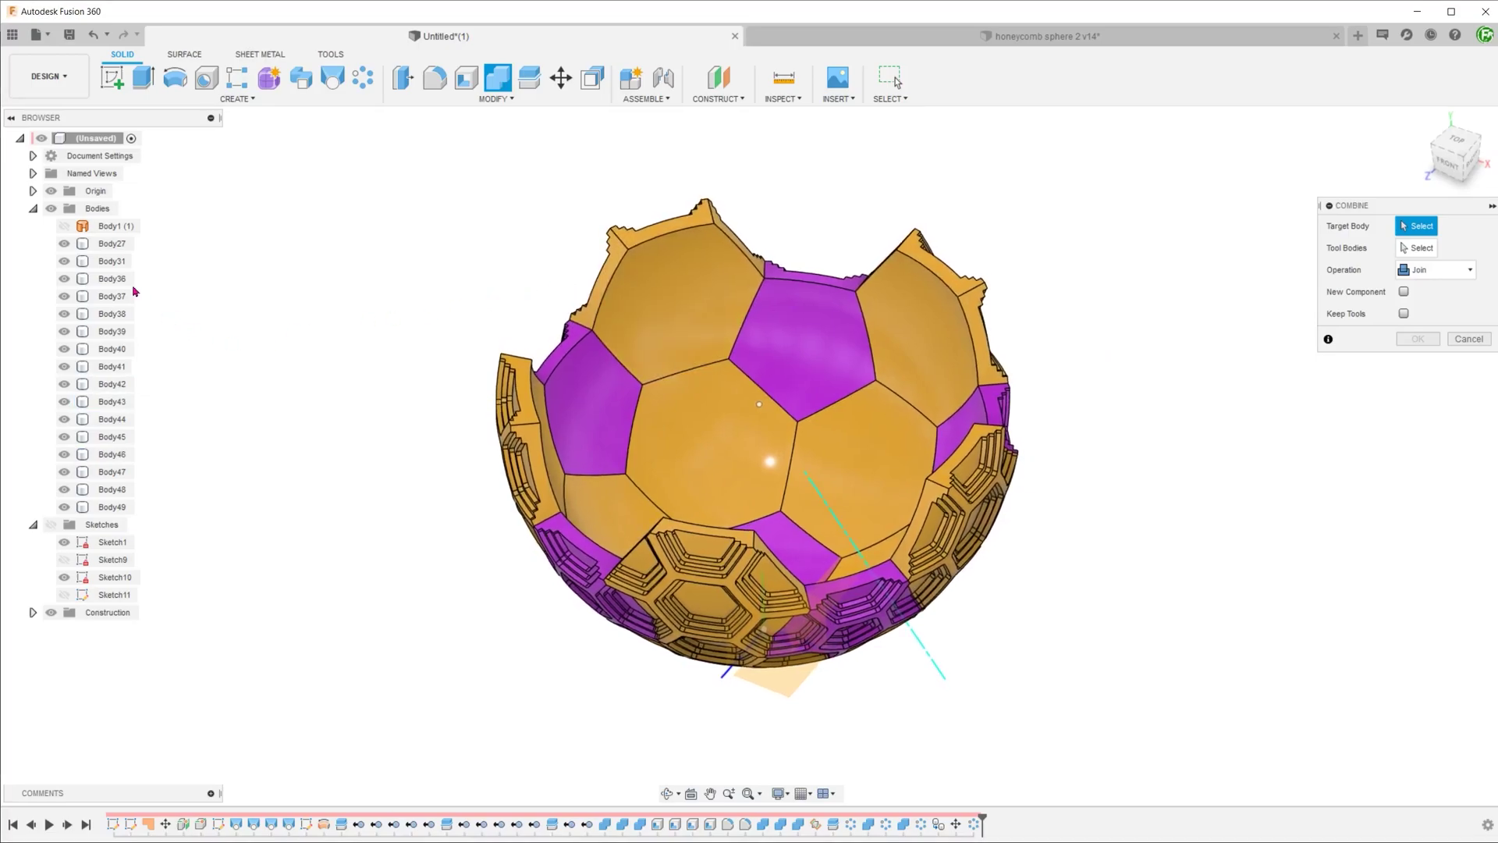
left_click(109, 248)
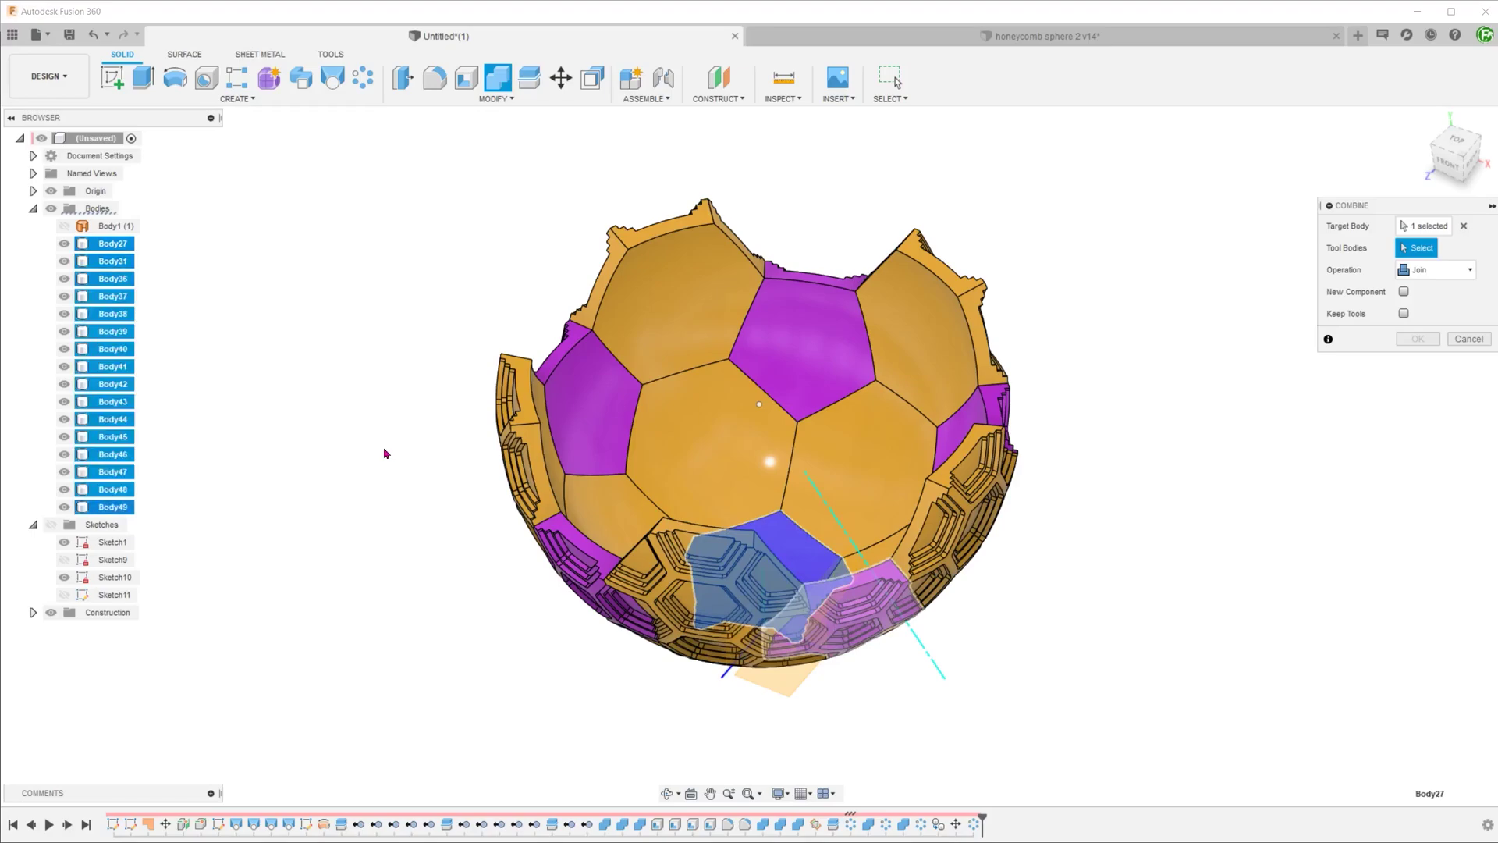
left_click(1418, 339)
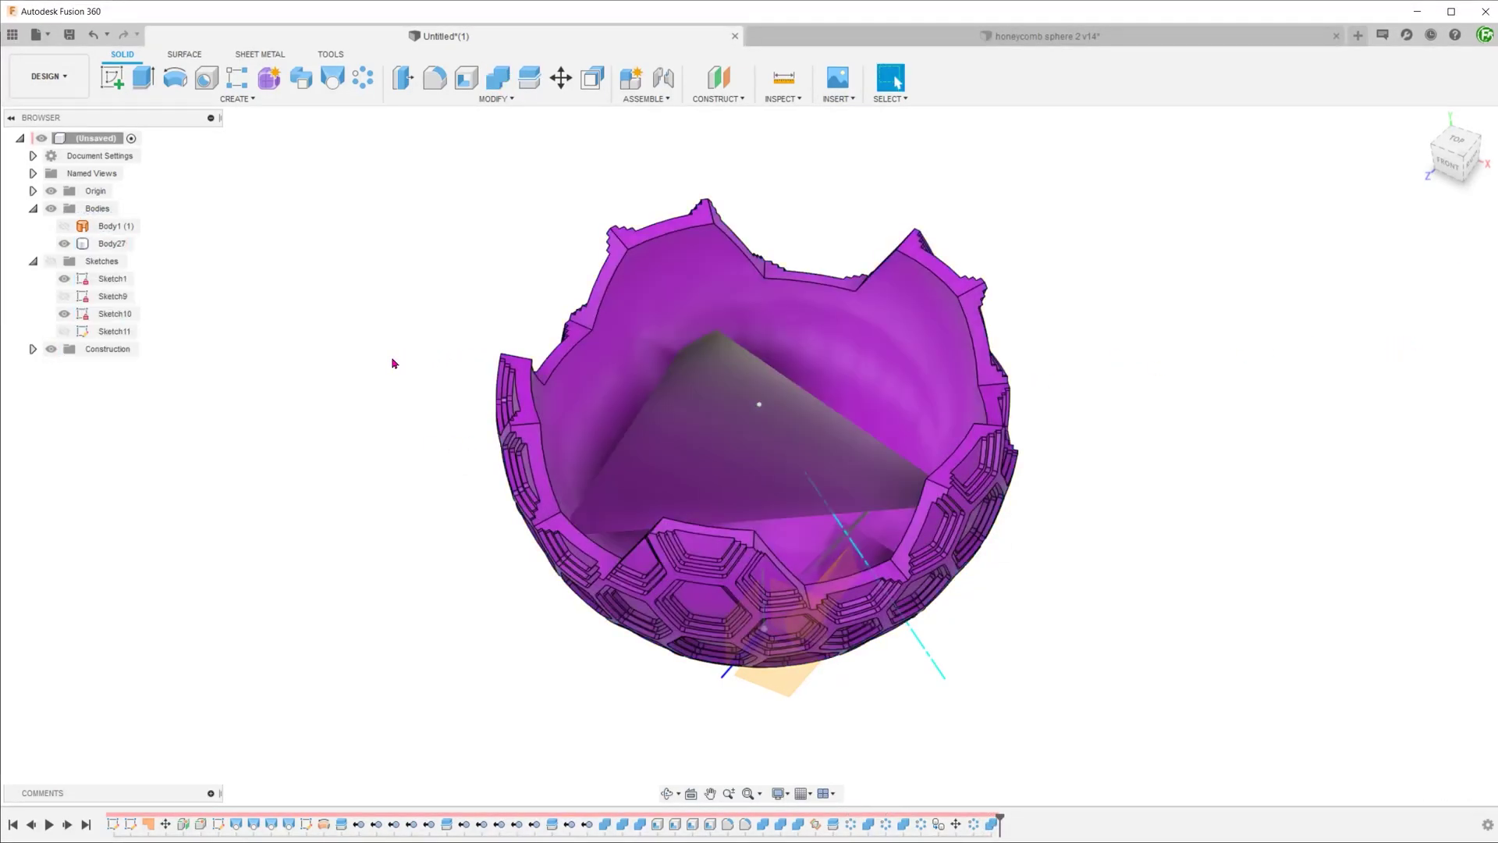
- Roll the timeline back to before the last Combine feature and undo the rollback
middle_click_drag(393, 363, 355, 379, "shift")
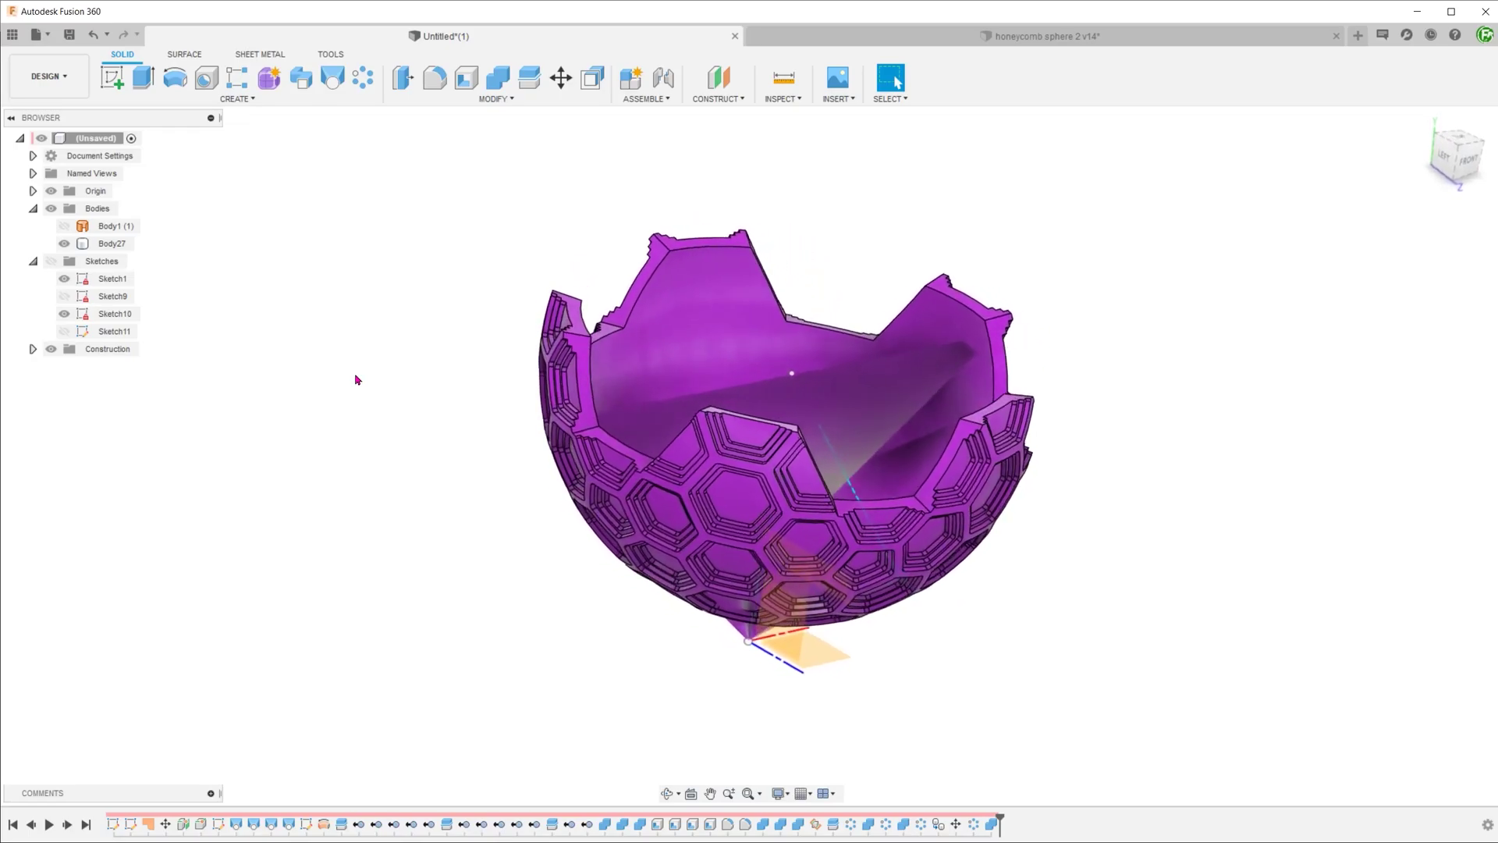
left_click_drag(1000, 816, 982, 821)
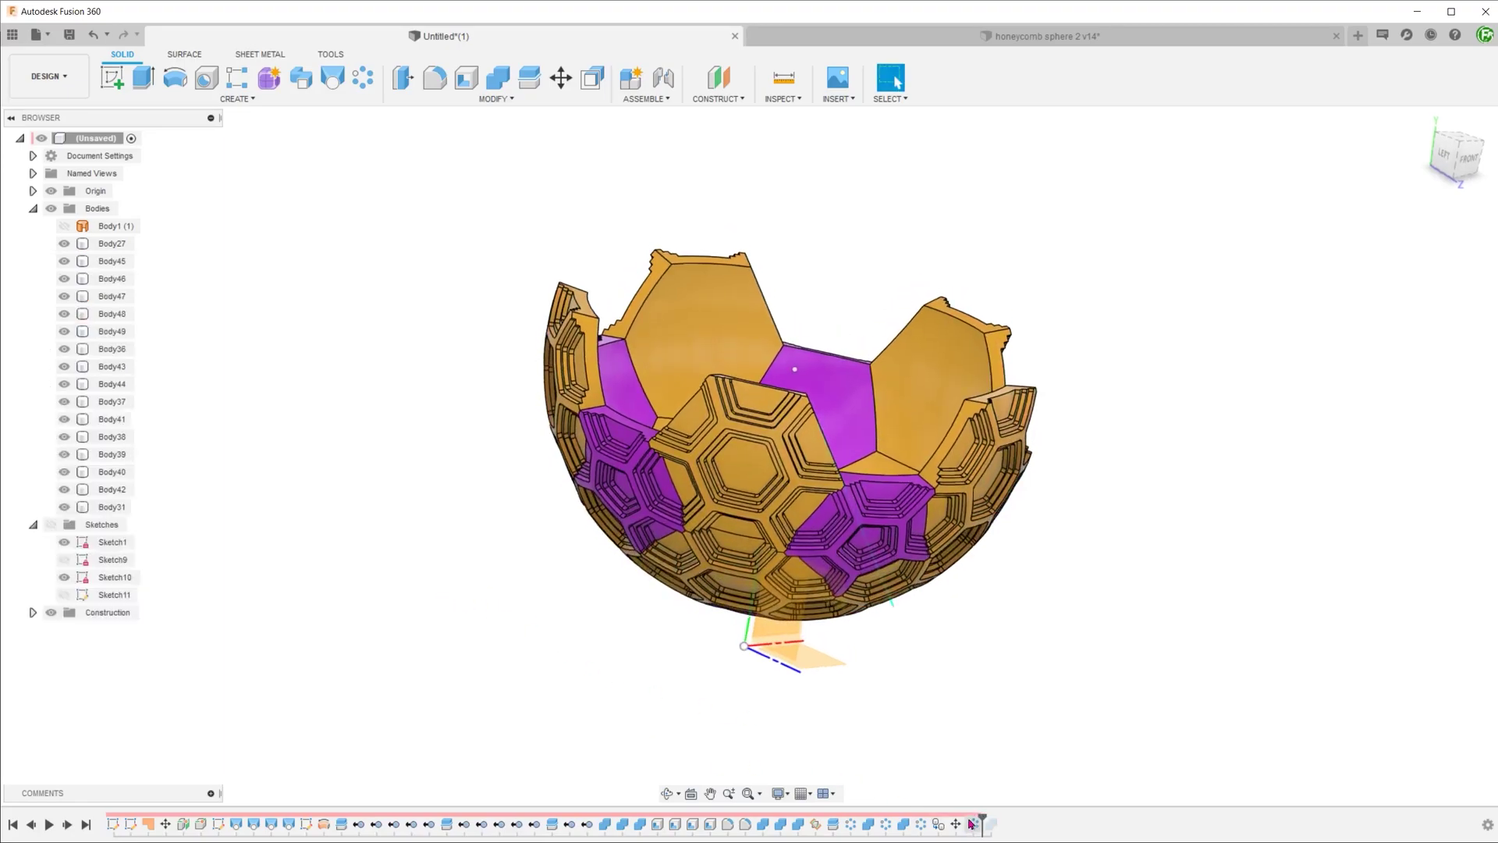
key("ctrl+z")
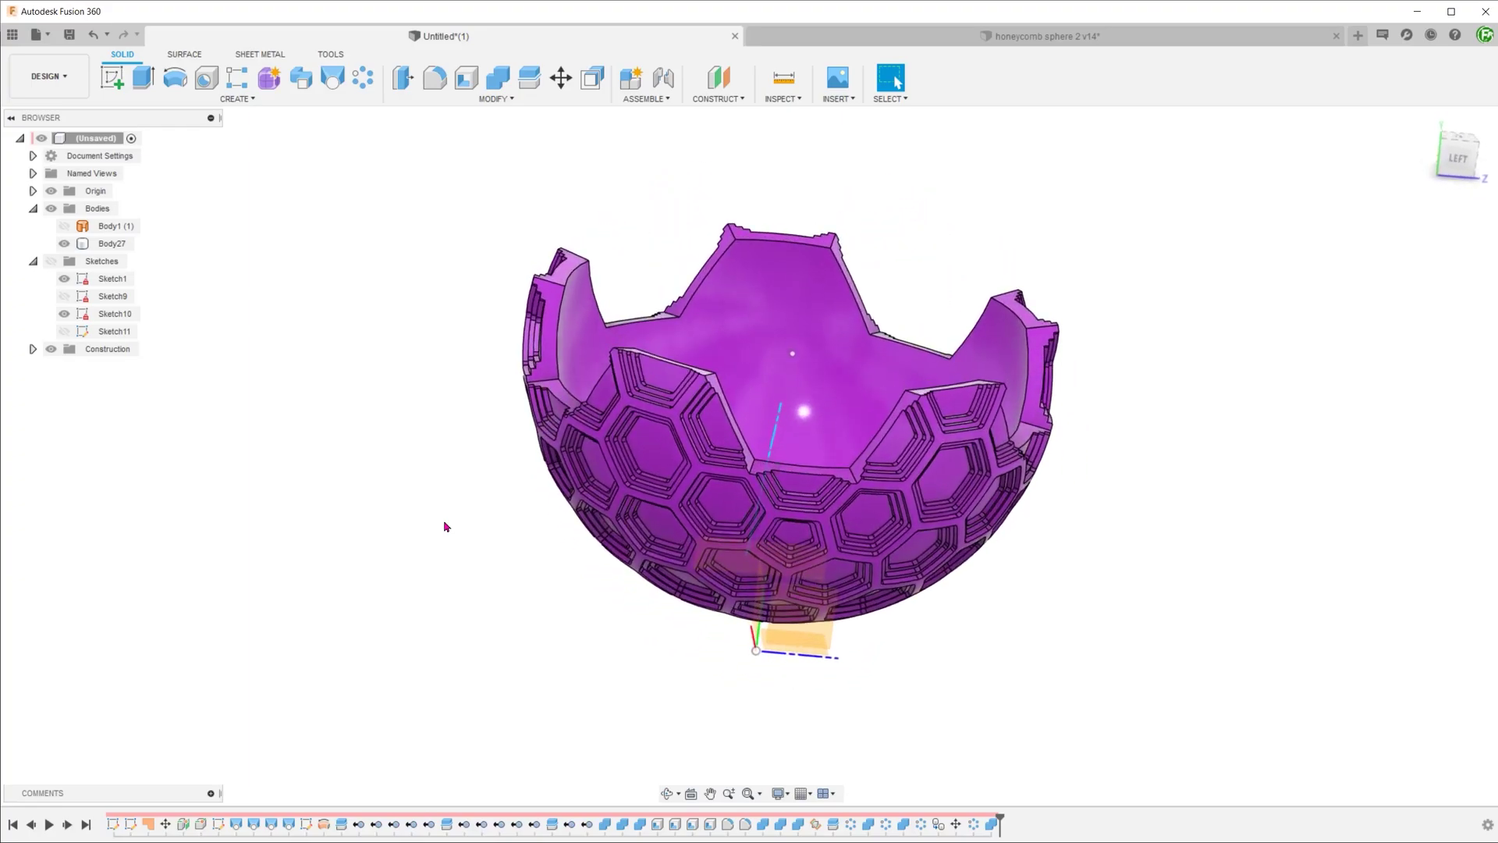
type("smoo")
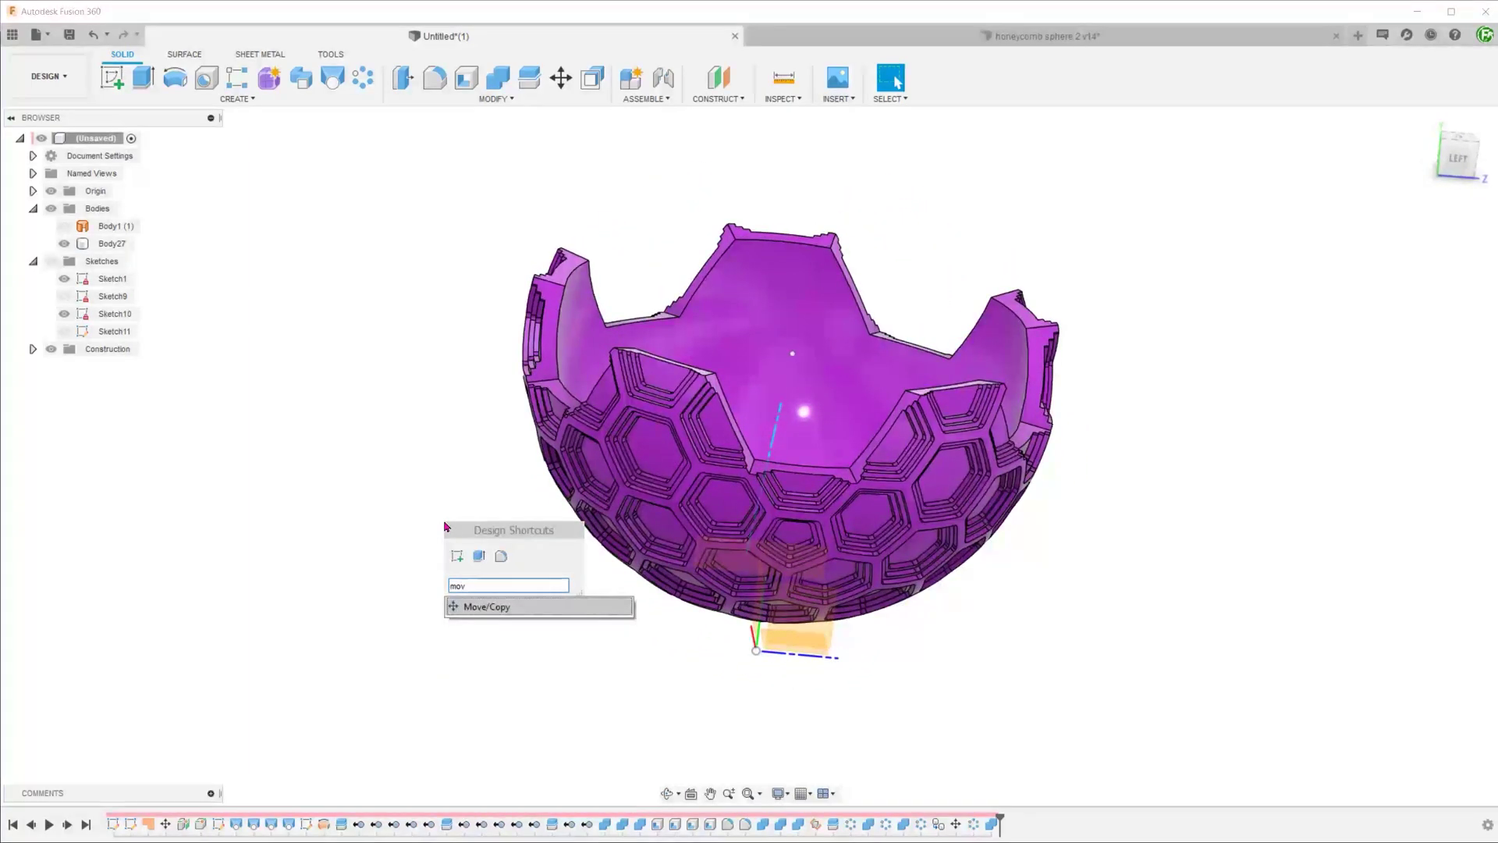
key("BackSpace")
key("BackSpace")
key("BackSpace")
key("Escape")
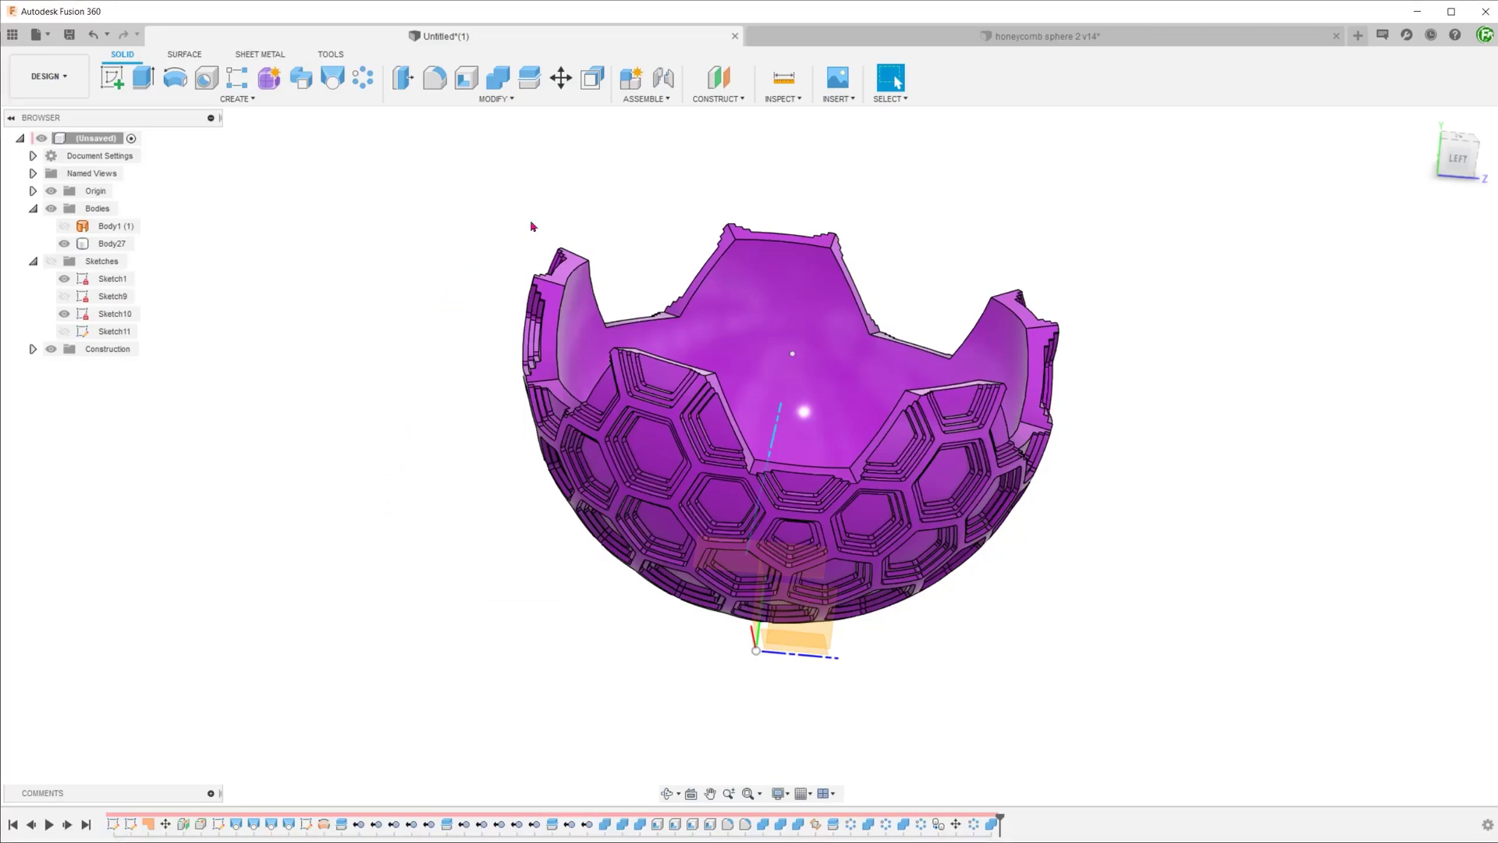
- Construct a plane offset 116.372 mm from the XZ origin plane, placed at the sphere's centre point
left_click(709, 101)
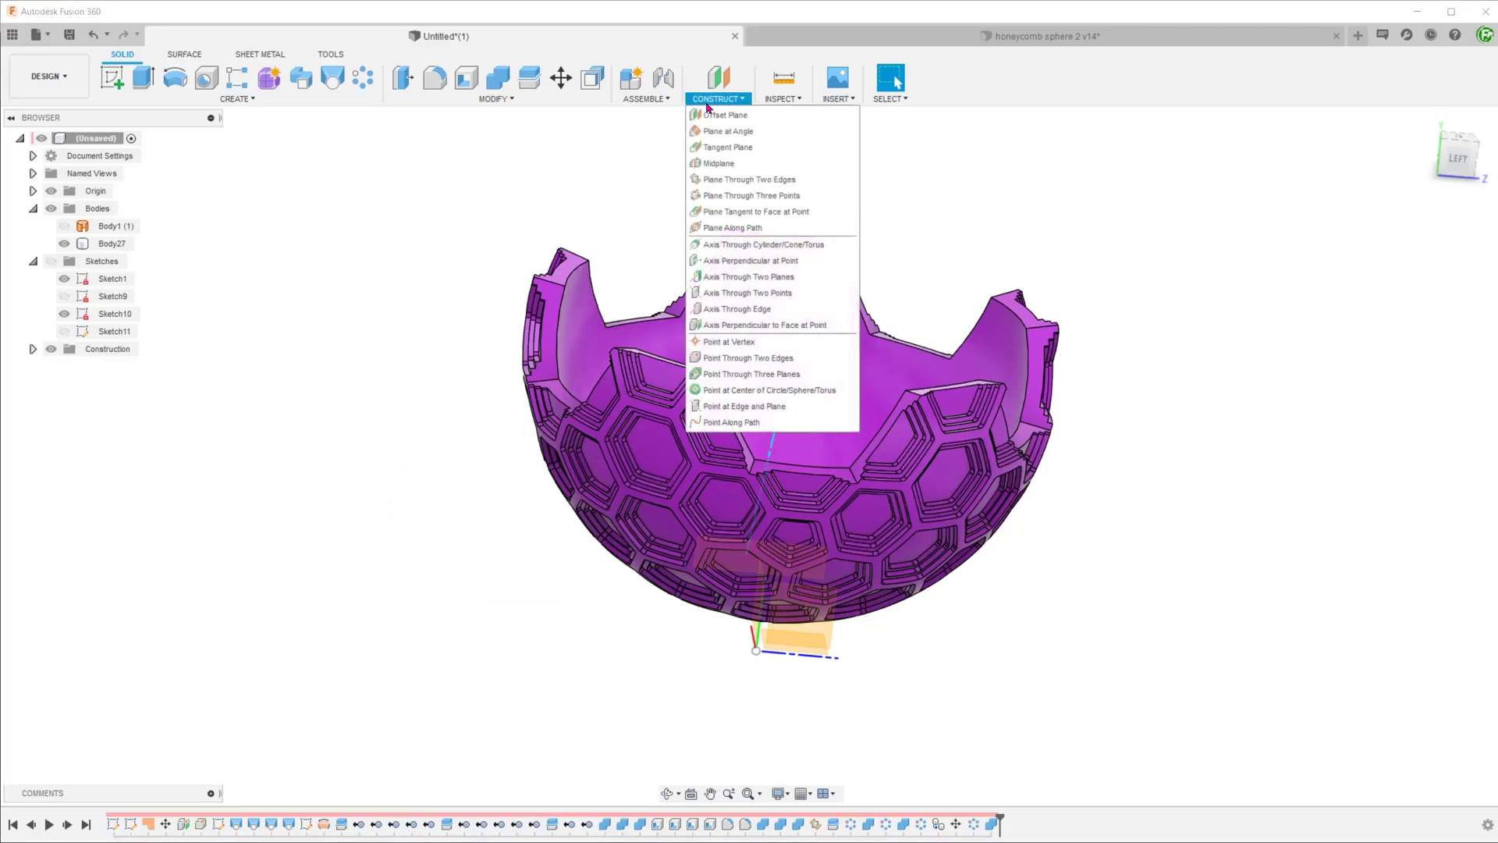
left_click(751, 115)
middle_click_drag(668, 639, 654, 620, "shift")
left_click(822, 639)
middle_click_drag(768, 347, 769, 391, "shift")
left_click(770, 379)
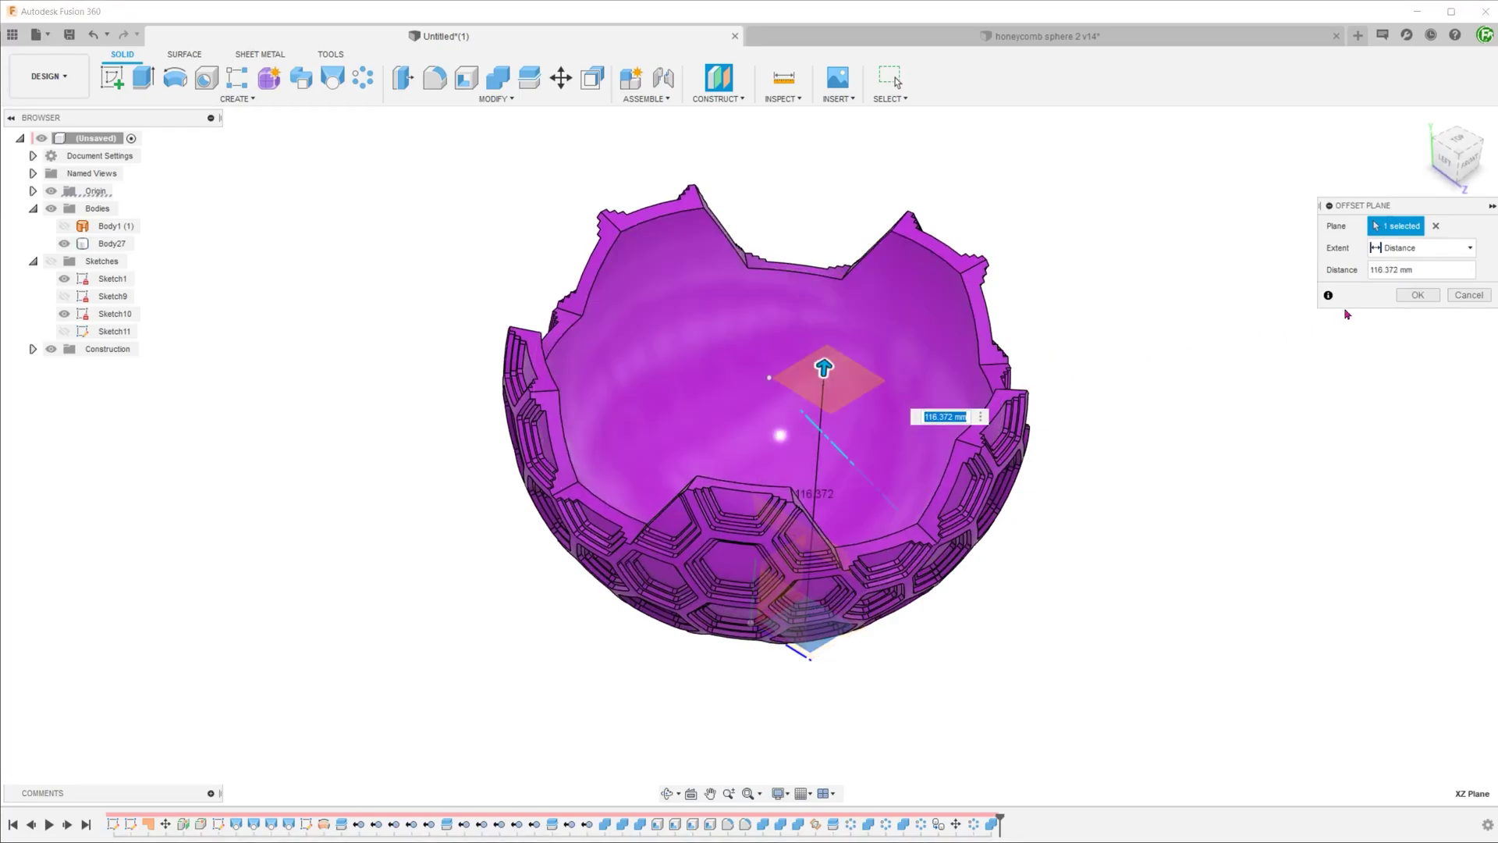
key("Return")
- Mirror the half-sphere body across the offset construction plane, creating the upper half as a new body
type("smic")
key("BackSpace")
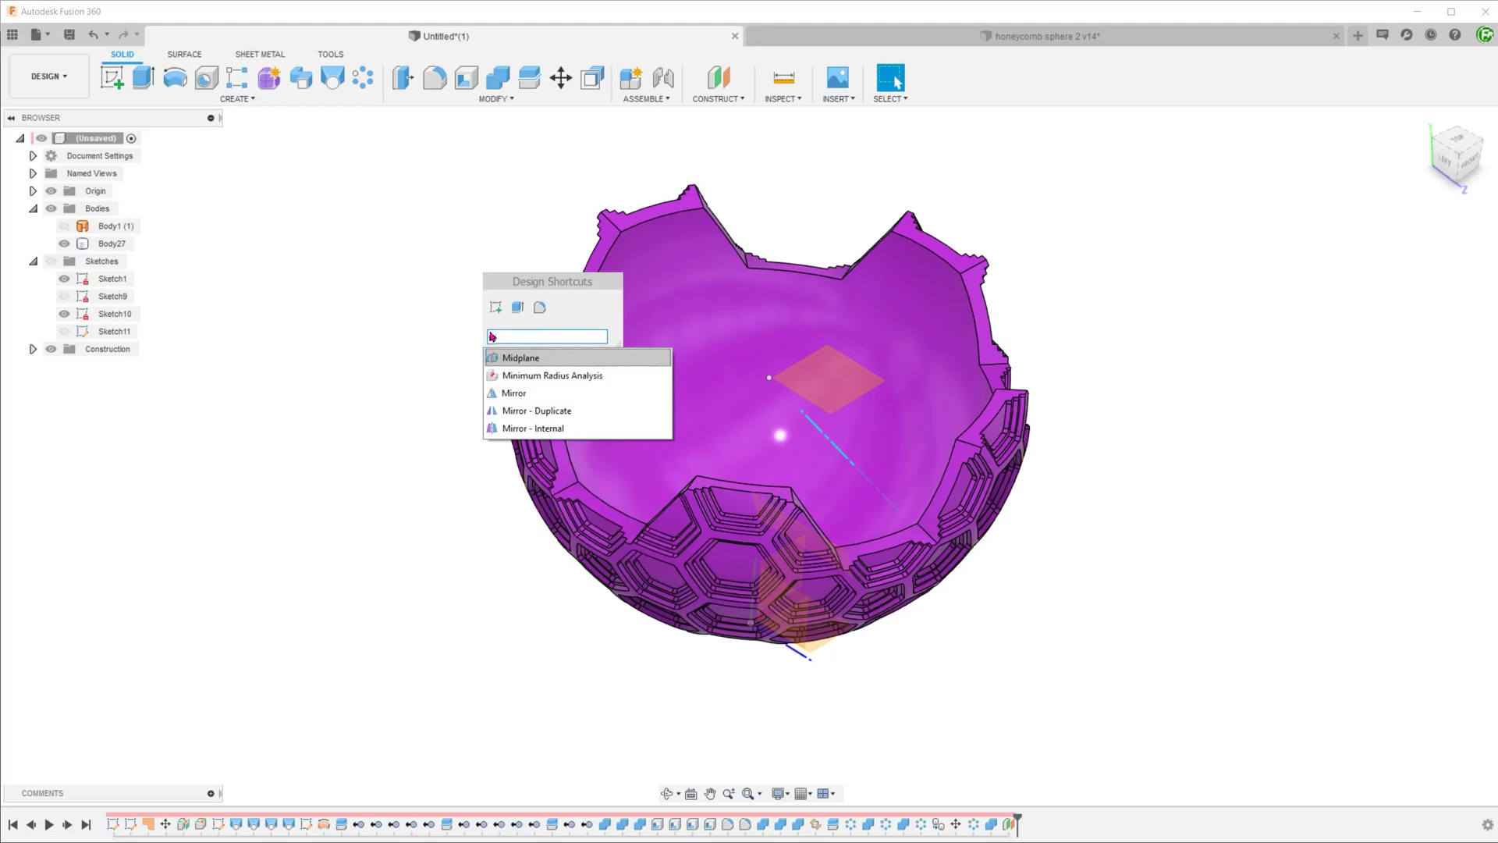
left_click(517, 393)
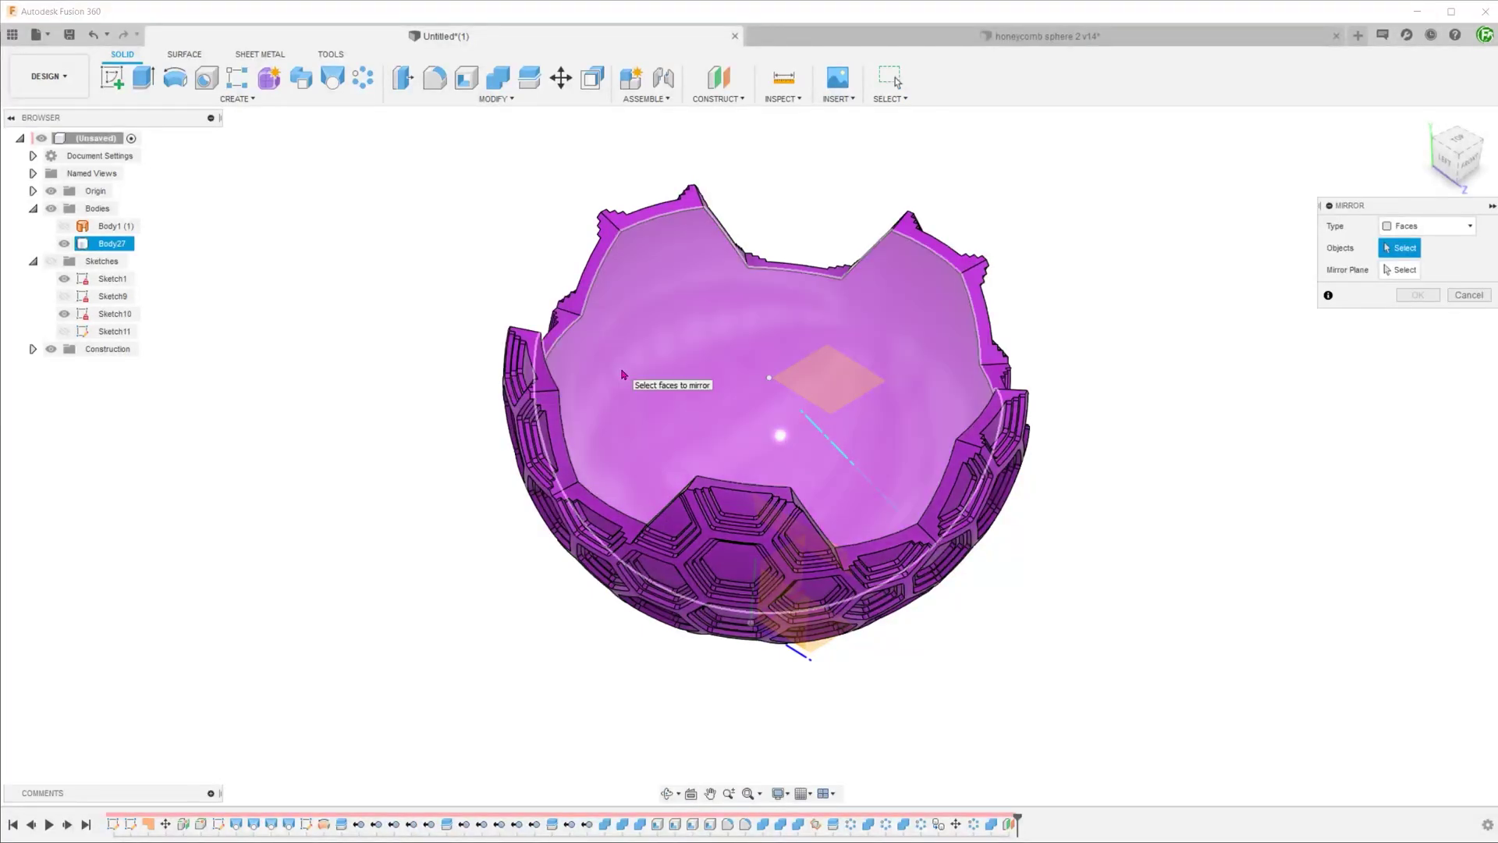
left_click(1428, 226)
left_click(1409, 262)
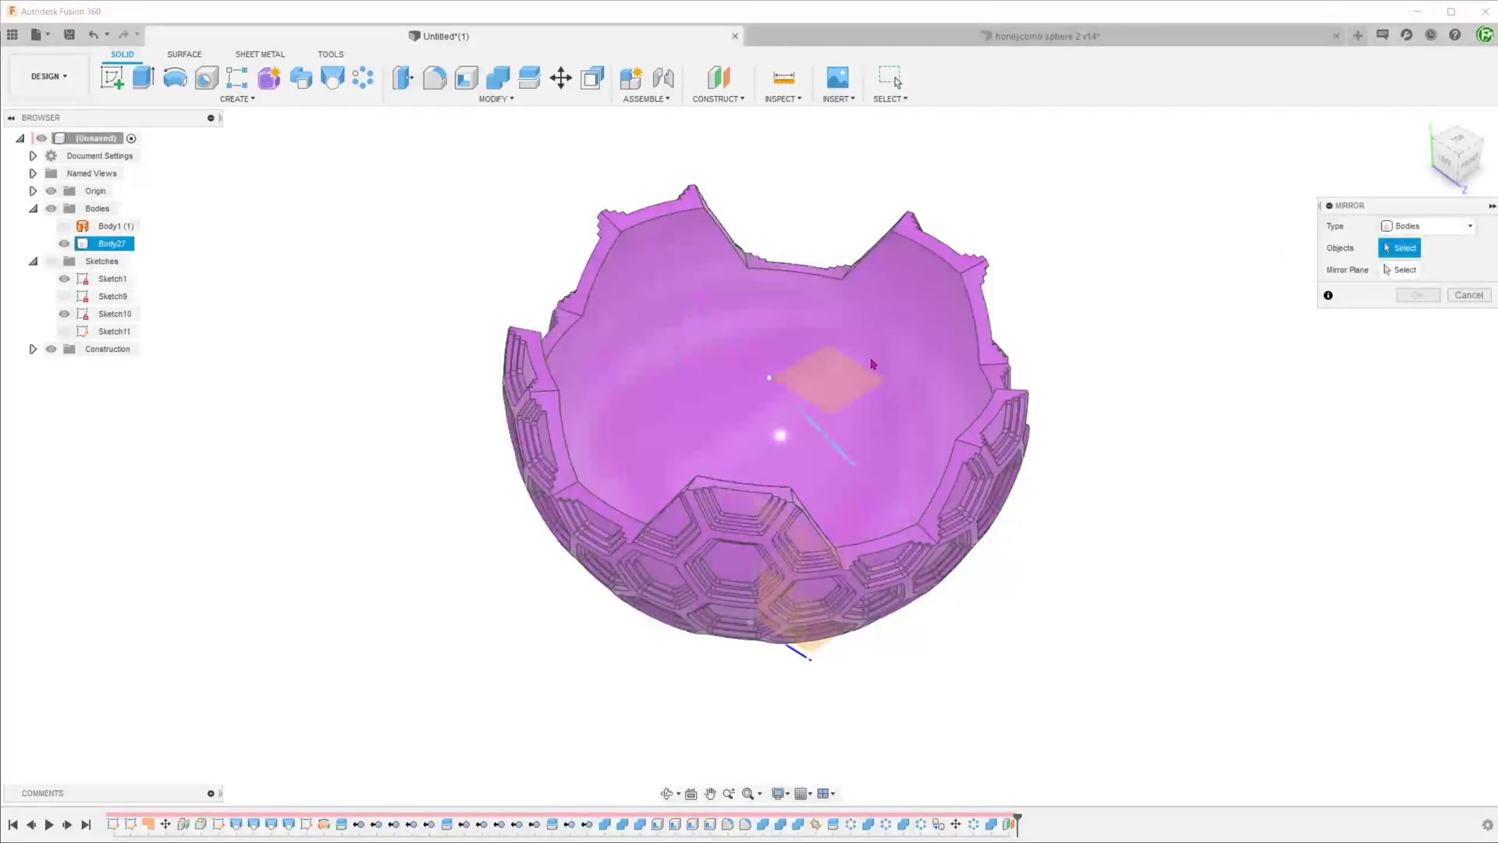
left_click(904, 363)
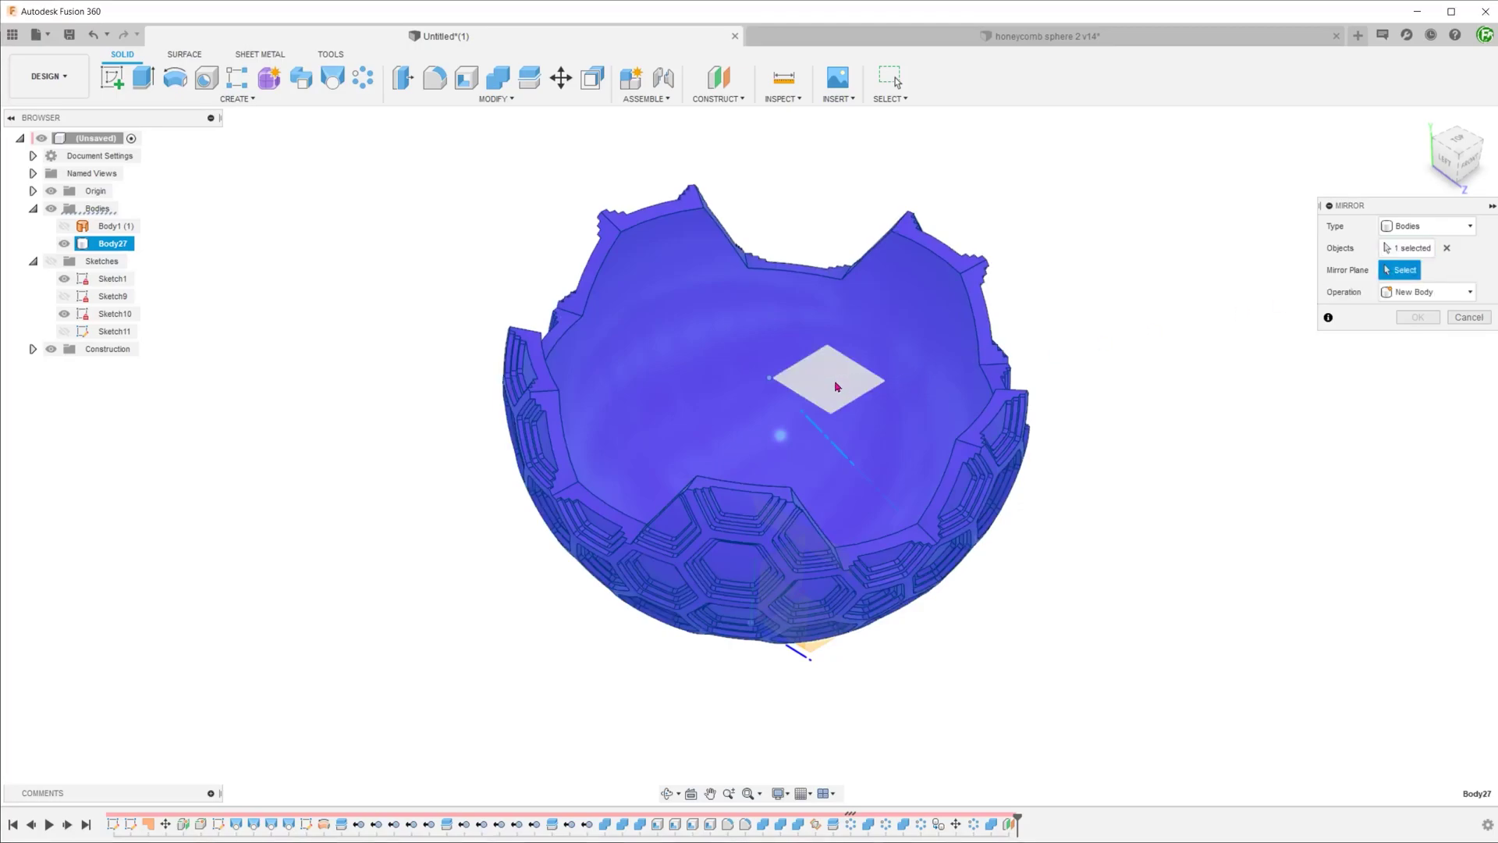
left_click(838, 386)
left_click(1428, 292)
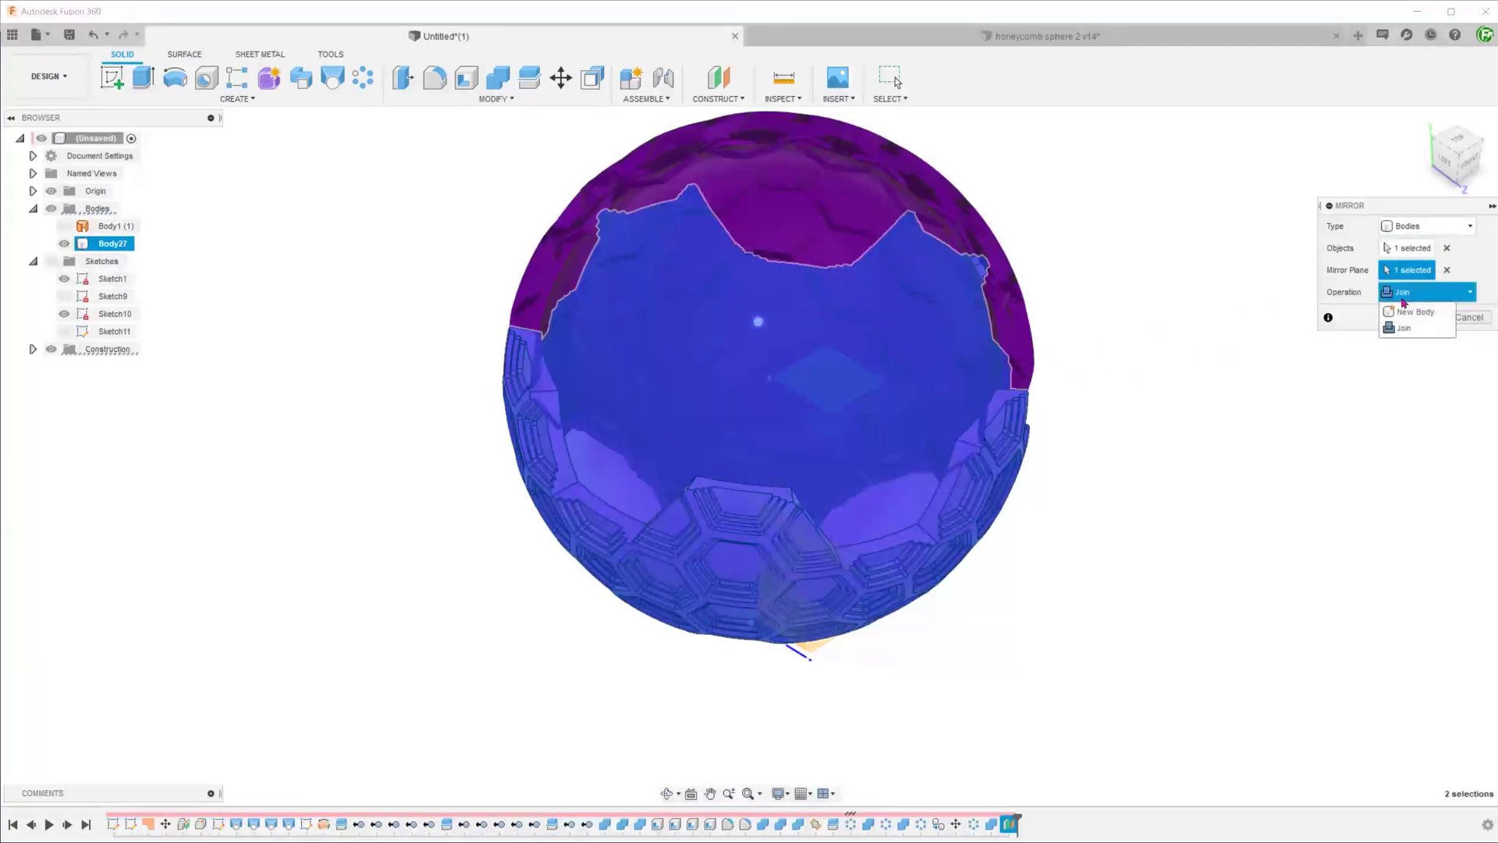
left_click(1416, 329)
left_click(1416, 318)
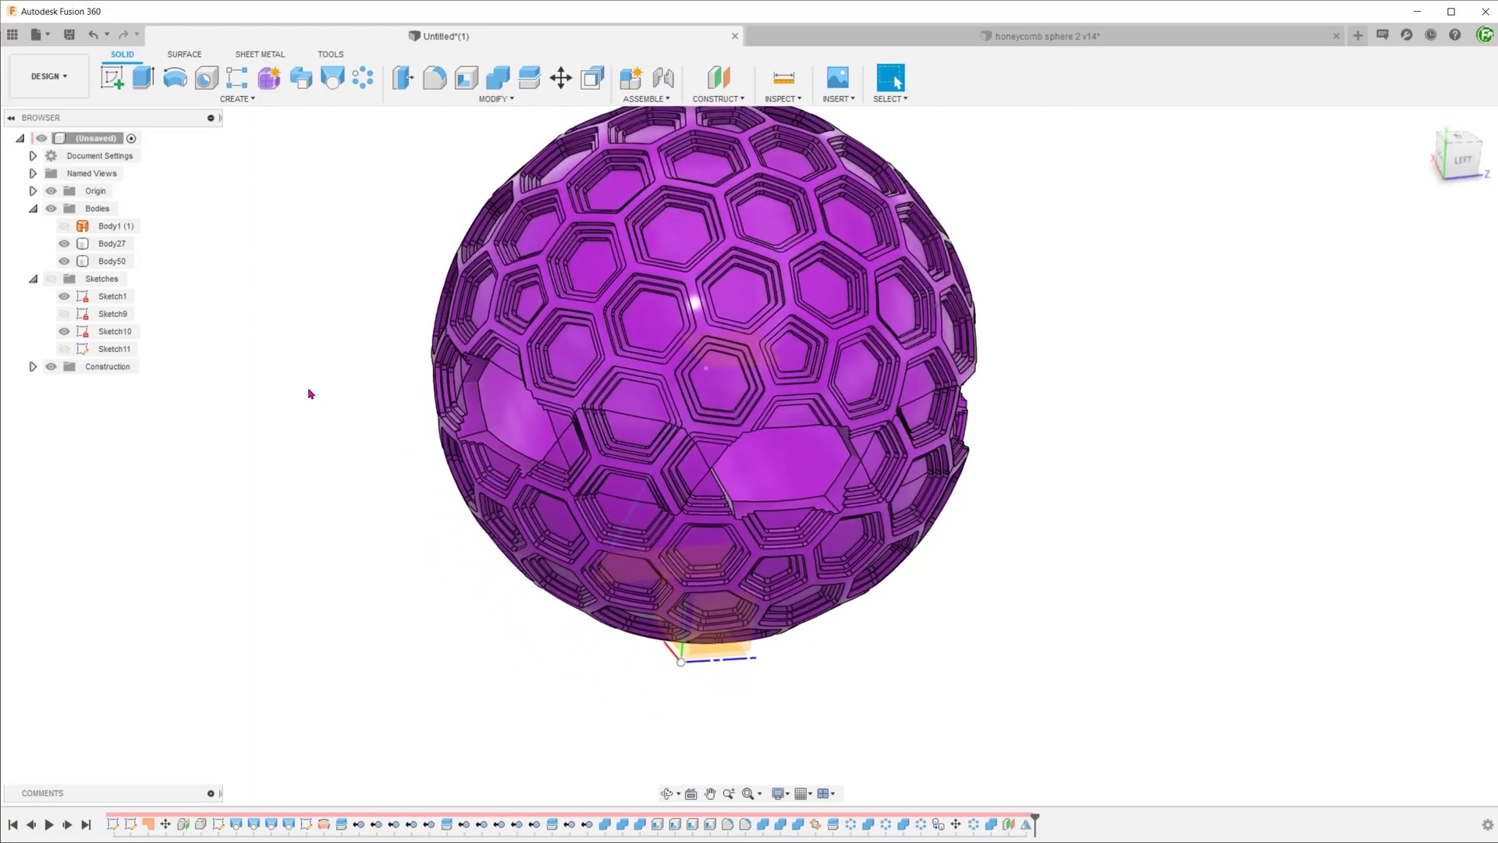
- Rotate the mirrored upper half 36 degrees about the vertical Y axis so its edge interlocks with the lower half
type("smov")
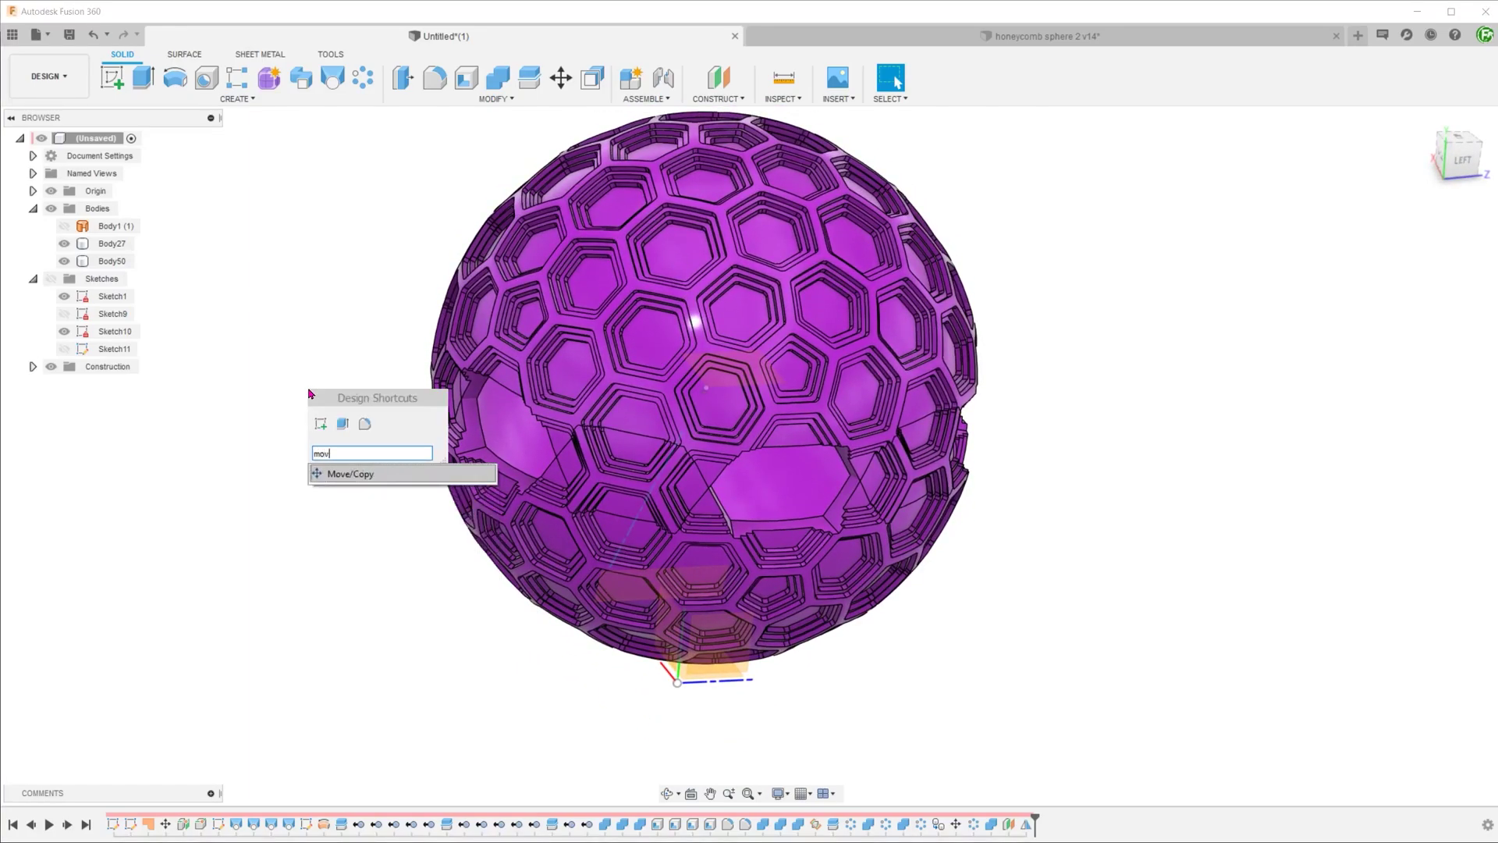
key("Return")
left_click(961, 350)
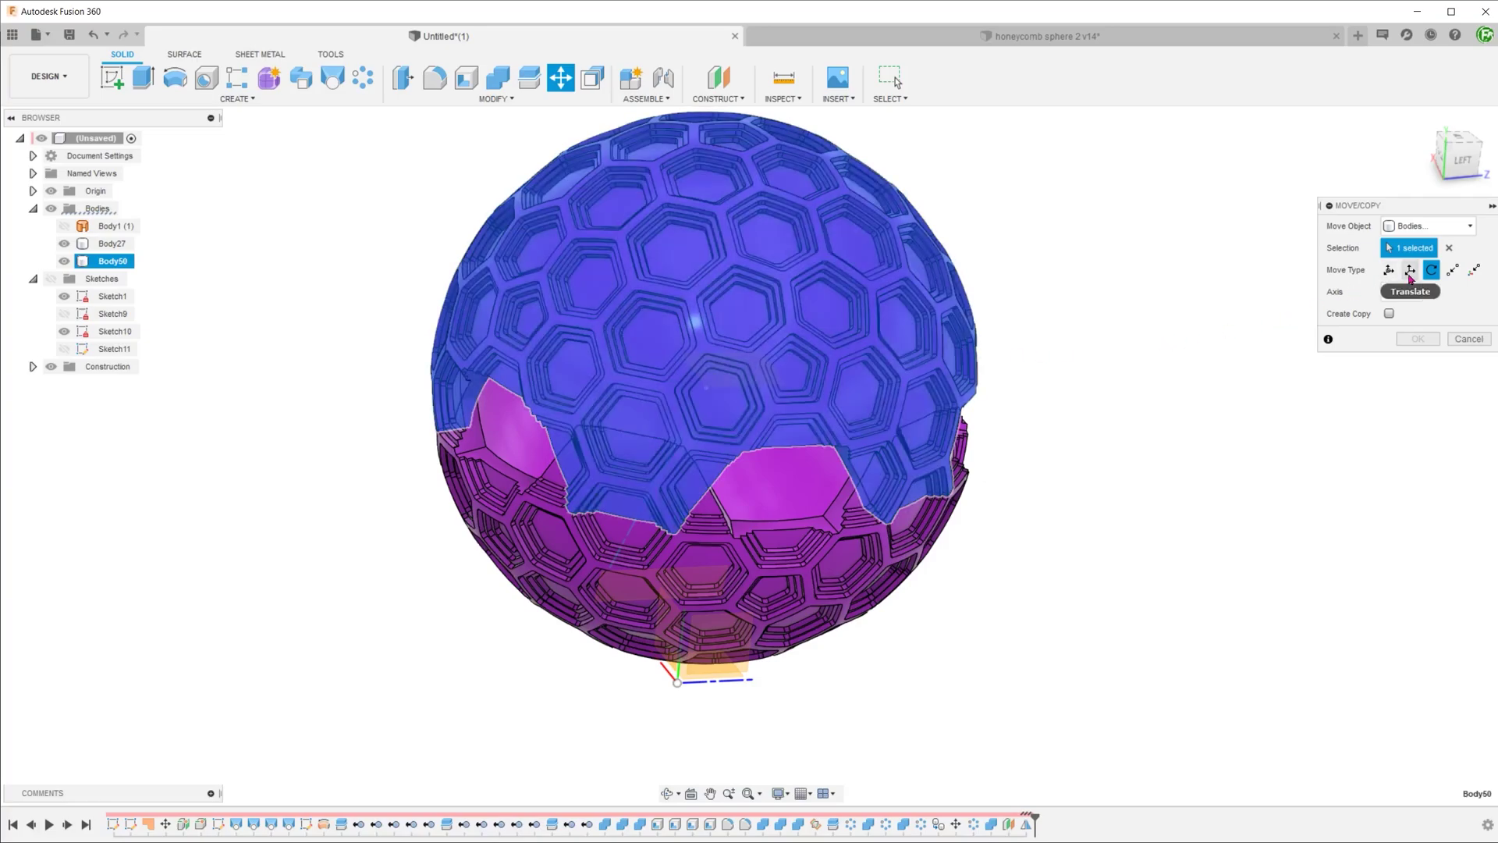
left_click(1407, 293)
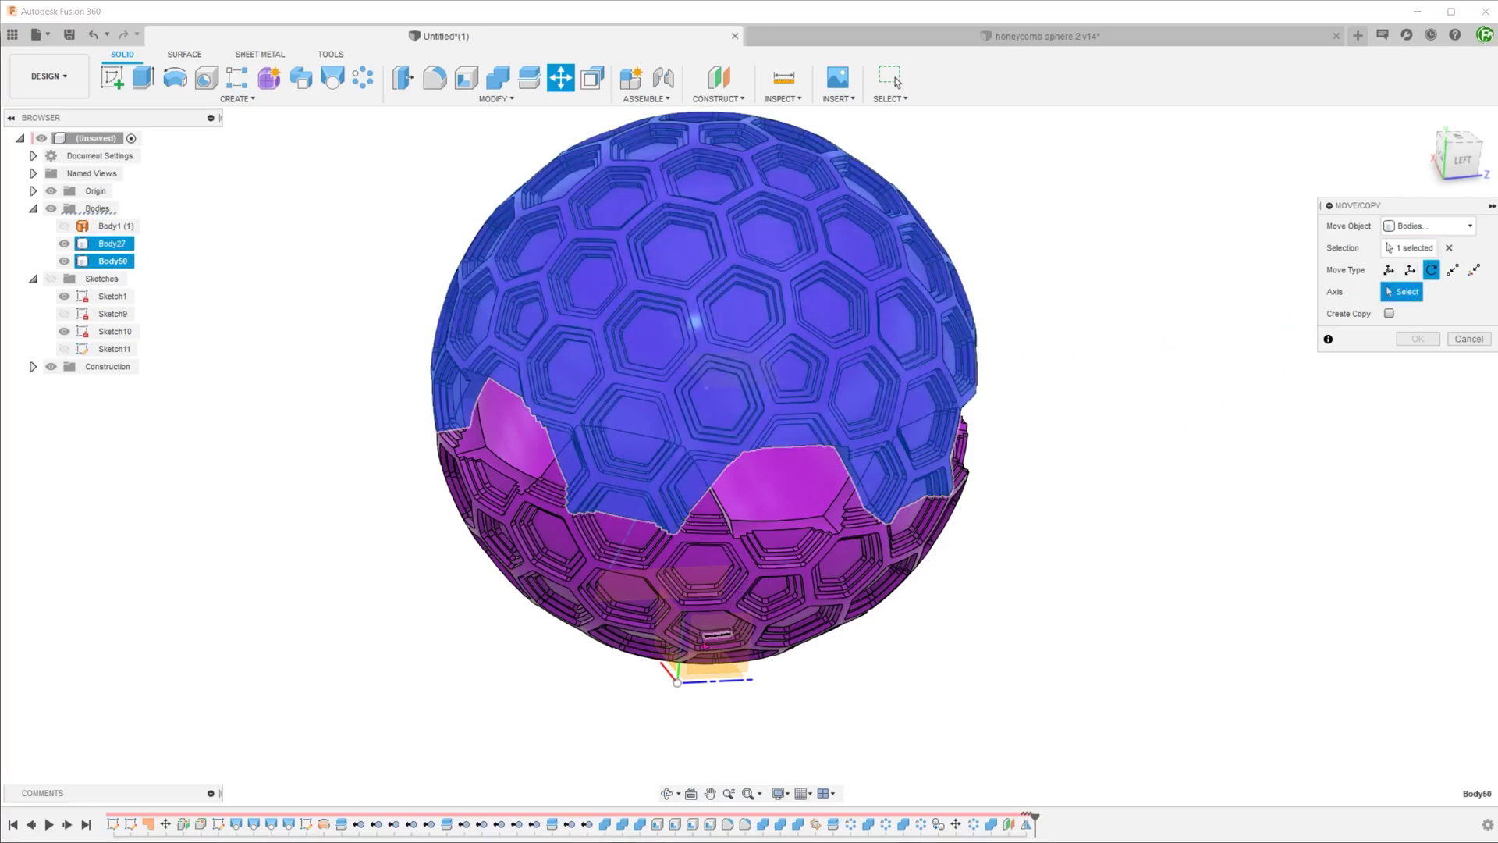
left_click(680, 671)
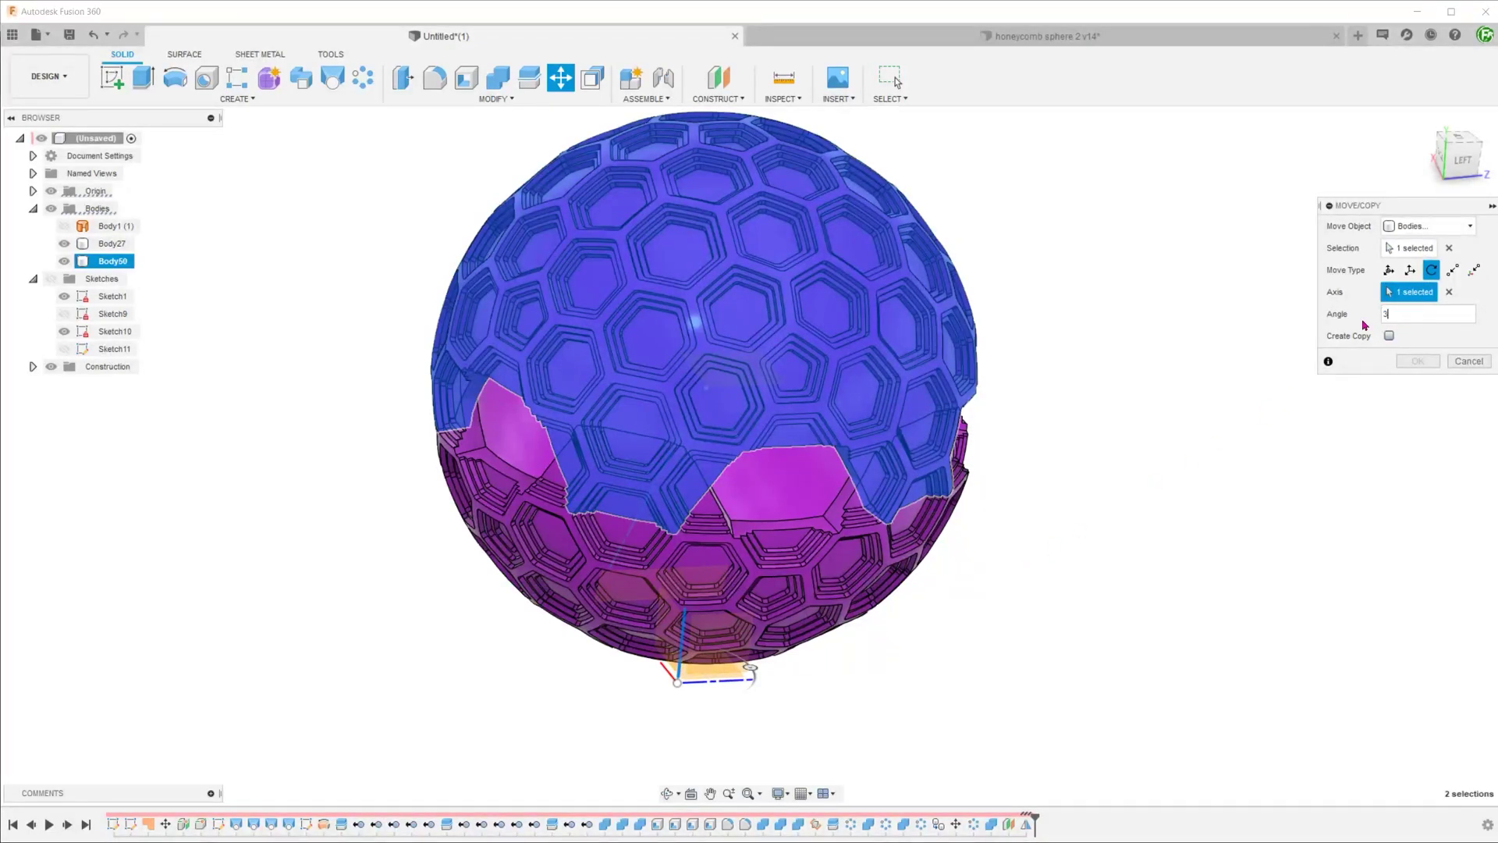
type("36")
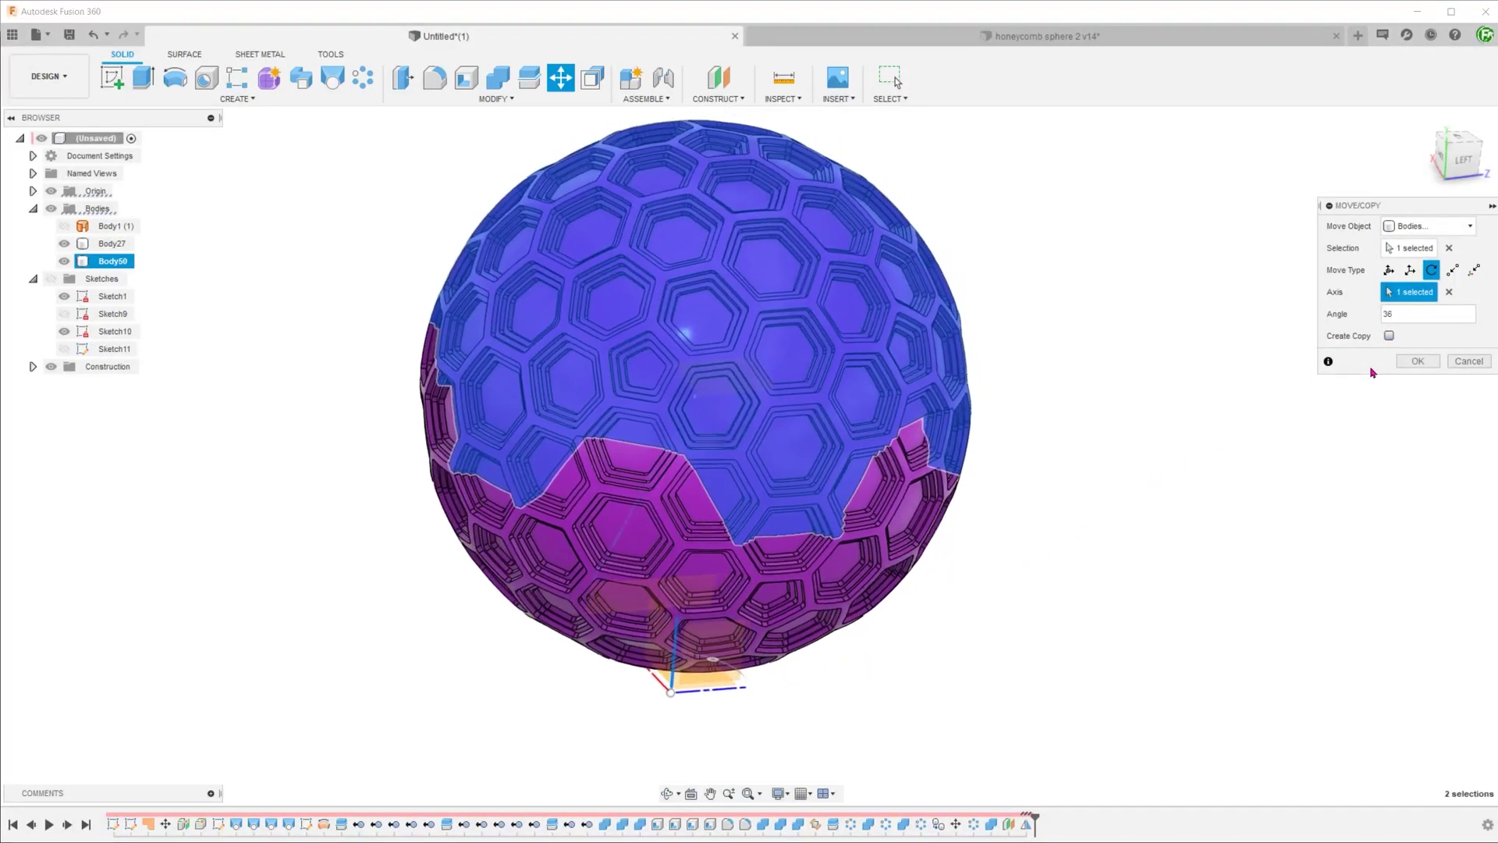
key("Return")
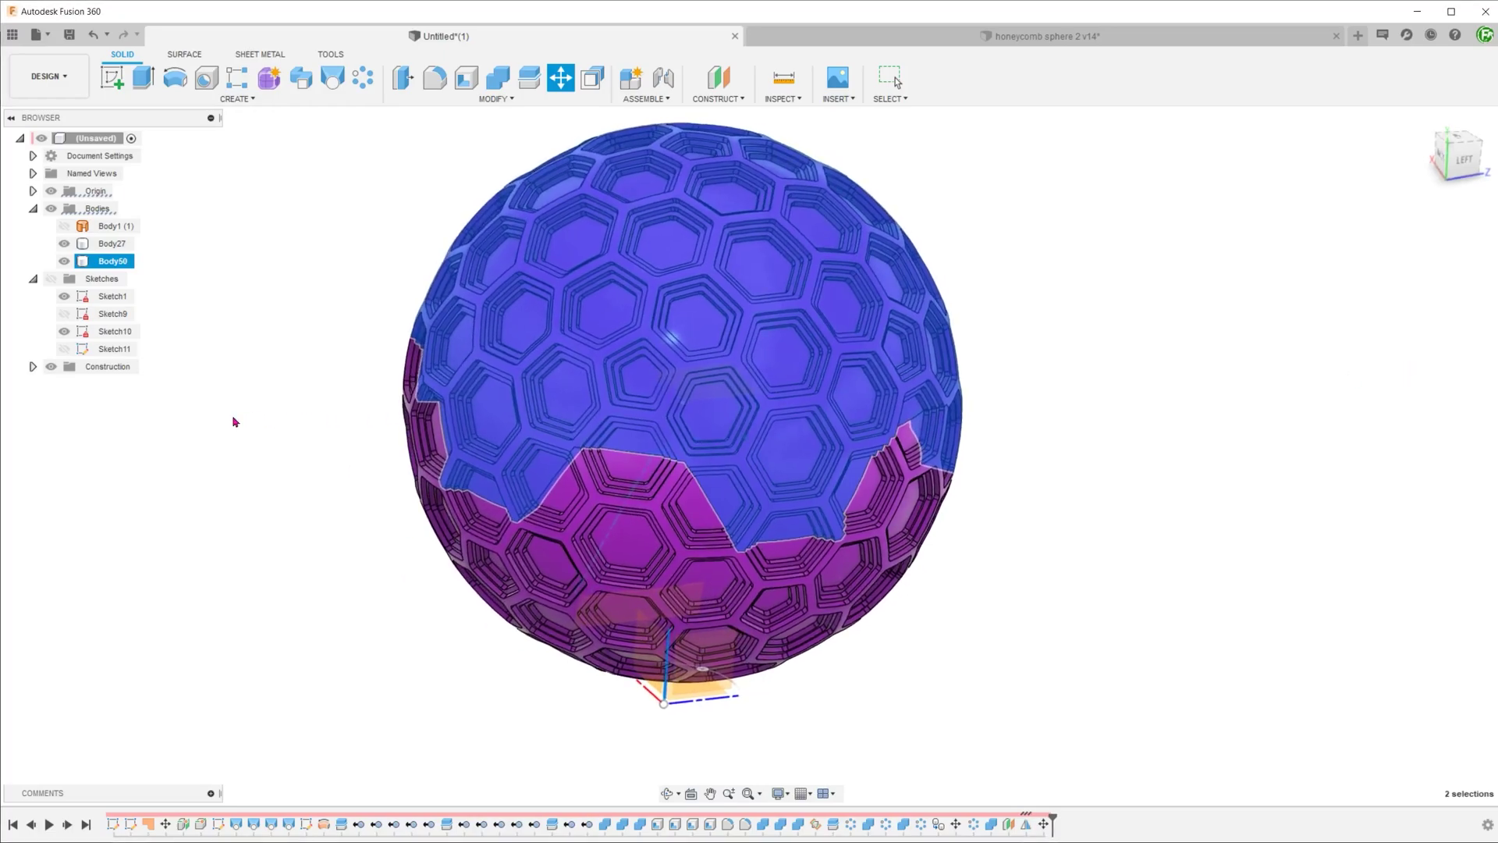
key("Escape")
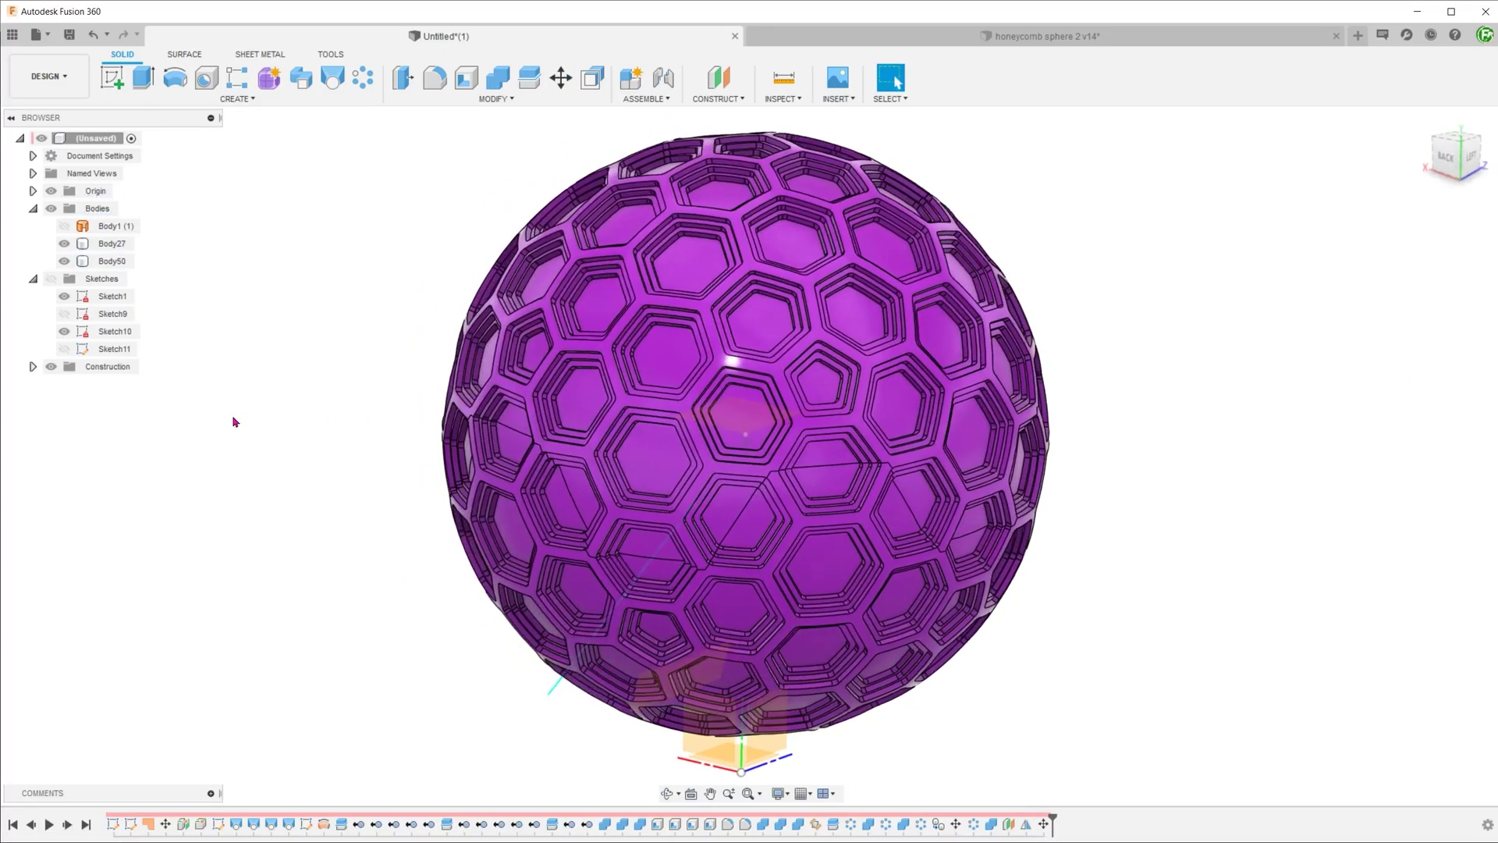